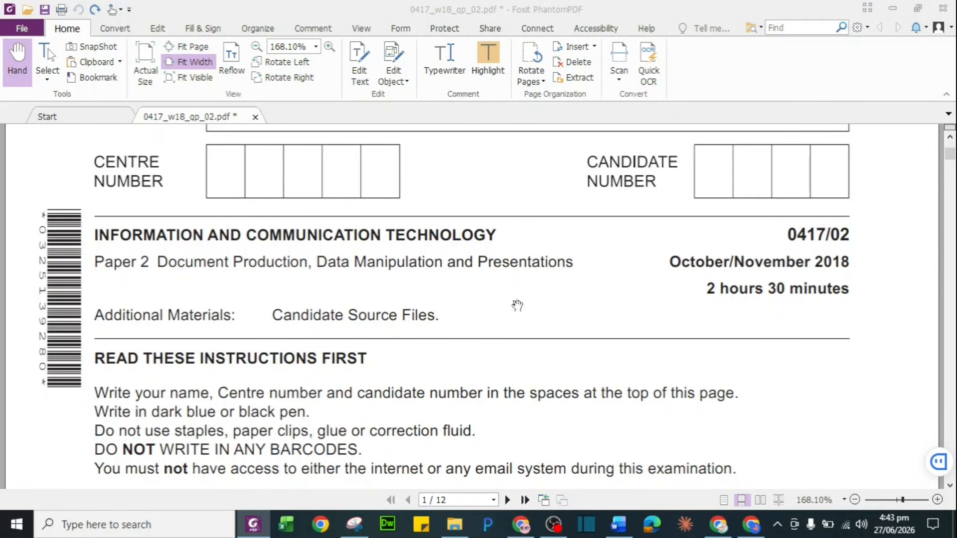
Jump to page 6 of the exam paper to show the Task 3 – Database instructions
left_click(429, 498)
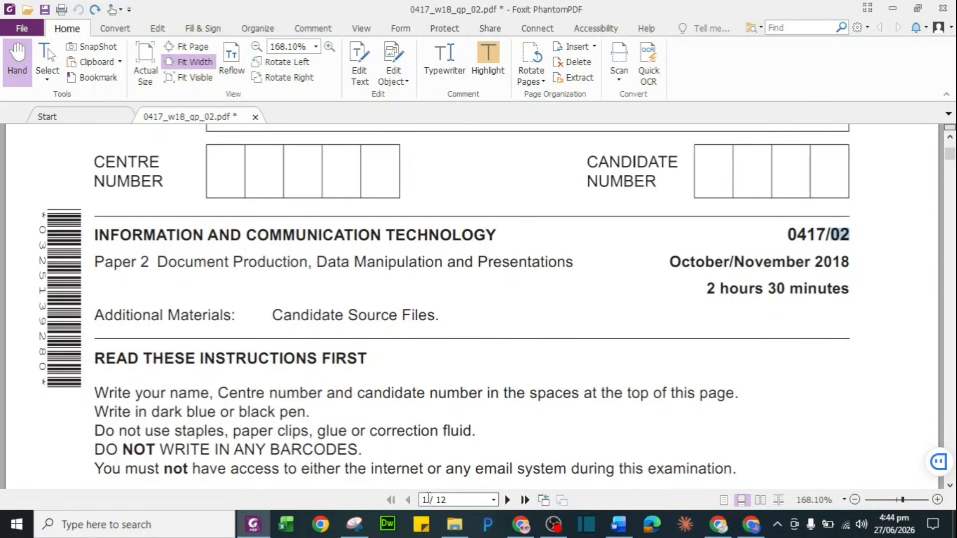
double_click(428, 499)
left_click(427, 499)
type("6")
key("Return")
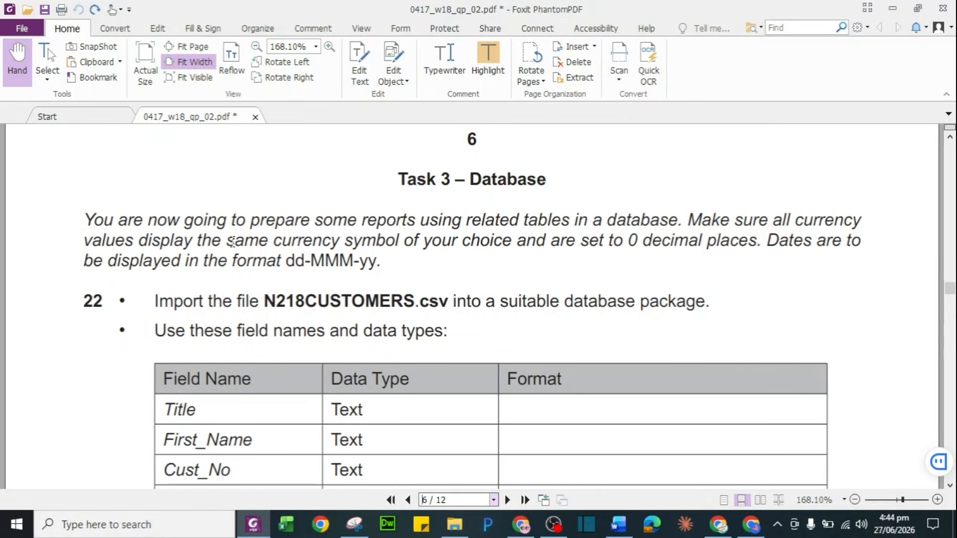
Highlight 'same currency symbol', 'choice', '0 decimal places' and 'dd-MMM-yy' in green
left_click_drag(232, 242, 401, 243)
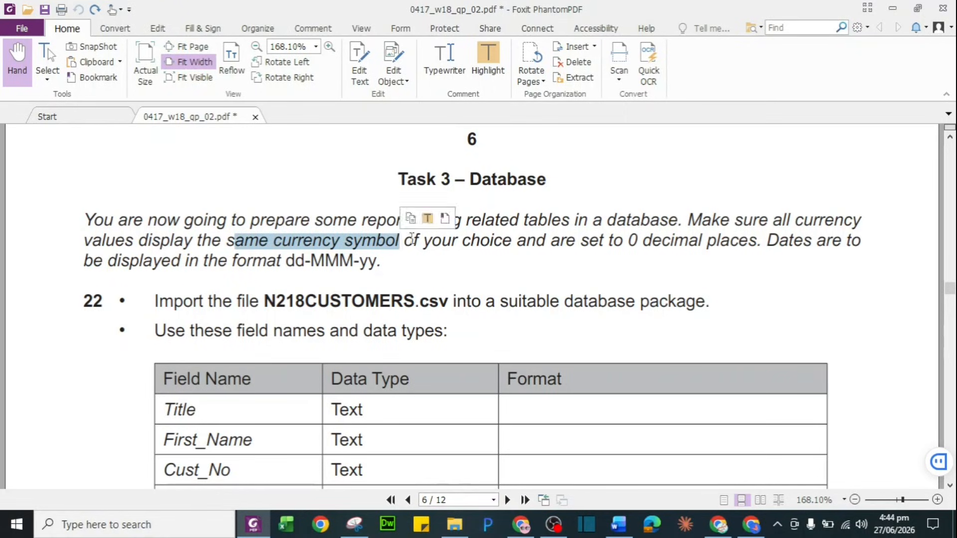
left_click(427, 218)
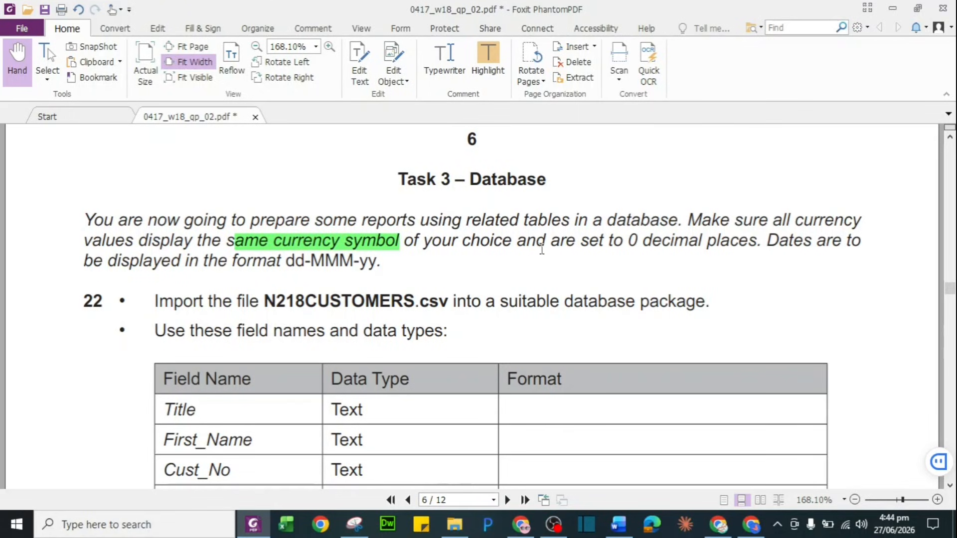
left_click_drag(463, 242, 512, 241)
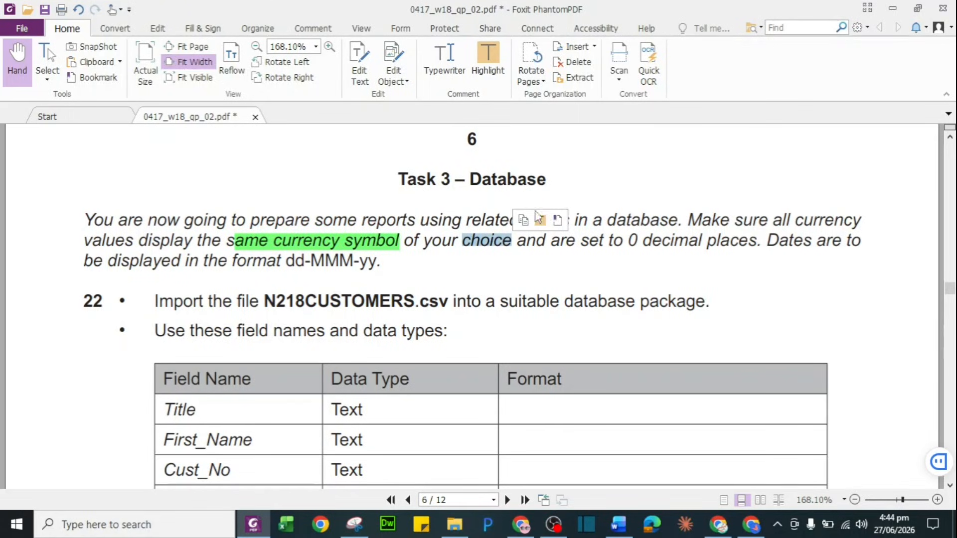
left_click(541, 222)
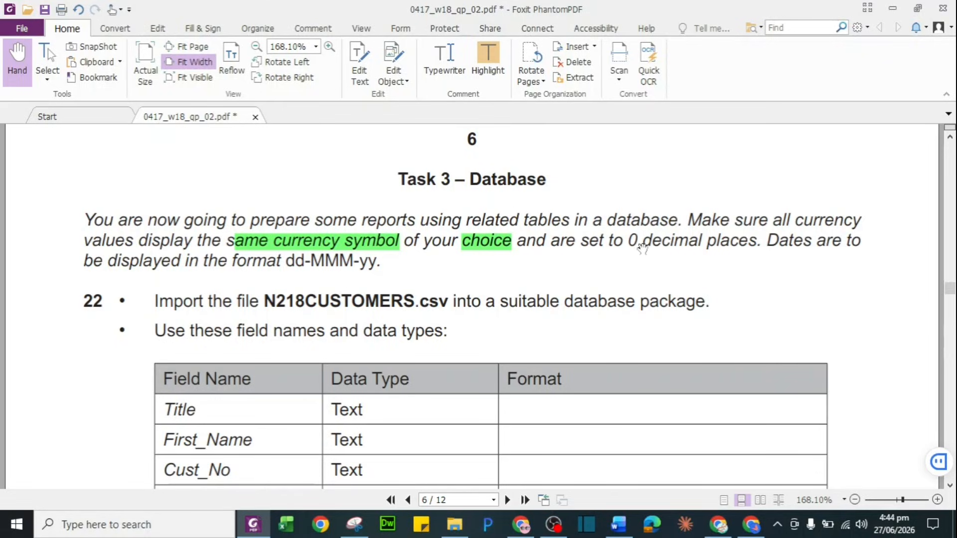
left_click_drag(629, 243, 757, 243)
left_click(785, 224)
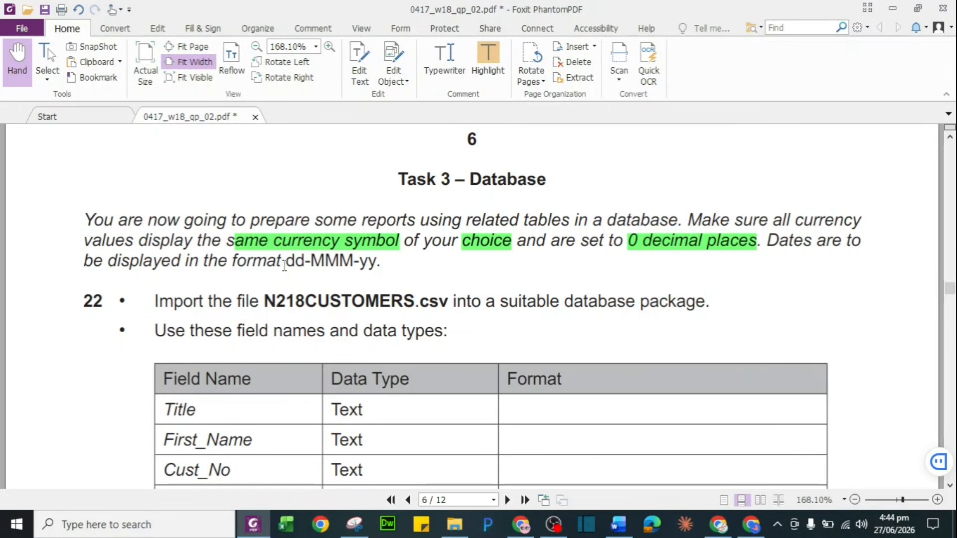
left_click_drag(285, 265, 380, 268)
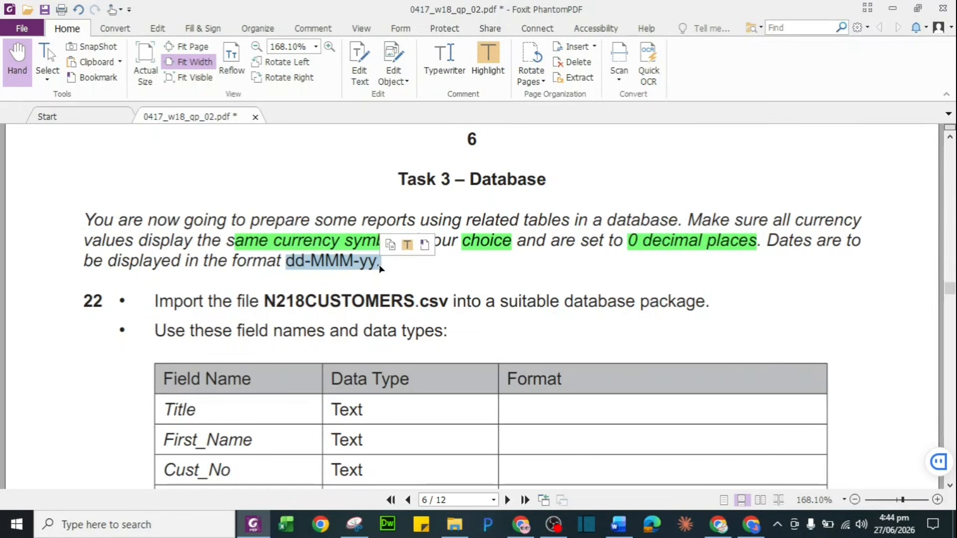
left_click(408, 245)
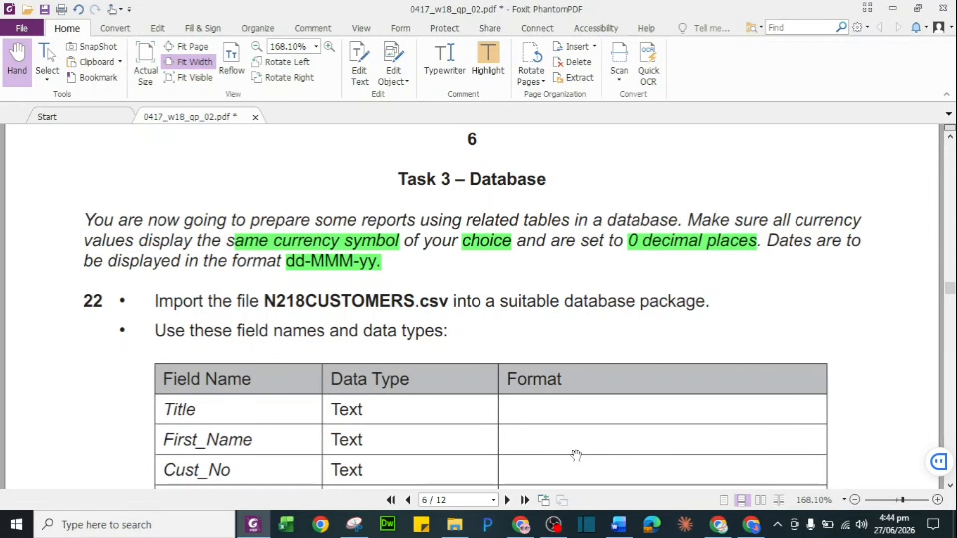
scroll(576, 456, "down", 1)
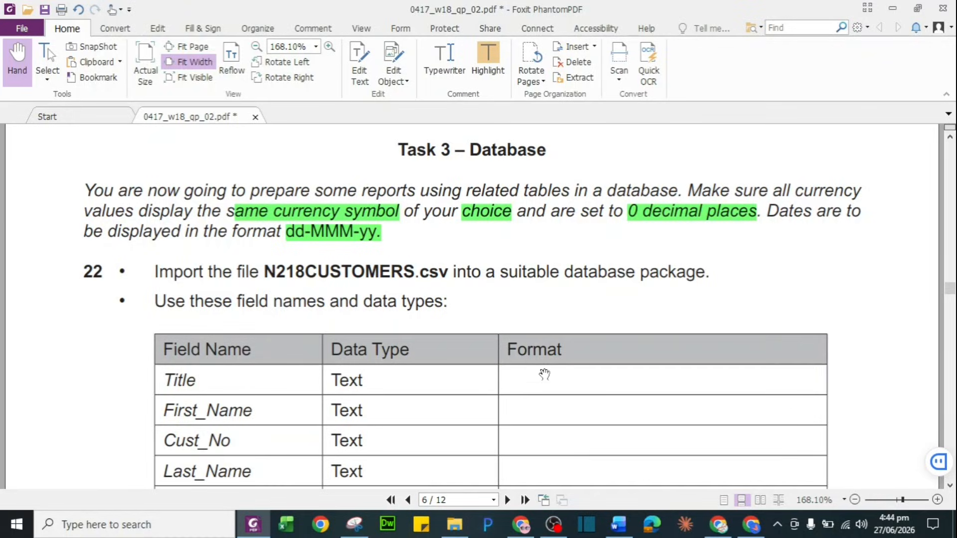
Read through the task 22 field table and highlight 'suitable database package' in green
scroll(550, 383, "down", 5)
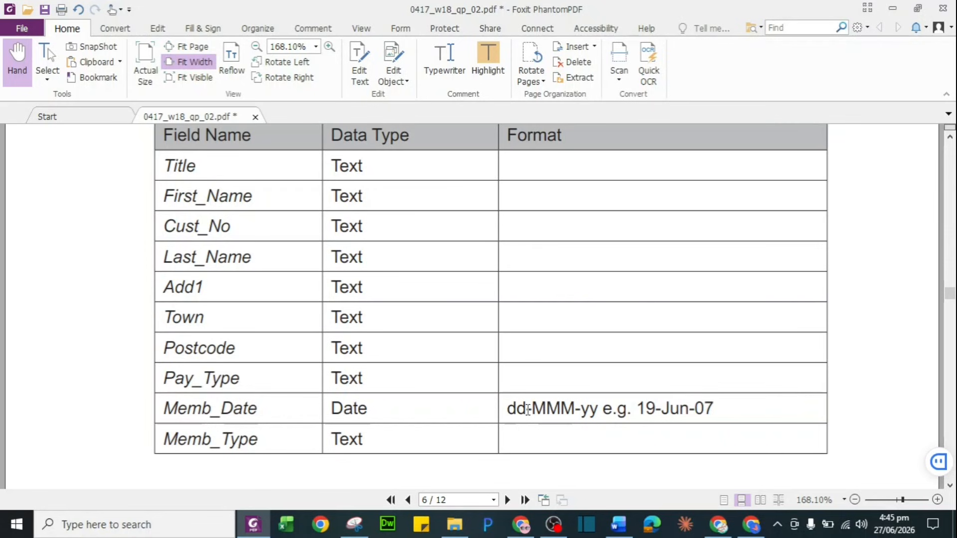
scroll(528, 410, "up", 3)
scroll(528, 409, "up", 1)
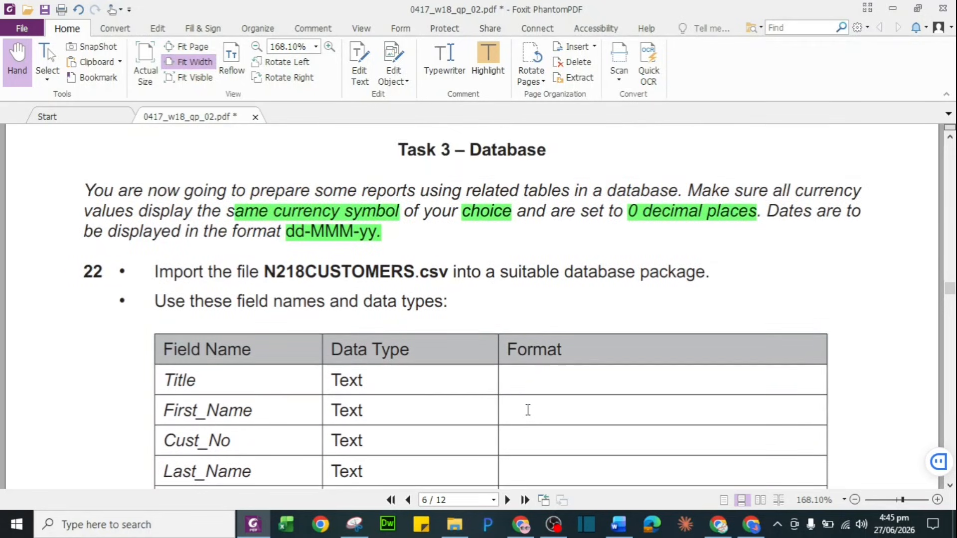
scroll(528, 410, "down", 1)
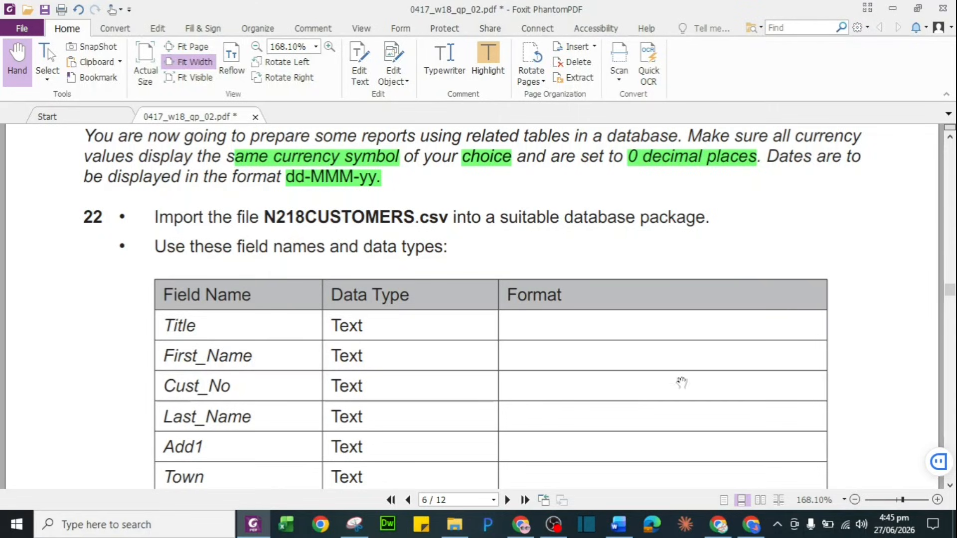
left_click_drag(500, 219, 714, 215)
left_click(740, 193)
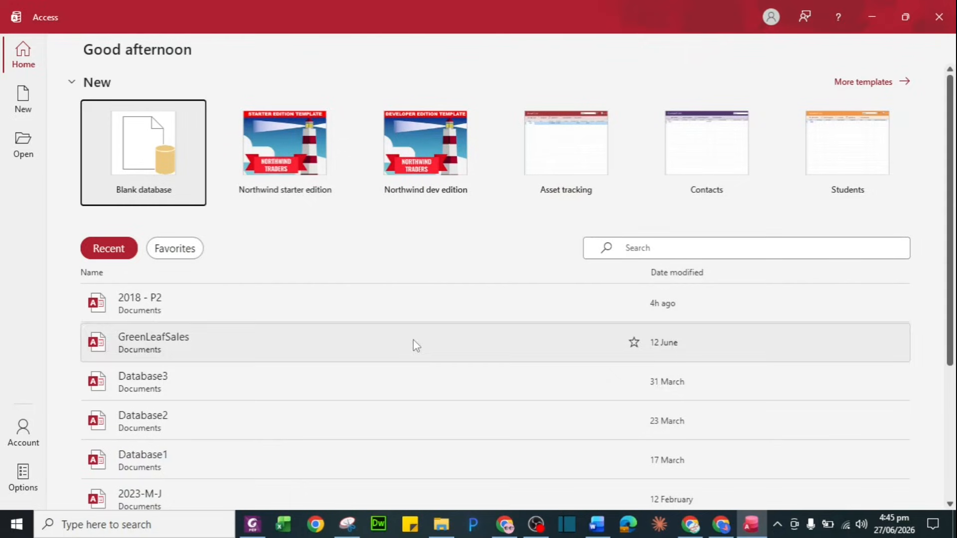
Create a blank database named 2018, close the empty Table1, and return to the PDF
left_click(140, 150)
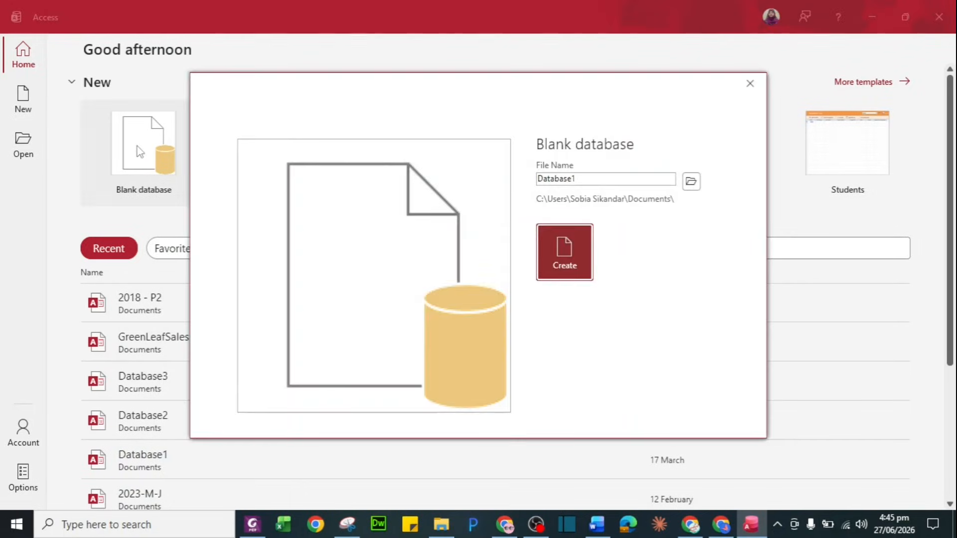
type("2018")
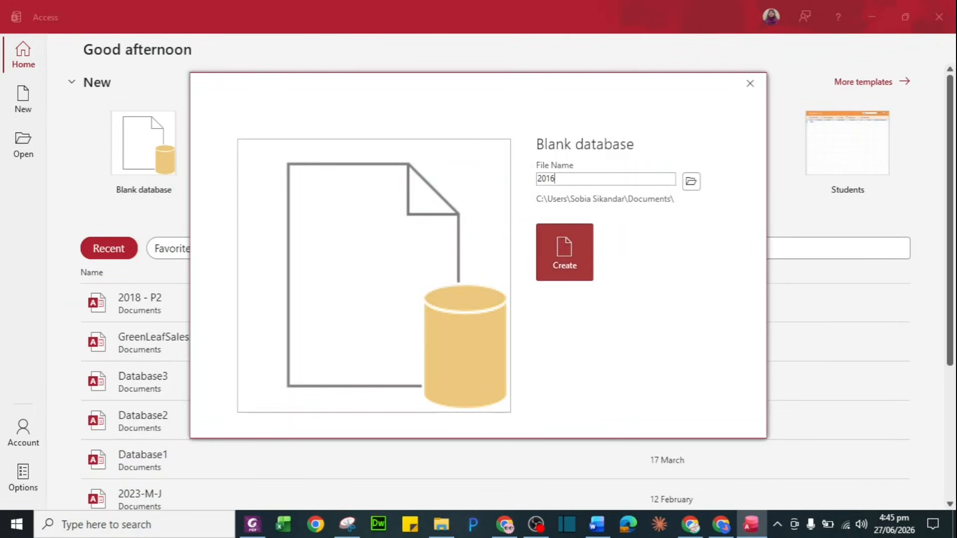
key("Return")
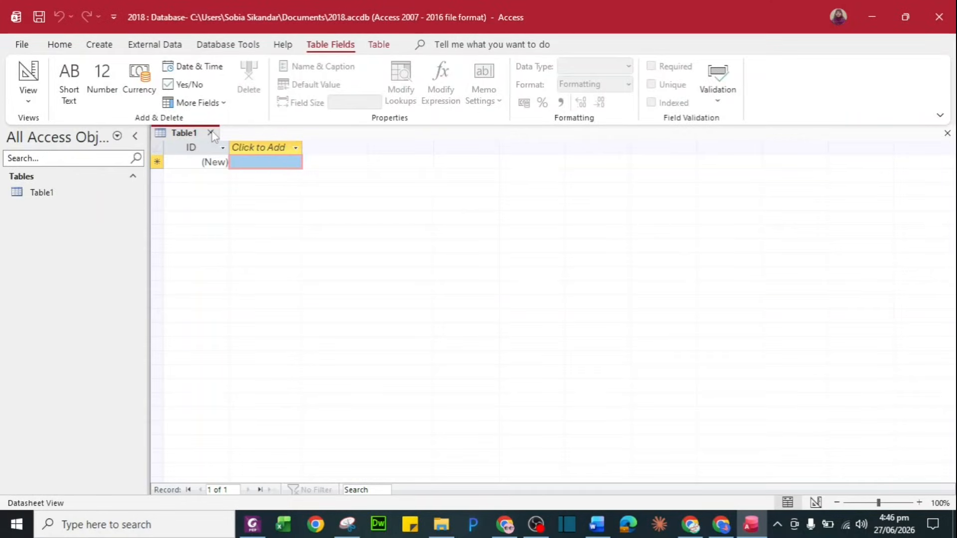
left_click(210, 133)
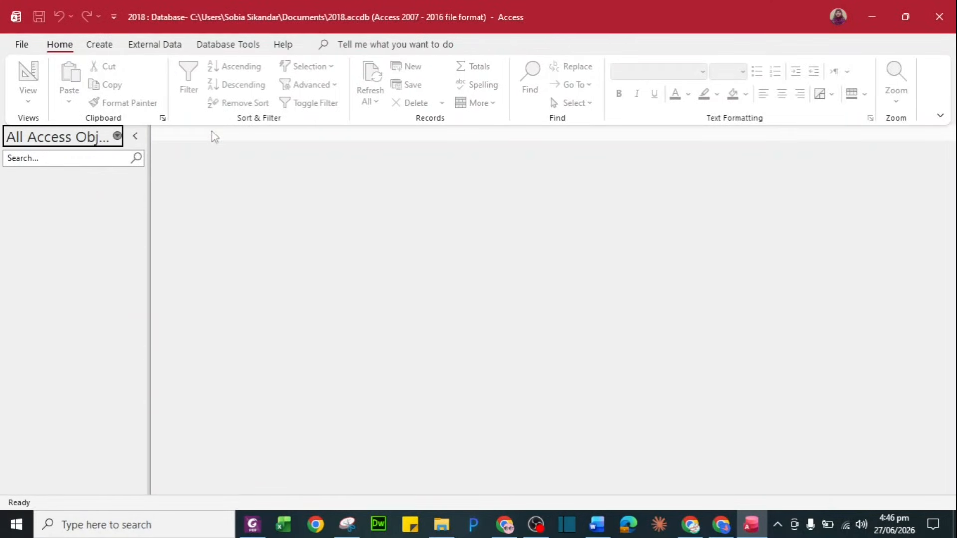
key("alt+Tab")
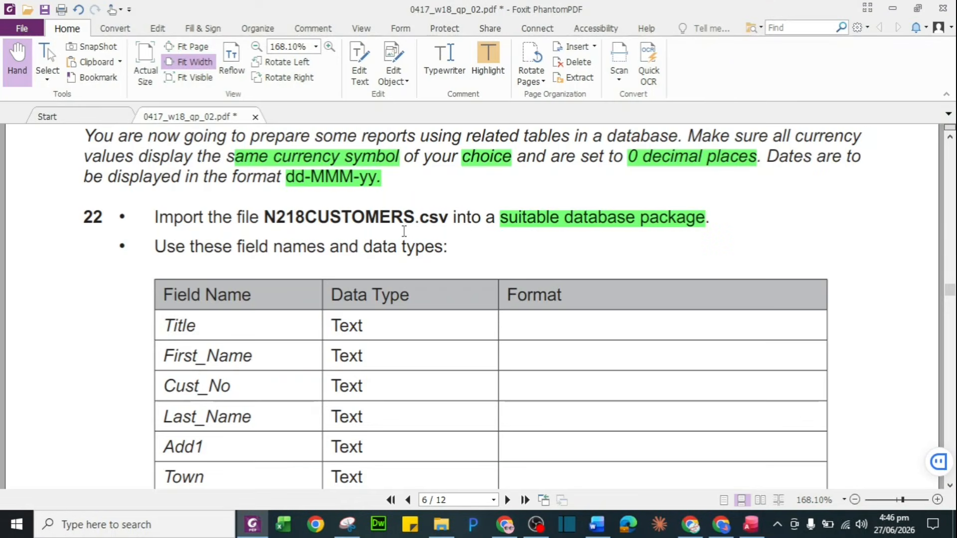
Scroll down to the EVIDENCE 4 box and mark Cust_No in the primary-key instruction
scroll(375, 259, "down", 5)
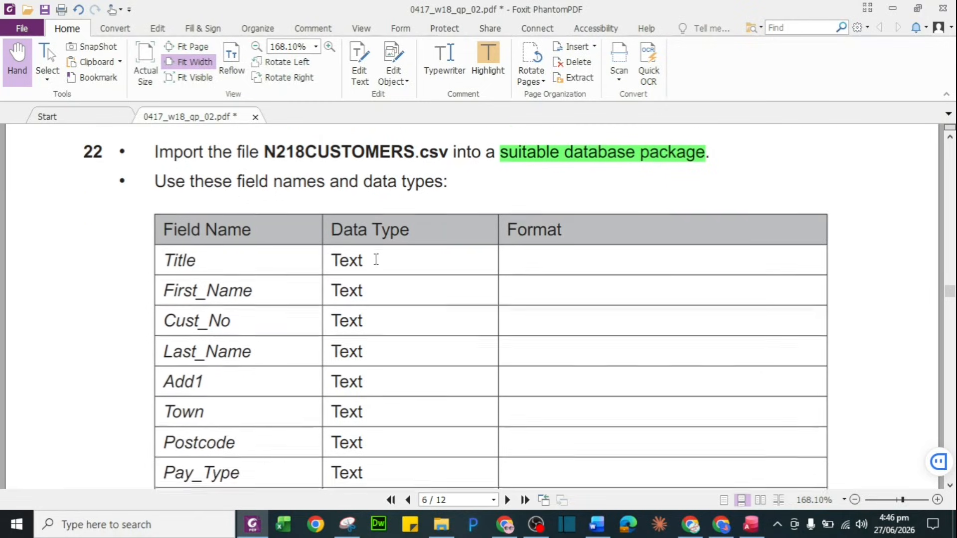
scroll(376, 259, "down", 1)
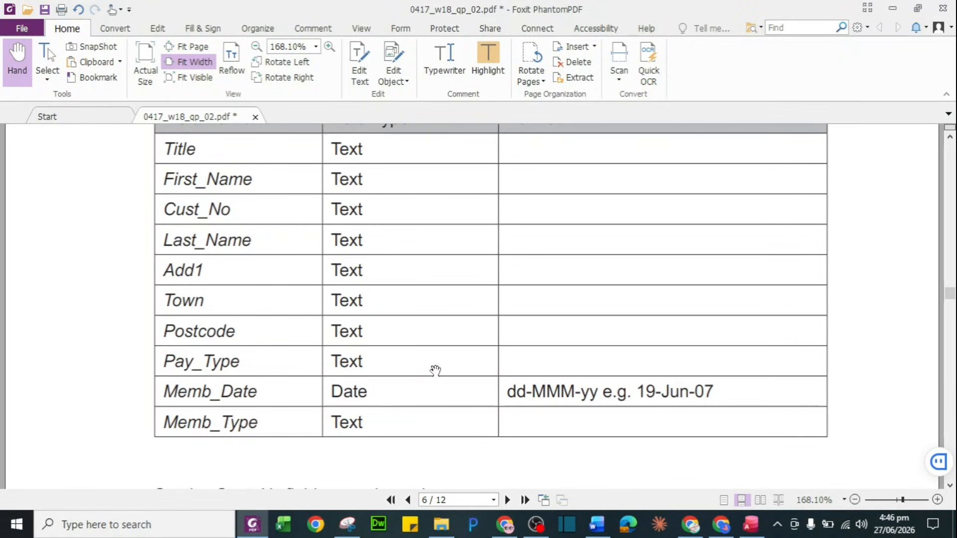
scroll(434, 369, "down", 3)
scroll(435, 370, "down", 4)
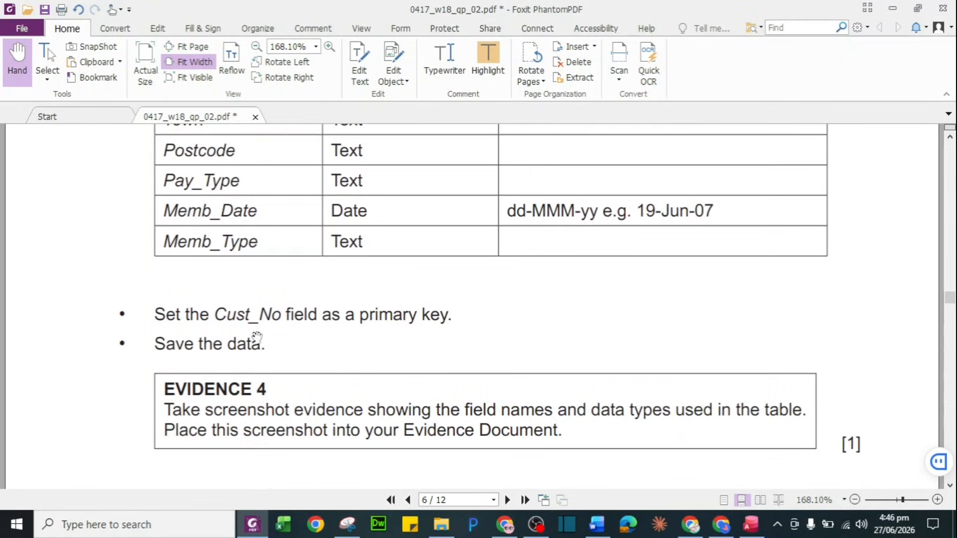
left_click_drag(219, 317, 282, 317)
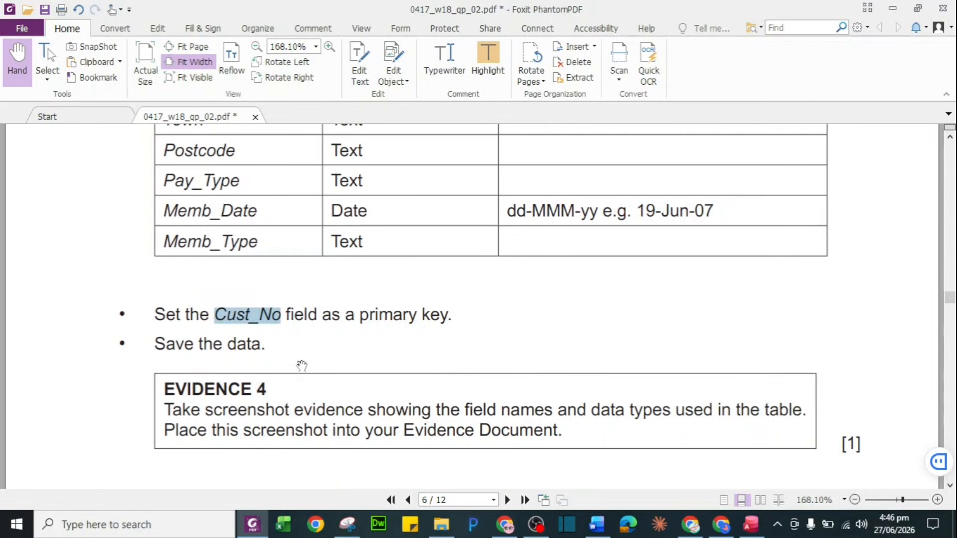
key("alt+Tab")
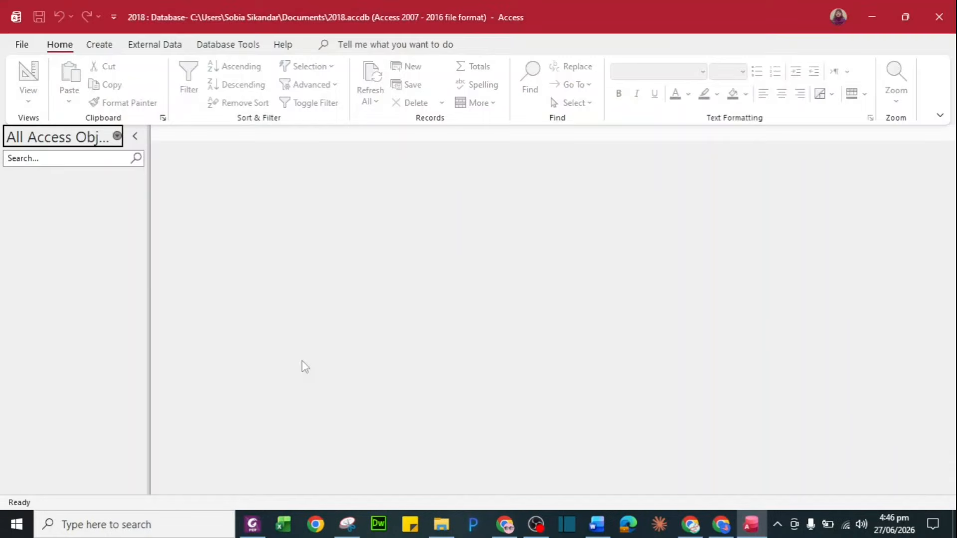
Start importing external data from a text file
left_click(149, 46)
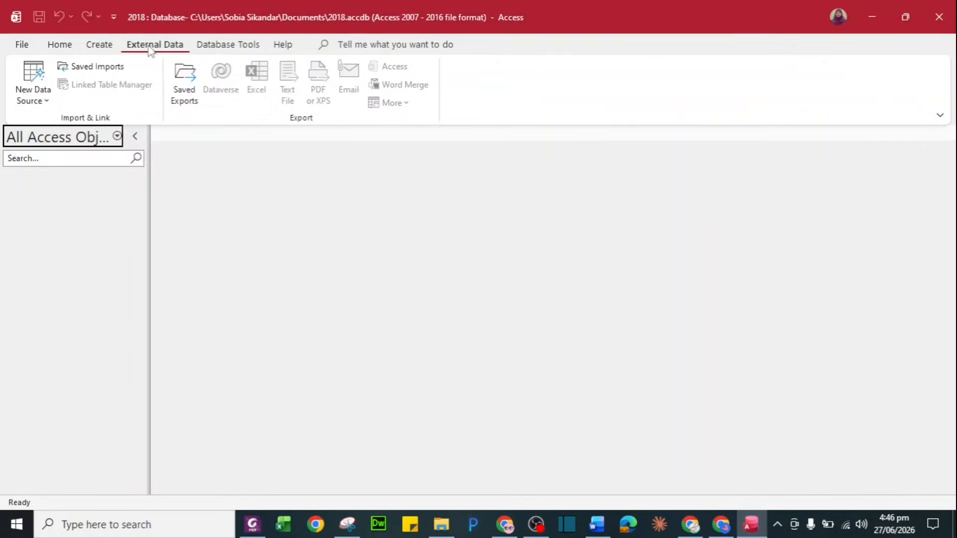
left_click(36, 99)
mouse_move(57, 134)
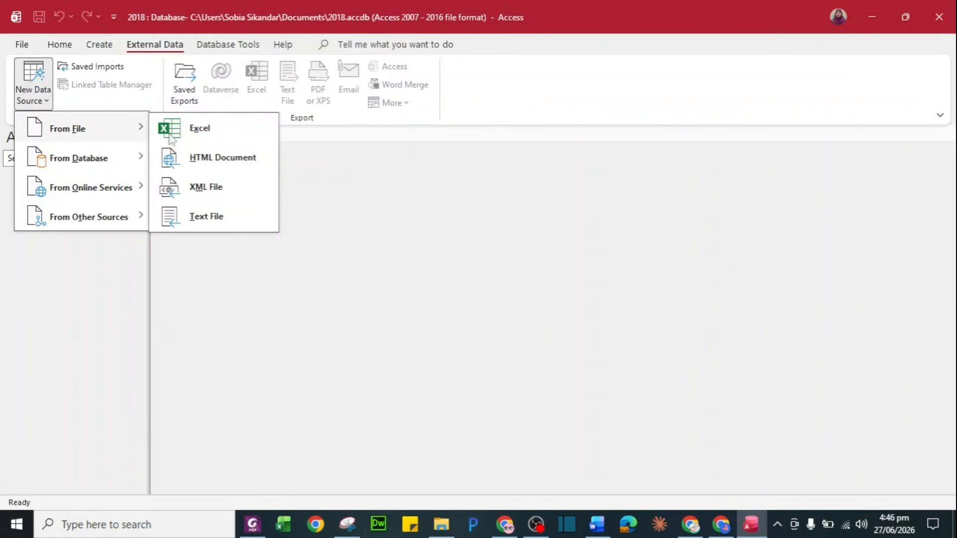
left_click(221, 219)
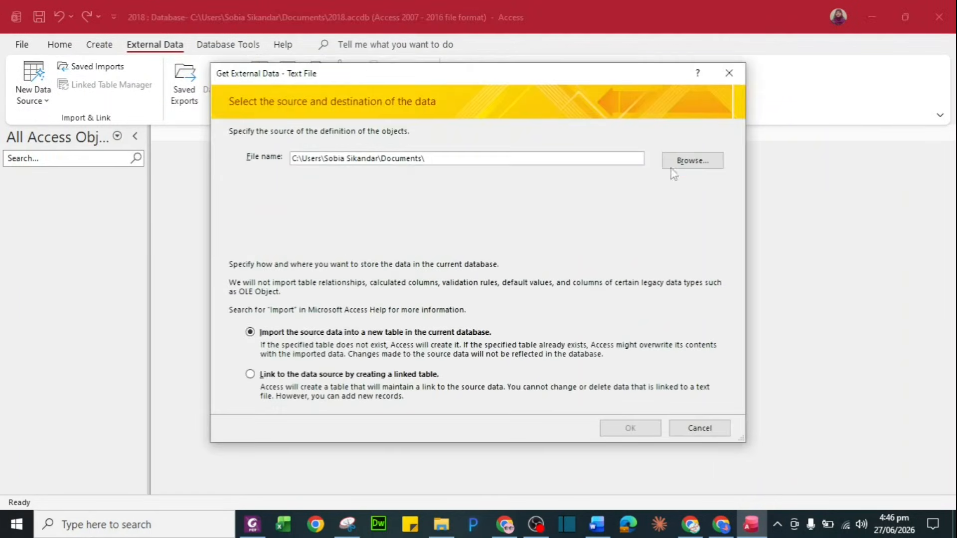
Browse to 0417_2018 > November > 0417_w18_sf_02 and open N218CUSTOMERS
left_click(693, 160)
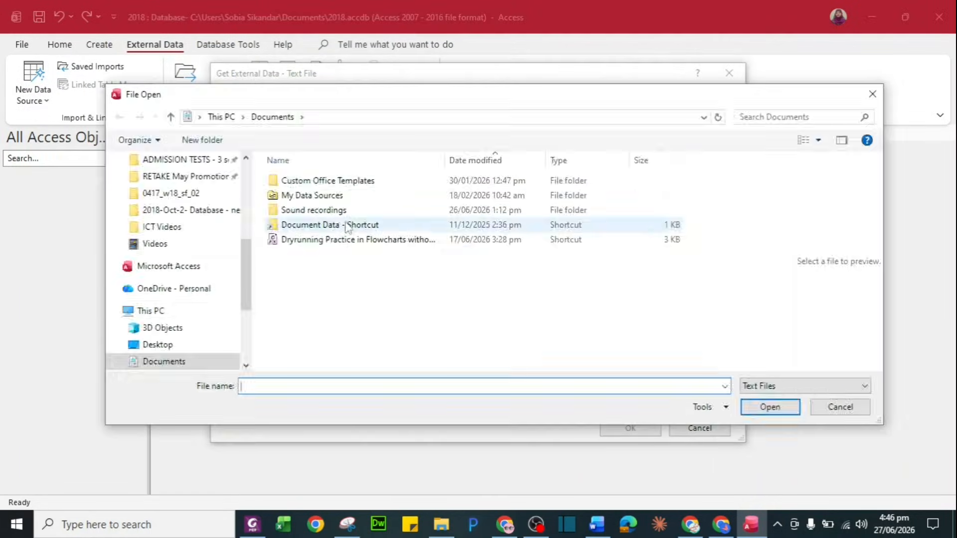
left_click(155, 243)
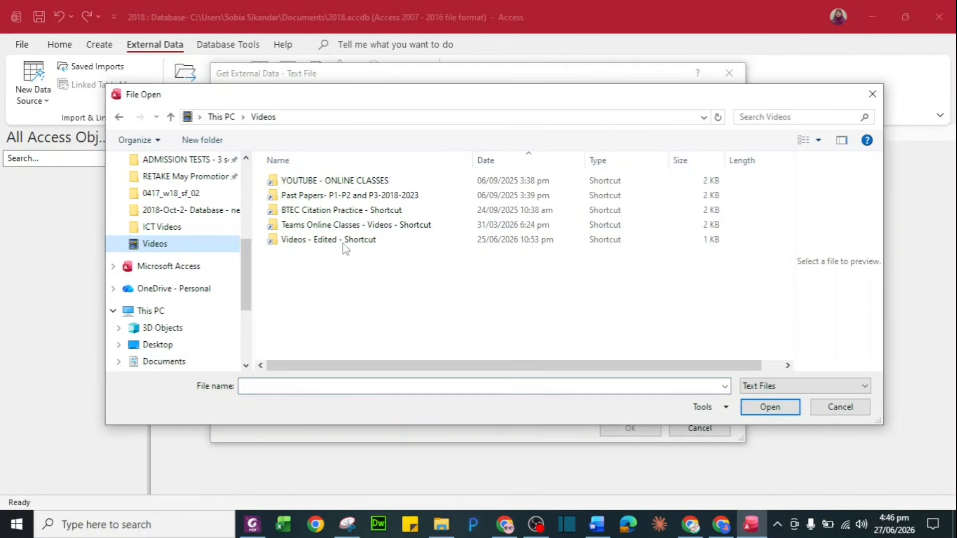
double_click(341, 196)
left_click(333, 197)
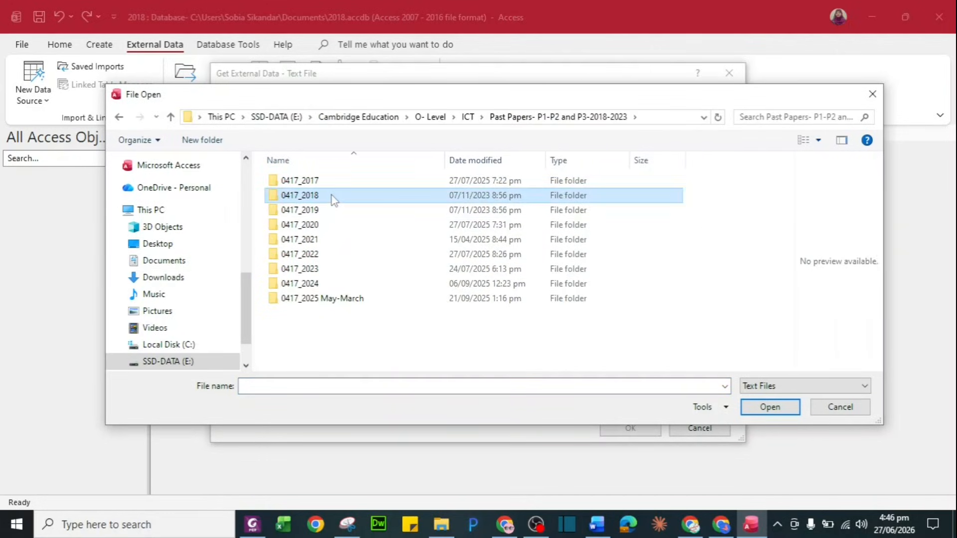
double_click(333, 197)
double_click(332, 209)
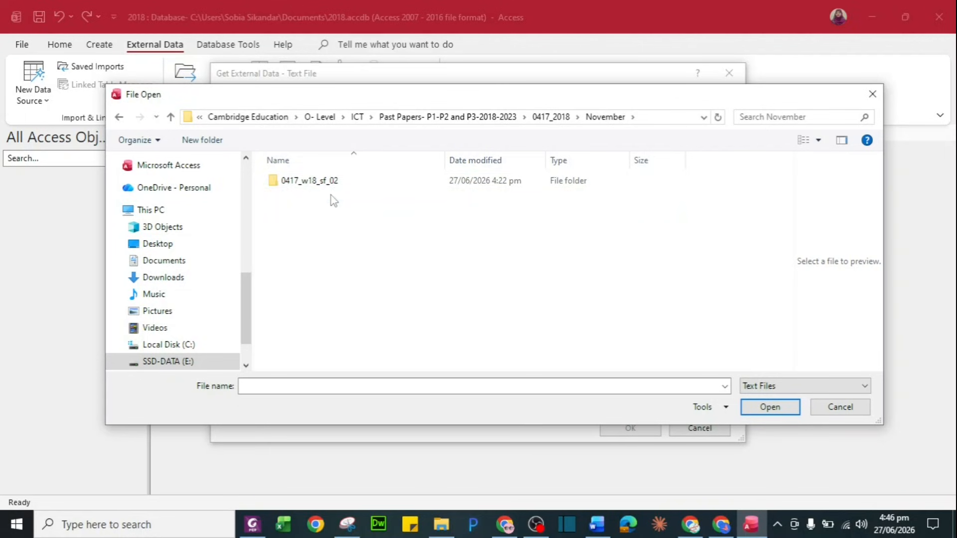
double_click(337, 182)
left_click(341, 186)
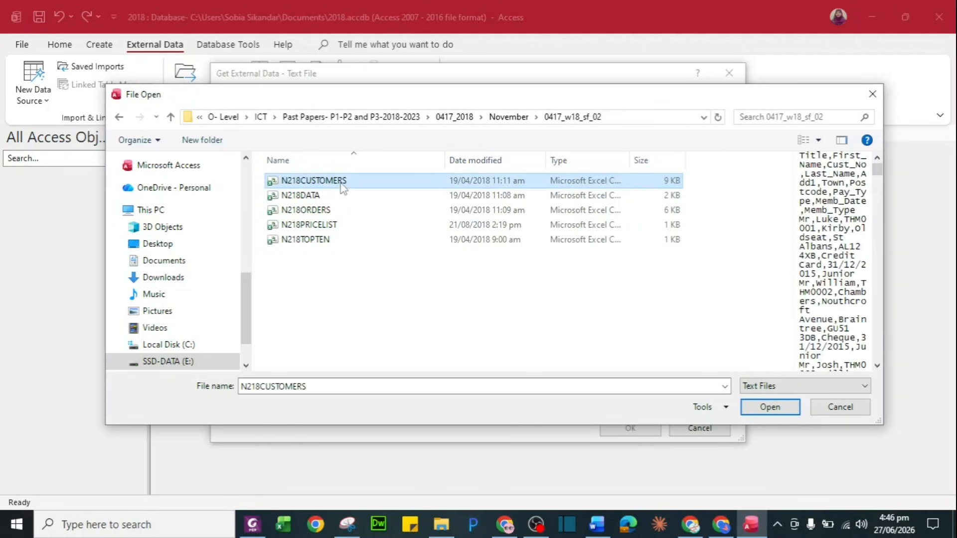
left_click(757, 412)
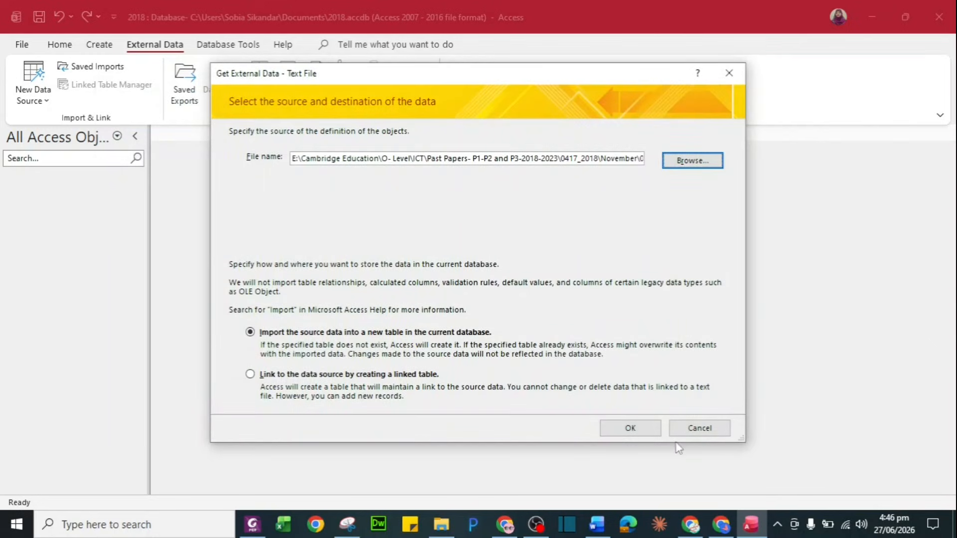
Import as delimited with the first row as field names, then open the Advanced specification
left_click(632, 429)
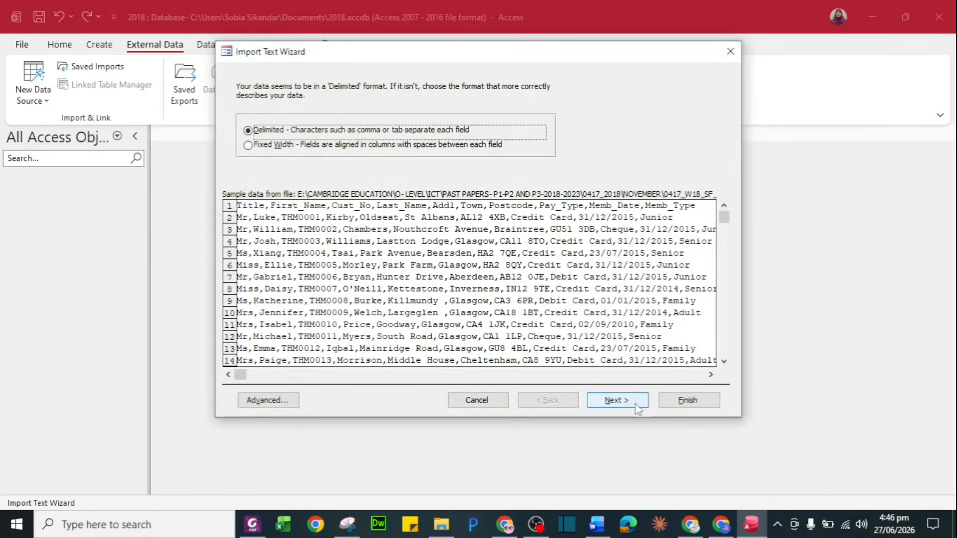
left_click(617, 400)
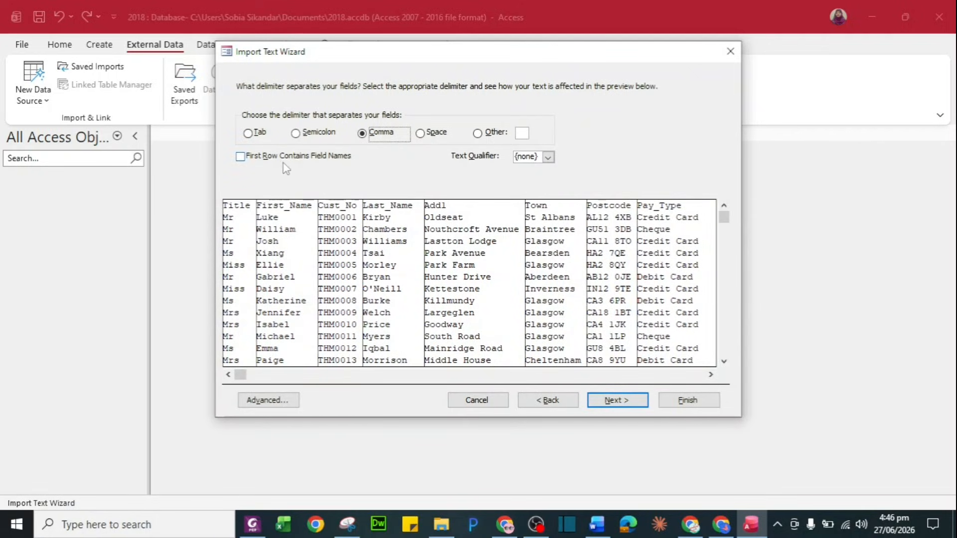
left_click(287, 158)
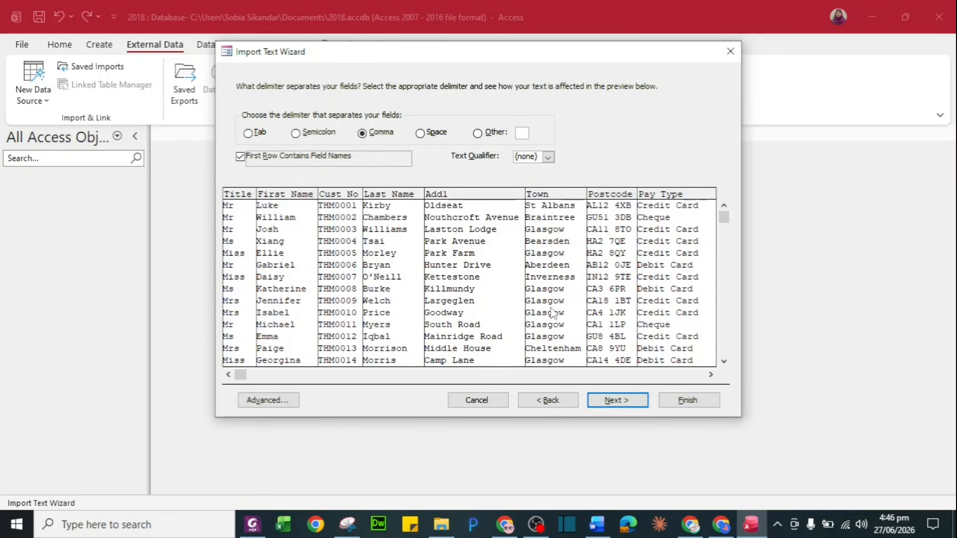
left_click(627, 402)
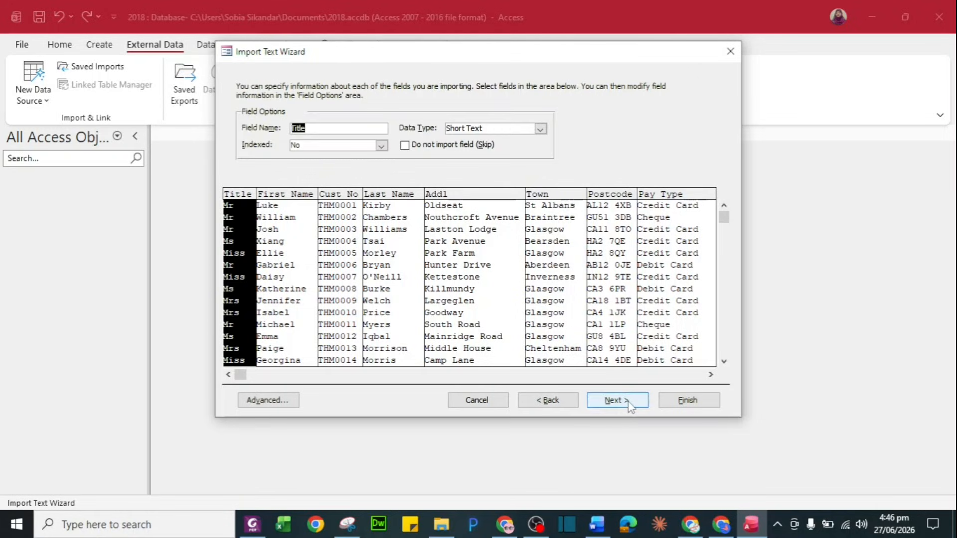
left_click(268, 399)
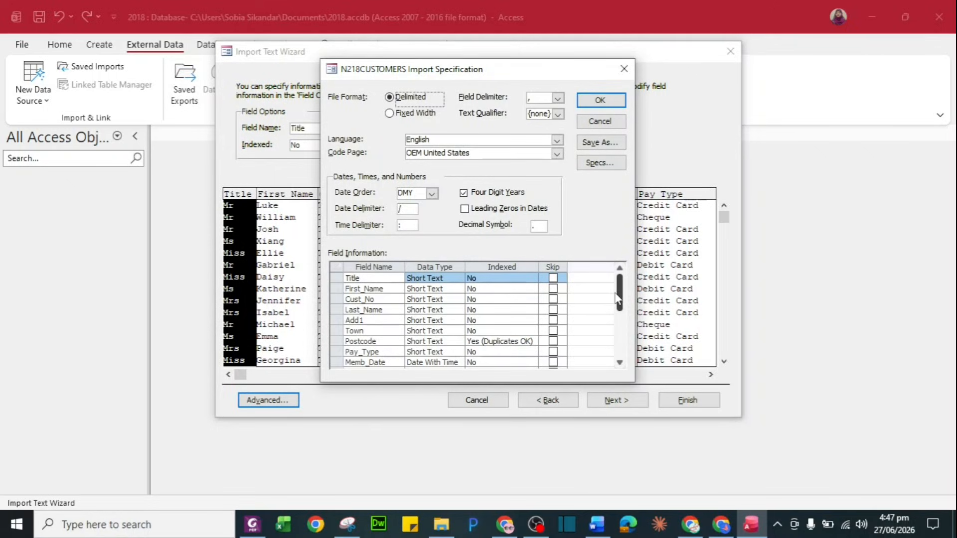
Check the field requirements table in the exam paper
key("alt+Tab")
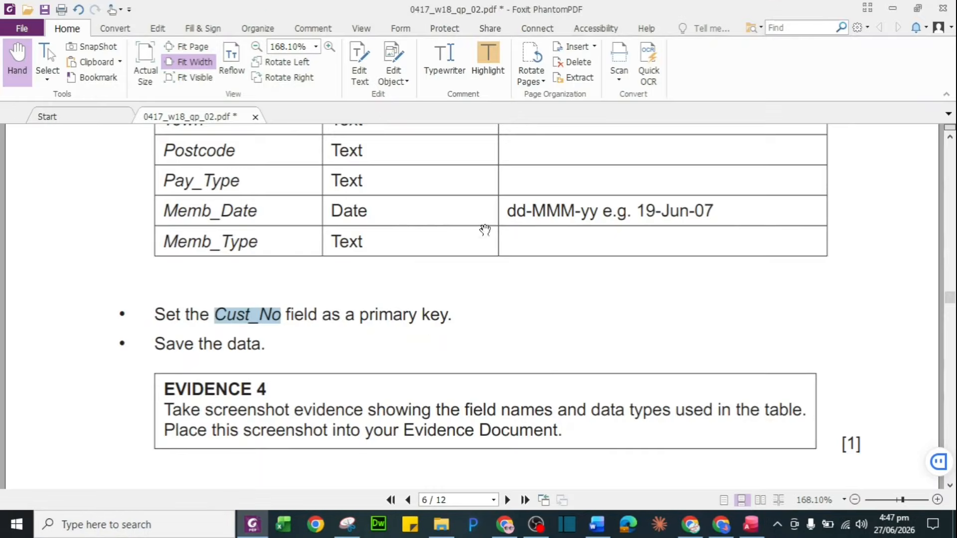
scroll(459, 254, "up", 5)
scroll(461, 255, "down", 3)
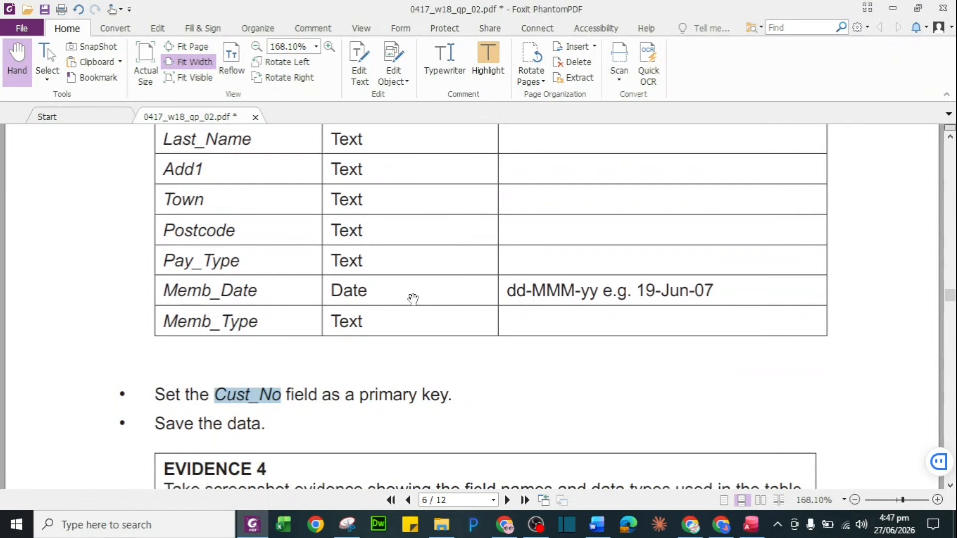
scroll(413, 299, "down", 1)
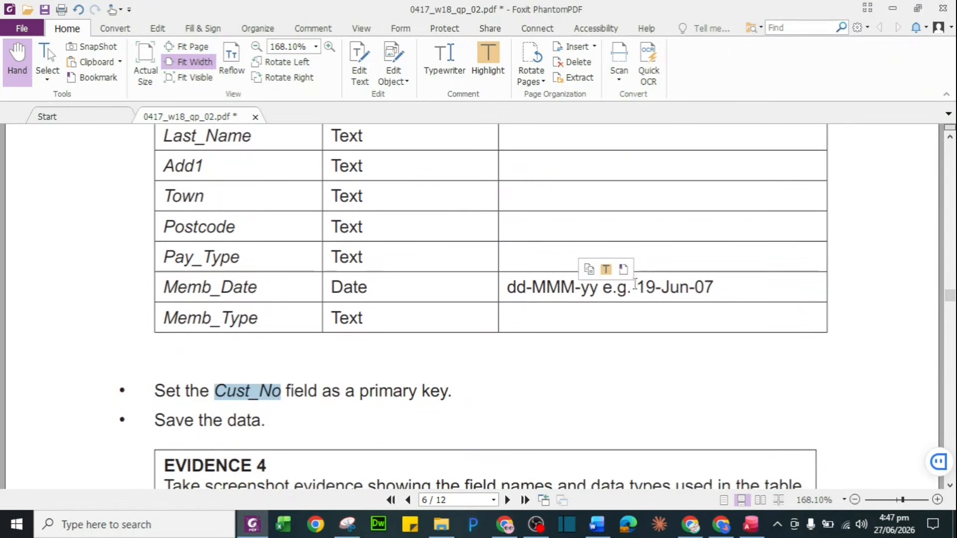
Return to Access and close the import specification
left_click(684, 296)
key("alt+Tab")
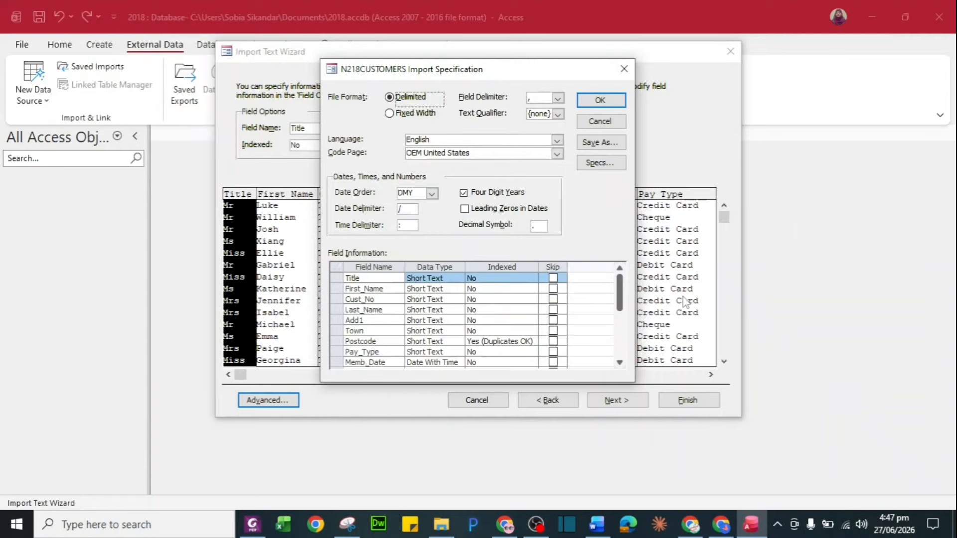
left_click(619, 362)
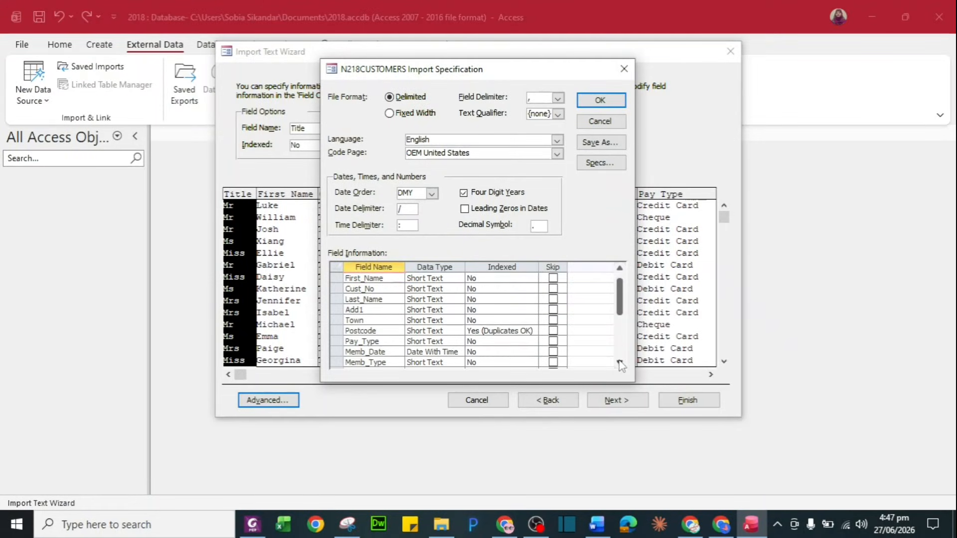
left_click(619, 363)
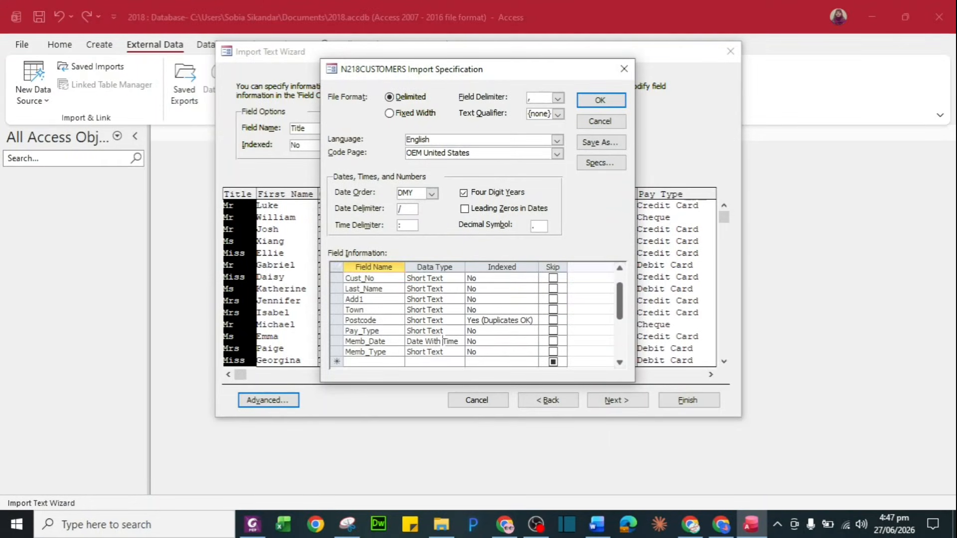
left_click(600, 100)
Set Cust_No as the primary key and finish importing as N218CUSTOMERS
left_click(618, 401)
left_click(423, 139)
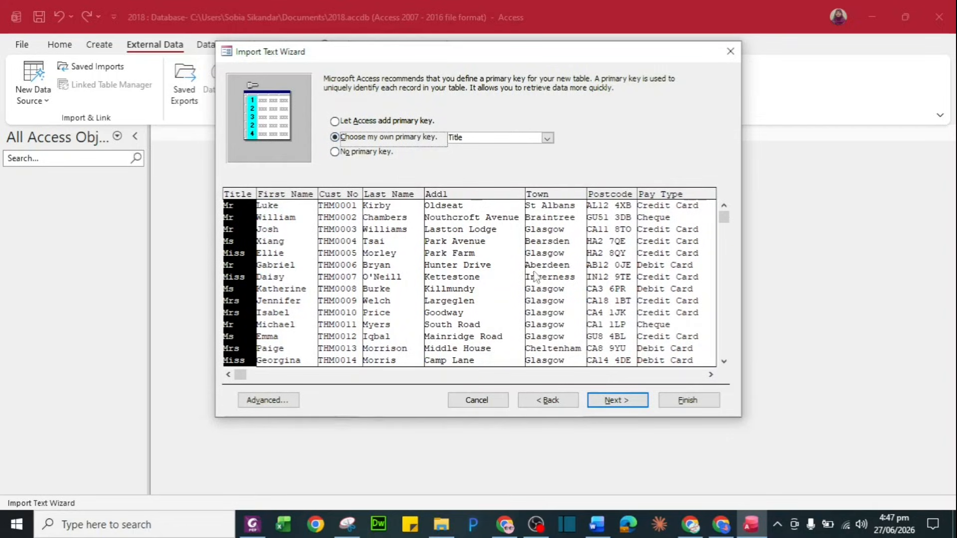
left_click(347, 271)
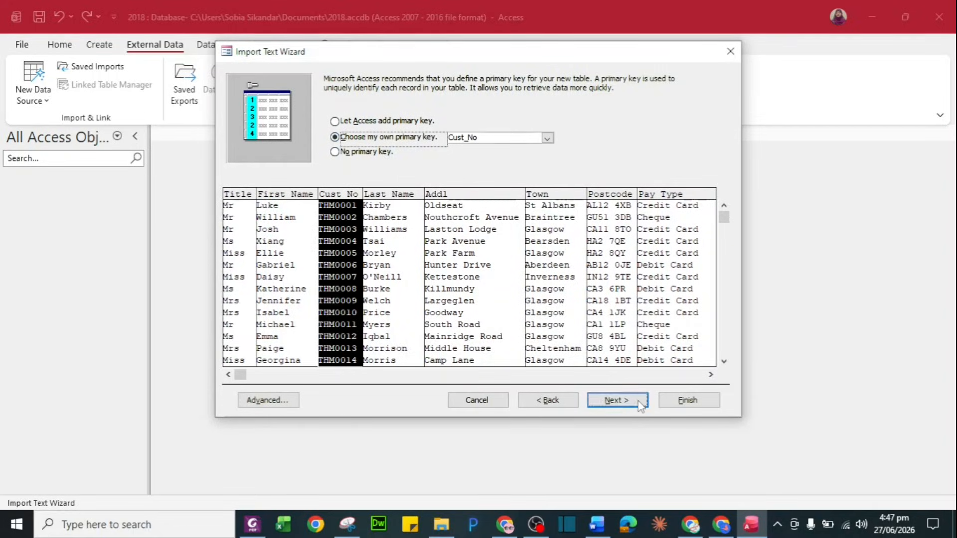
left_click(617, 400)
left_click(681, 403)
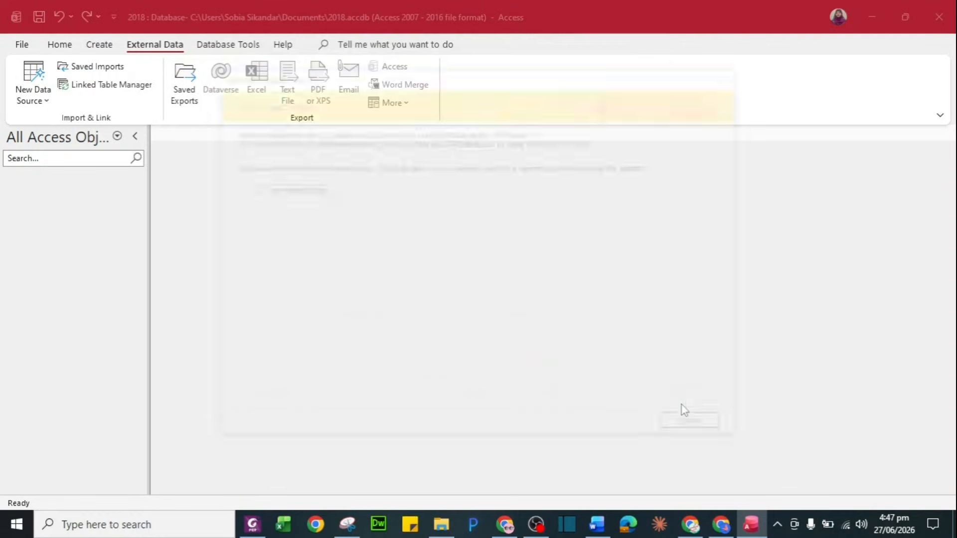
left_click(700, 429)
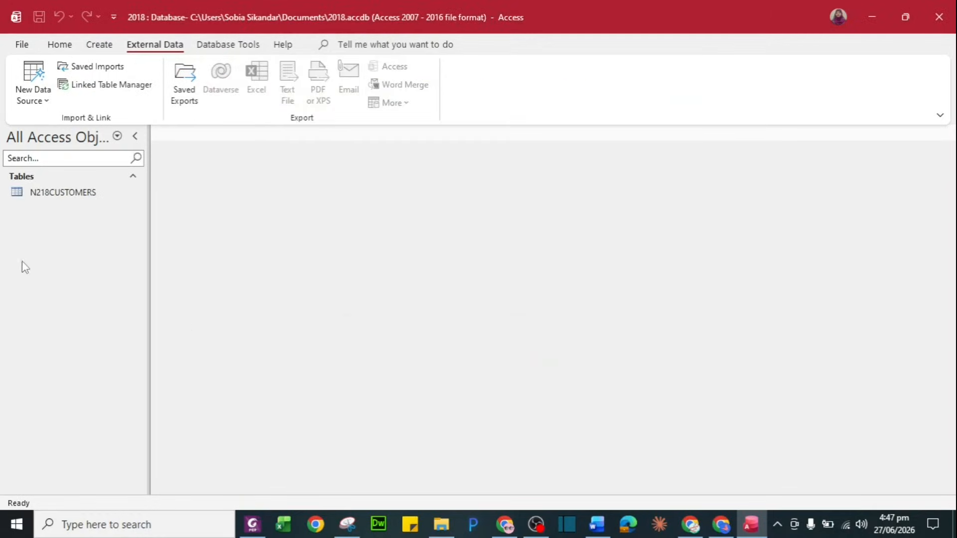
Open the N218CUSTOMERS table and switch it to Design View
left_click(67, 193)
double_click(67, 193)
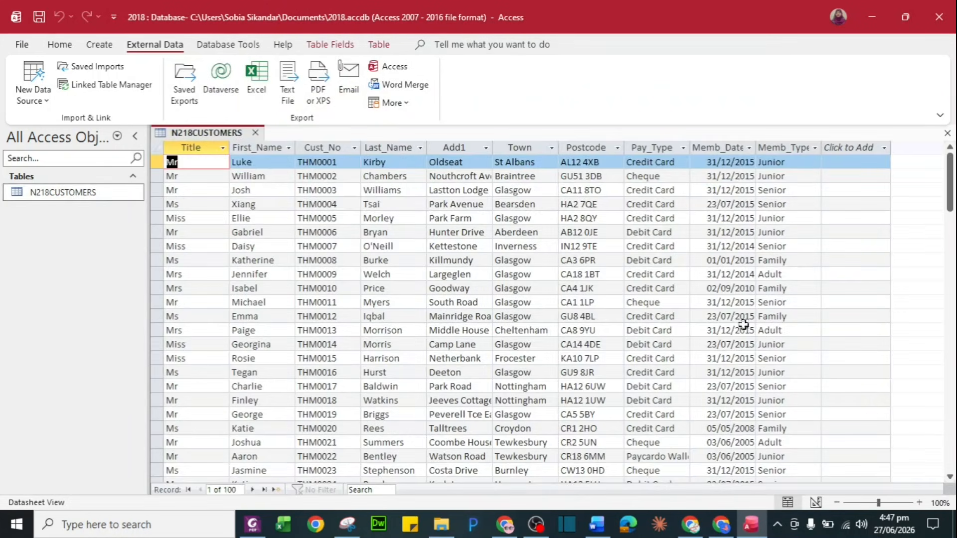
right_click(95, 198)
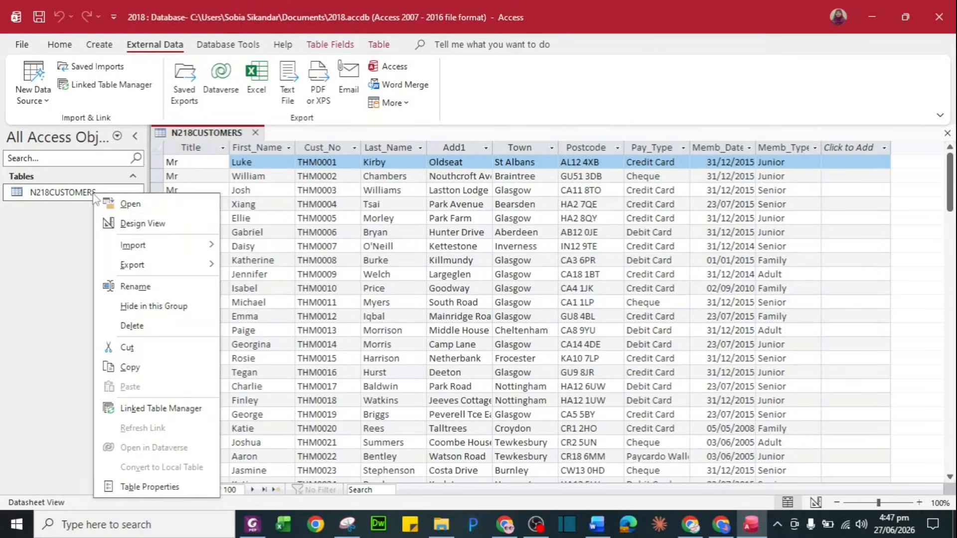
left_click(131, 226)
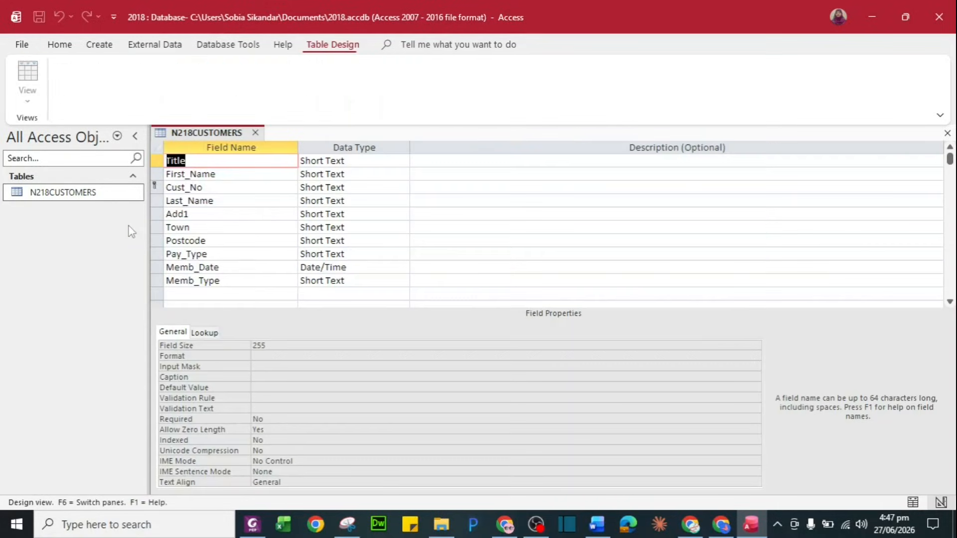
Set Memb_Date's Format to dd-mmm-yy, check the dates in the datasheet, and close the table
left_click(321, 267)
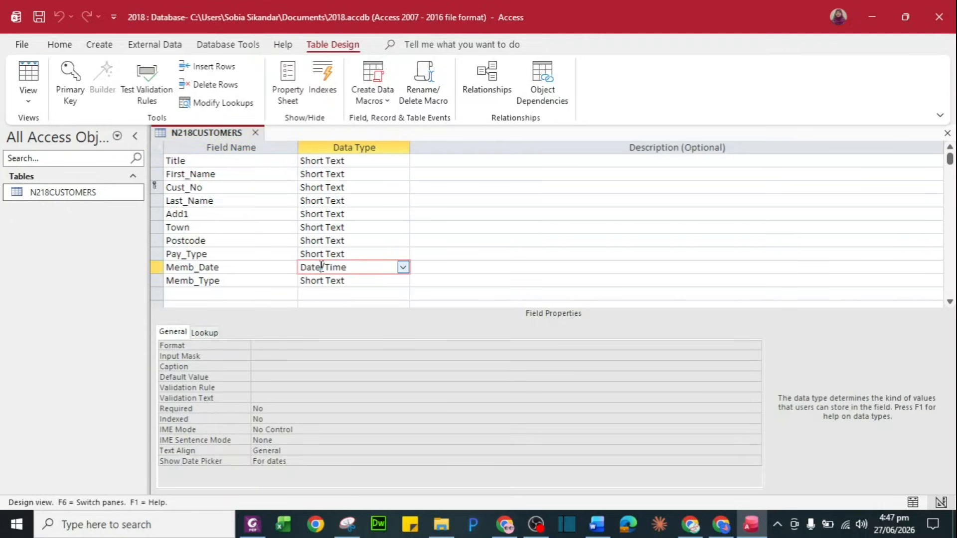
left_click(274, 345)
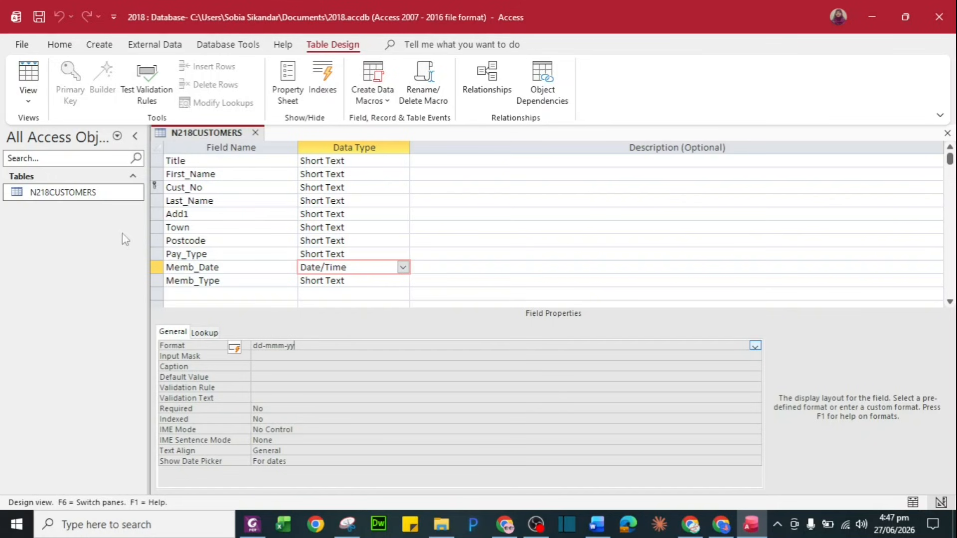
double_click(108, 194)
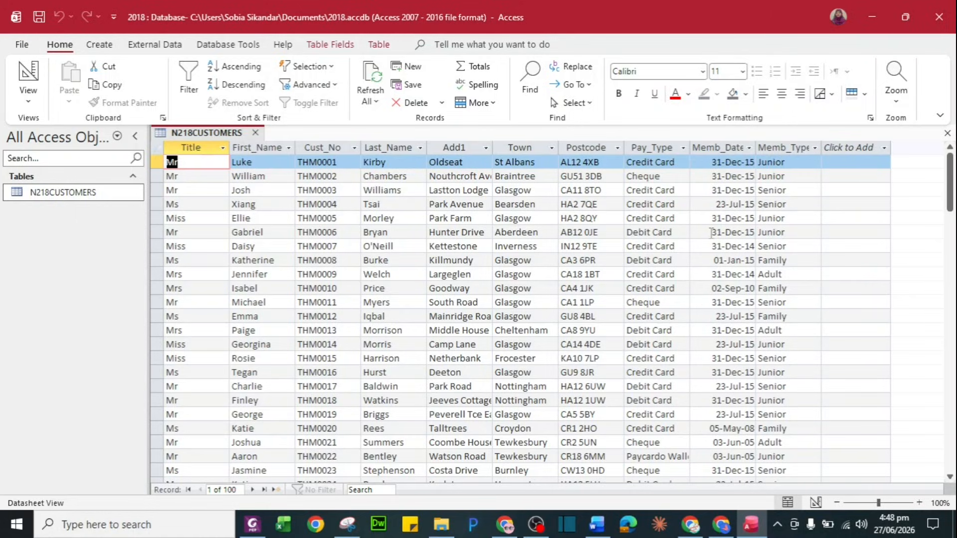
left_click(255, 133)
key("alt+Tab")
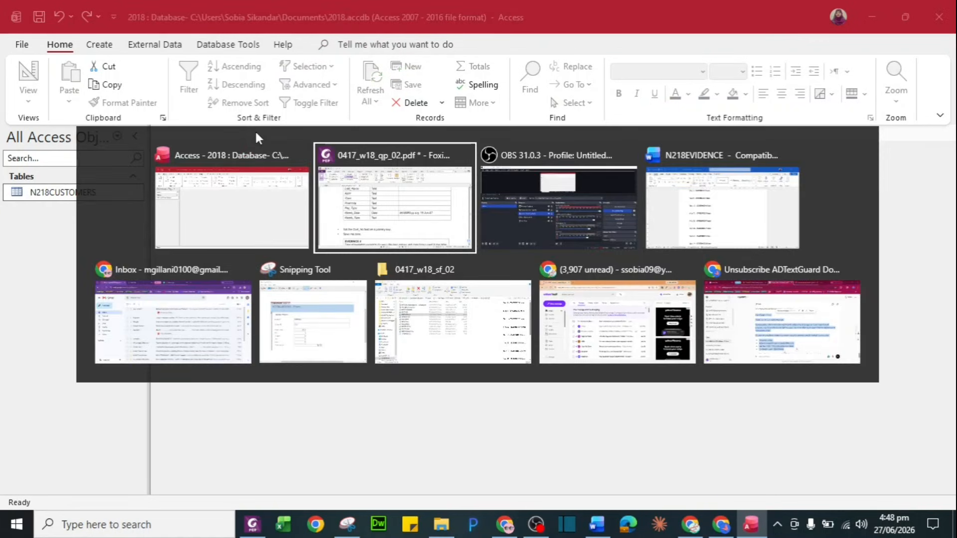
Read question 23 on importing N218ORDERS.csv
scroll(379, 281, "down", 3)
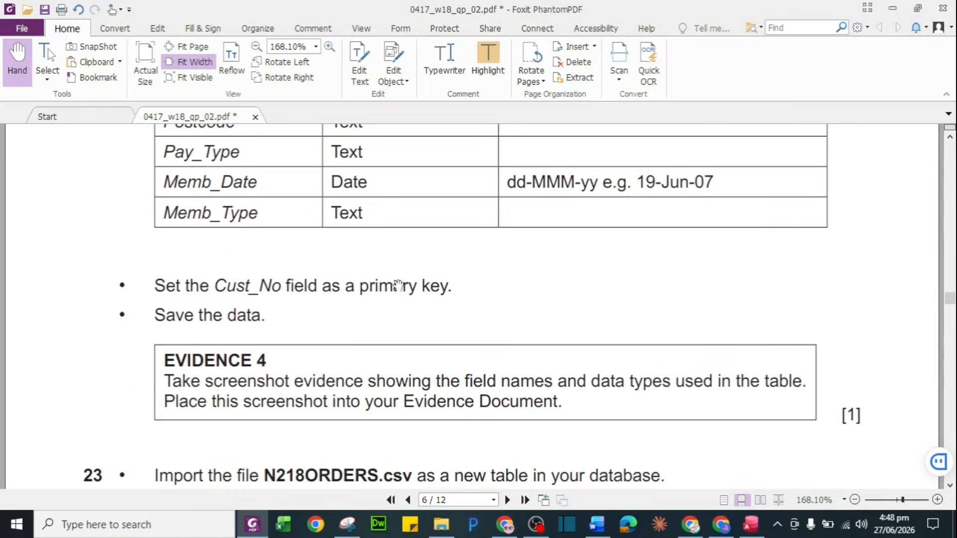
scroll(400, 285, "down", 3)
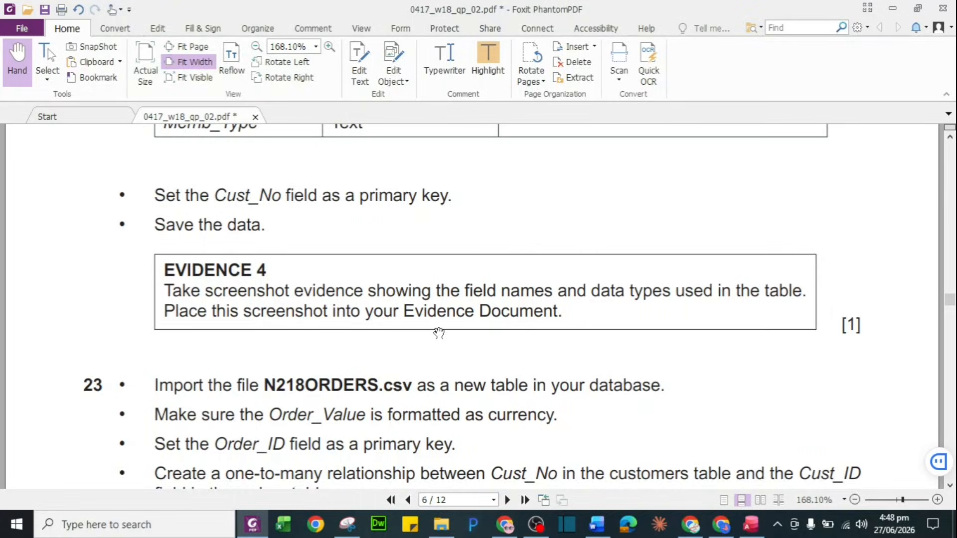
key("alt+Tab")
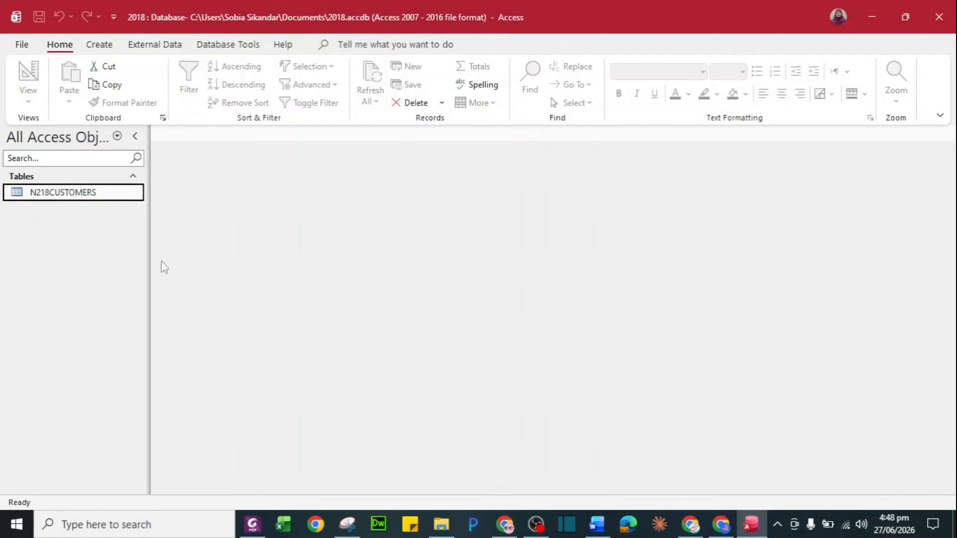
Reopen N218CUSTOMERS in Design View and select Memb_Date's data type
right_click(118, 202)
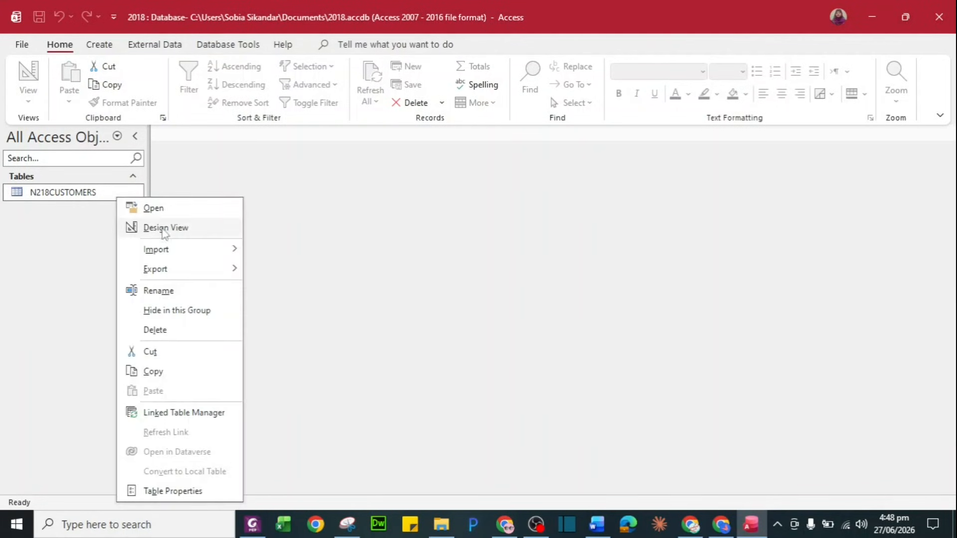
left_click(192, 229)
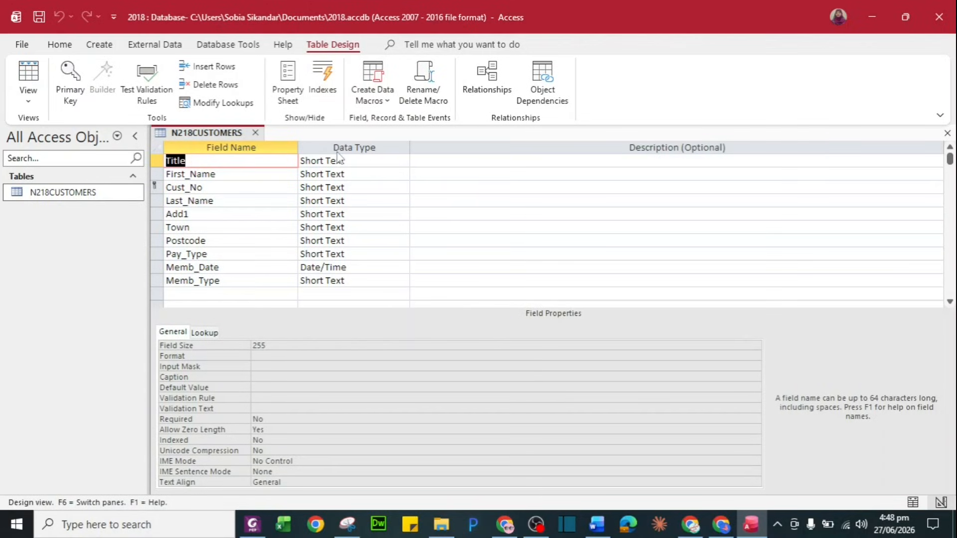
left_click(340, 267)
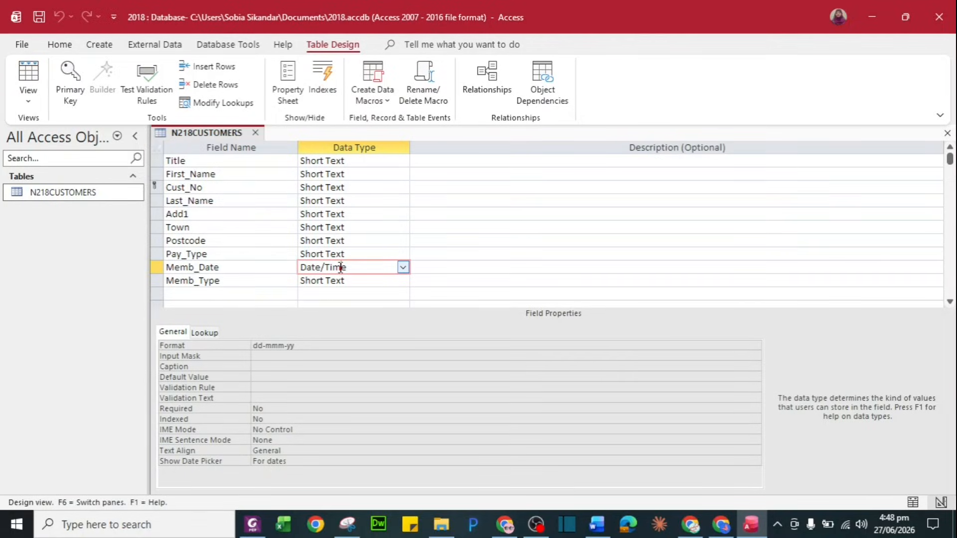
Launch Snipping Tool with a 'snn' search and snip N218CUSTOMERS's field names and data types
left_click(206, 526)
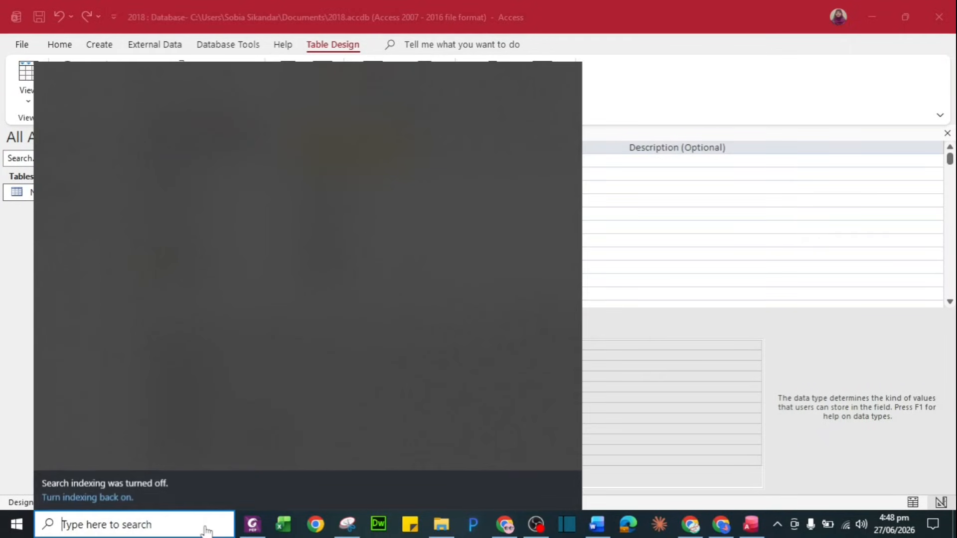
type("snn")
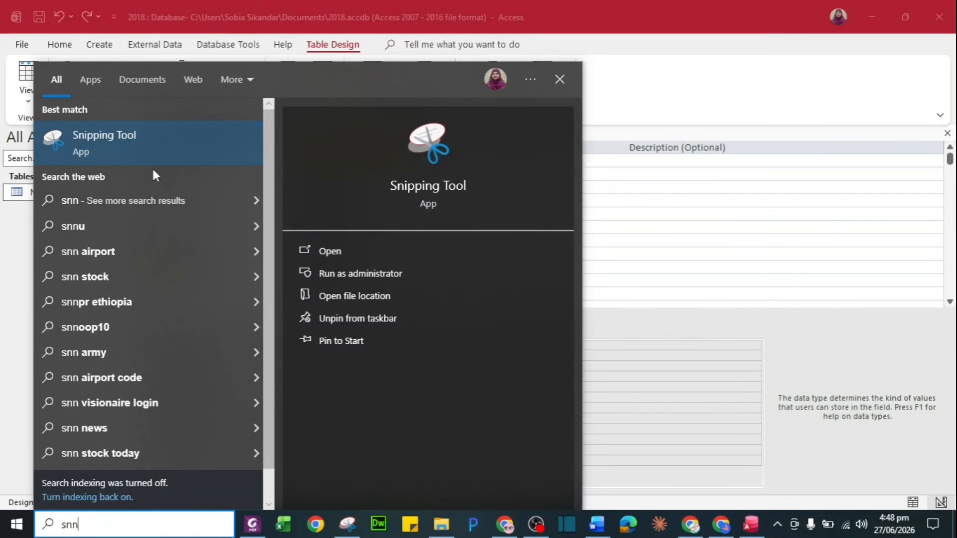
left_click(171, 151)
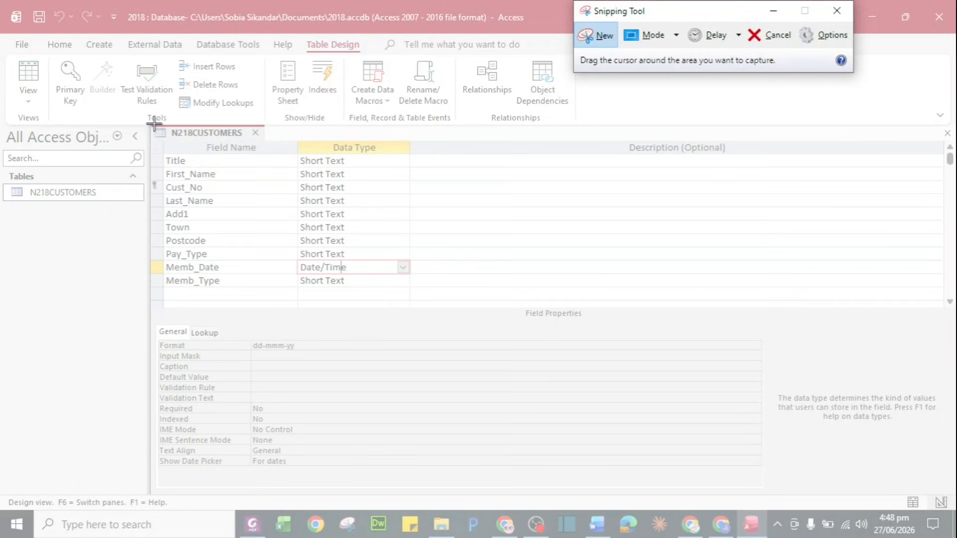
left_click_drag(153, 124, 415, 369)
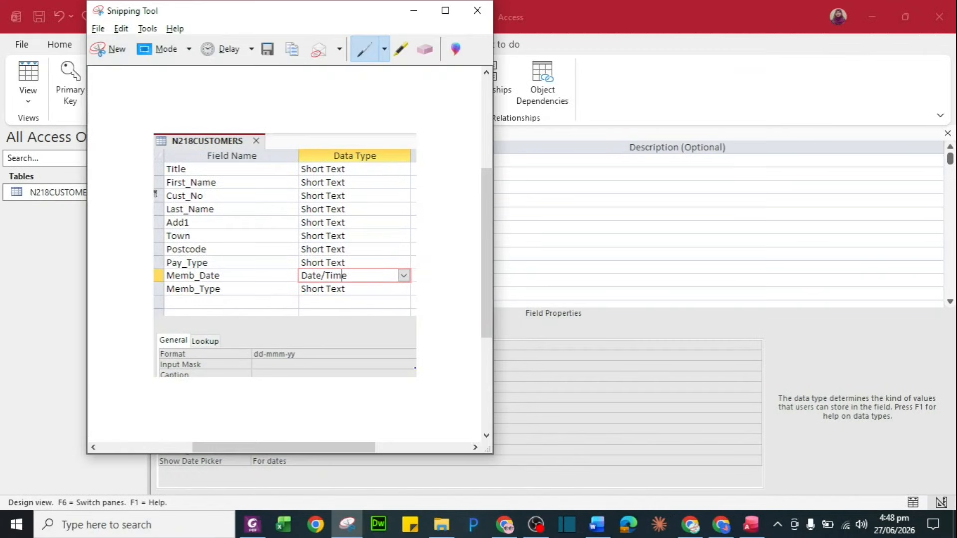
Paste the capture under Step 22 – EVIDENCE 4 in N218EVIDENCE
key("alt+Tab")
key("alt+Tab")
key("alt+Tab")
key("alt+Tab")
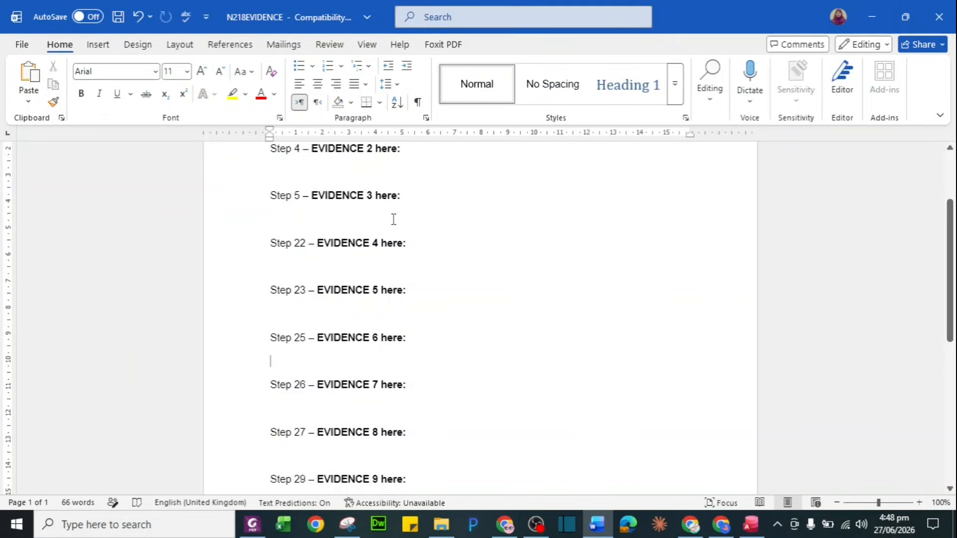
left_click(330, 270)
key("ctrl+v")
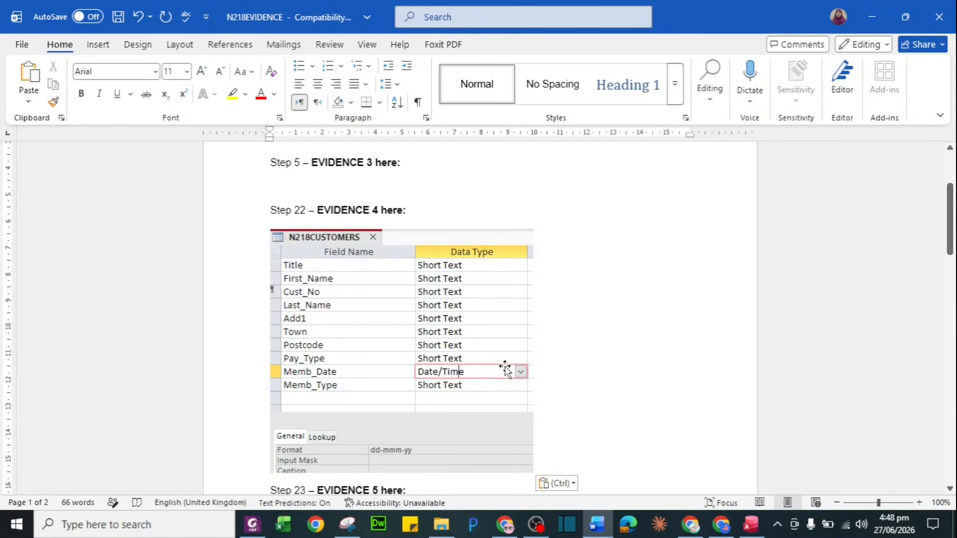
key("alt+Tab")
key("alt+Tab")
key("alt+Tab")
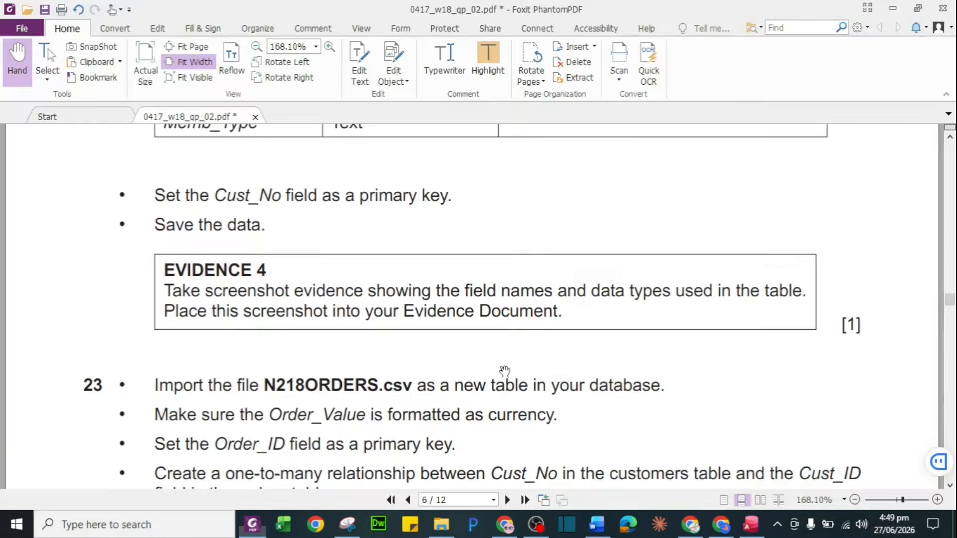
Highlight task 23's Order_Value currency and Order_ID primary key lines in green
scroll(459, 367, "down", 5)
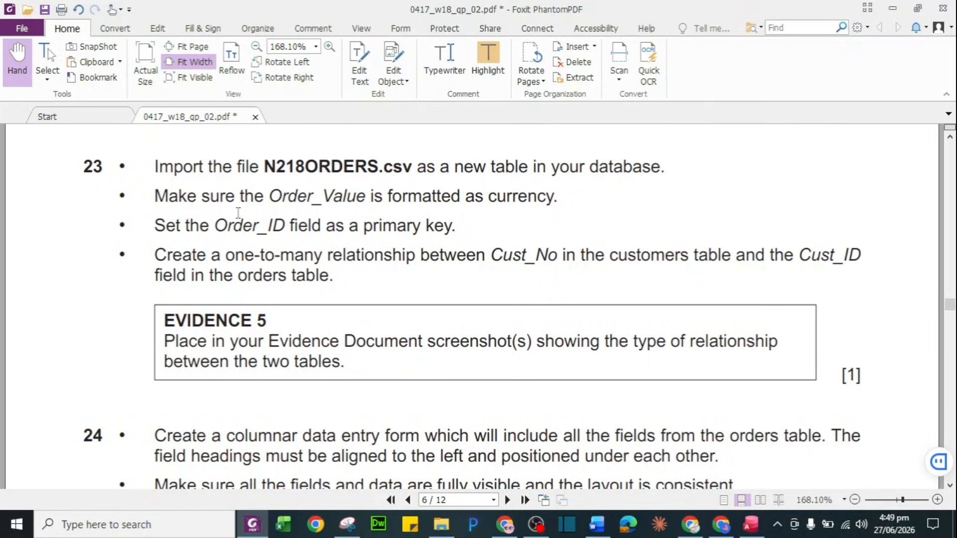
left_click_drag(269, 198, 559, 199)
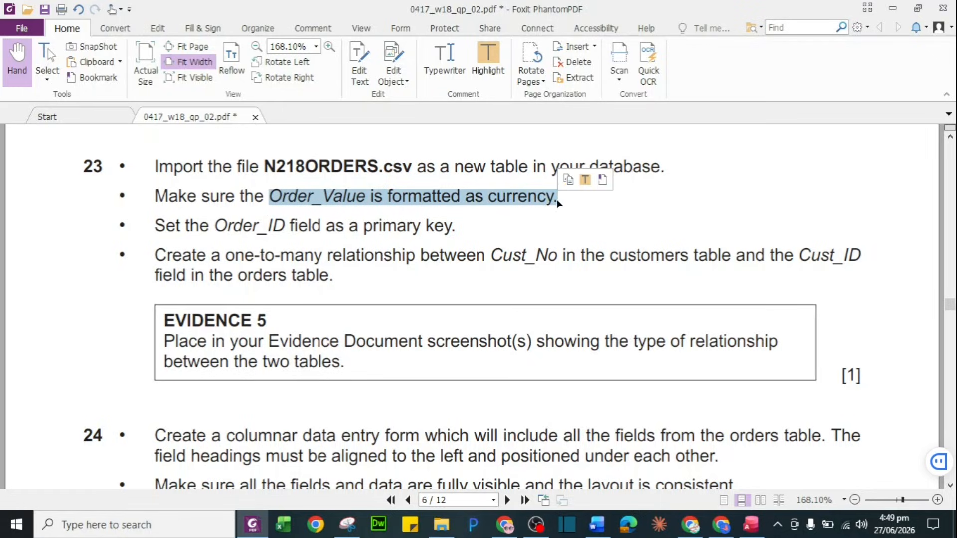
left_click(587, 179)
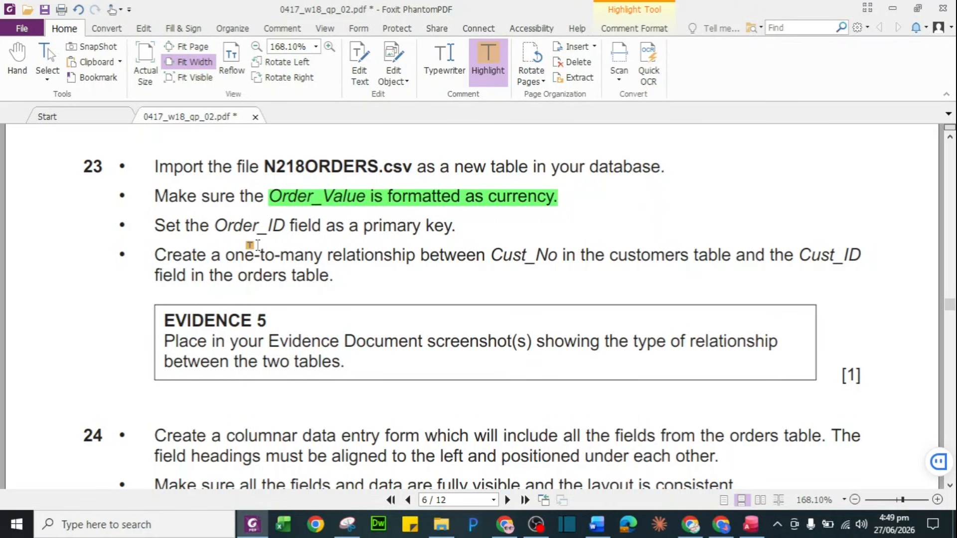
left_click_drag(211, 227, 456, 227)
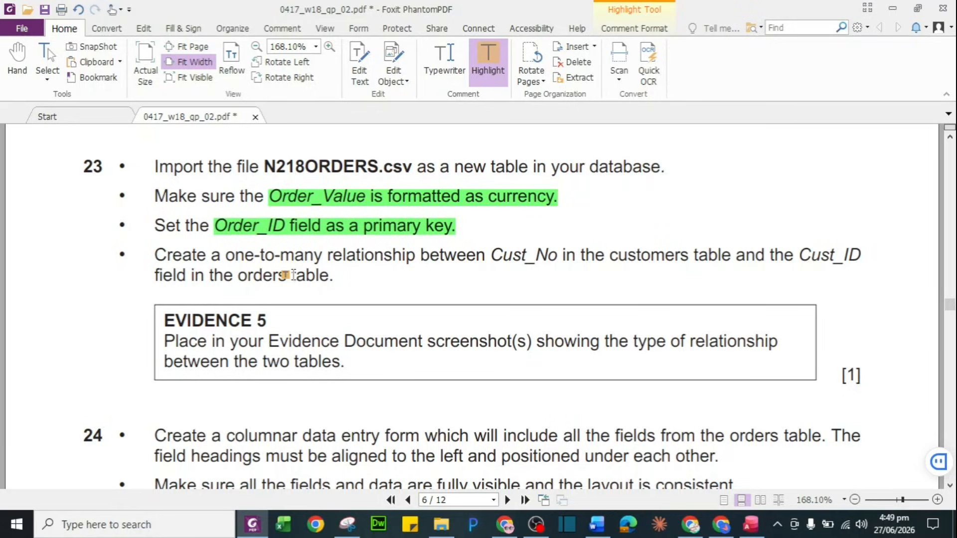
left_click(758, 529)
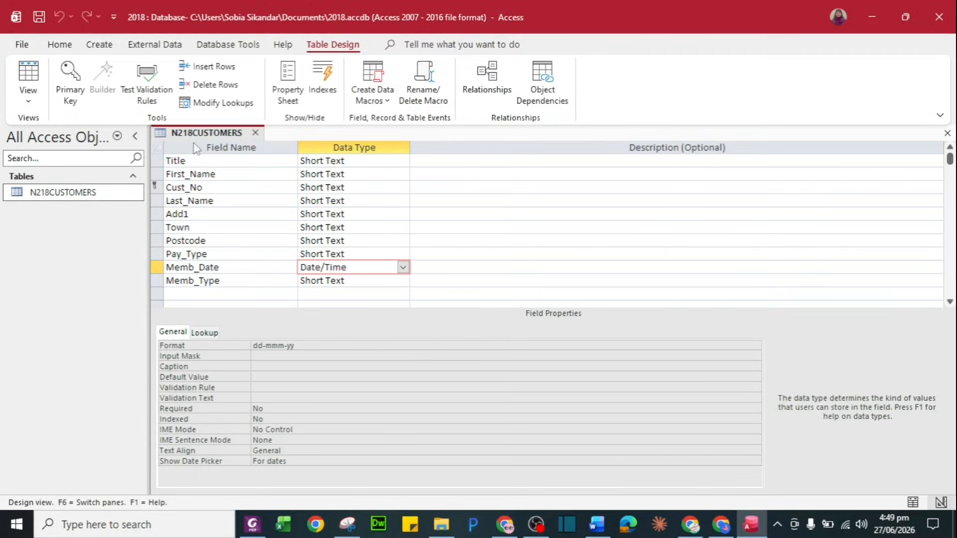
Close the customers design and start a text-file import of N218ORDERS.csv
left_click(255, 132)
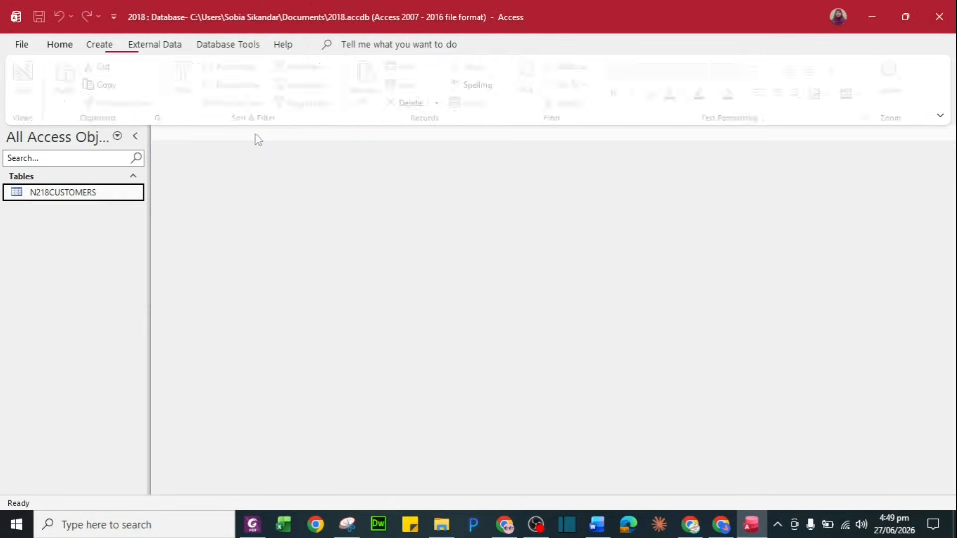
left_click(142, 48)
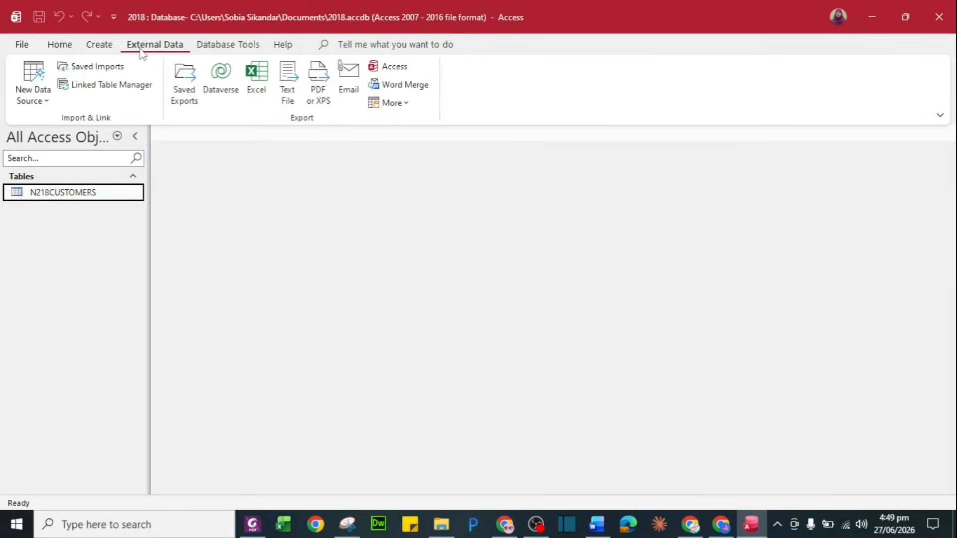
left_click(39, 103)
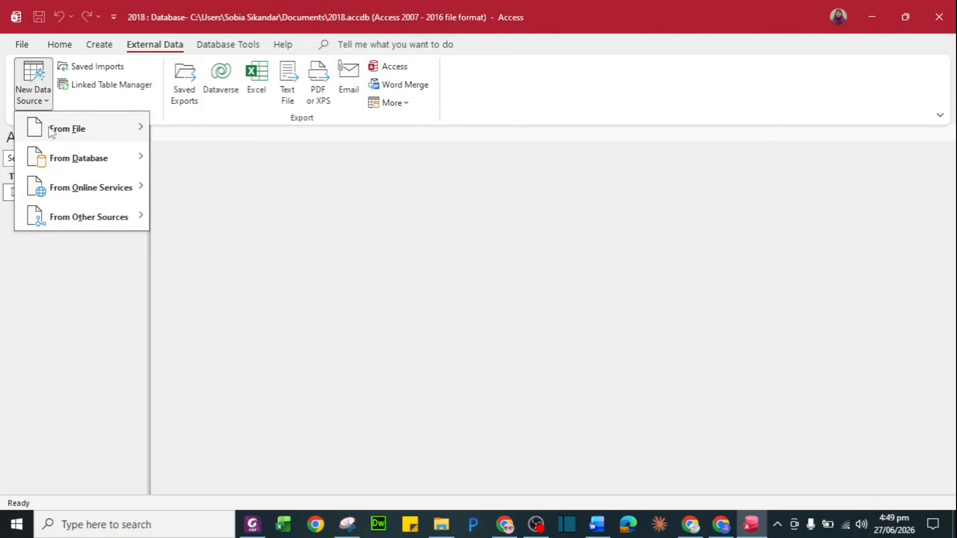
mouse_move(55, 128)
left_click(209, 218)
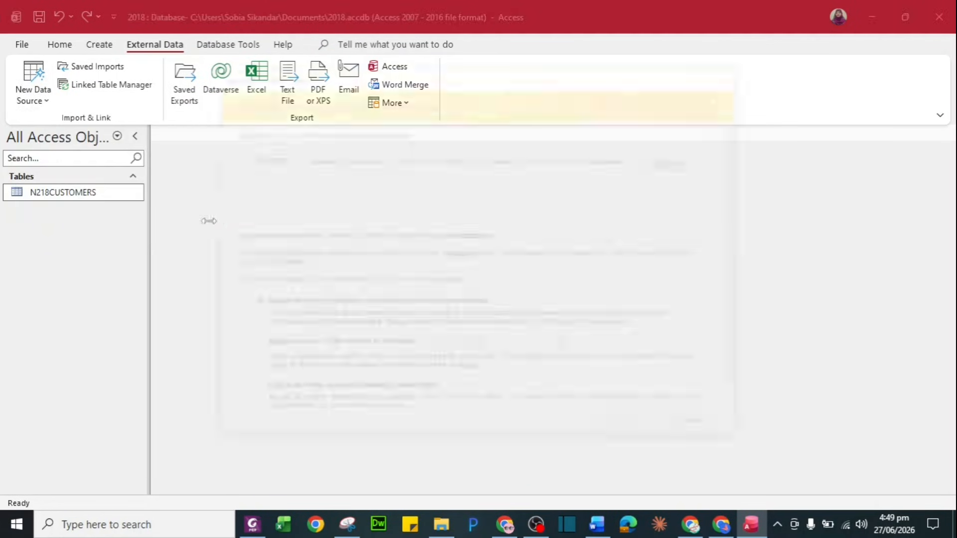
left_click(670, 161)
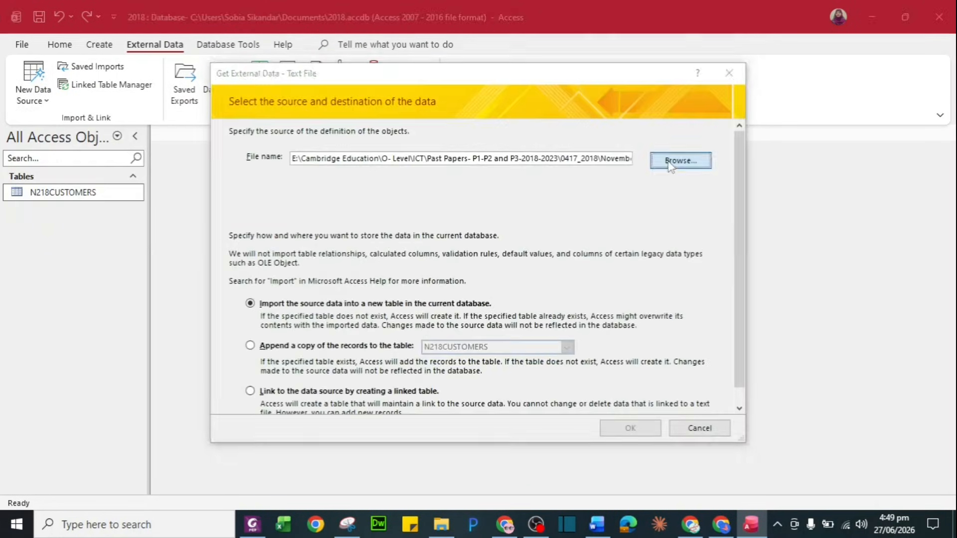
left_click(327, 210)
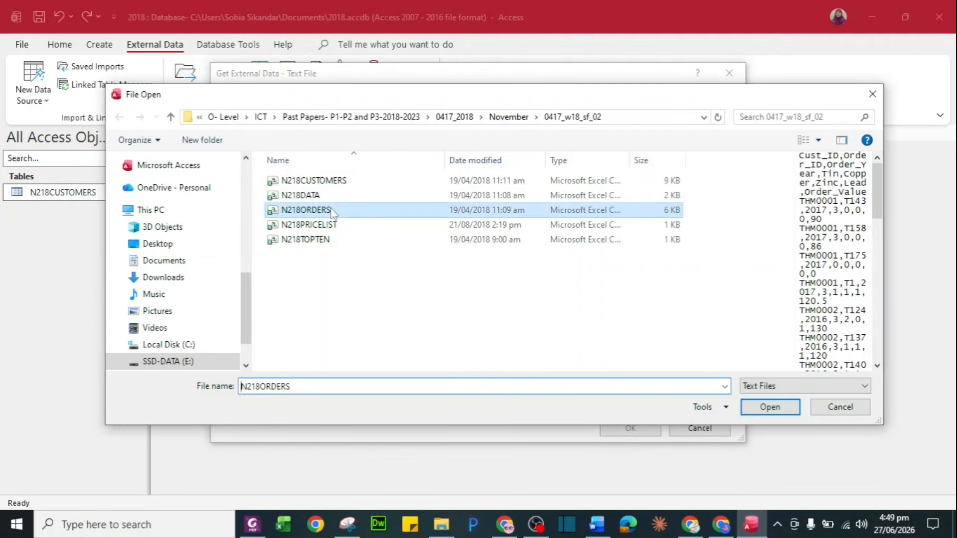
left_click(770, 407)
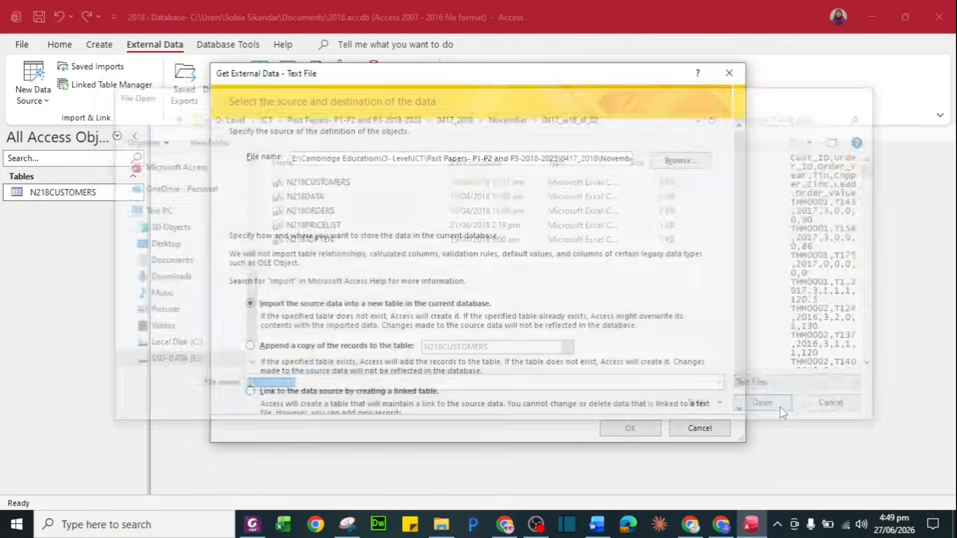
left_click(656, 428)
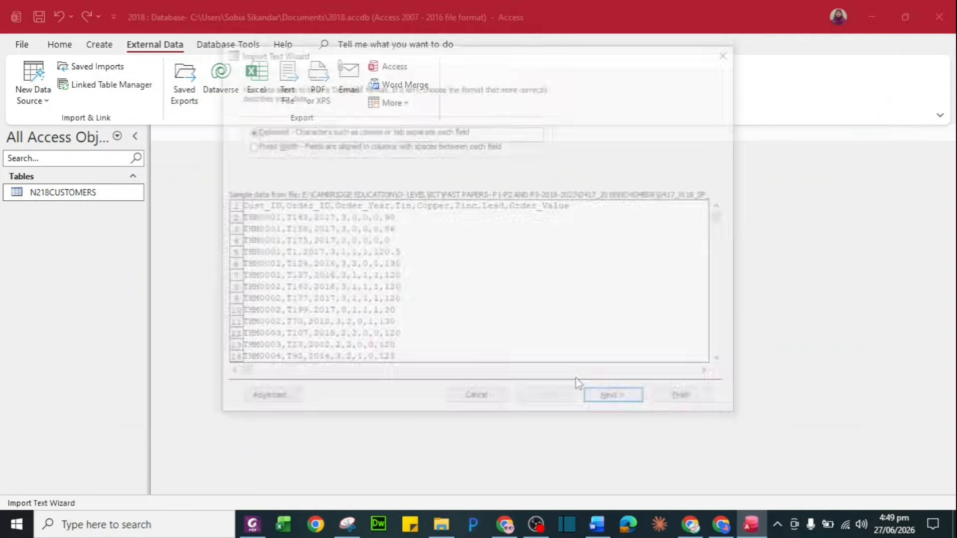
Use the first row as field names and set Order_Value's data type to Currency
left_click(612, 404)
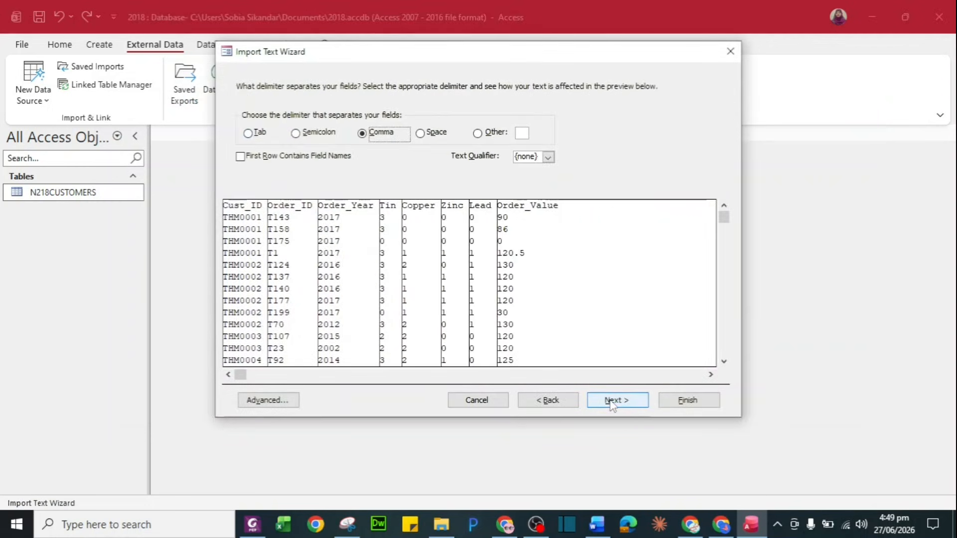
left_click(295, 160)
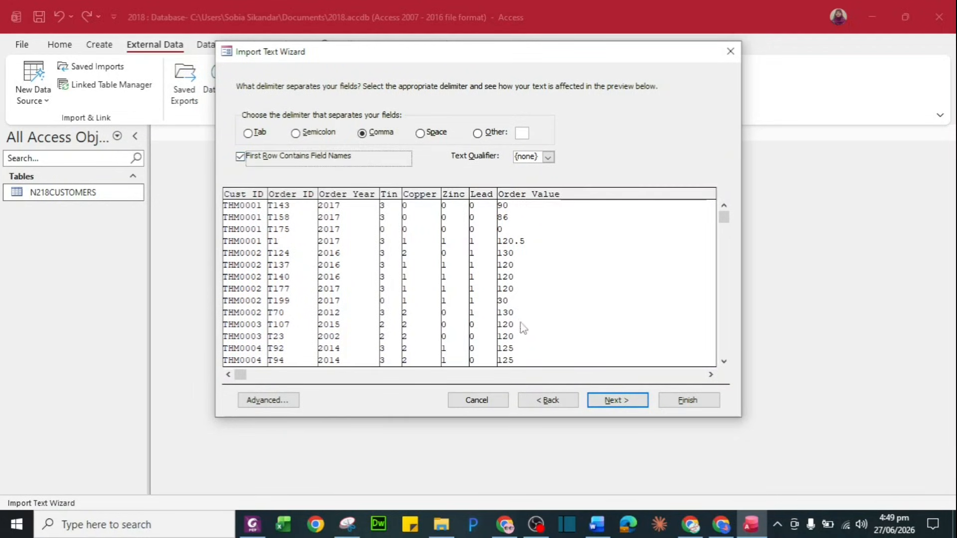
left_click(616, 400)
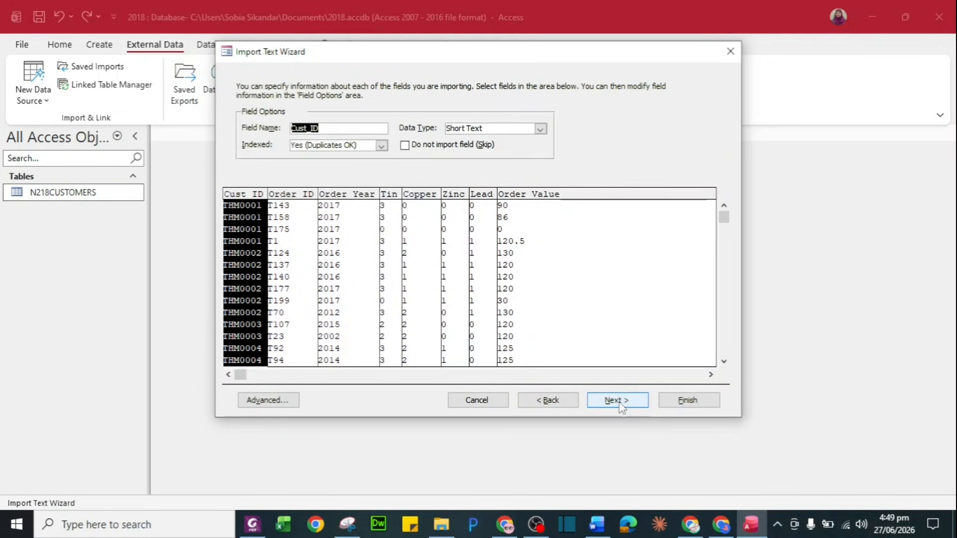
left_click(277, 402)
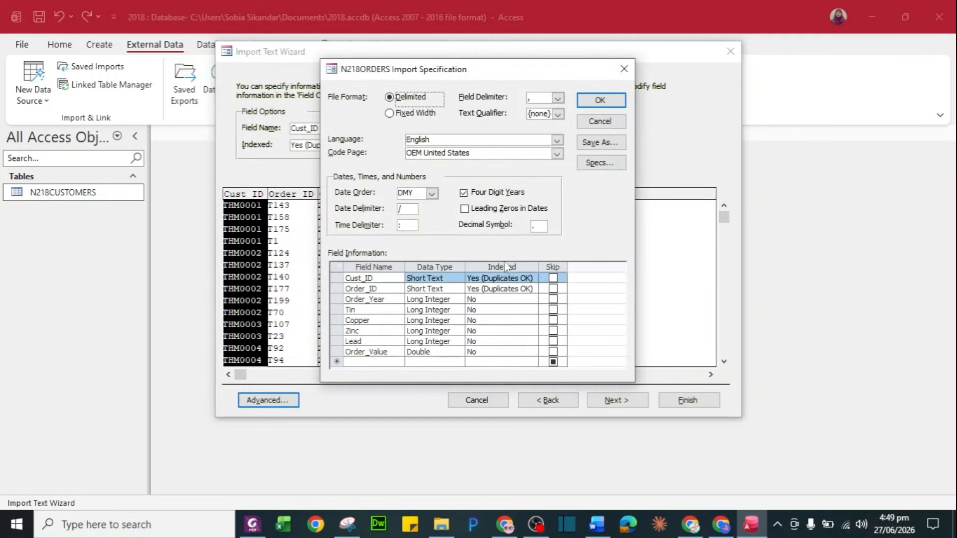
left_click(430, 351)
left_click(457, 352)
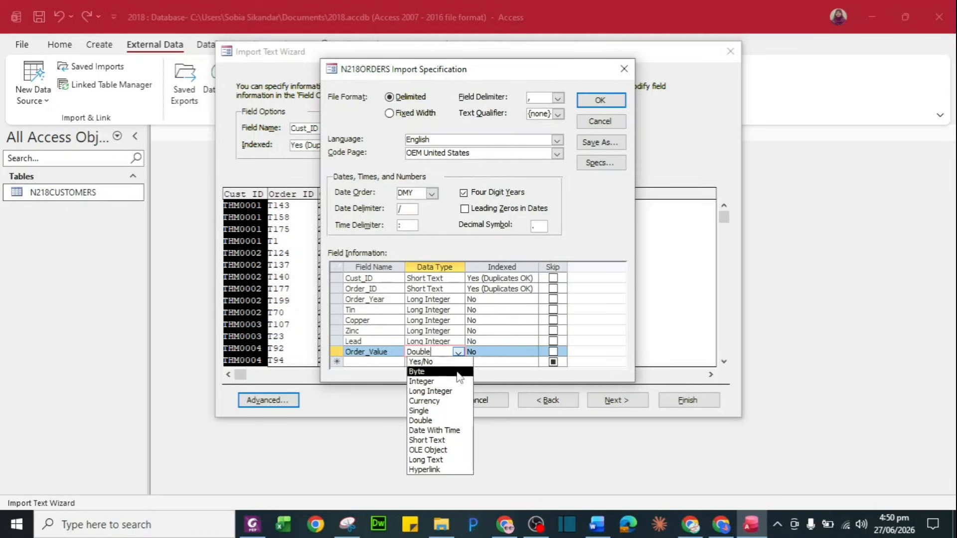
left_click(454, 401)
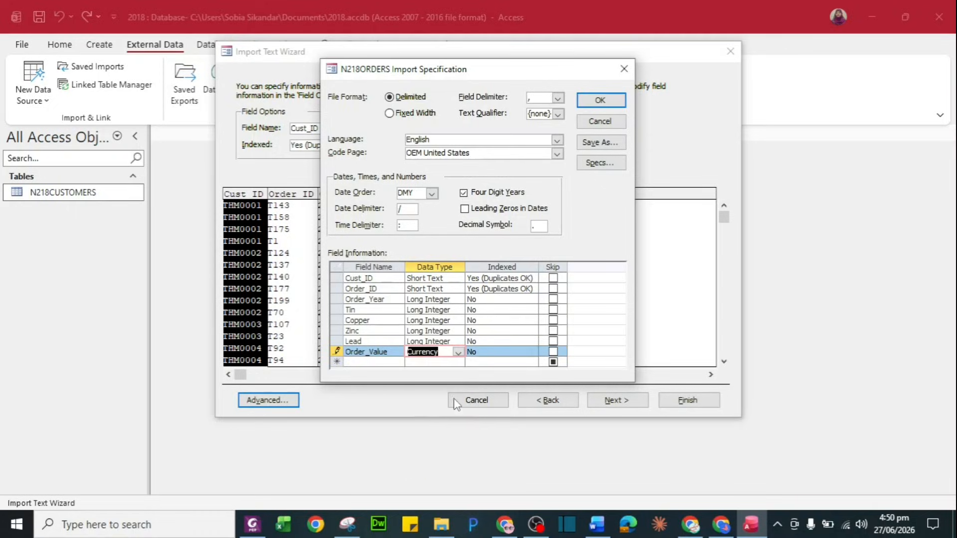
left_click(601, 101)
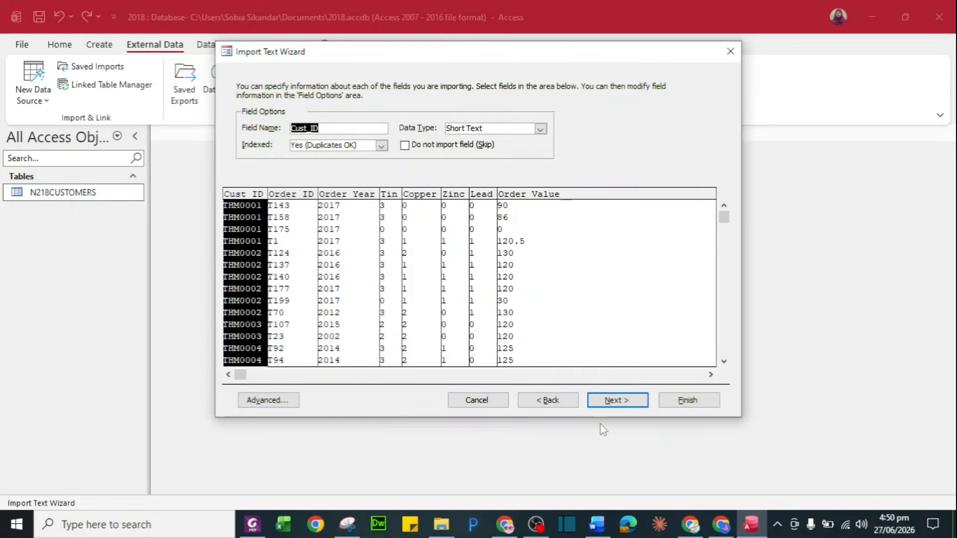
Make Order_ID the primary key and finish importing as N218ORDERS without saving import steps
left_click(614, 399)
left_click(395, 137)
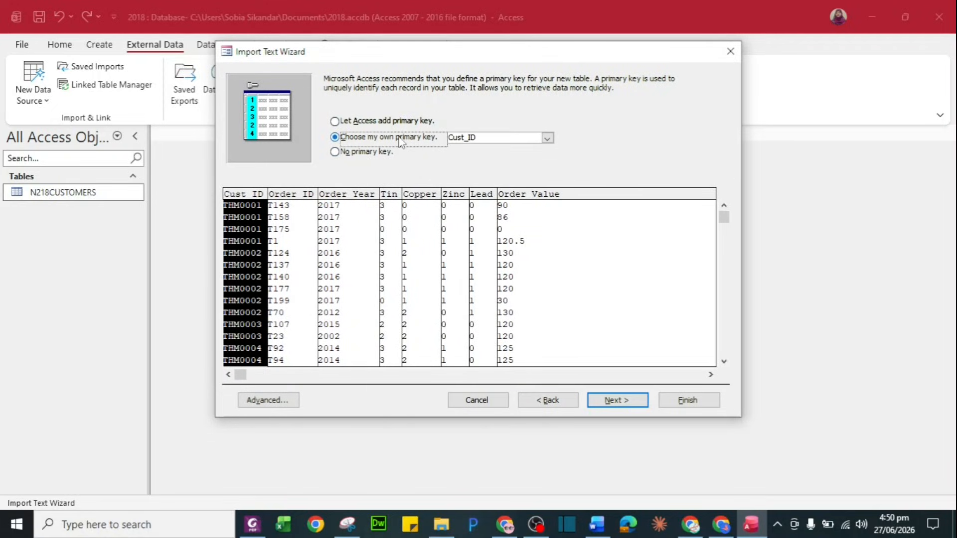
left_click(293, 238)
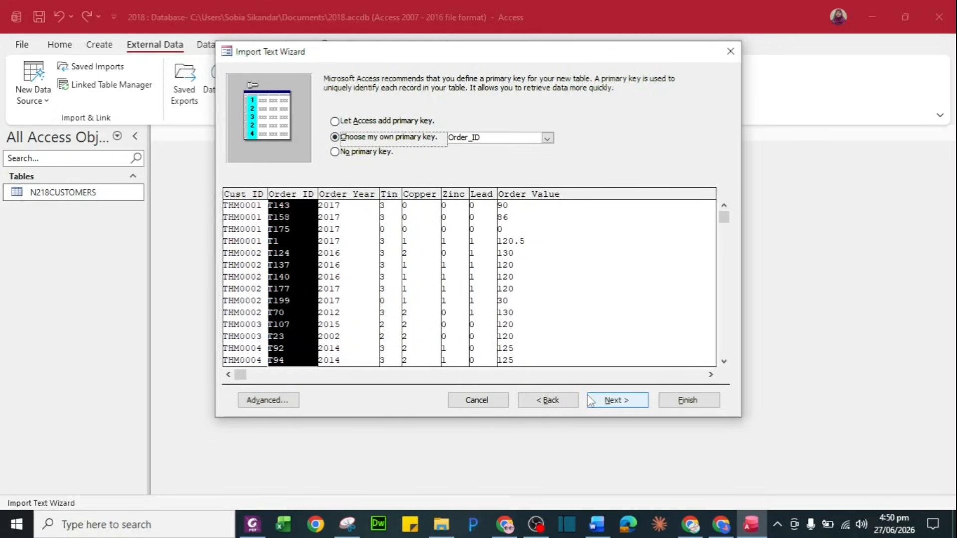
left_click(616, 400)
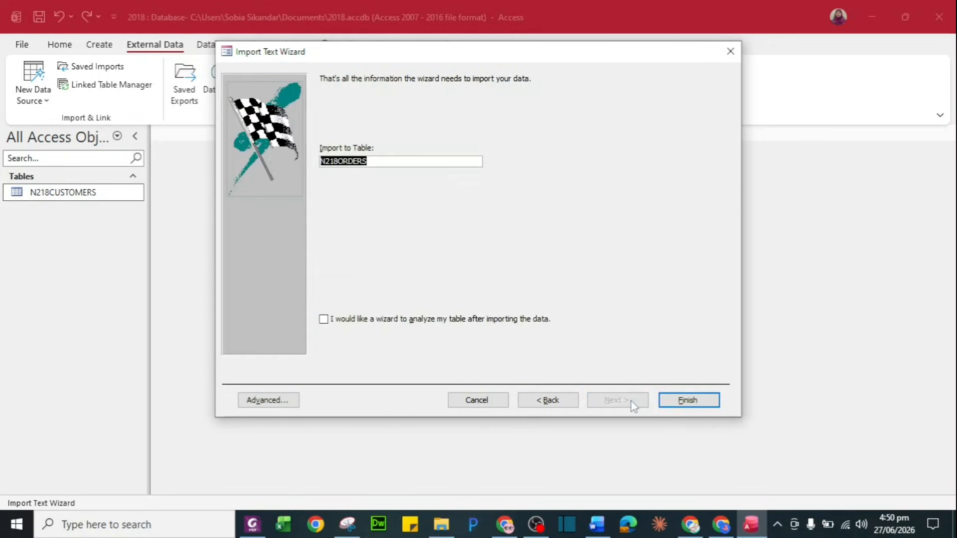
left_click(680, 400)
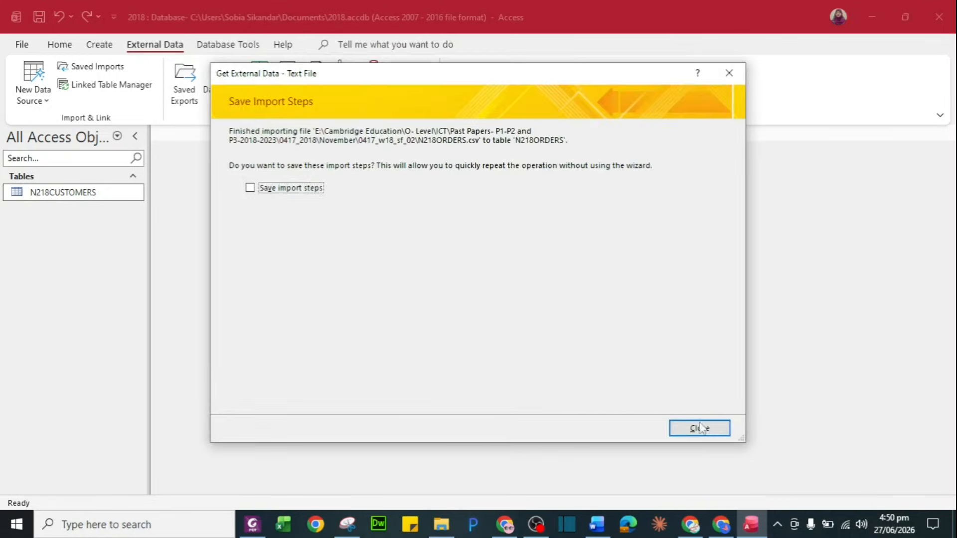
left_click(702, 430)
Set Order_Value's Decimal Places to 0 in N218ORDERS Design View
double_click(90, 213)
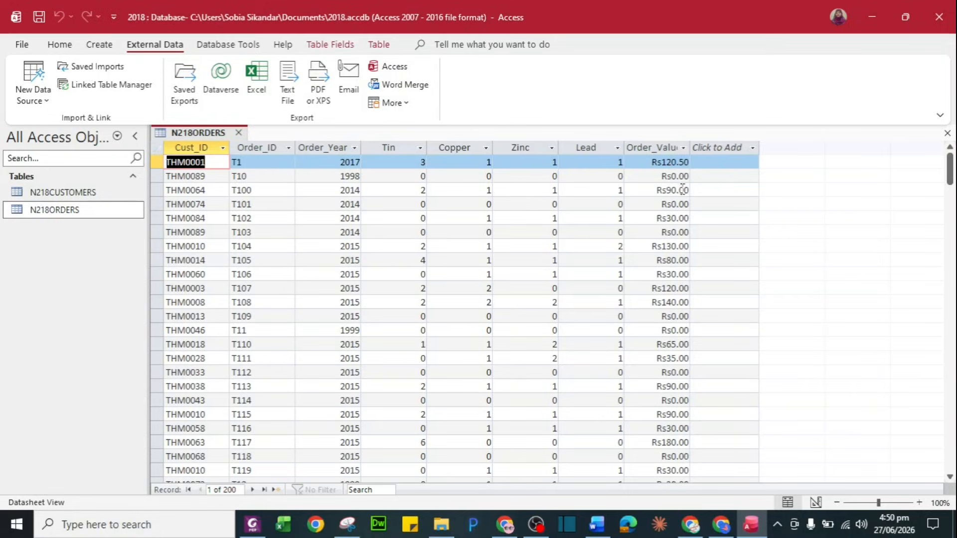
right_click(122, 205)
left_click(169, 237)
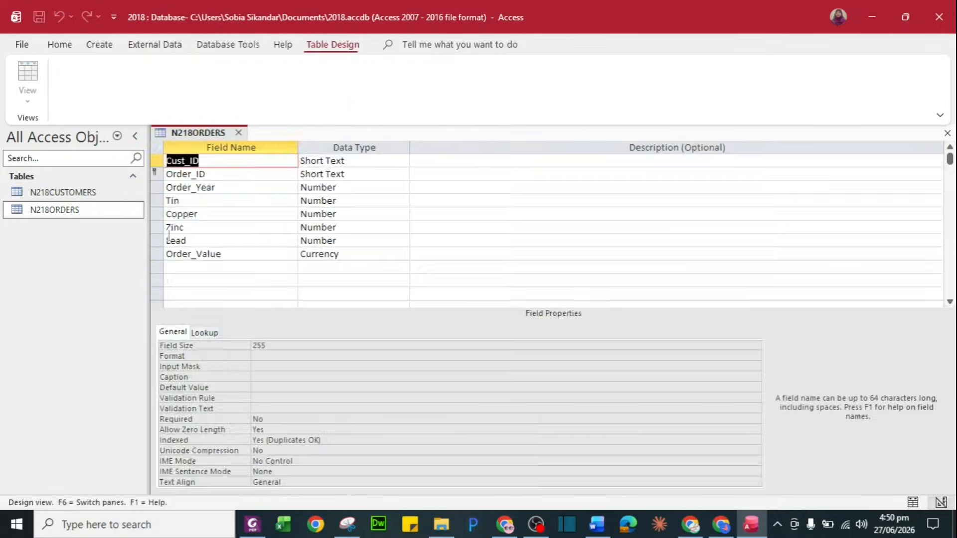
left_click(314, 254)
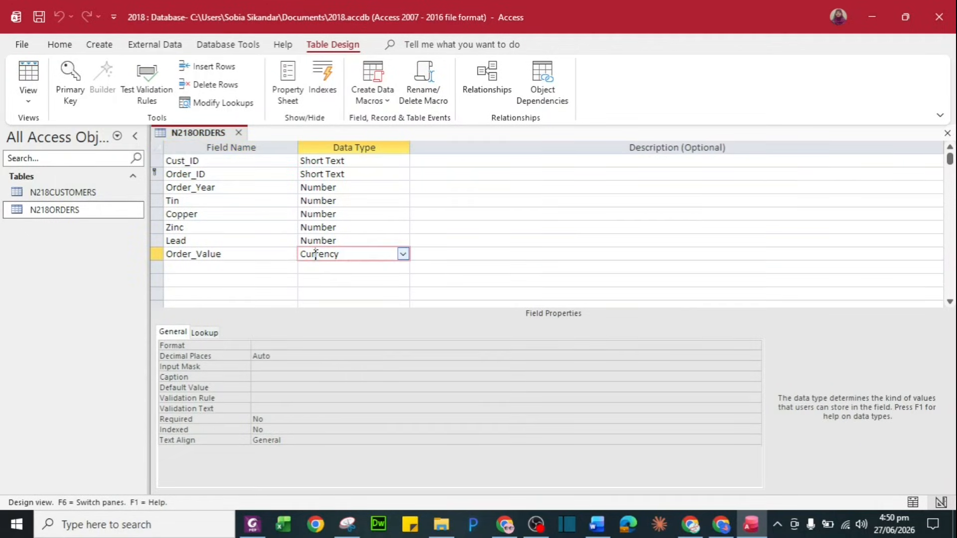
left_click(277, 358)
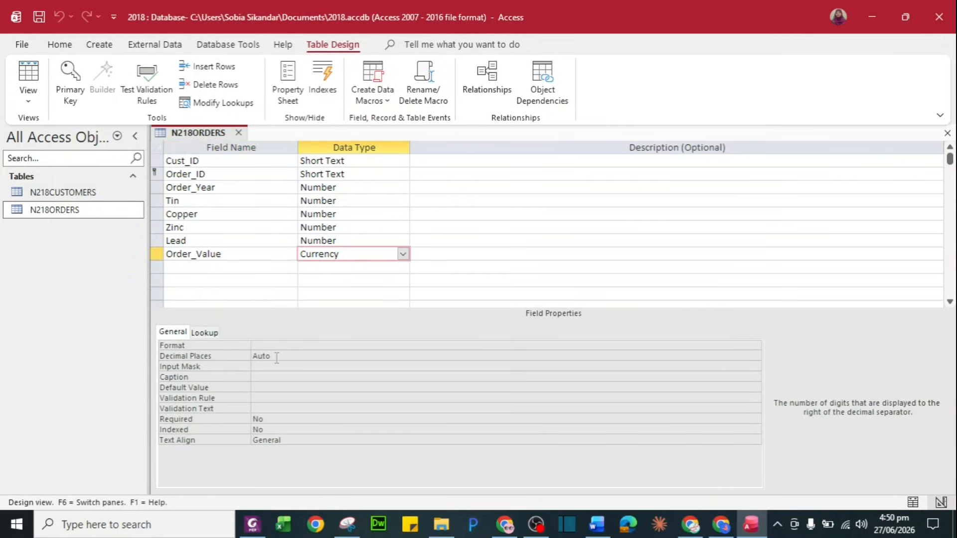
left_click_drag(270, 357, 251, 358)
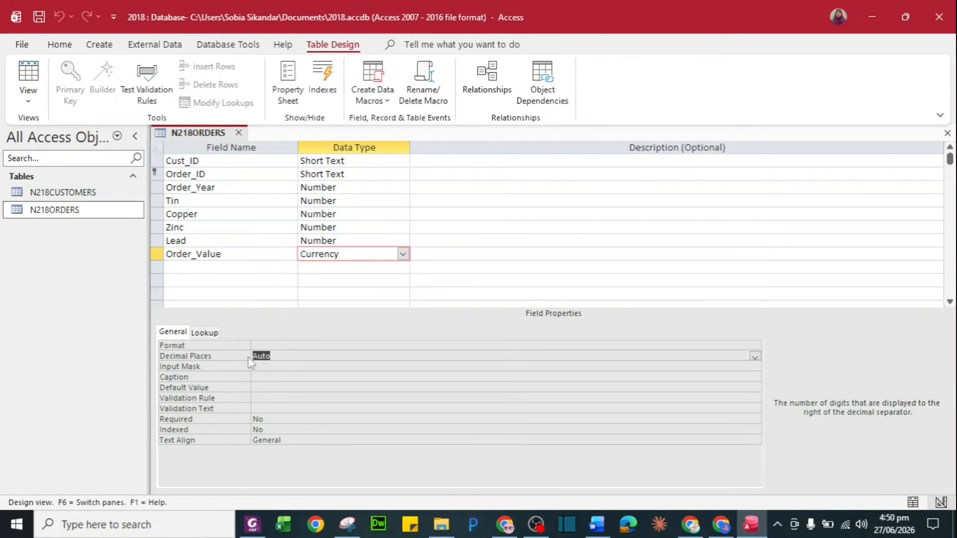
type("0")
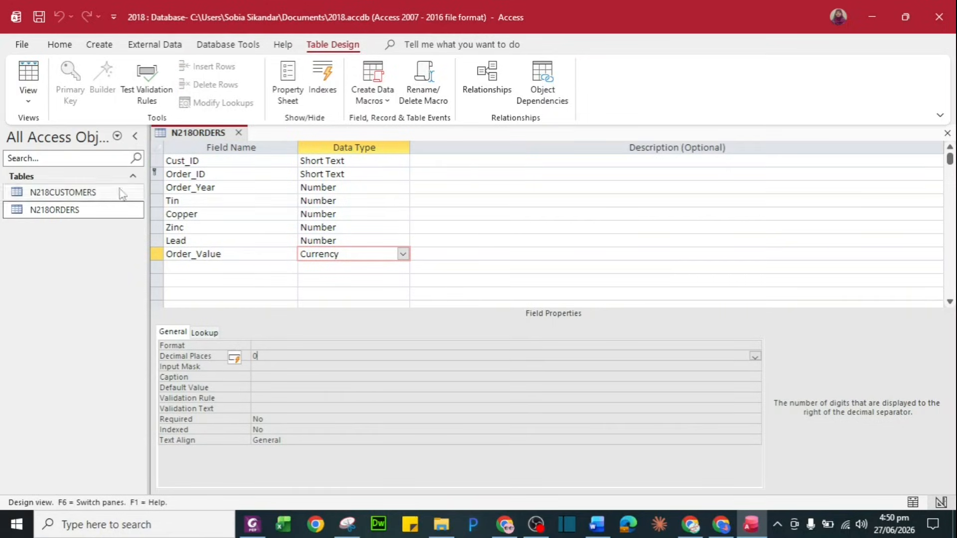
Check the 200 order records in Datasheet View, then close the table
double_click(107, 210)
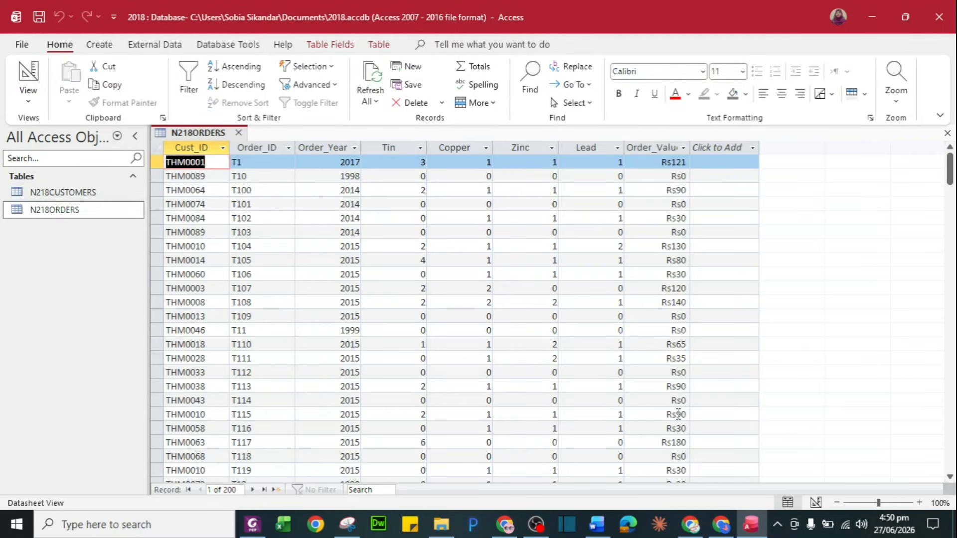
left_click(239, 132)
key("alt+Tab")
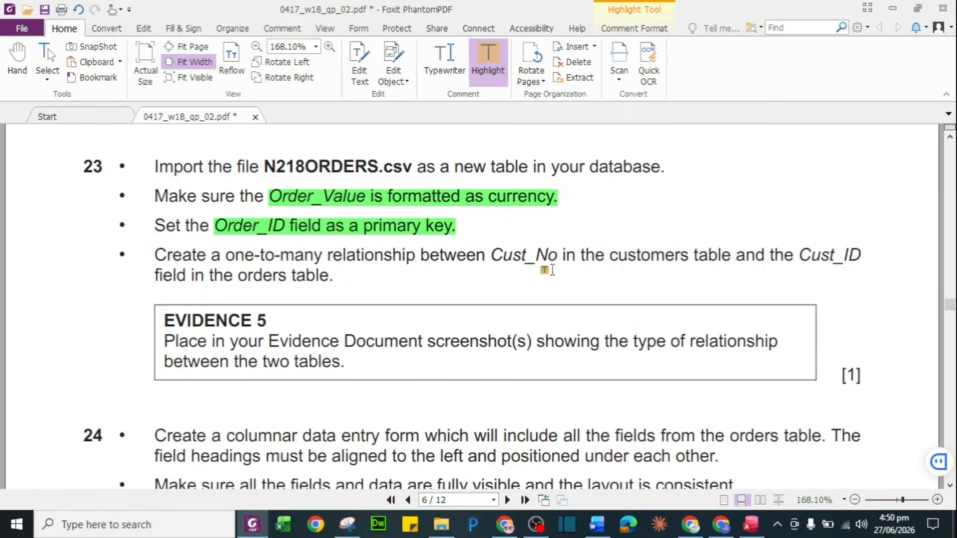
key("alt+Tab")
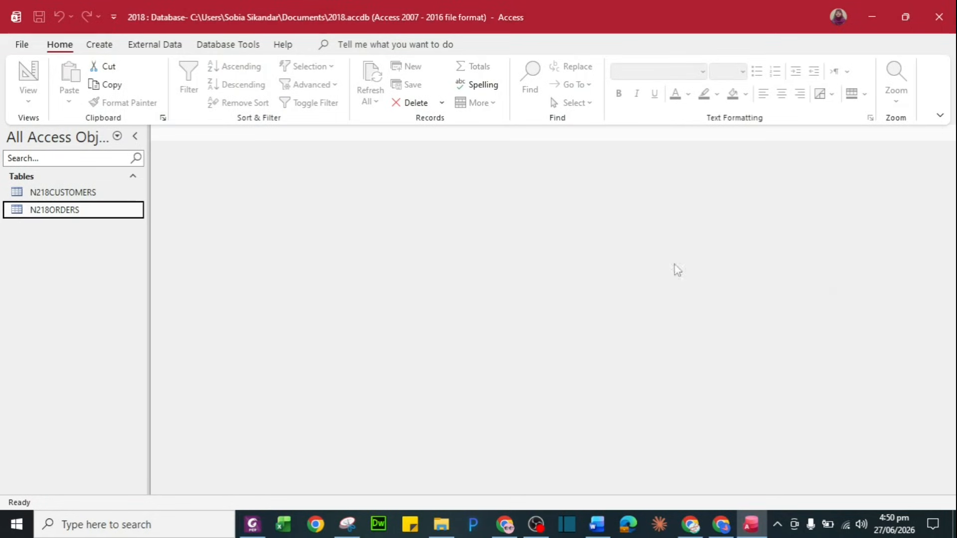
Add N218CUSTOMERS and N218ORDERS to the Relationships window and expand both field lists
left_click(220, 45)
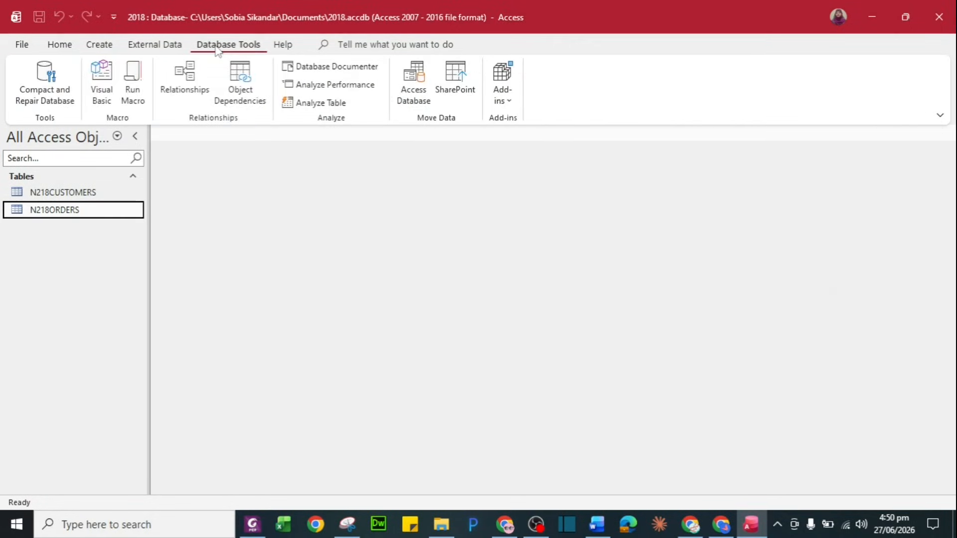
left_click(176, 74)
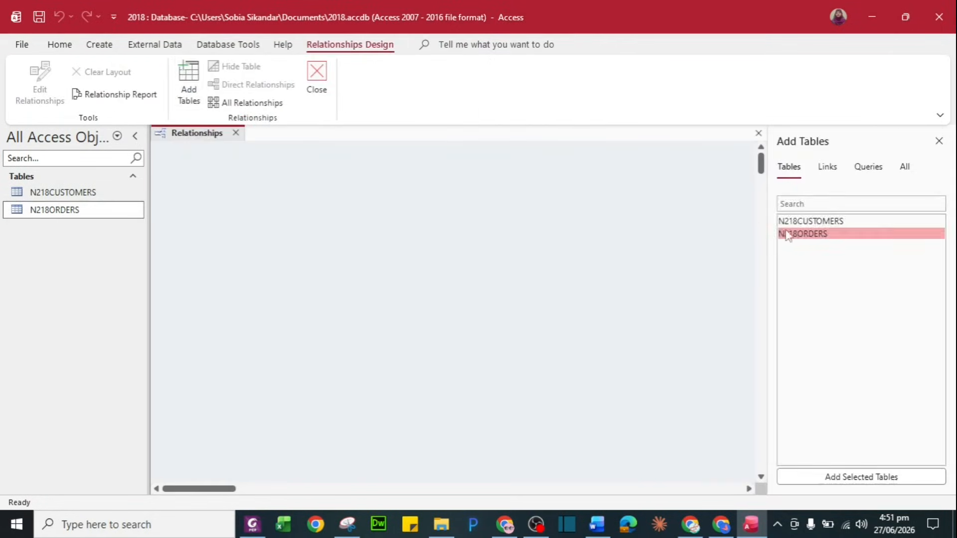
double_click(798, 222)
double_click(801, 233)
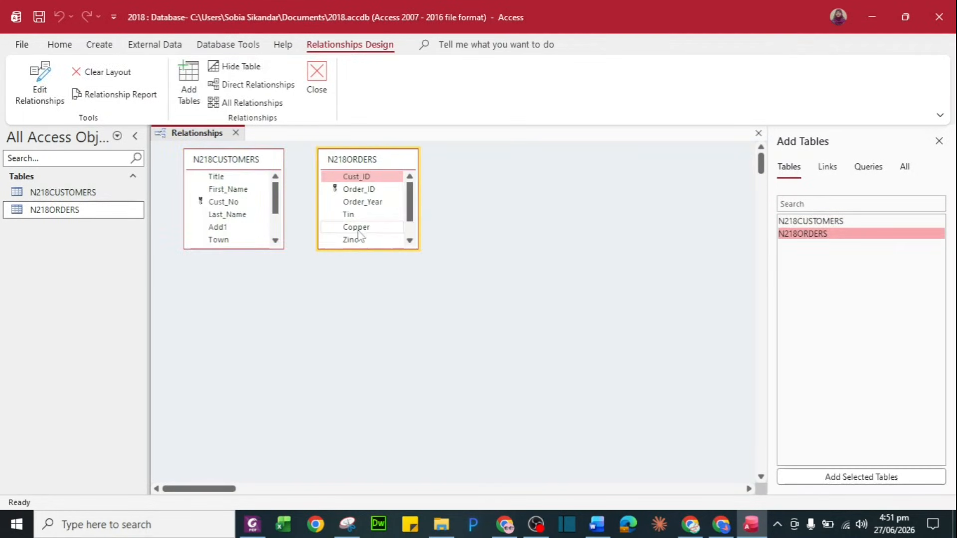
left_click_drag(368, 247, 370, 292)
left_click_drag(246, 248, 246, 309)
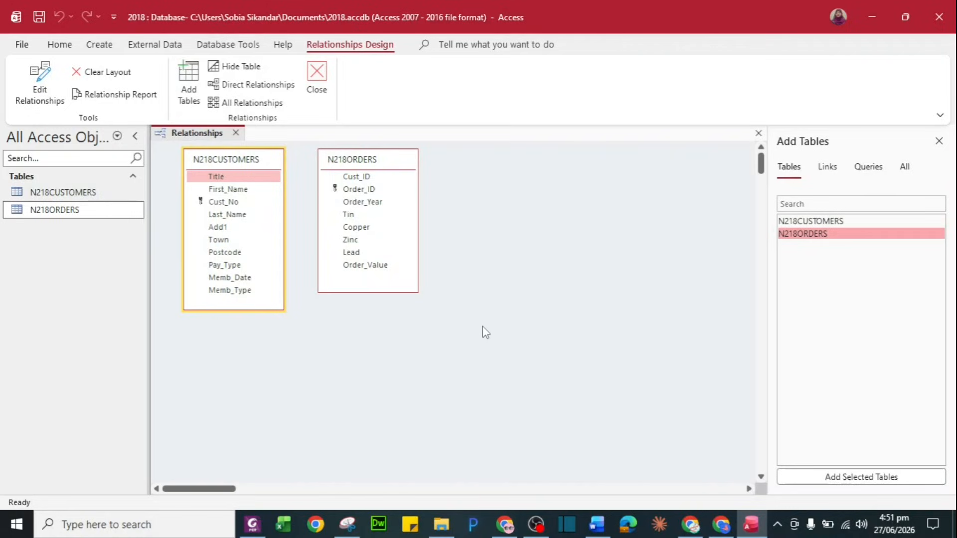
Create the one-to-many Cust_No–Cust_ID relationship and show its details below the tables
mouse_move(374, 189)
left_mouse_down()
mouse_move(234, 203)
mouse_move(369, 177)
left_mouse_up()
left_click(240, 206)
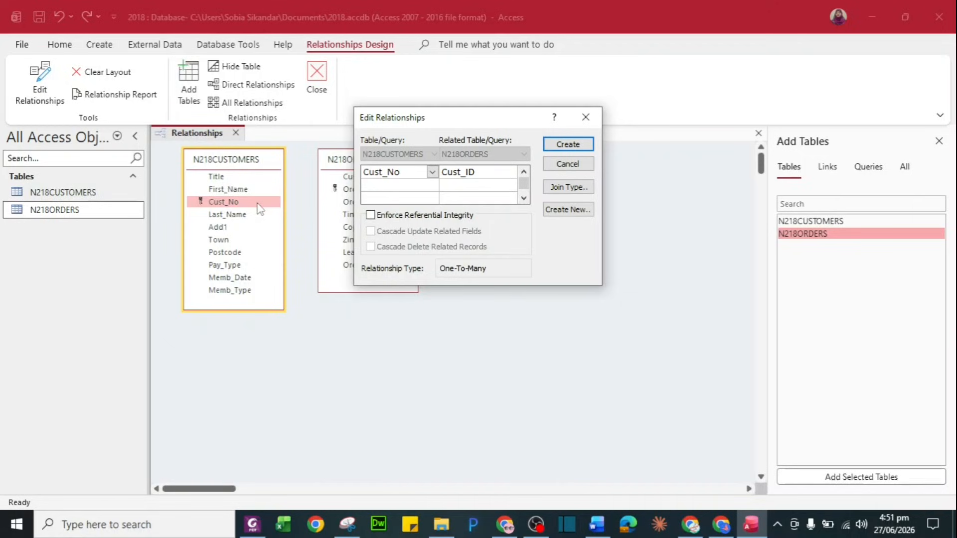
left_click_drag(483, 118, 401, 290)
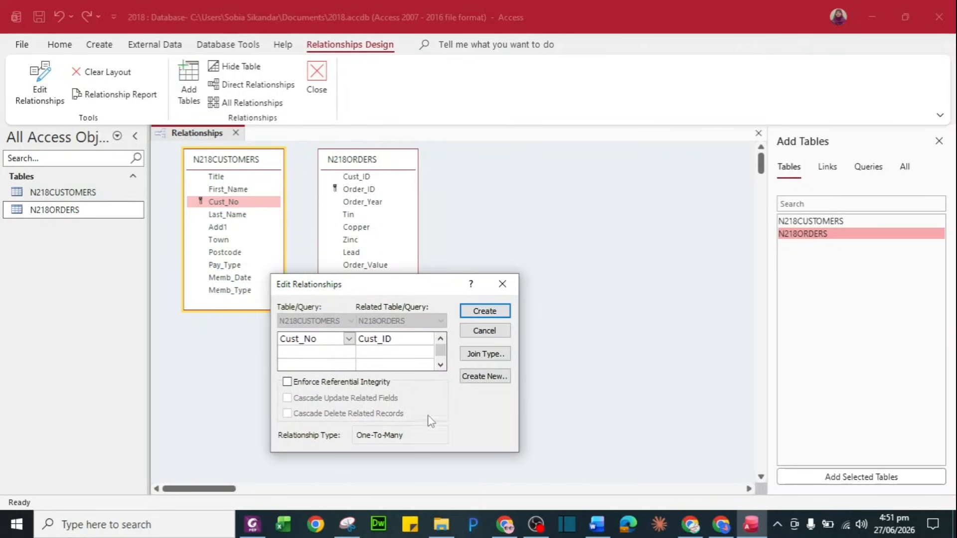
left_click(484, 312)
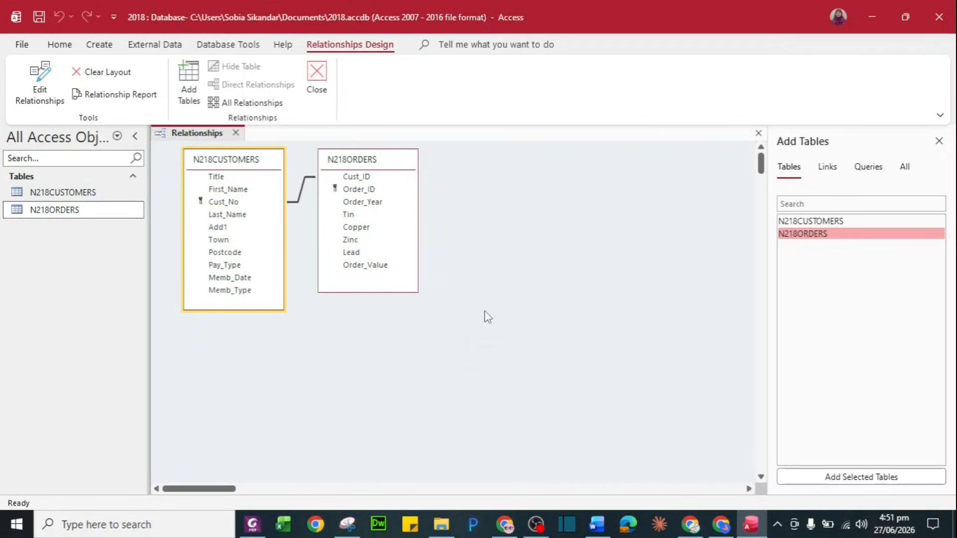
double_click(300, 200)
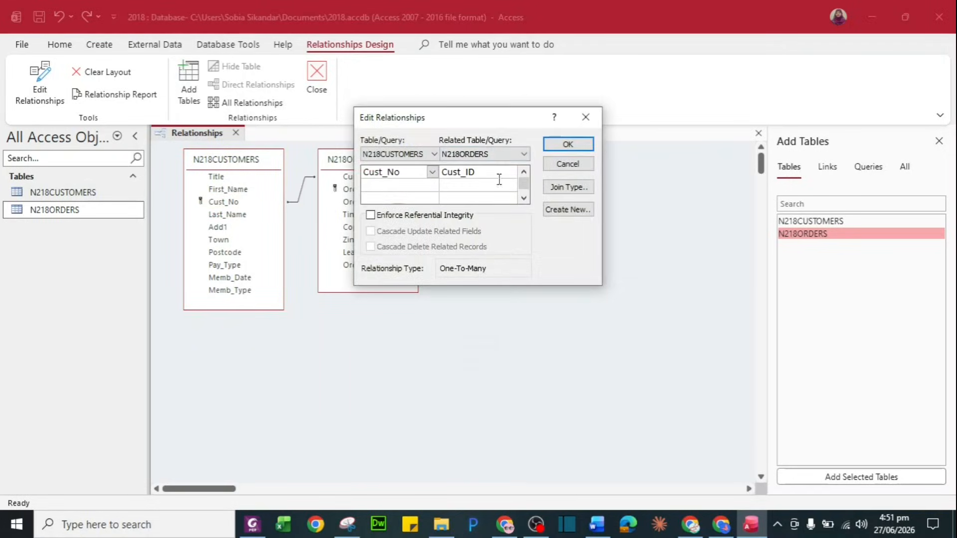
left_click_drag(495, 127, 402, 293)
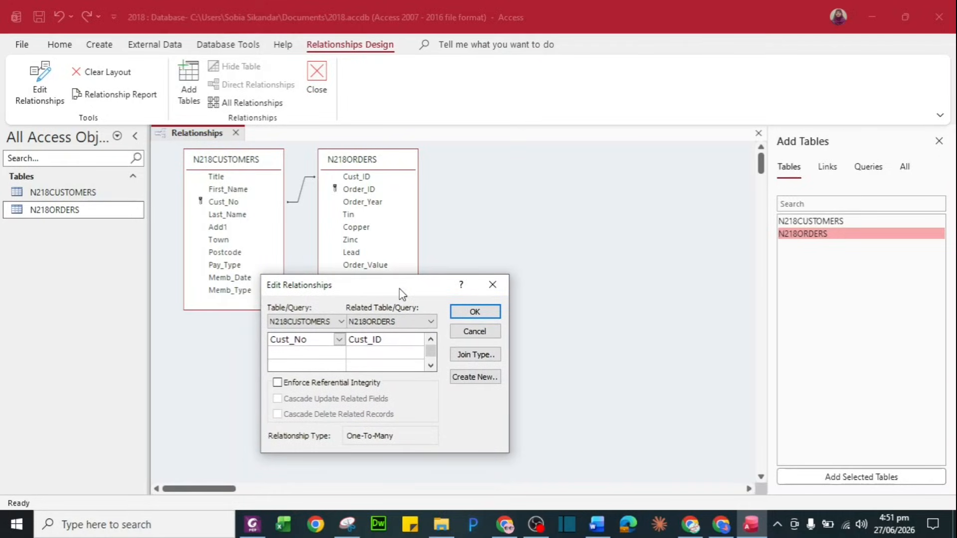
left_click(131, 528)
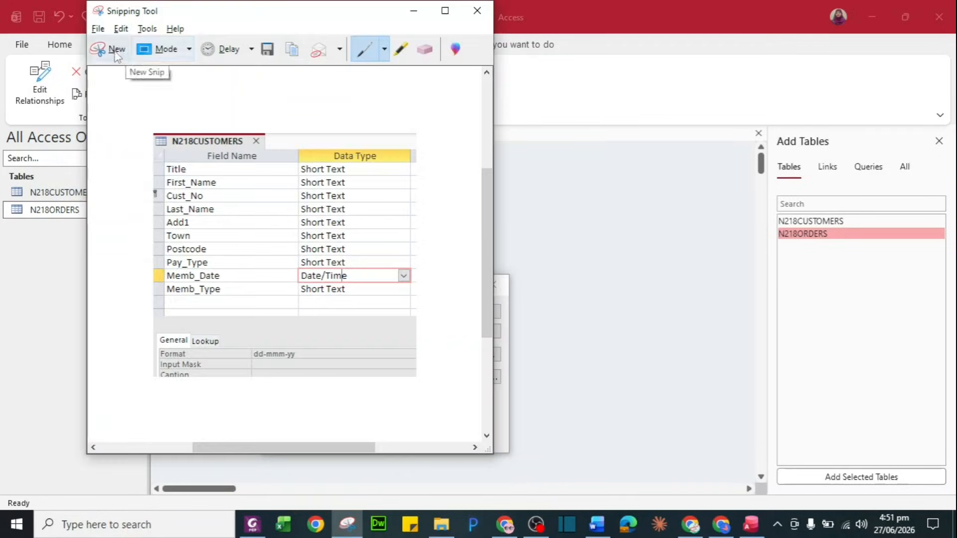
left_click(116, 52)
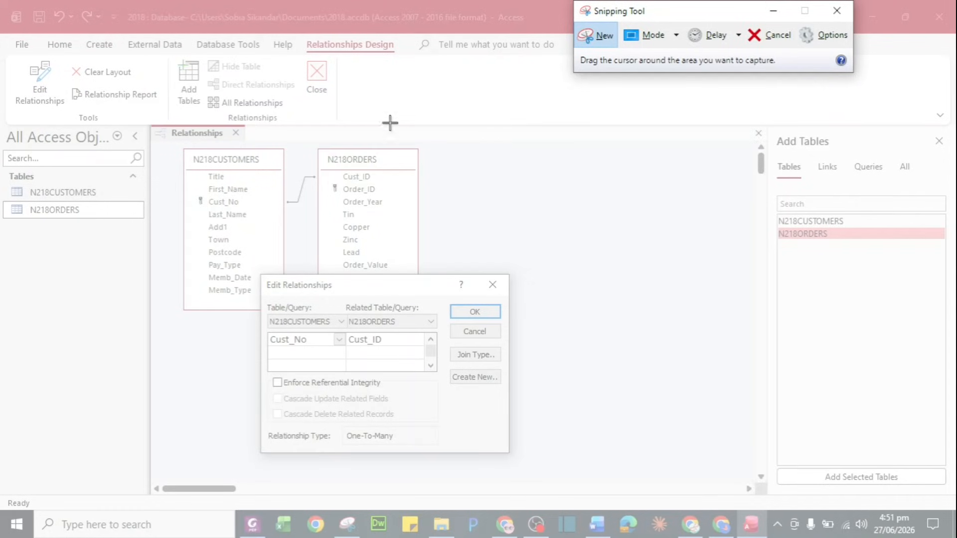
Snip the relationship diagram and paste it under Step 23 – EVIDENCE 5 in N218EVIDENCE
left_click_drag(156, 124, 515, 459)
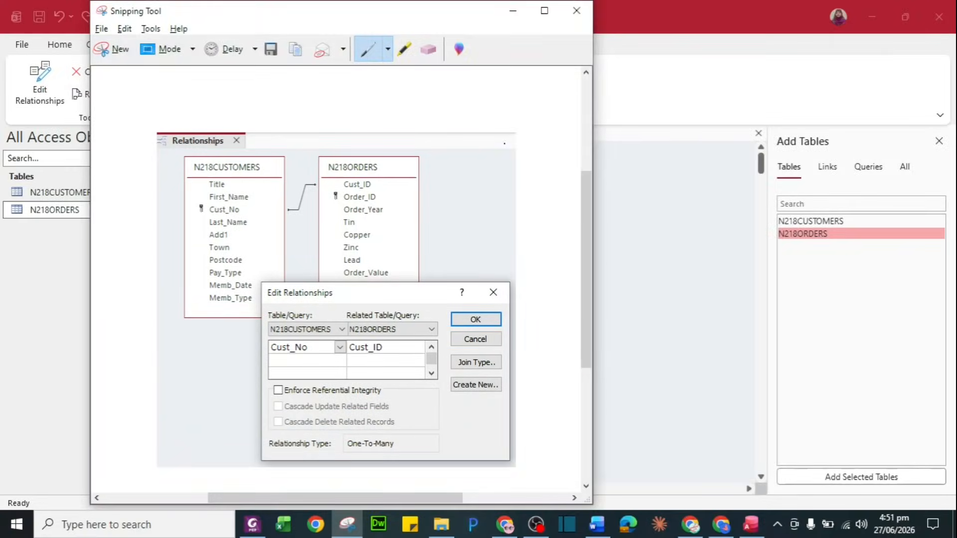
key("alt+Tab")
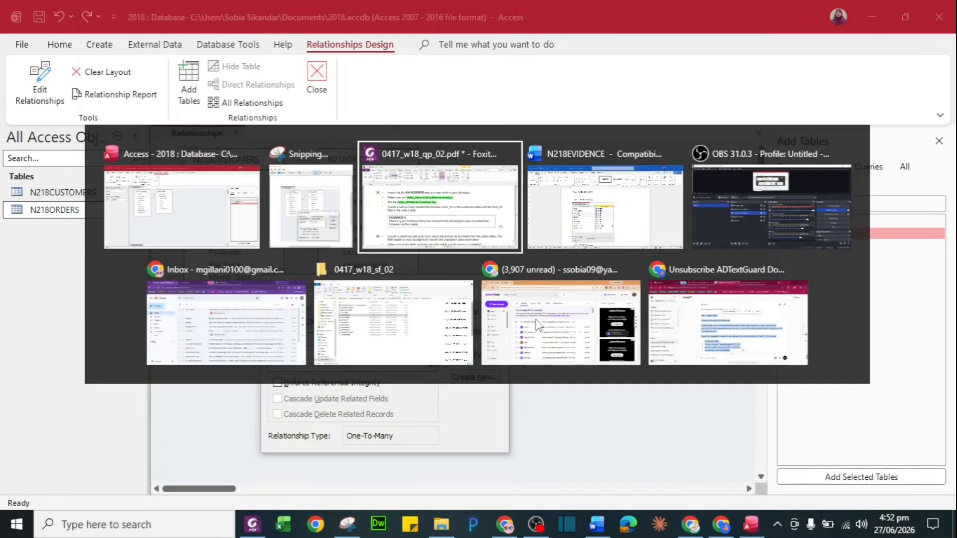
key("alt+Tab")
scroll(496, 349, "down", 6)
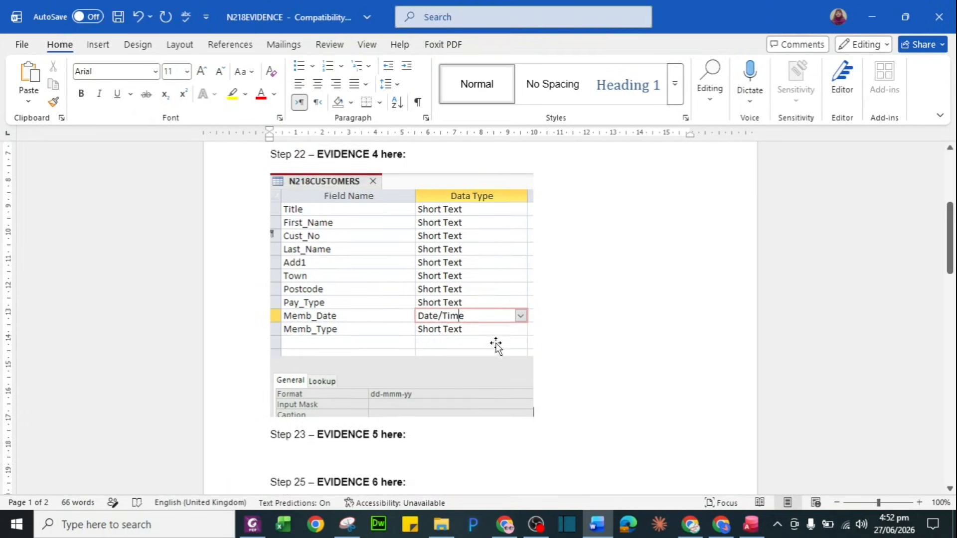
scroll(497, 343, "down", 1)
left_click(356, 282)
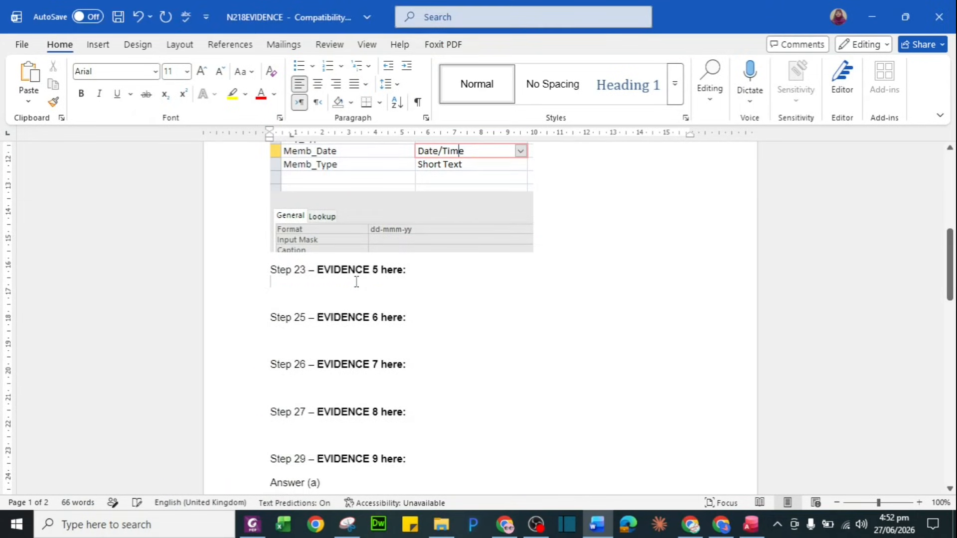
key("ctrl+v")
scroll(510, 369, "down", 3)
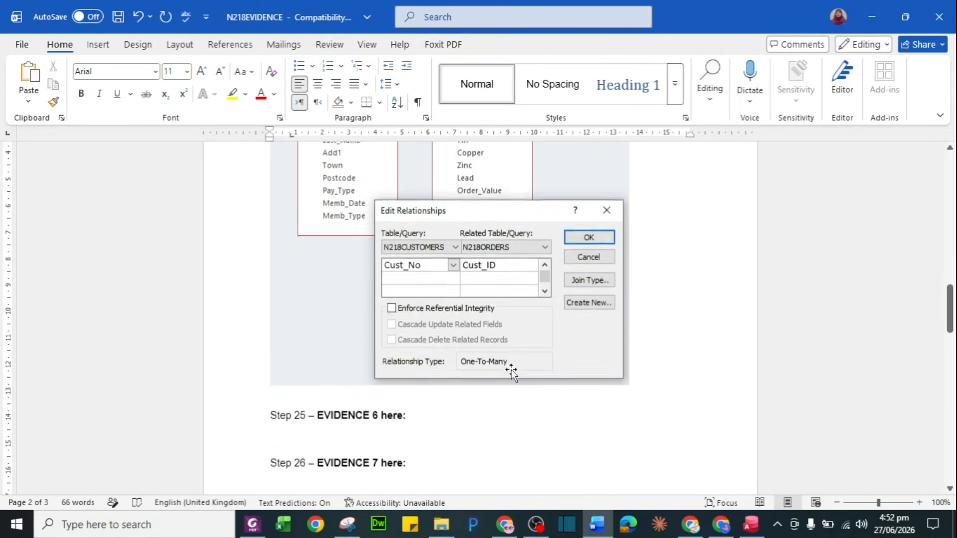
key("alt+Tab")
key("alt+Tab")
key("alt+Tab")
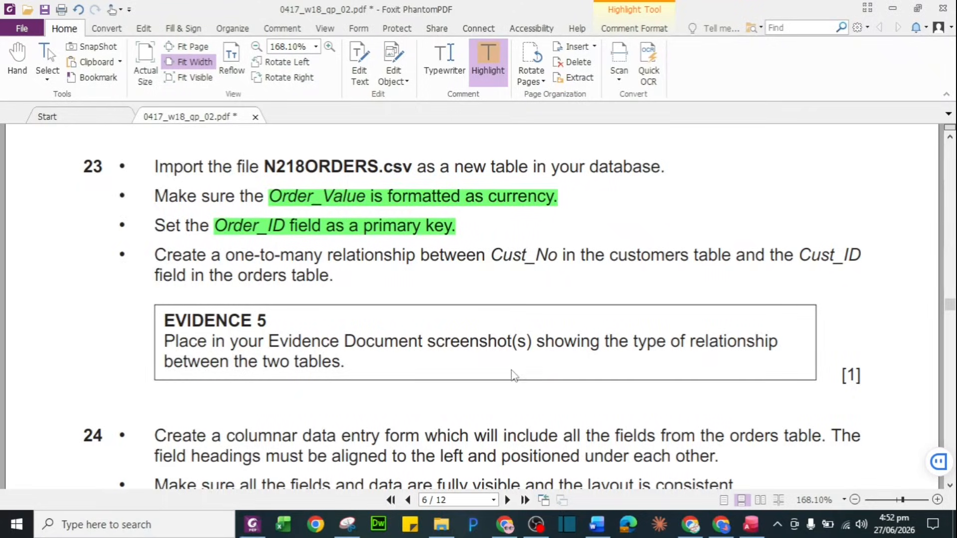
Highlight task 24's data entry form, orders table, left-alignment and fully-visible layout requirements
scroll(441, 399, "down", 3)
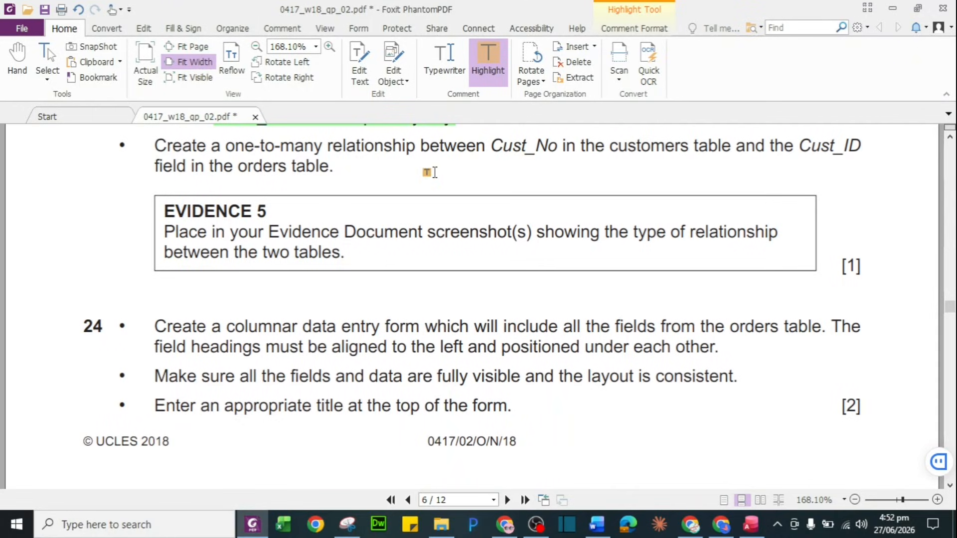
scroll(483, 261, "down", 2)
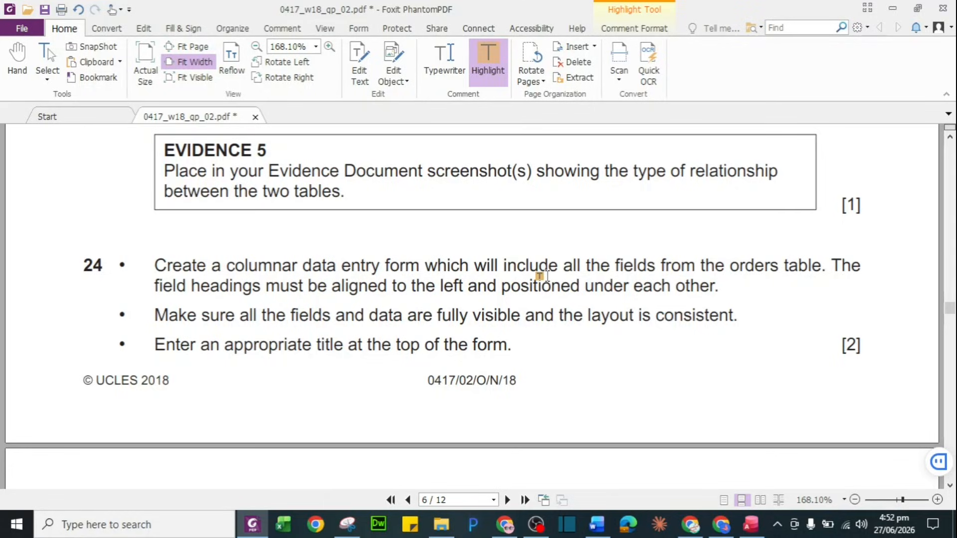
left_click_drag(302, 265, 473, 271)
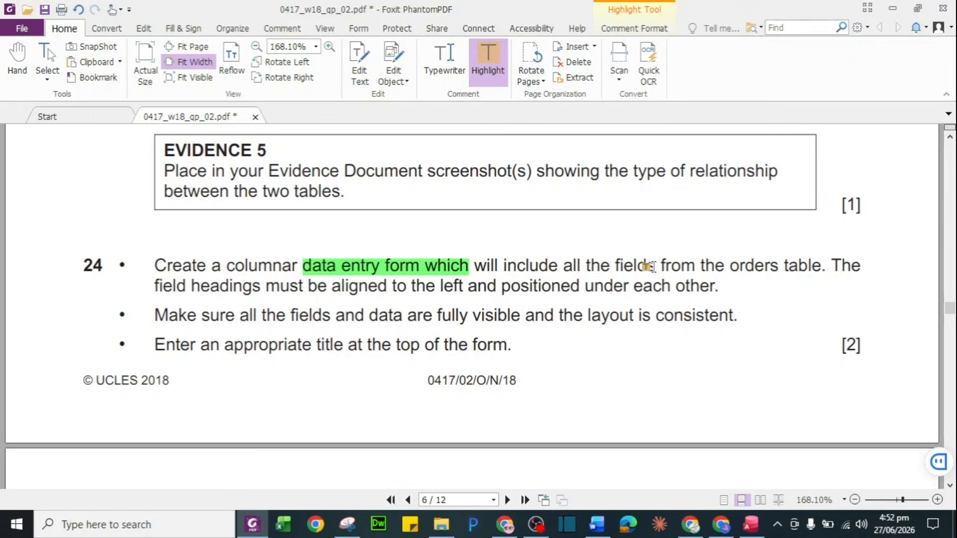
left_click_drag(729, 267, 822, 267)
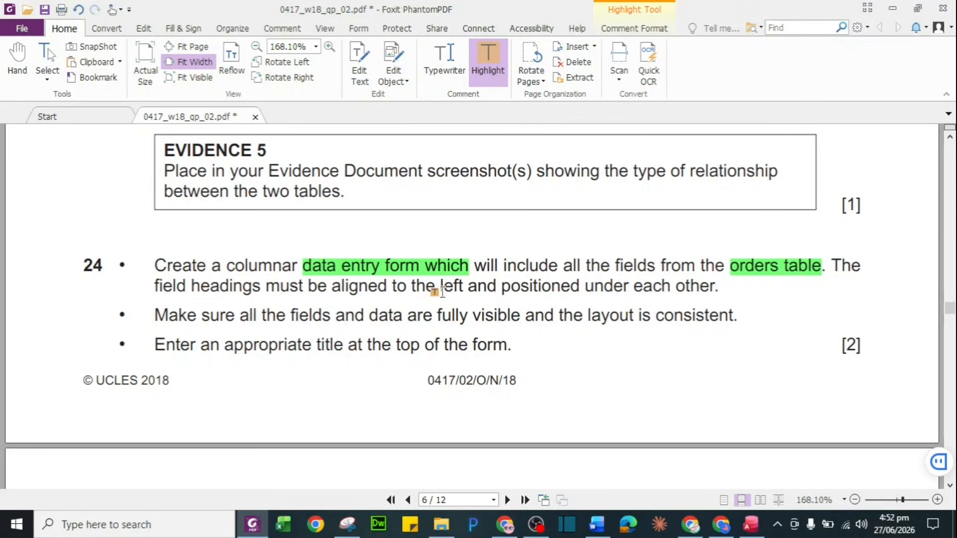
left_click_drag(331, 287, 504, 294)
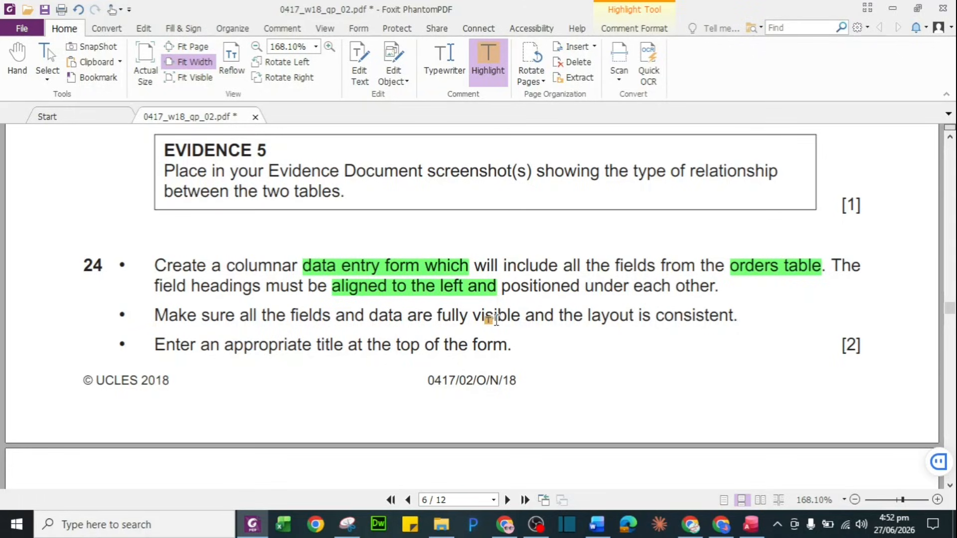
left_click_drag(435, 317, 632, 318)
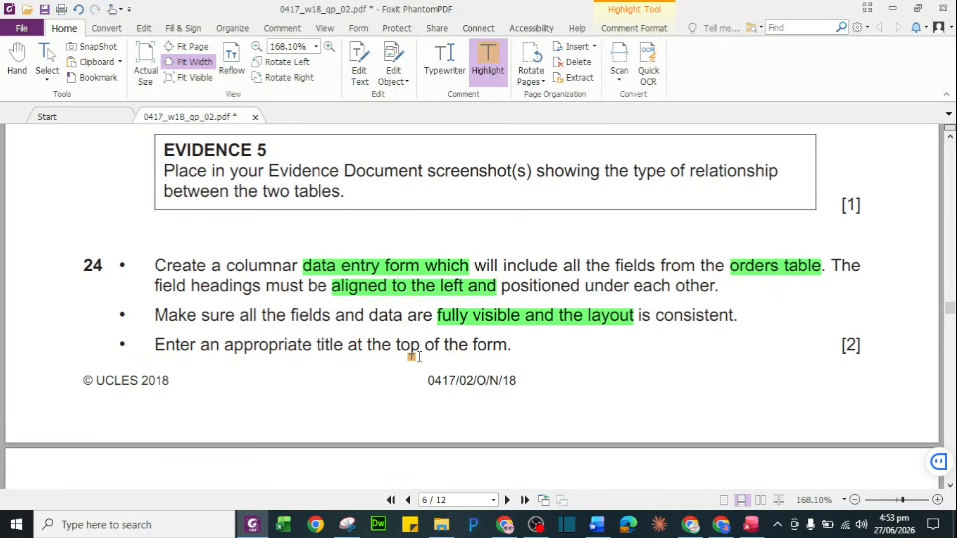
left_click(750, 526)
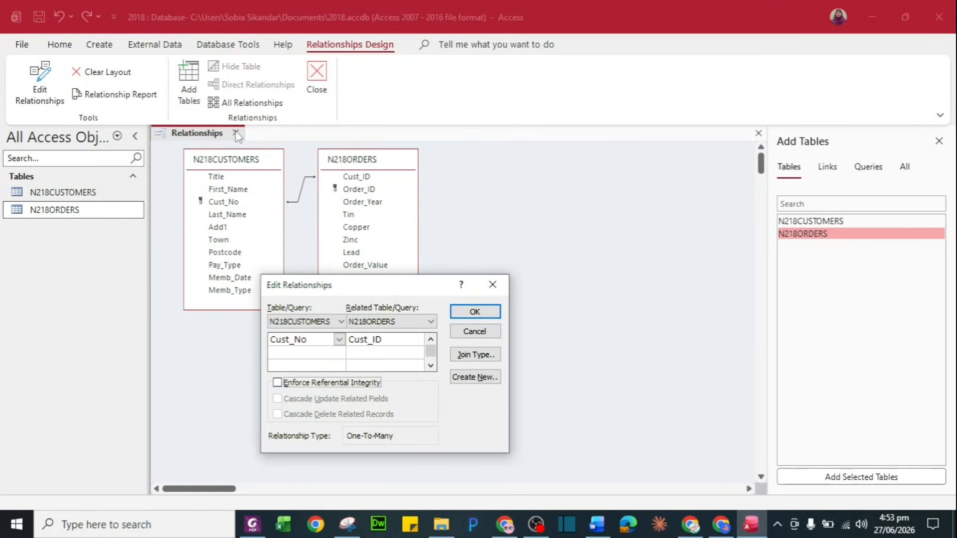
Confirm the relationship, then close and save the Relationships layout
left_click(468, 313)
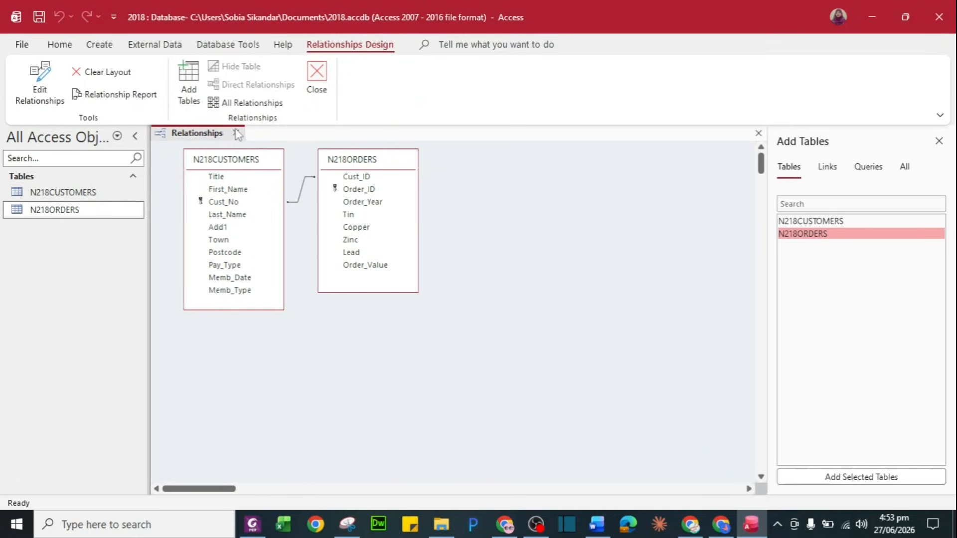
left_click(237, 133)
left_click(476, 301)
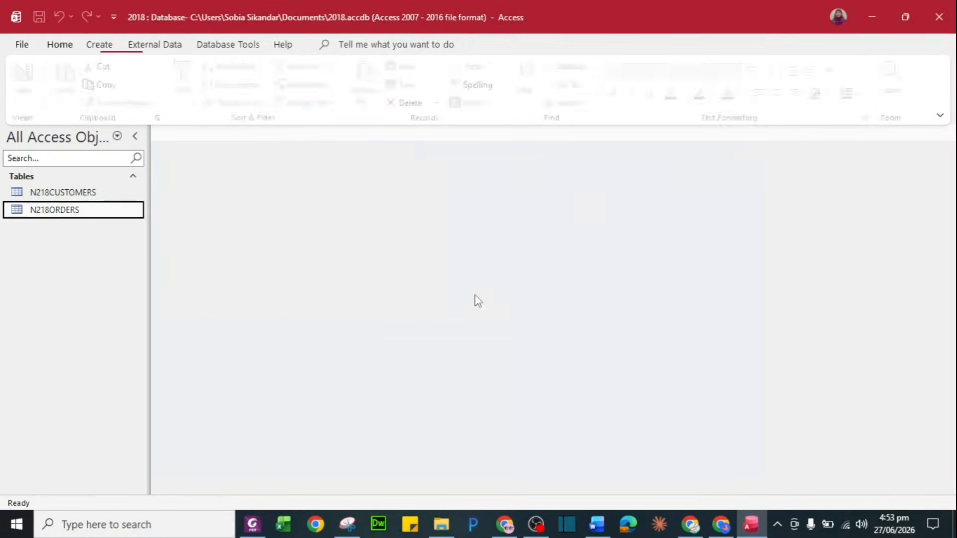
Build a columnar N218ORDERS-Form with all N218ORDERS fields using the Form Wizard
left_click(100, 45)
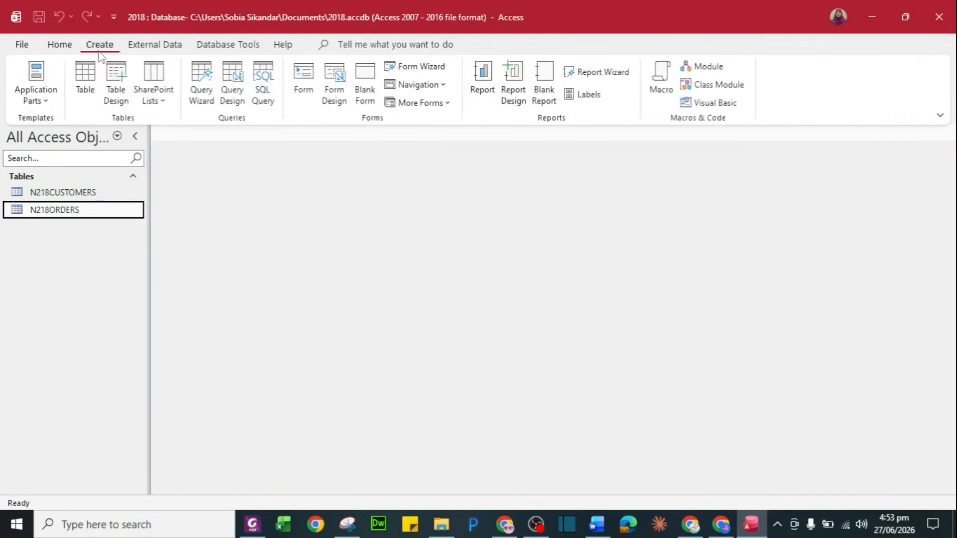
left_click(445, 67)
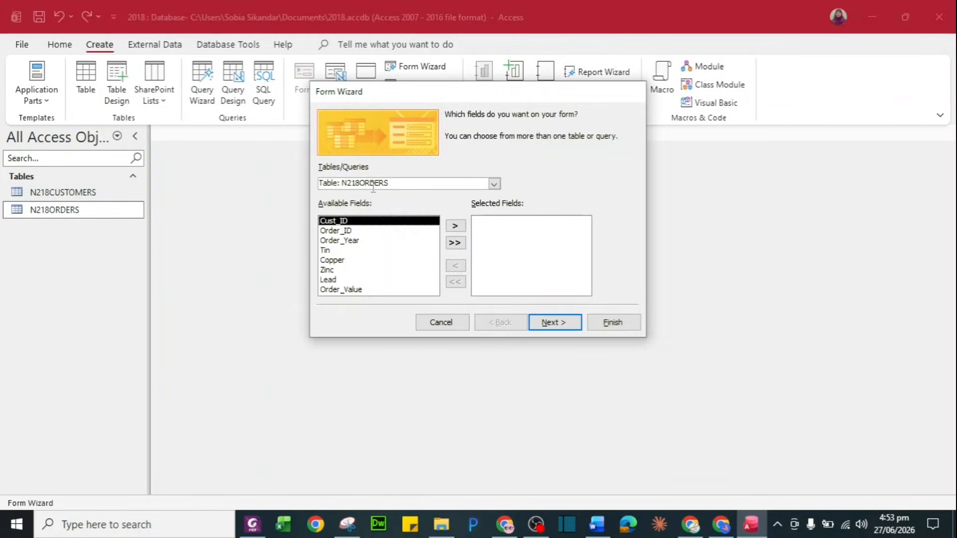
left_click(494, 184)
left_click(494, 184)
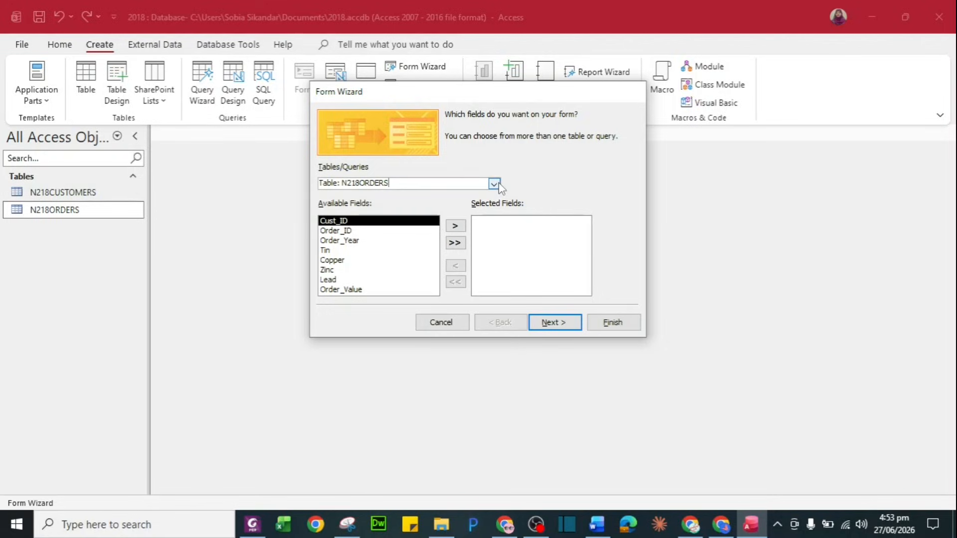
left_click(454, 244)
left_click(552, 323)
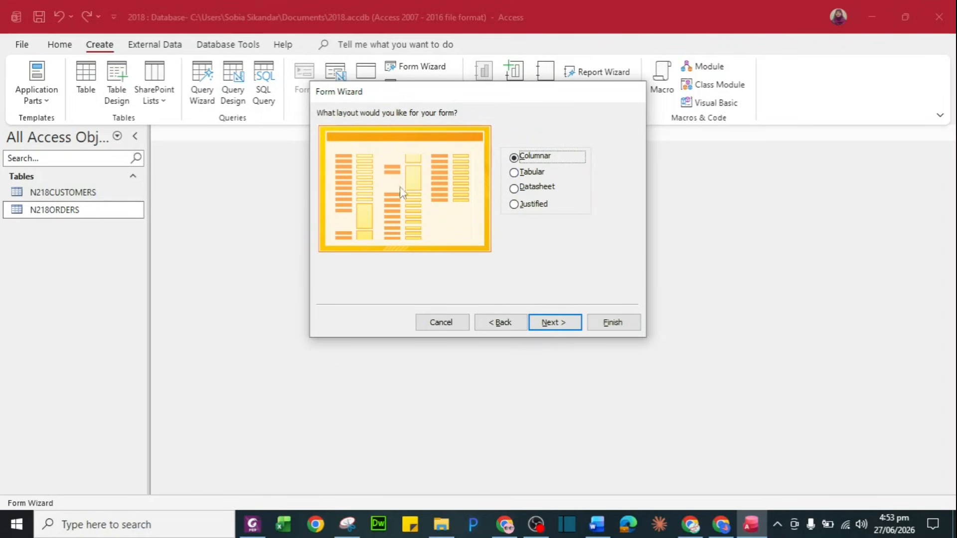
left_click(572, 329)
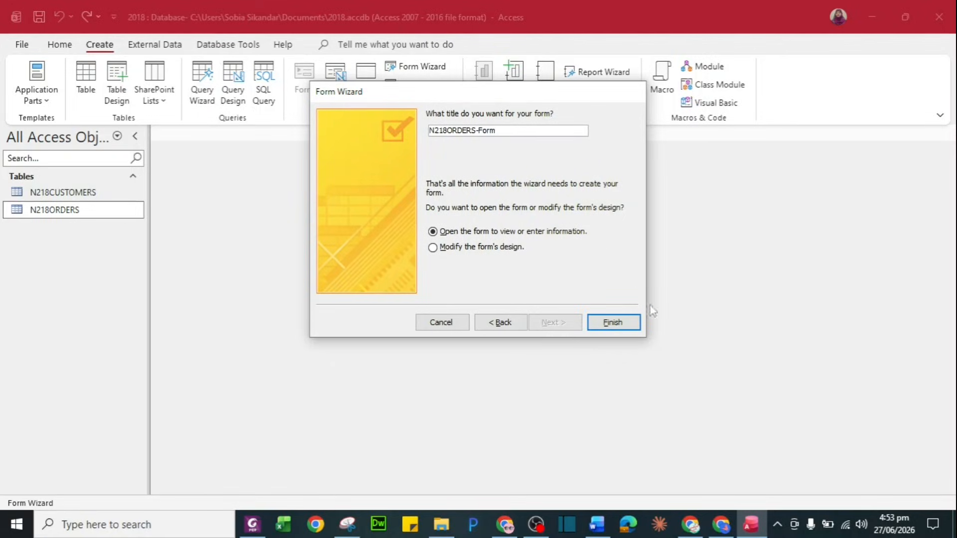
left_click(613, 323)
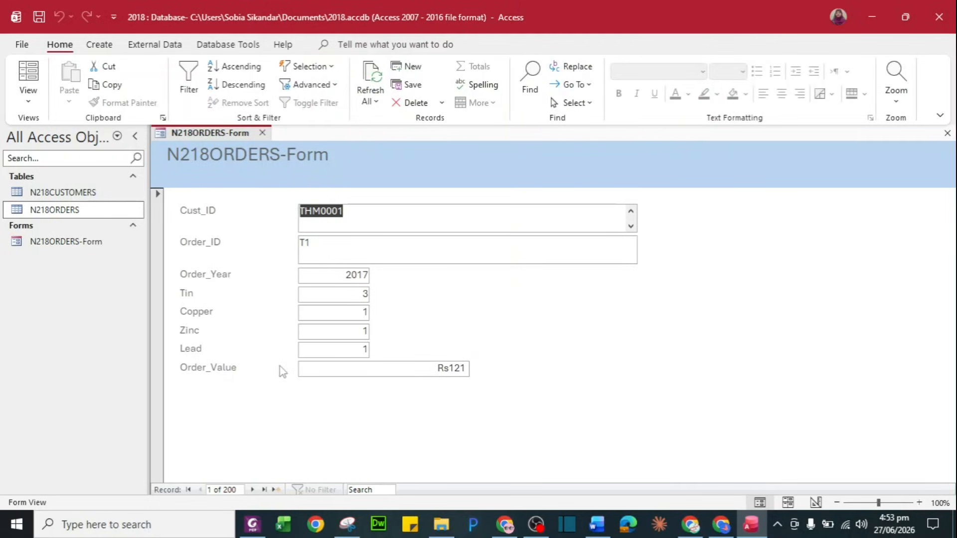
Open N218ORDERS-Form in Design View and shift all fields down to make room for a title
right_click(105, 219)
left_click(151, 234)
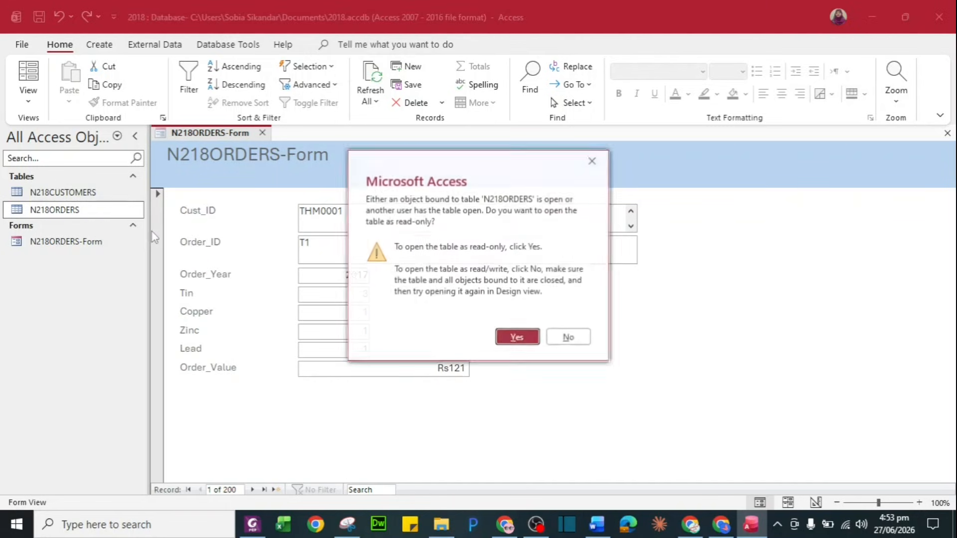
left_click(507, 337)
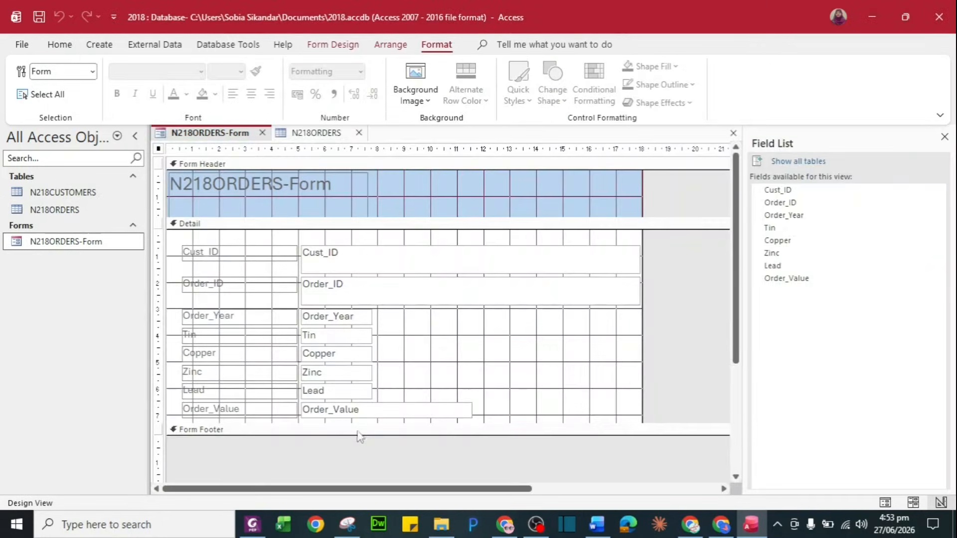
left_click_drag(360, 433, 360, 482)
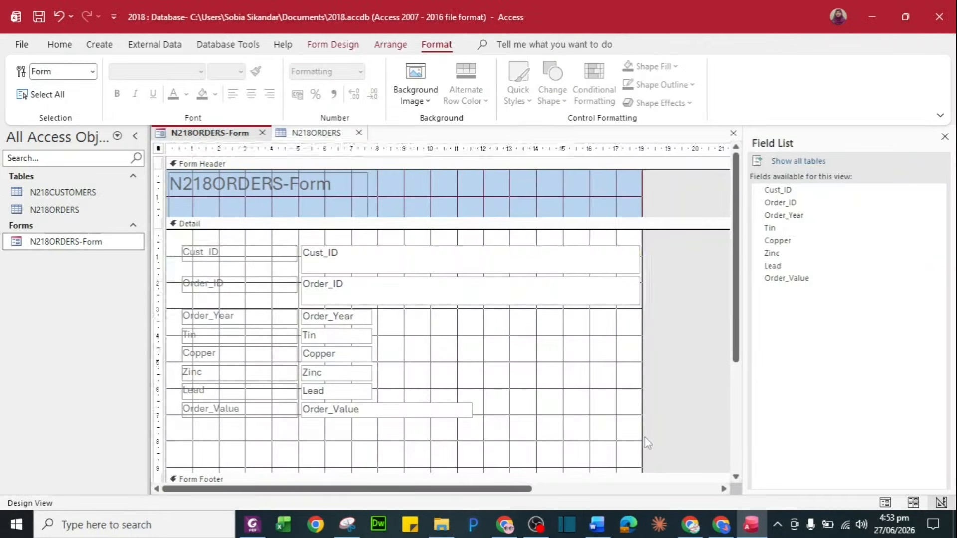
left_click_drag(171, 240, 648, 443)
key("Down")
key("Down")
key("Down")
key("Down")
key("Down")
key("Down")
key("Down")
key("Down")
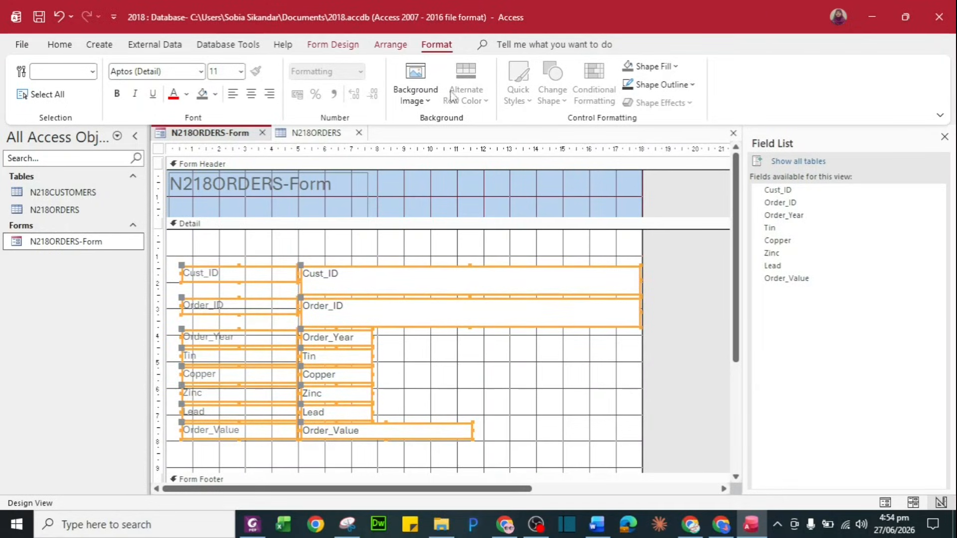
Add an 'Order Entry Form' label above the fields
left_click(333, 45)
left_click(226, 84)
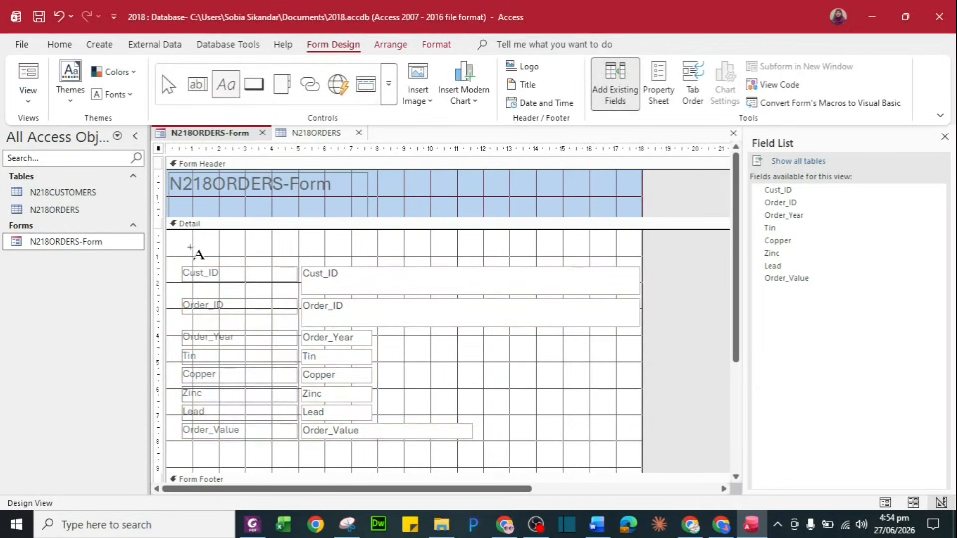
left_click_drag(186, 234, 316, 259)
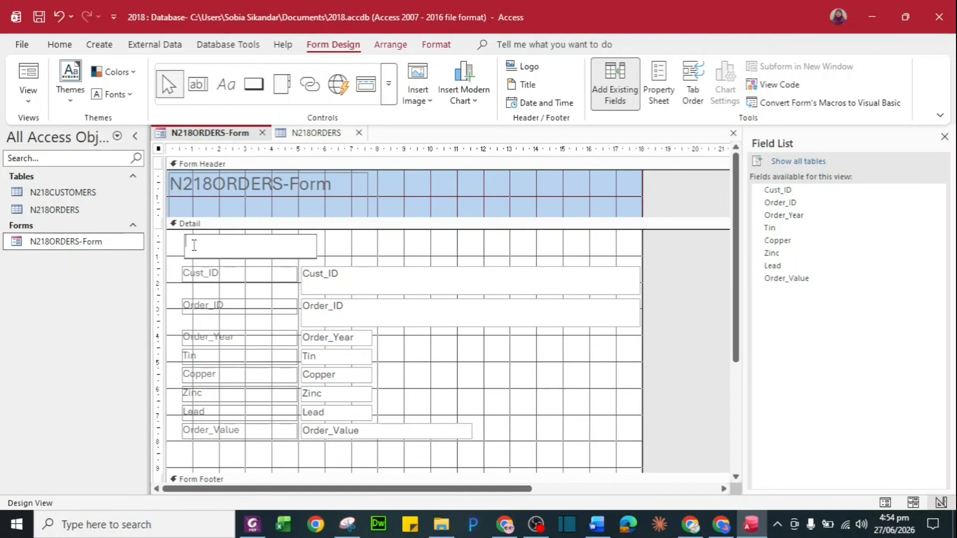
type("Order Entry Form")
key("Return")
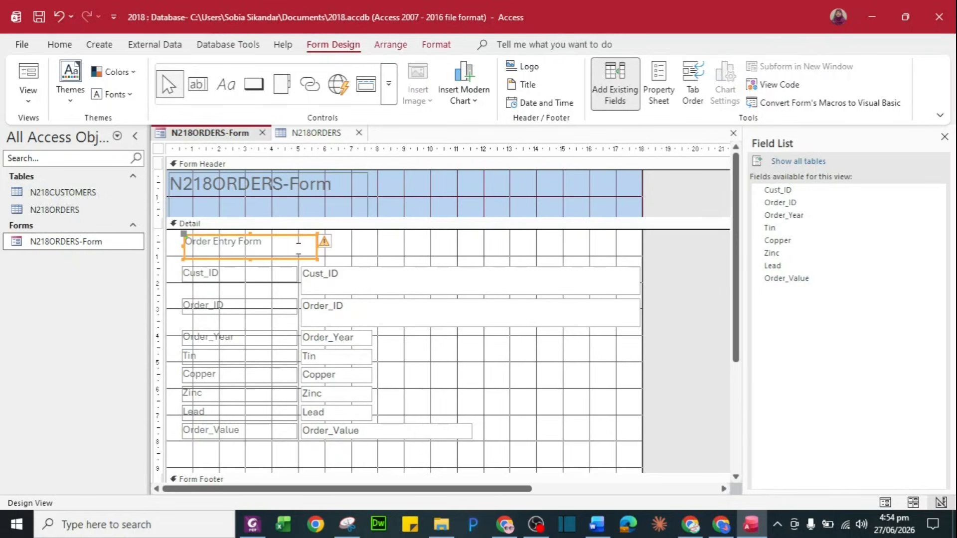
Make the title bold at size 16 and view the form in Form View
left_click(60, 46)
left_click(618, 94)
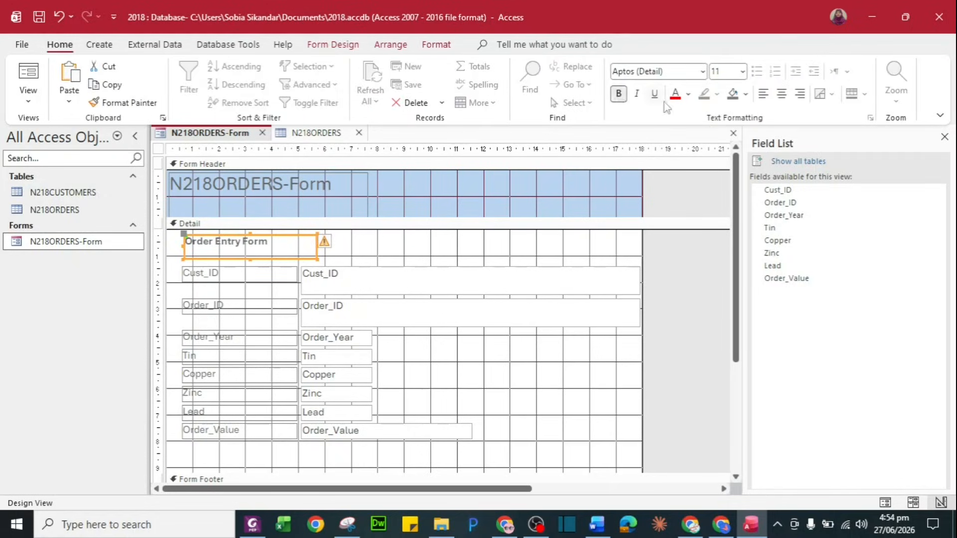
left_click(742, 74)
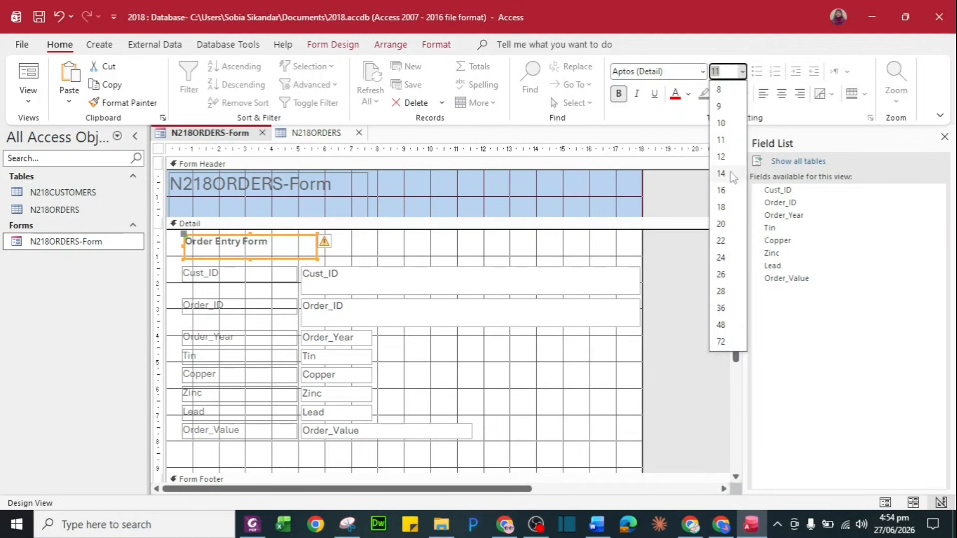
left_click(730, 194)
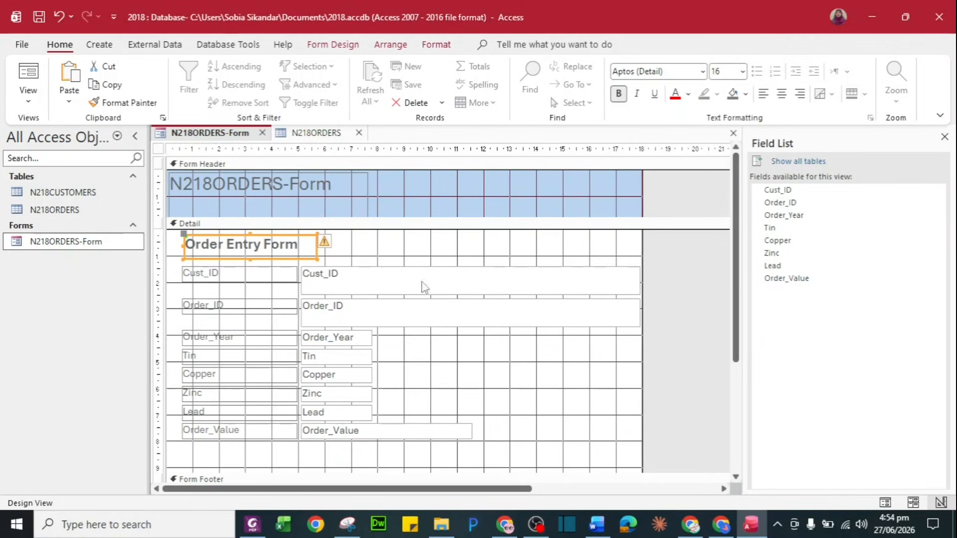
left_click(381, 249)
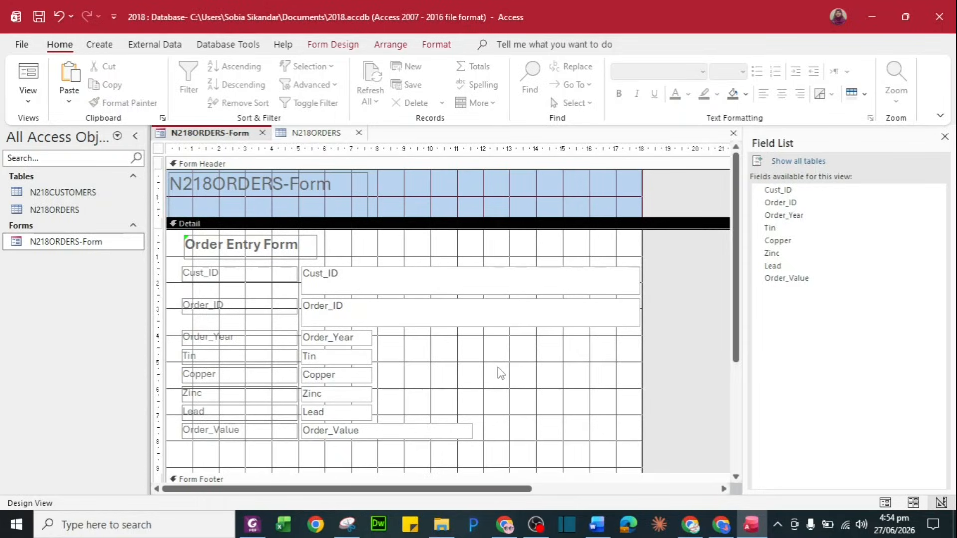
double_click(102, 244)
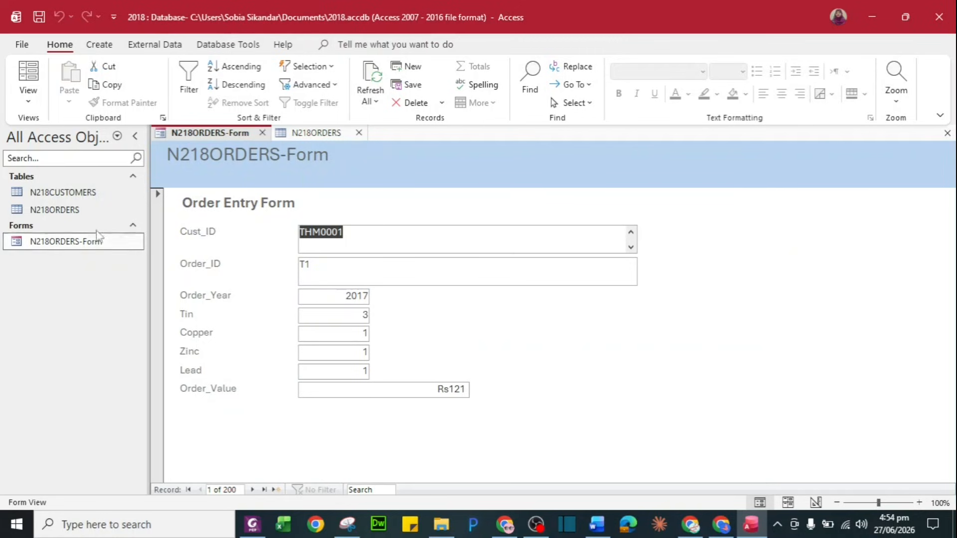
Scroll the exam paper to question 25's new-order details and snap it to the left half
key("alt+Tab")
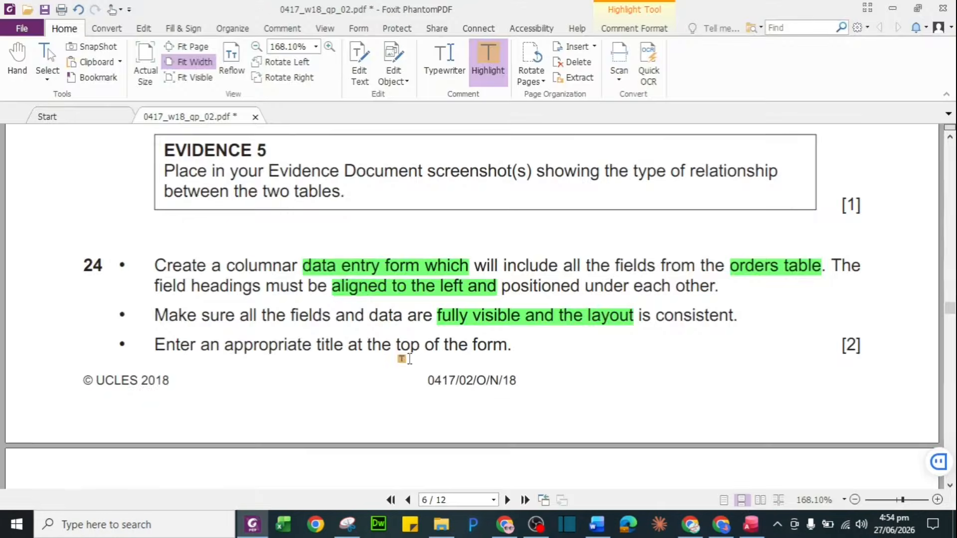
scroll(409, 359, "down", 2)
scroll(409, 359, "down", 5)
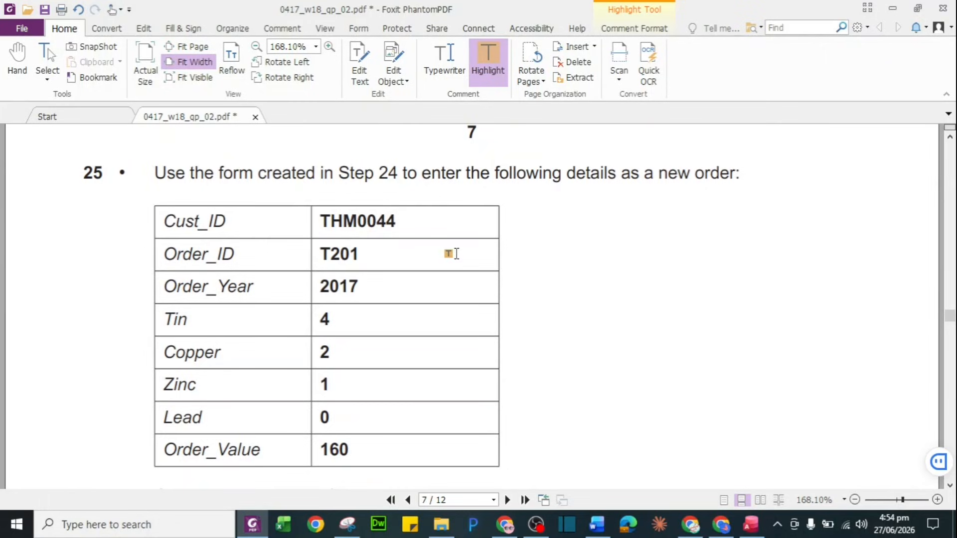
scroll(451, 253, "down", 2)
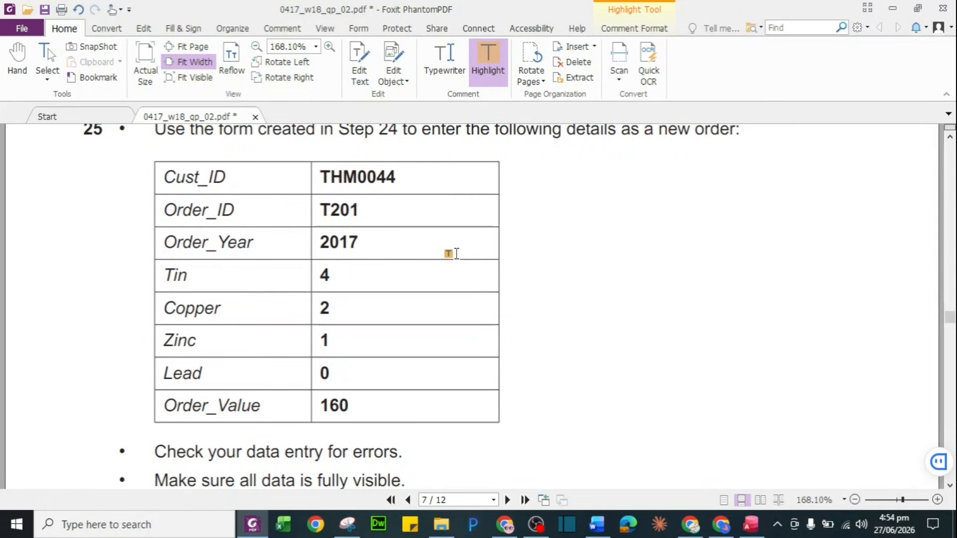
key("super+Left")
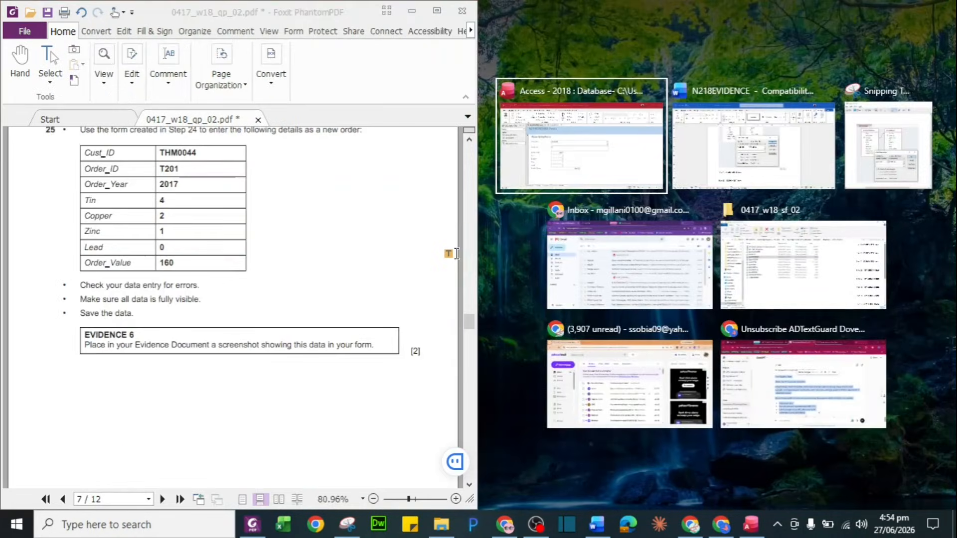
Start a new order record in the N218ORDERS form with the customer ID and Order_Year 2017
left_click(612, 170)
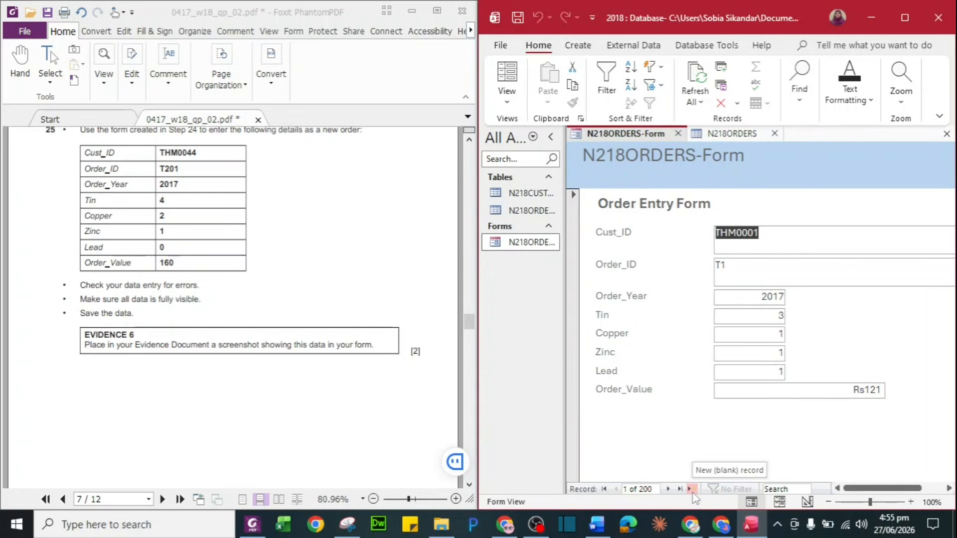
left_click(692, 490)
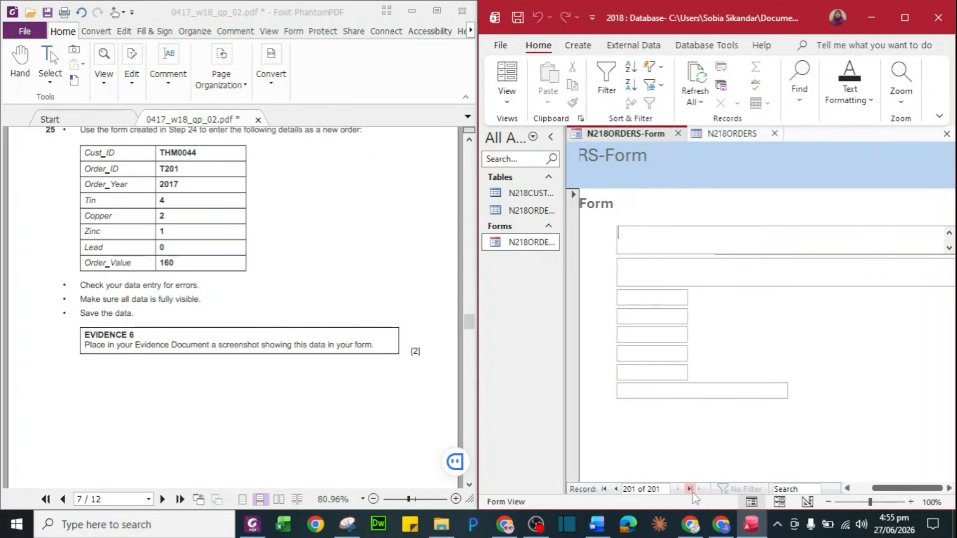
key("Caps_Lock")
type("THM0044")
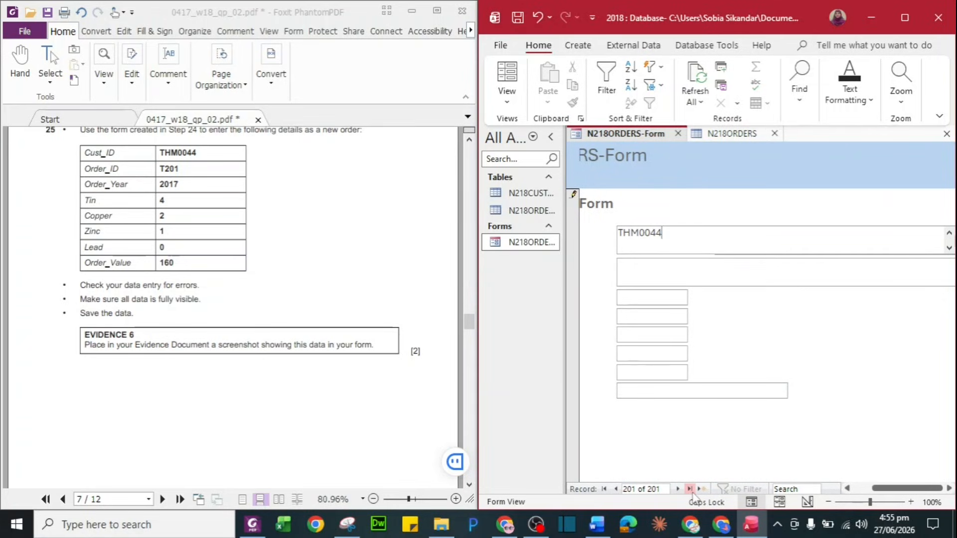
left_click(727, 272)
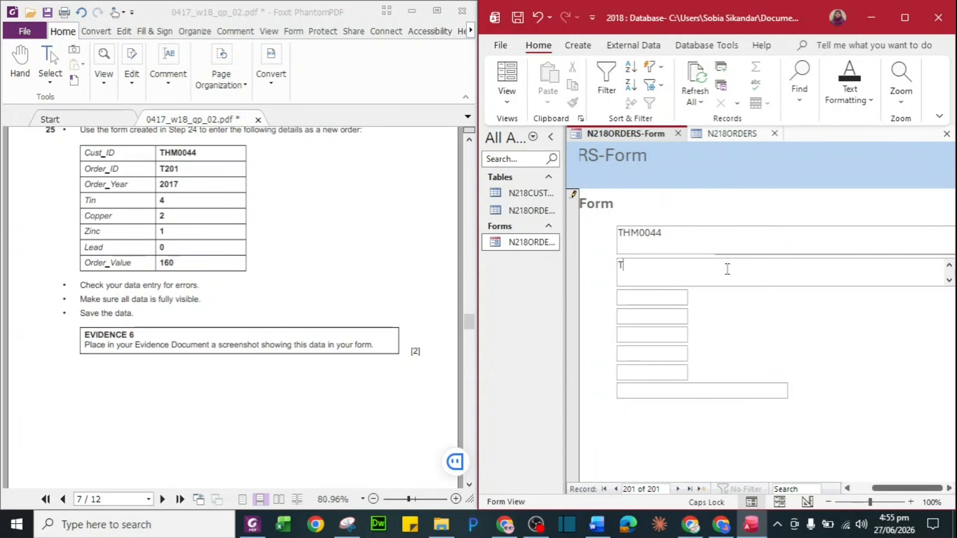
left_click(666, 299)
type("2017")
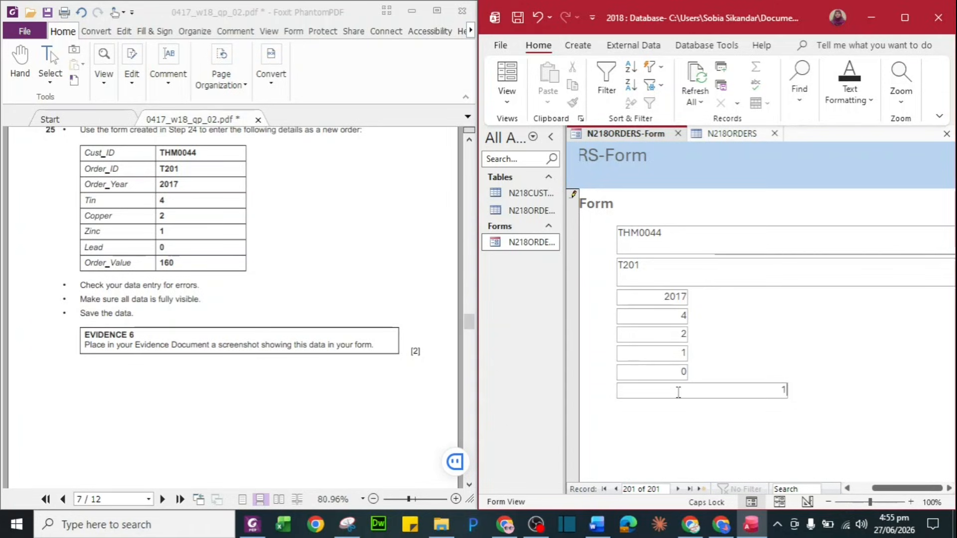
Enter Order_Value 160, restore the Access window and save the record
type("60")
left_click(905, 18)
left_click(904, 19)
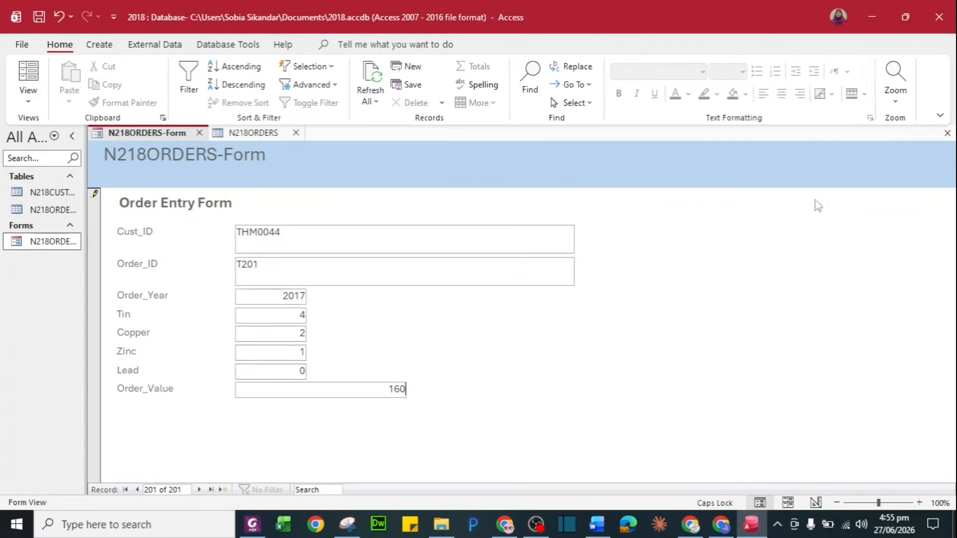
key("ctrl+s")
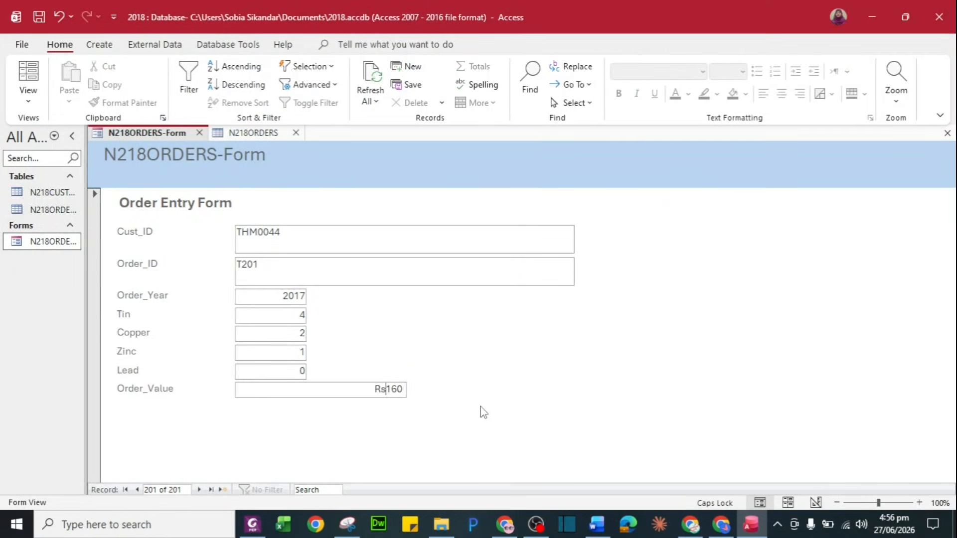
left_click(139, 524)
Capture the completed order entry form with Snipping Tool
type("SNN")
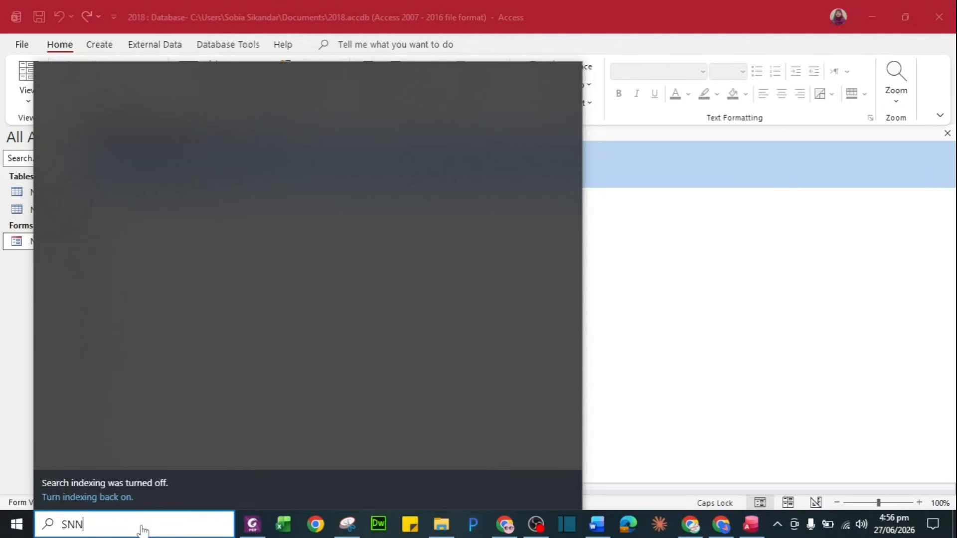
left_click(152, 159)
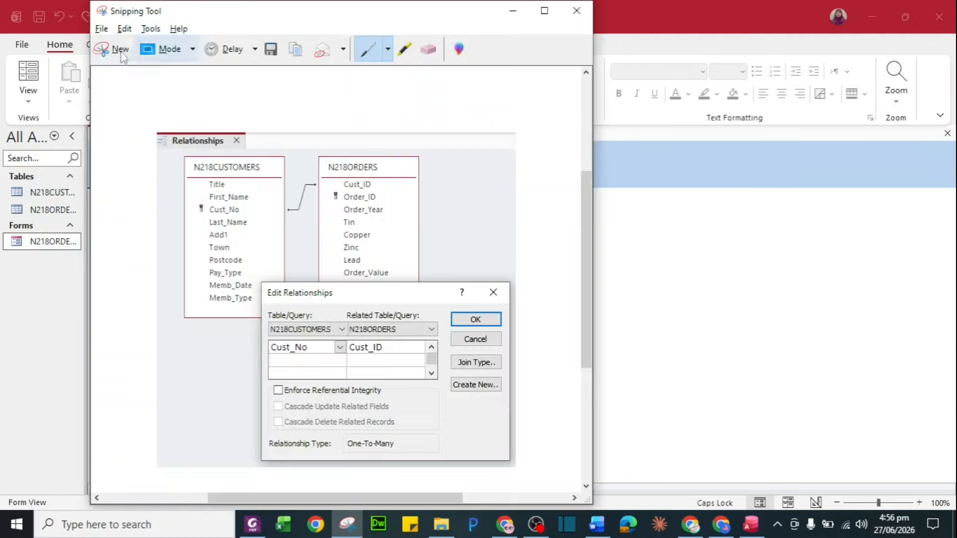
left_click(118, 59)
left_click_drag(93, 123, 583, 413)
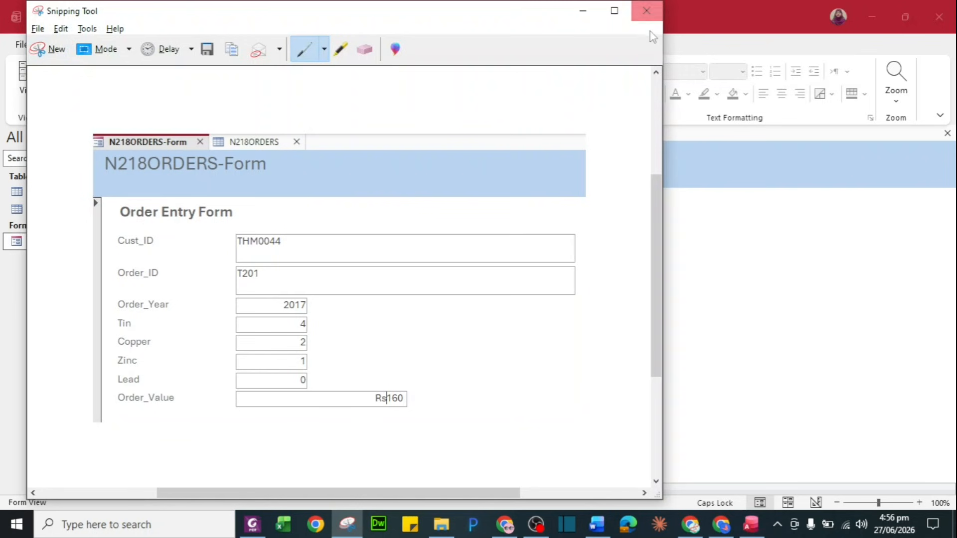
left_click(646, 10)
Paste the form screenshot under Step 25 – EVIDENCE 6 in the Word evidence document
left_click(597, 525)
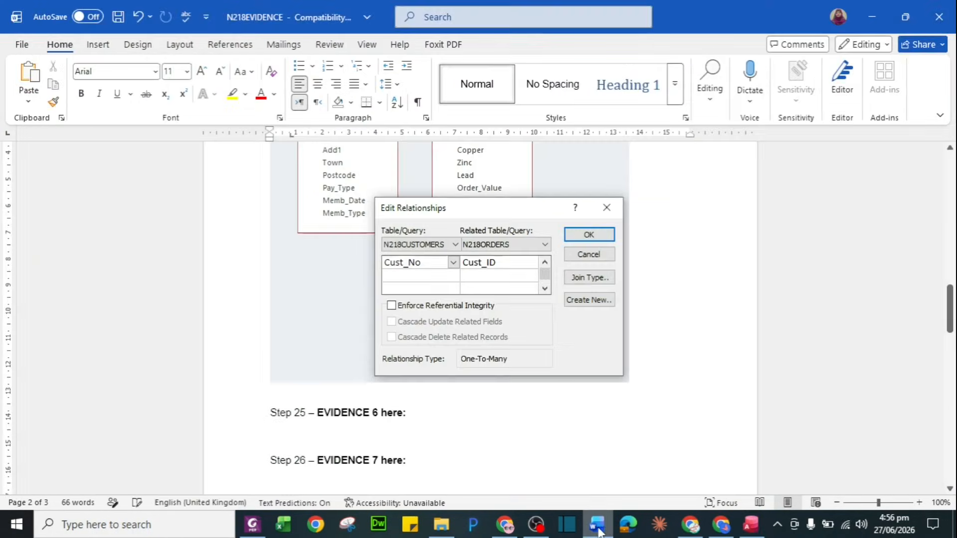
left_click(426, 435)
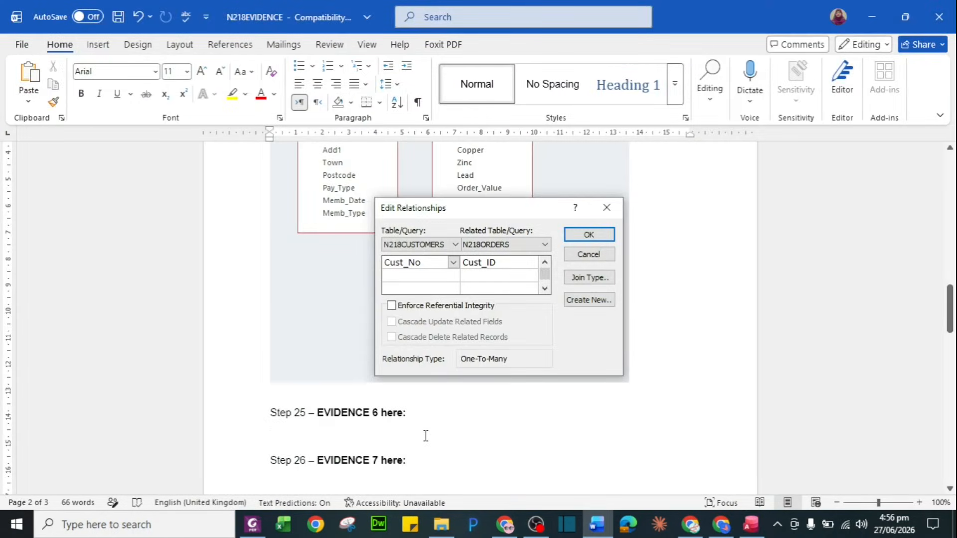
key("ctrl+v")
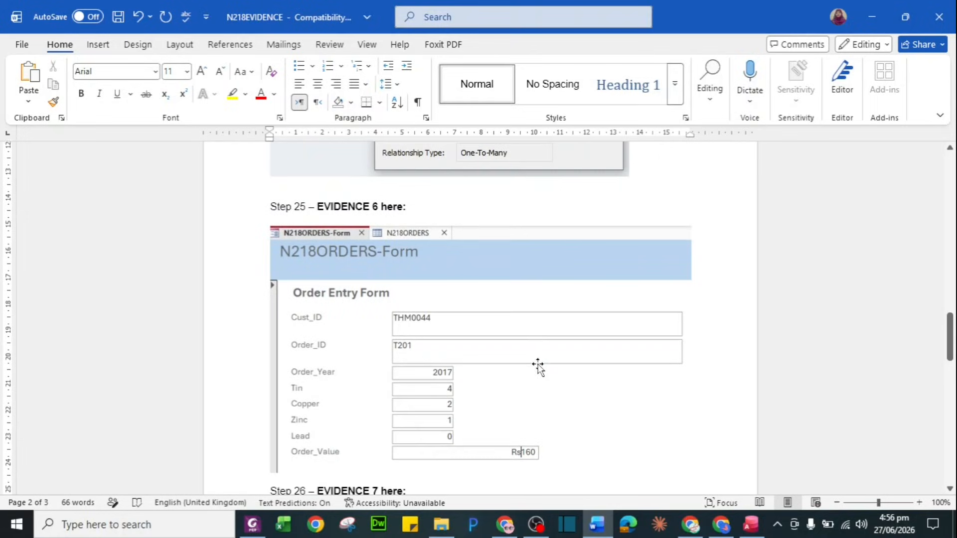
scroll(539, 367, "down", 2)
left_click(252, 525)
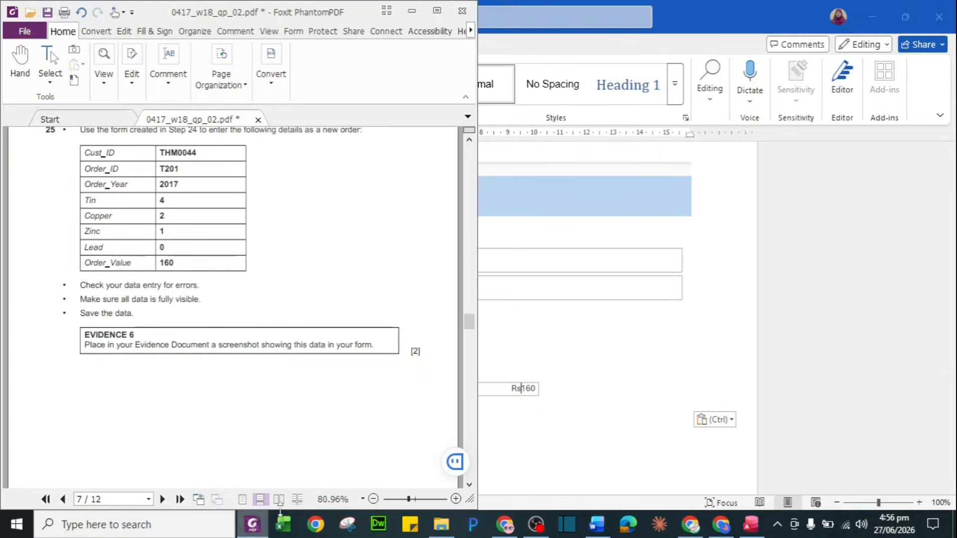
Maximize Foxit and highlight the data-checking bullet points
left_click(437, 10)
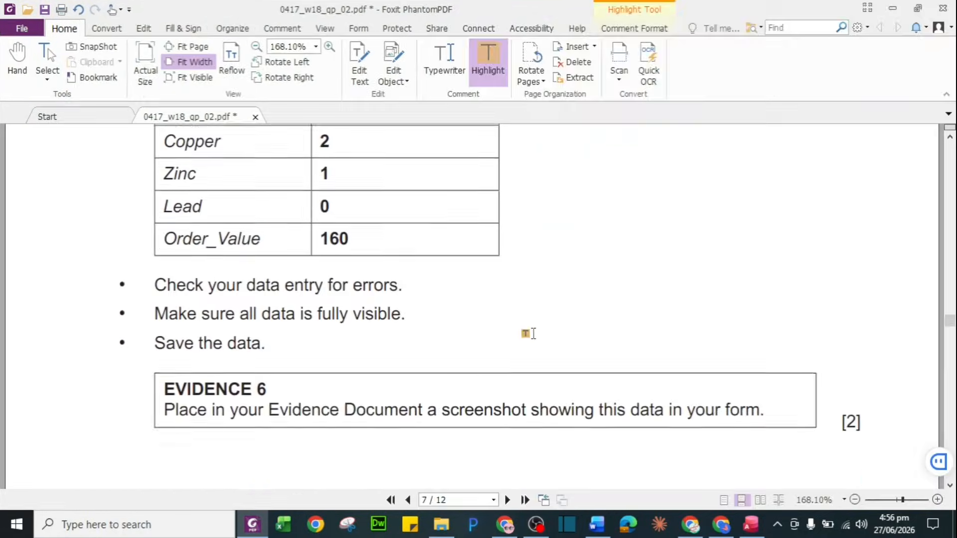
scroll(529, 333, "down", 1)
left_click_drag(247, 254, 402, 254)
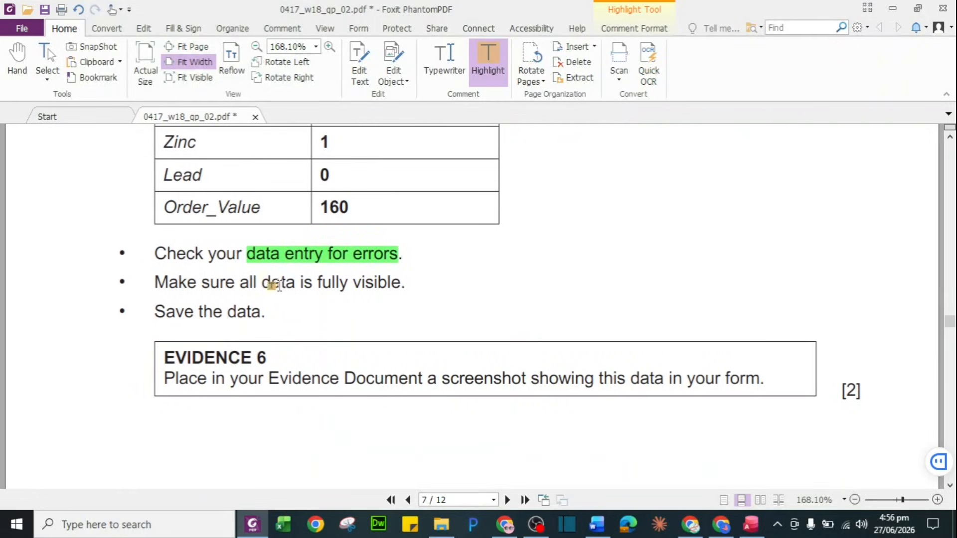
left_click_drag(279, 282, 348, 282)
Highlight 'report', 'both tables produce' and the 2017, Card and 90-or-more conditions in question 26
scroll(342, 284, "down", 4)
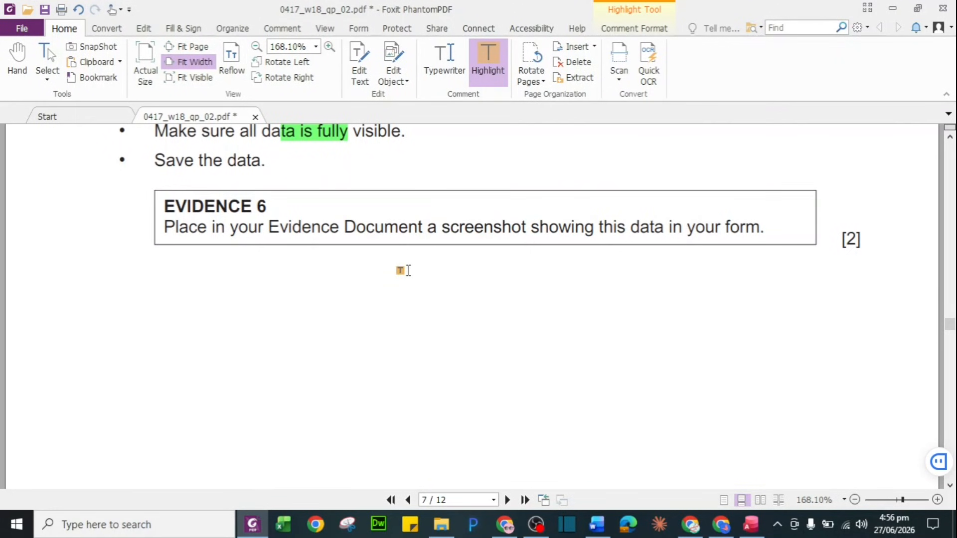
scroll(408, 270, "down", 10)
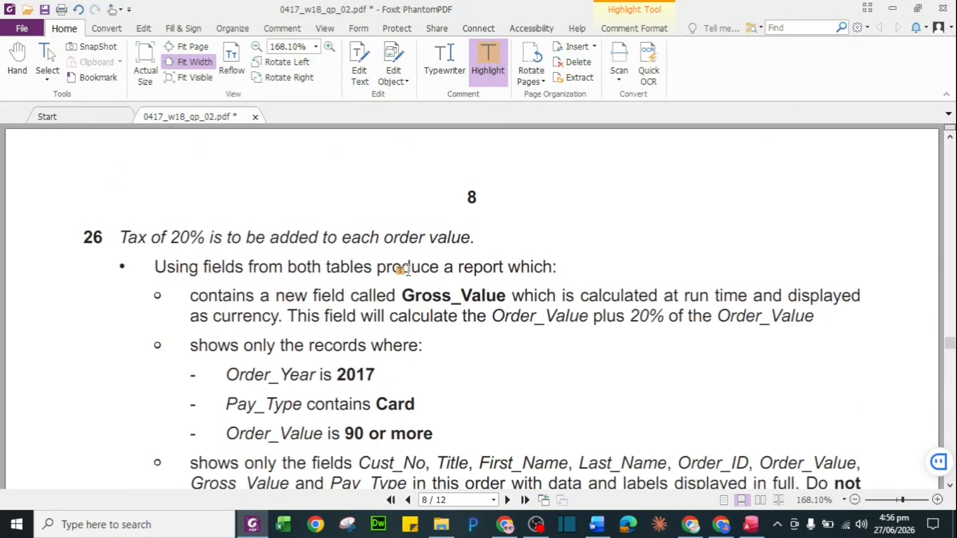
scroll(408, 271, "down", 2)
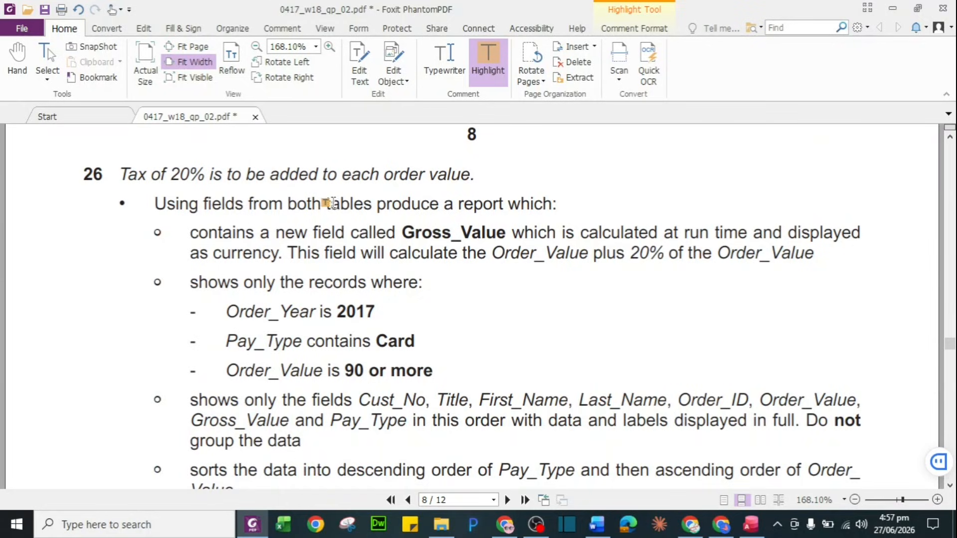
left_click_drag(457, 206, 503, 205)
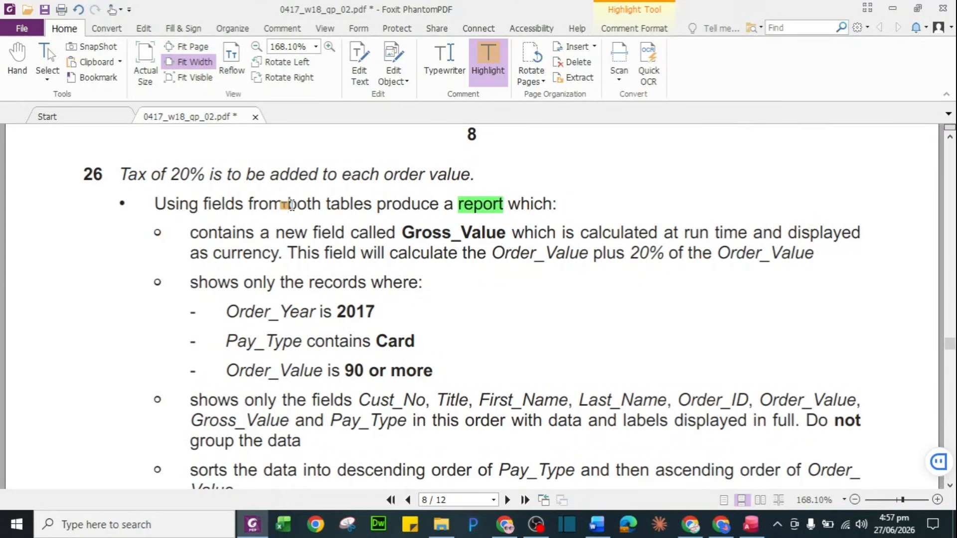
left_click_drag(289, 206, 440, 205)
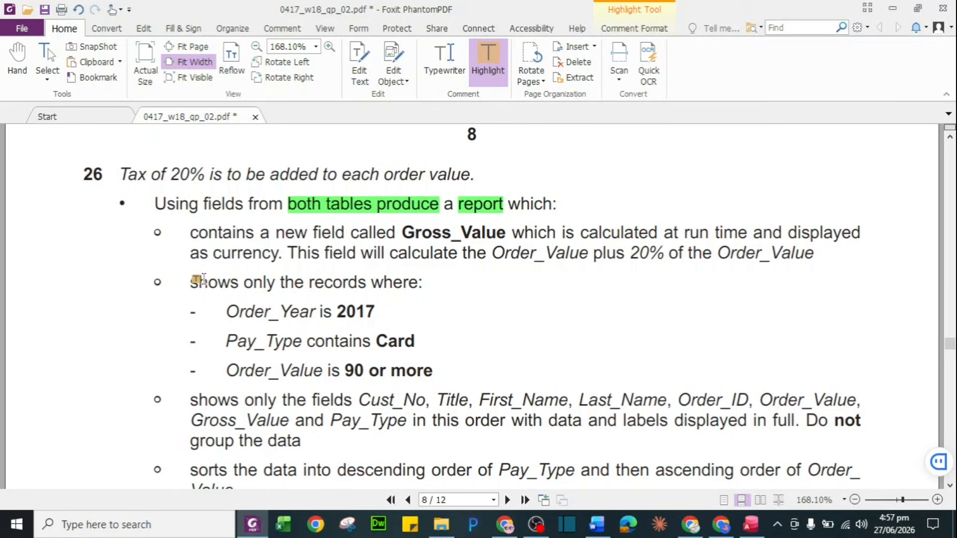
left_click_drag(198, 283, 432, 373)
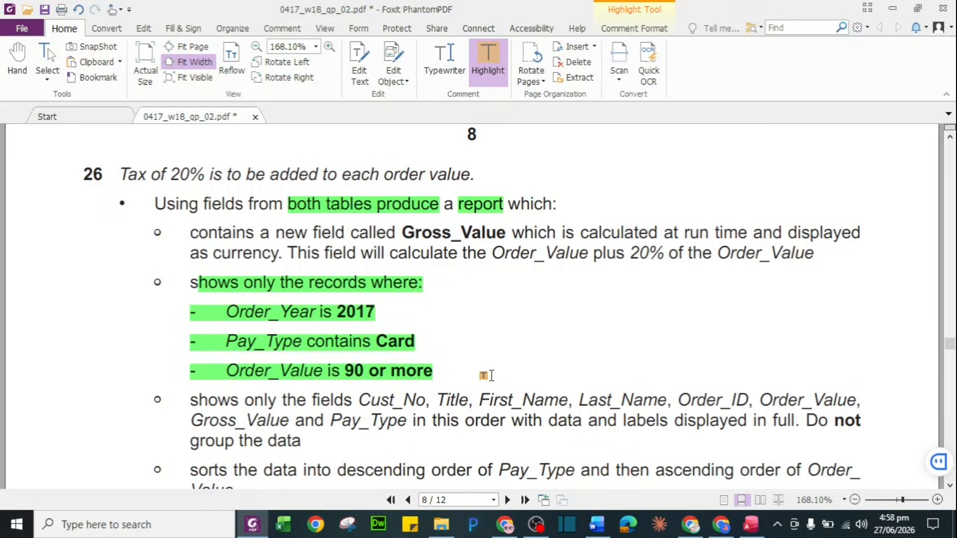
Close the N218ORDERS-Form and the N218ORDERS table design in Access
left_click(752, 524)
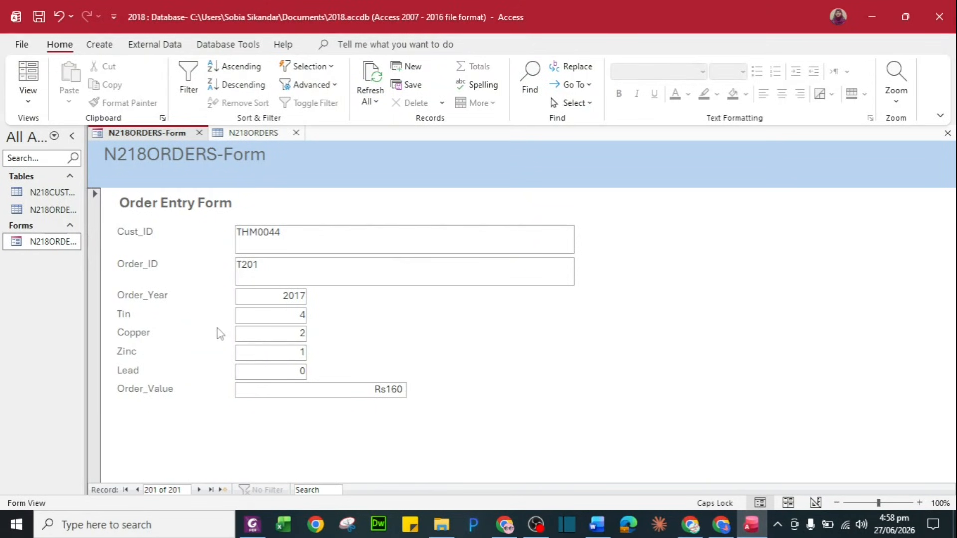
left_click(199, 133)
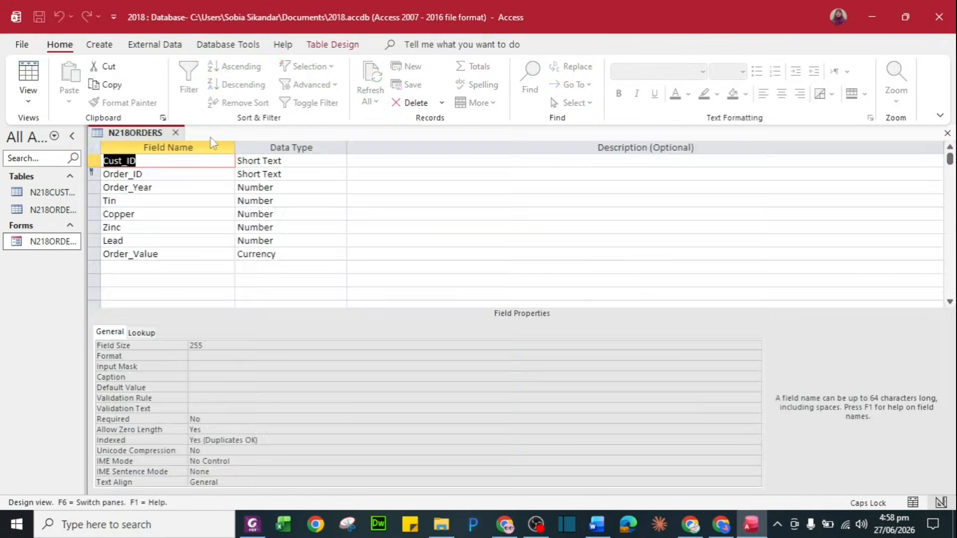
left_click(176, 133)
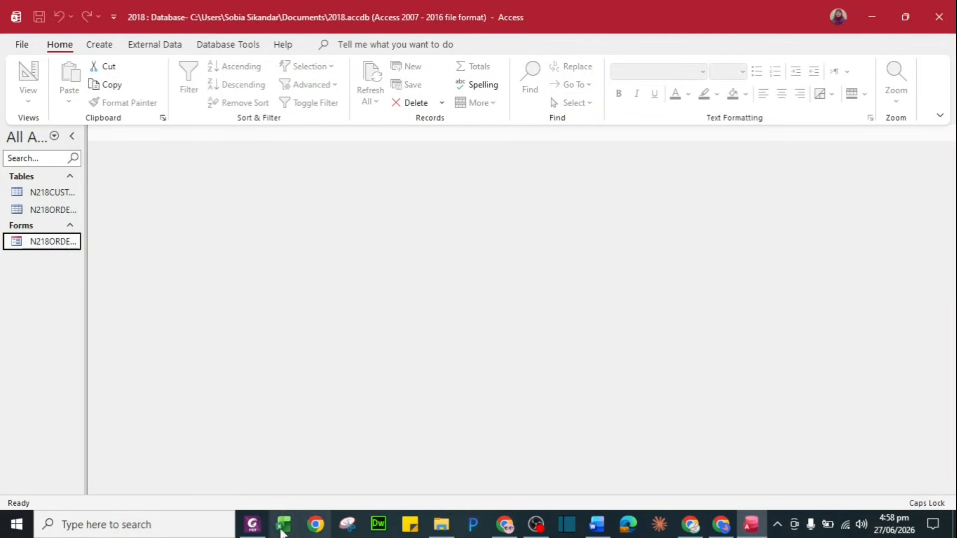
Highlight the list of required report fields in the task PDF
left_click(251, 526)
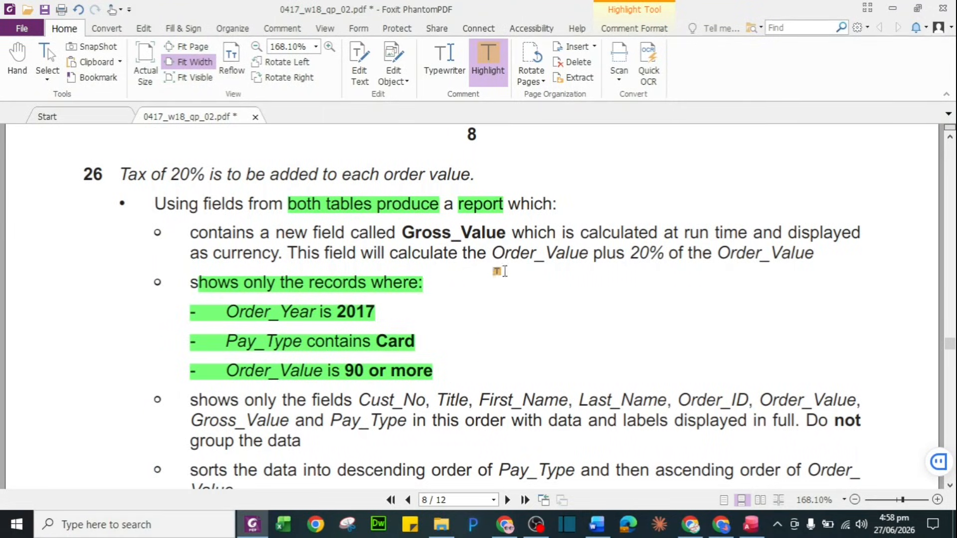
scroll(493, 331, "down", 2)
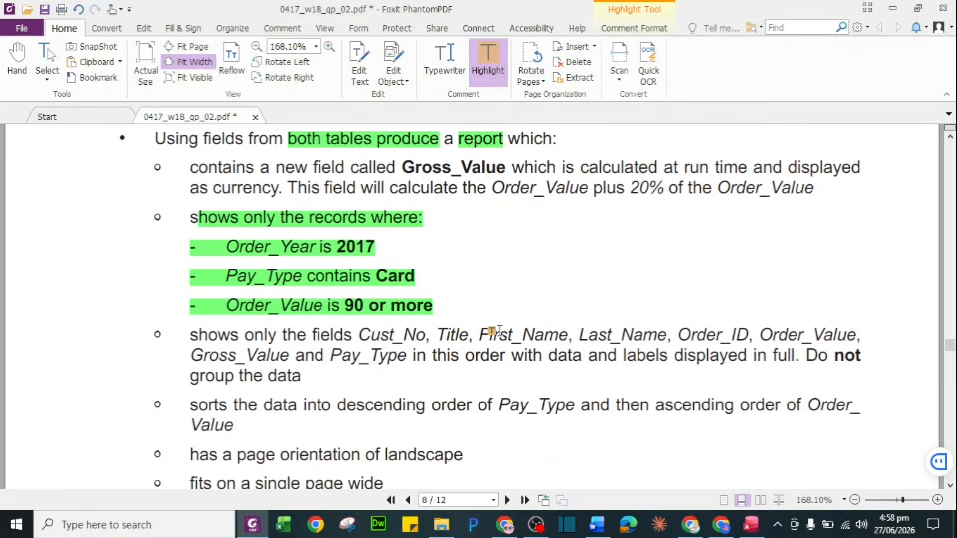
scroll(498, 331, "down", 2)
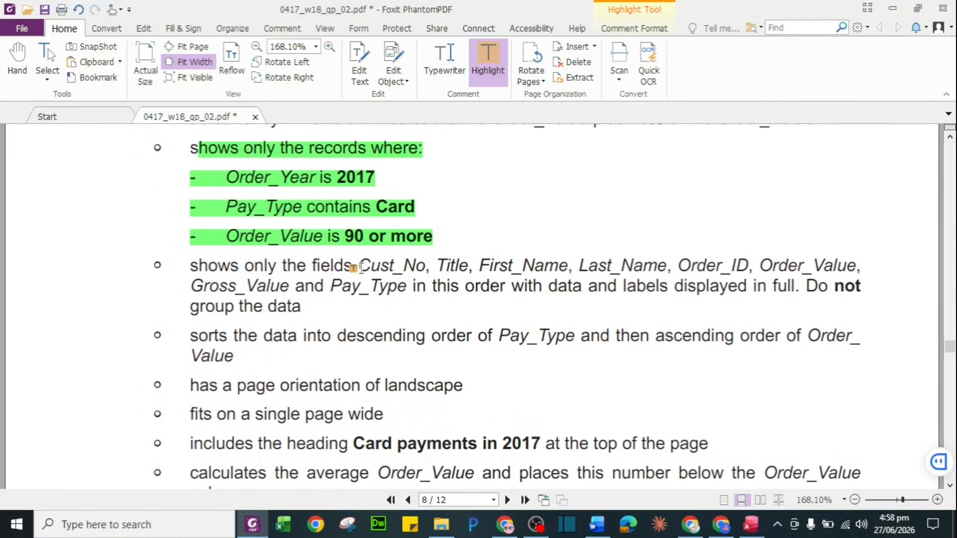
left_click_drag(360, 266, 412, 295)
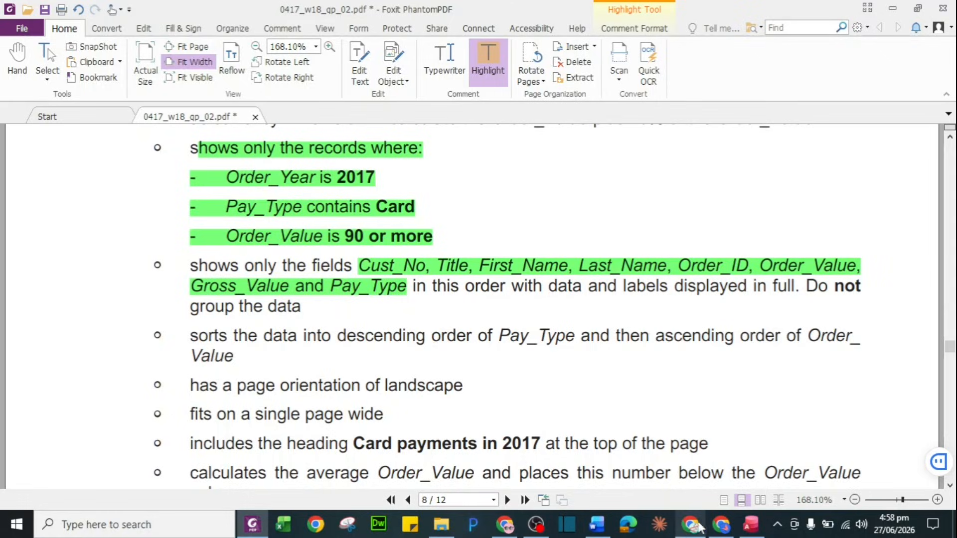
left_click(750, 524)
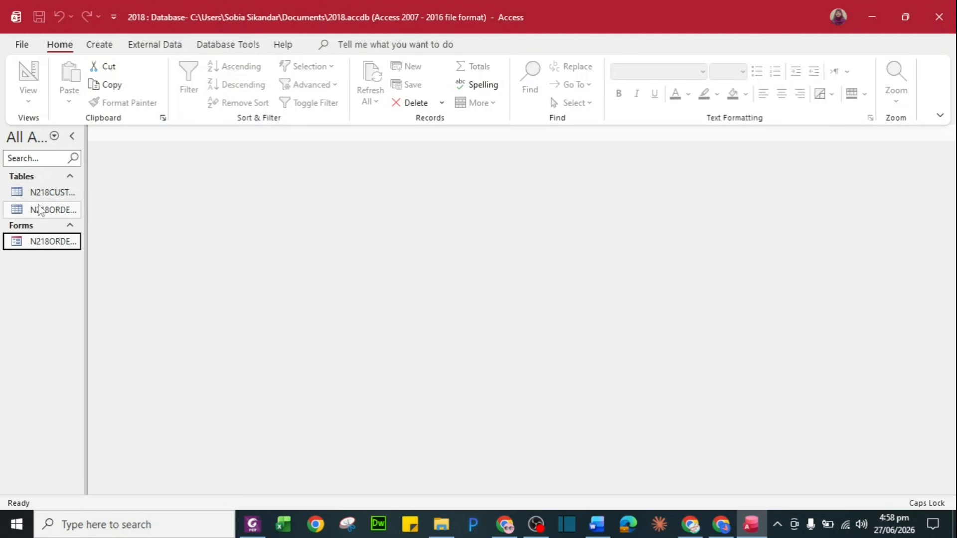
left_click(100, 44)
left_click(241, 95)
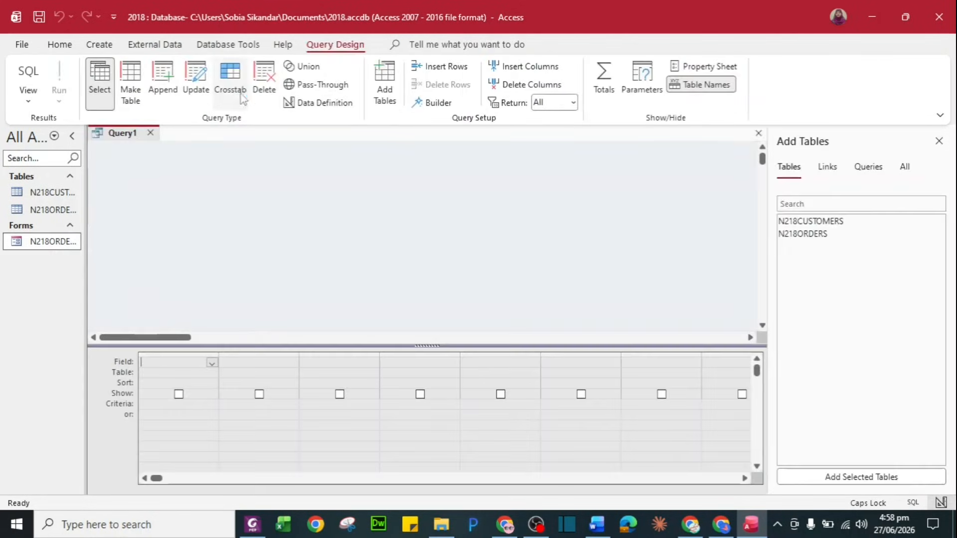
double_click(817, 221)
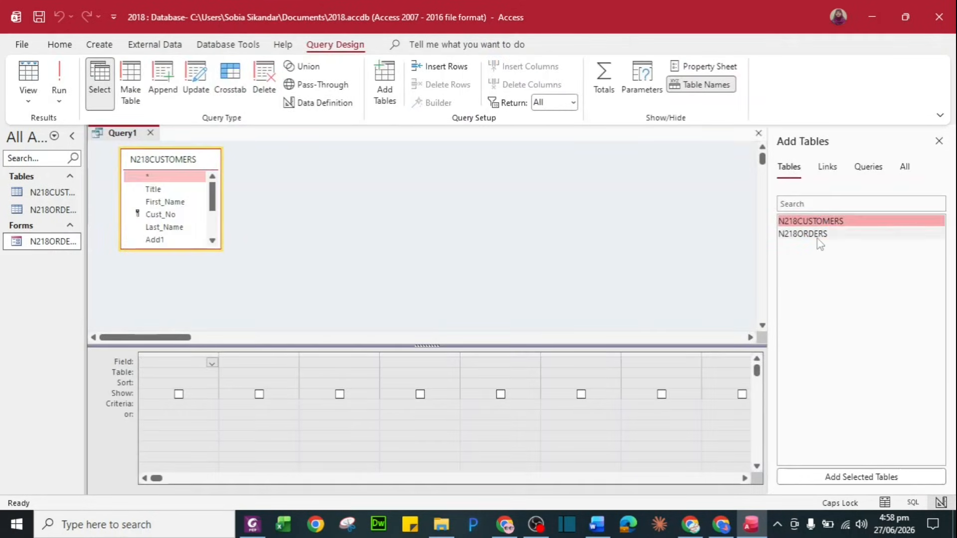
double_click(812, 234)
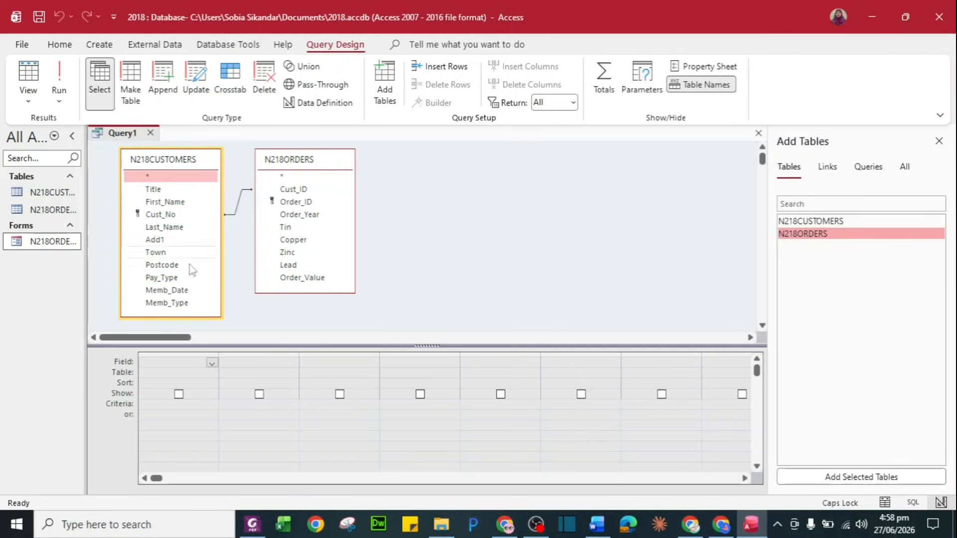
key("alt+Tab")
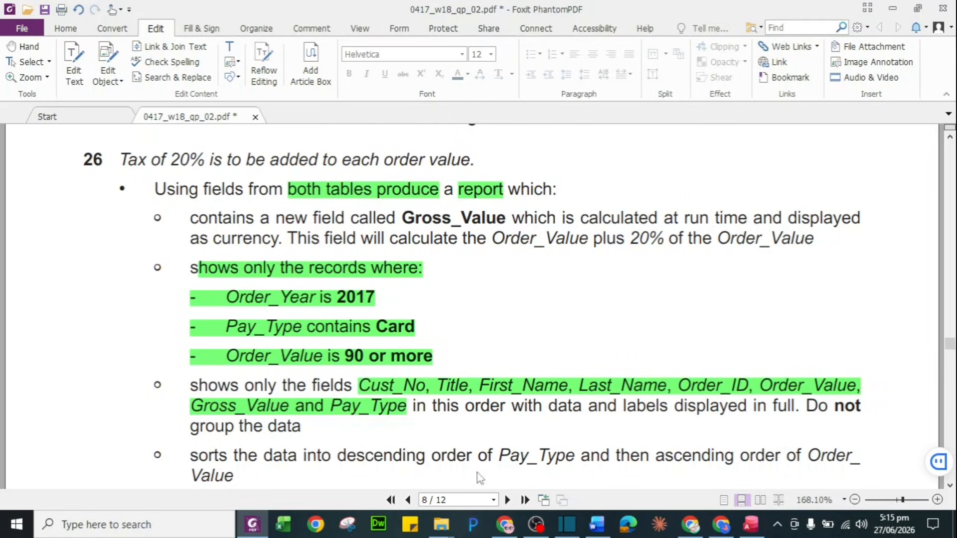
left_click(750, 526)
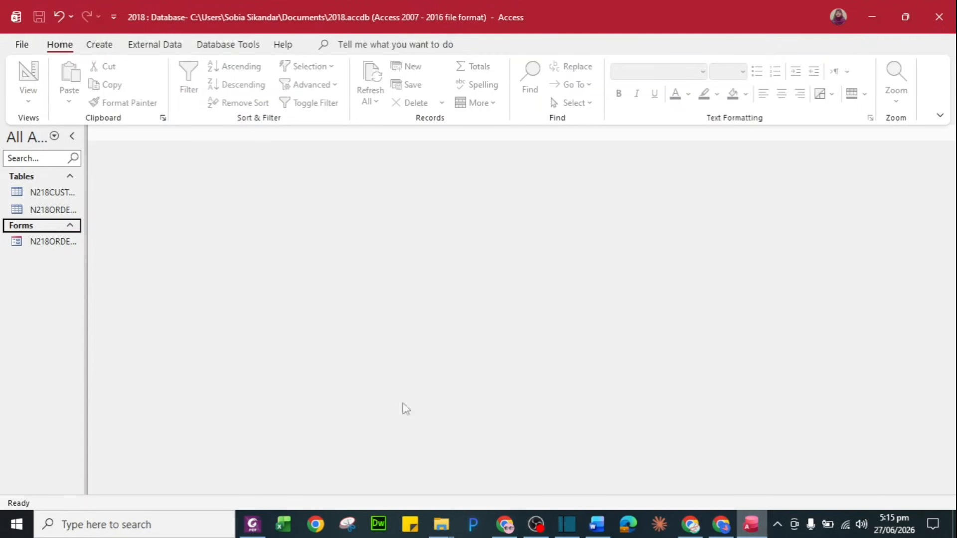
Create a new design query with N218CUSTOMERS and N218ORDERS, enlarging both field lists
left_click(99, 45)
left_click(231, 79)
double_click(802, 222)
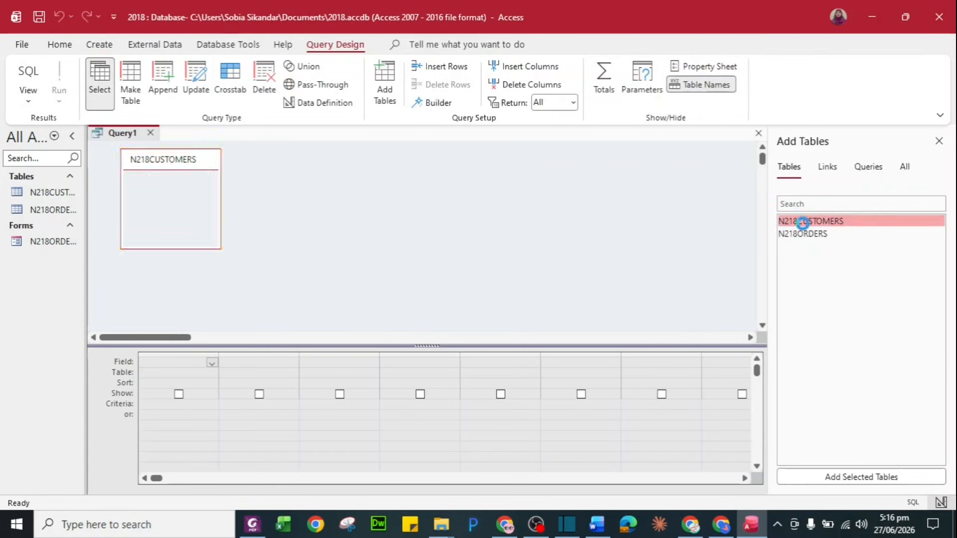
left_click(807, 234)
double_click(808, 234)
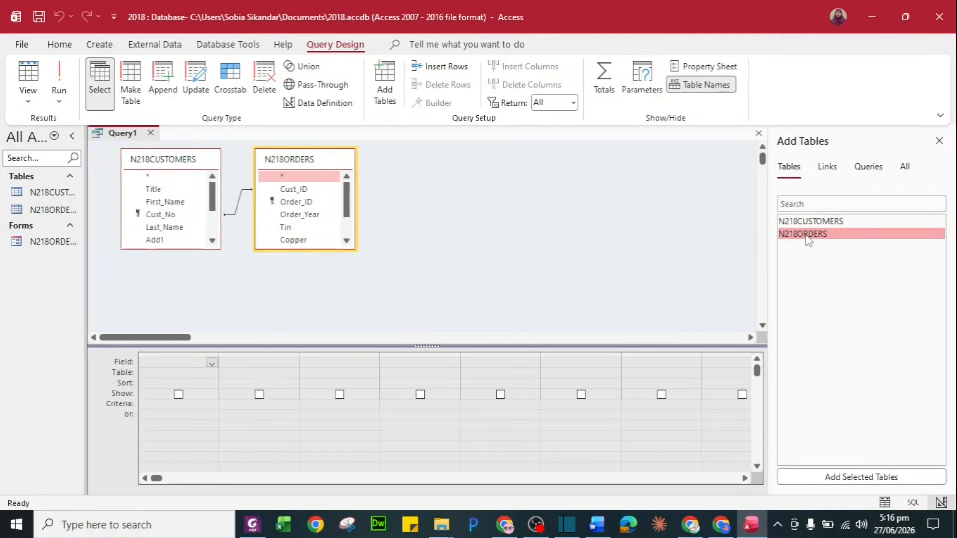
left_click_drag(326, 249, 327, 311)
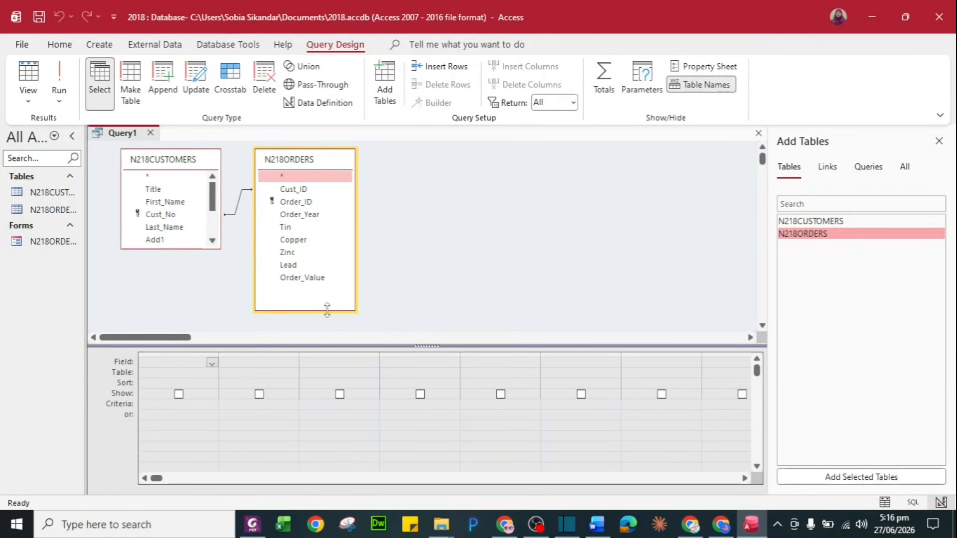
left_click_drag(188, 246, 191, 309)
key("alt+Tab")
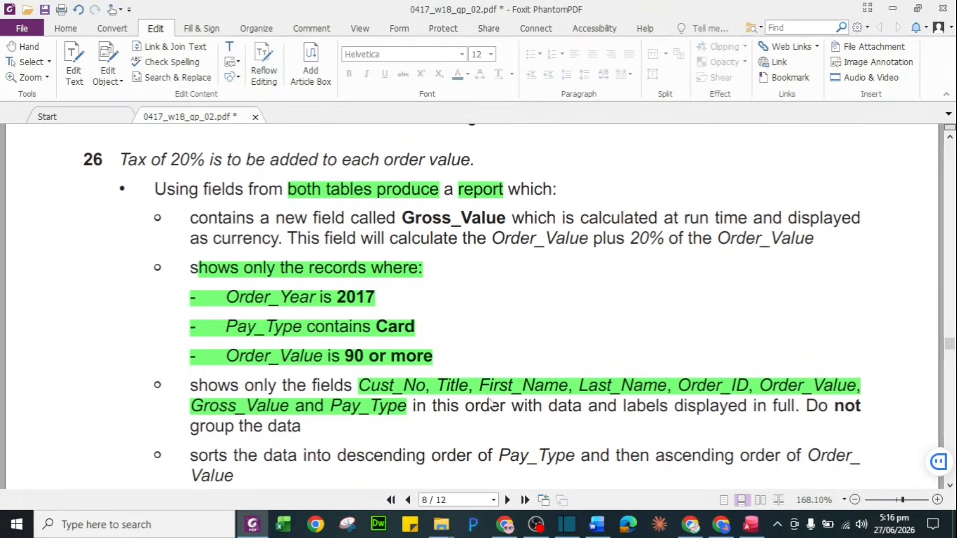
key("alt+Tab")
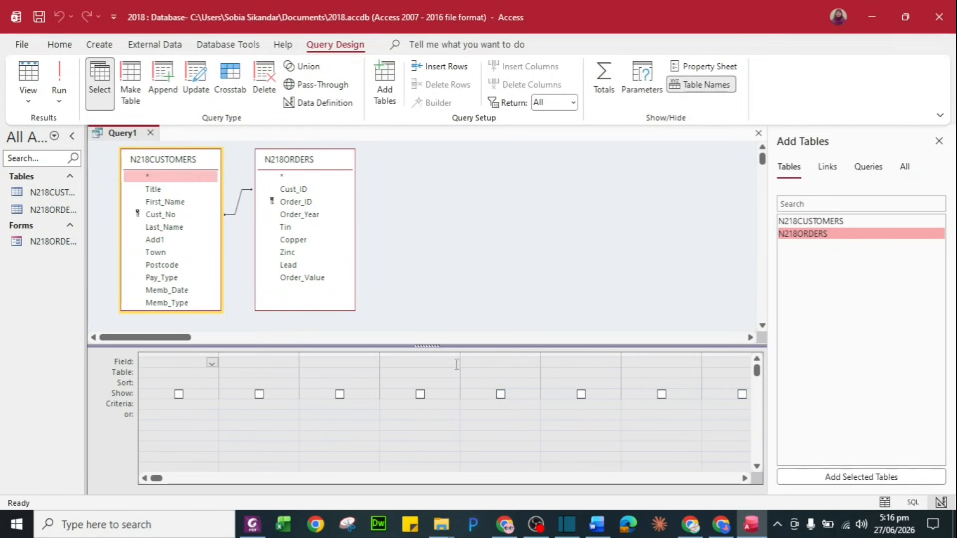
Add Cust_No, Title, First_Name, Last_Name, Order_ID and Order_Value to the query grid
left_click(174, 215)
double_click(175, 215)
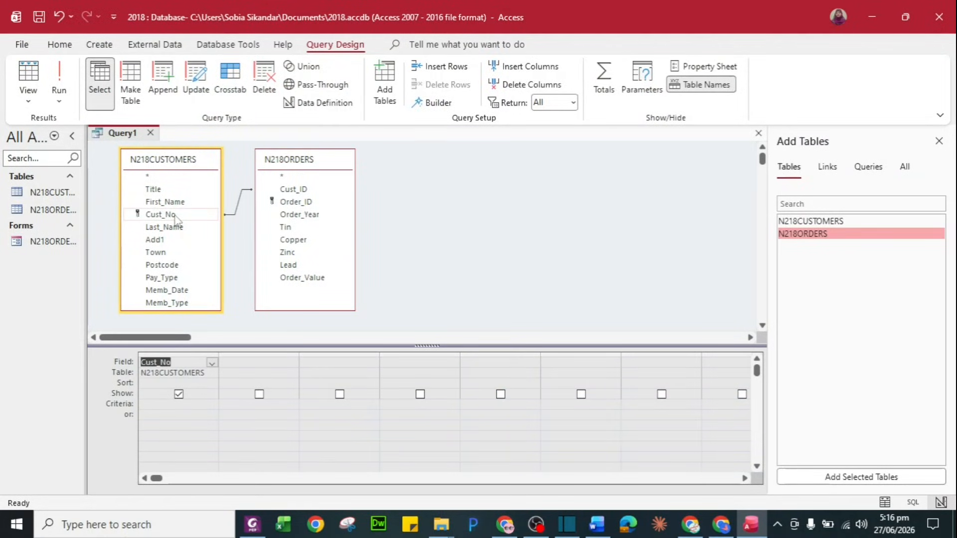
double_click(179, 190)
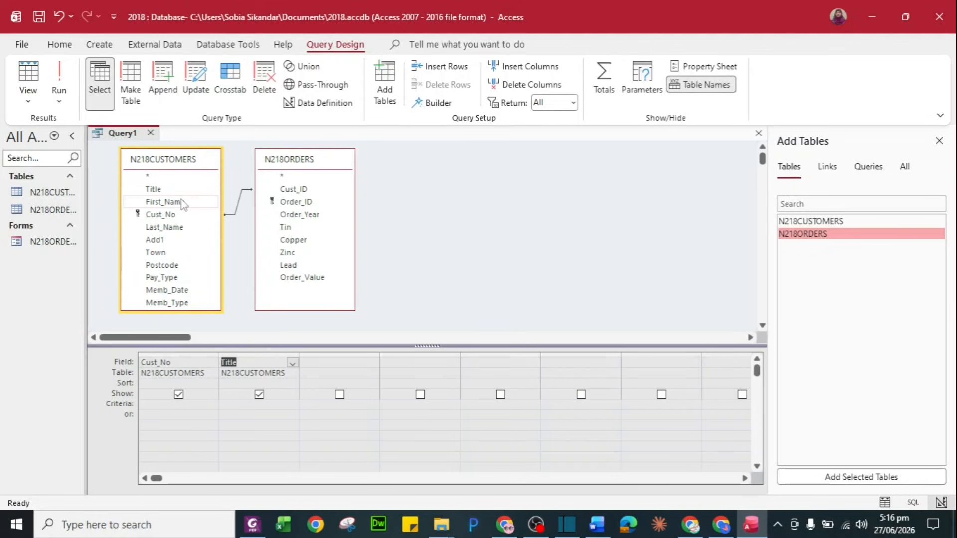
double_click(180, 202)
double_click(179, 228)
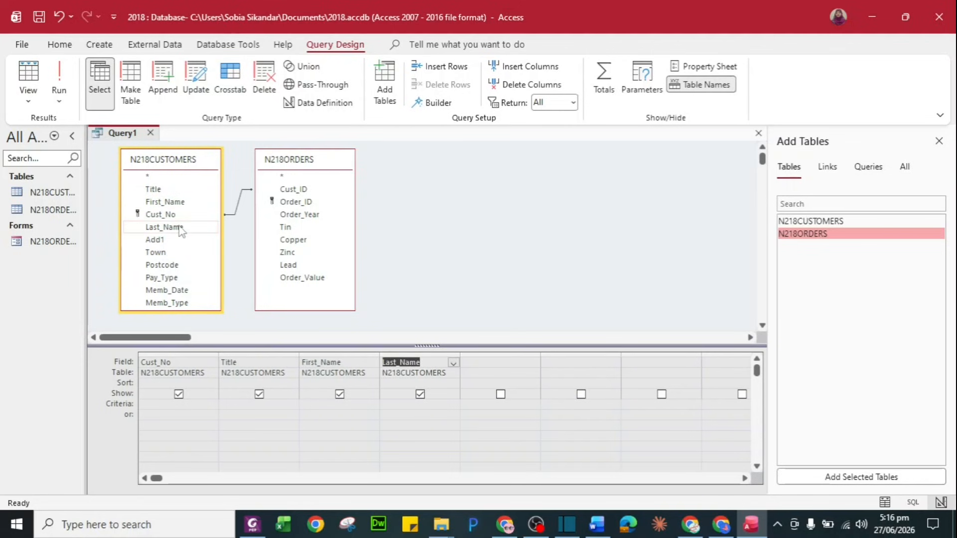
key("alt+Tab")
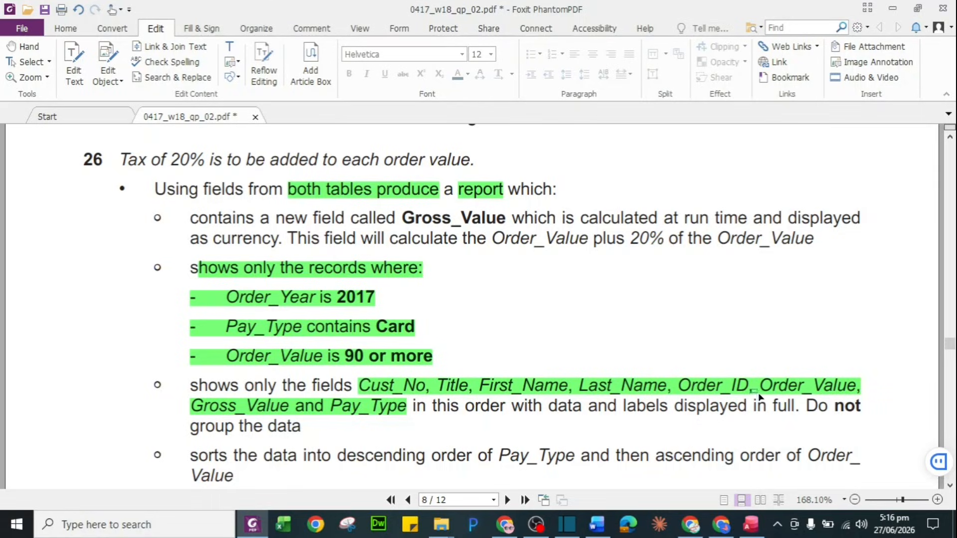
key("alt+Tab")
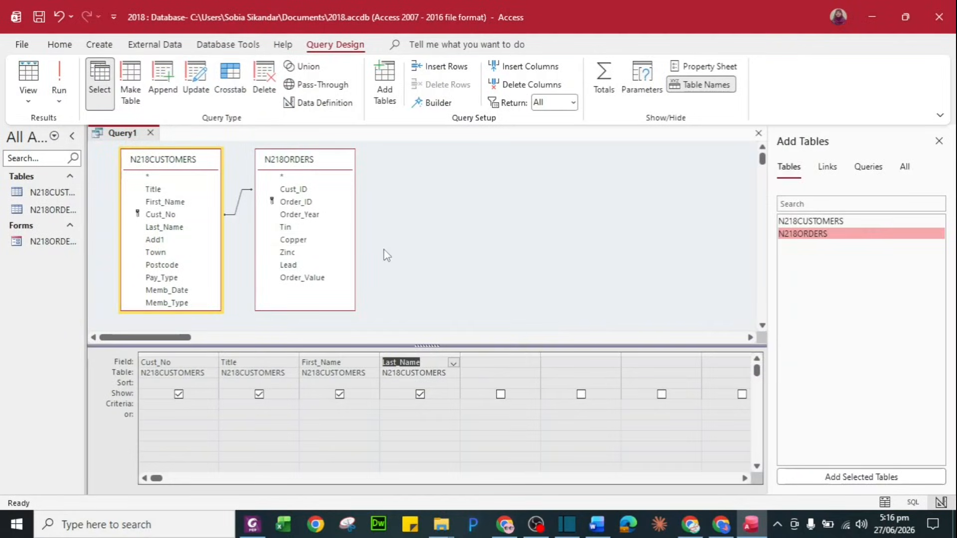
double_click(318, 203)
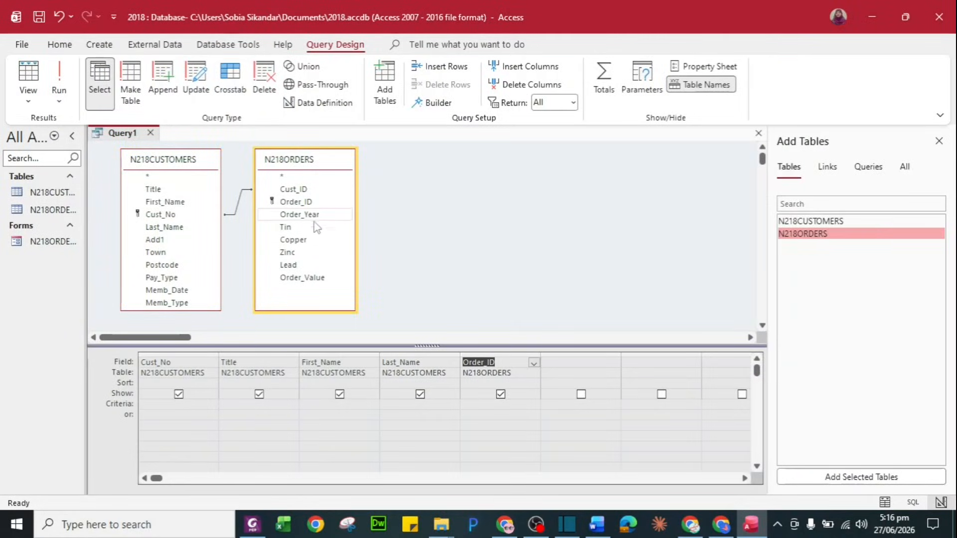
double_click(313, 279)
key("alt+Tab")
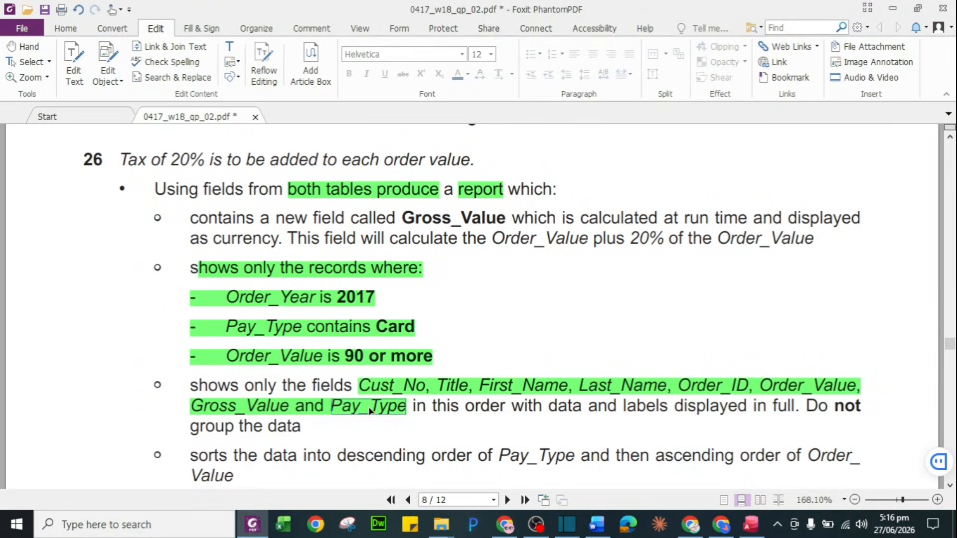
key("alt+Tab")
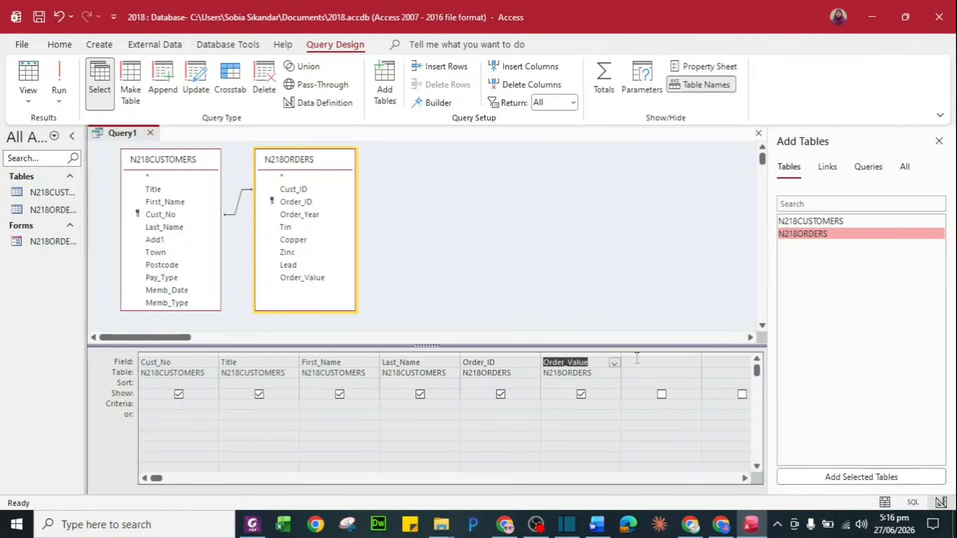
left_click(637, 359)
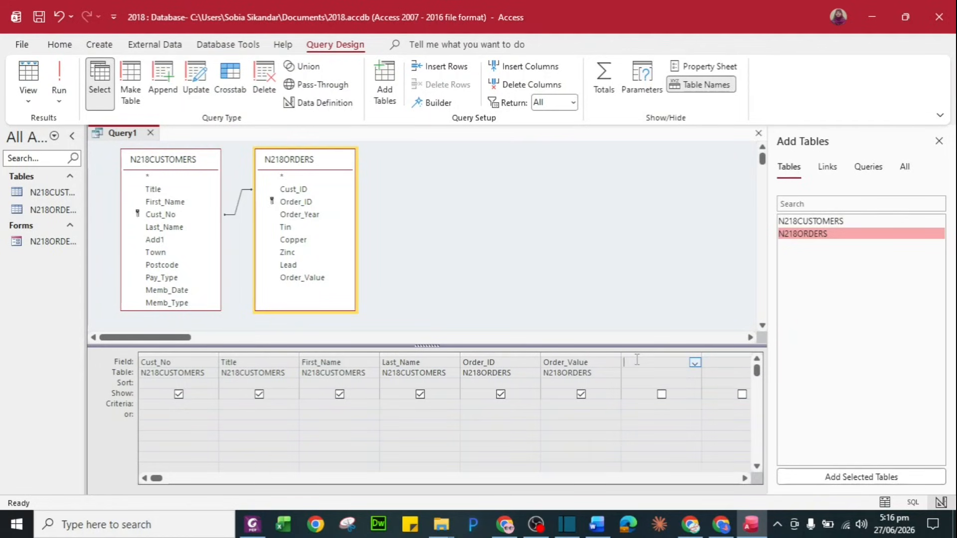
In Expression Builder, enter the field name 'Gross_Value:' copied from the question
left_click(438, 107)
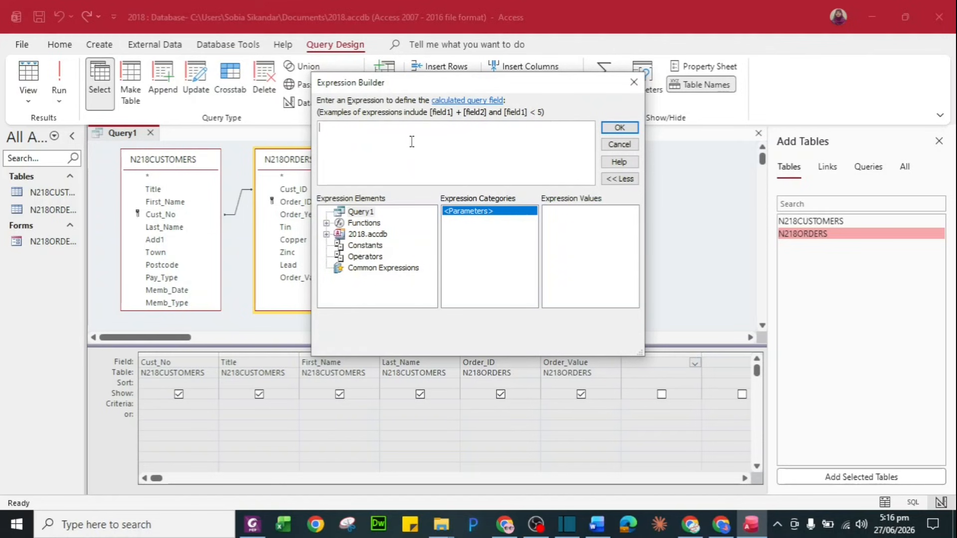
key("alt+Tab")
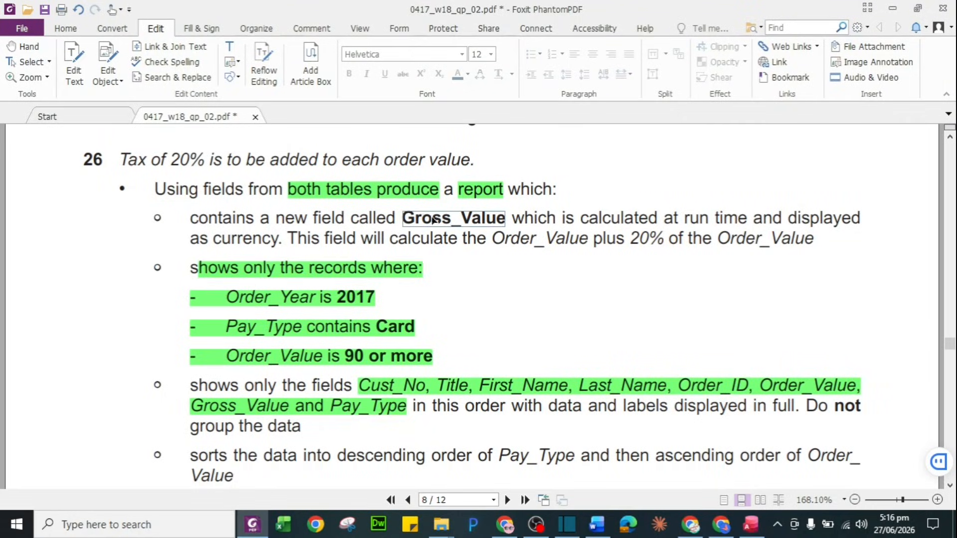
left_click(412, 218)
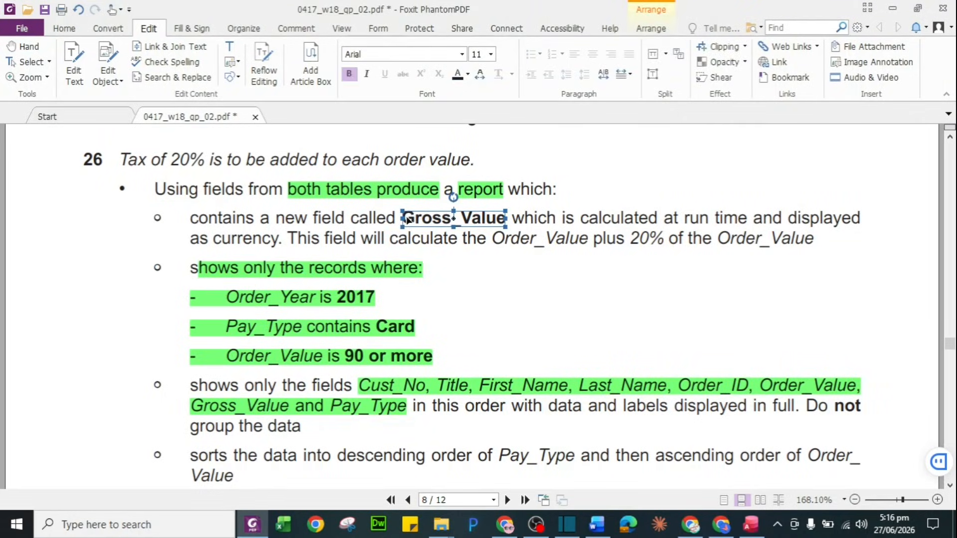
left_click(407, 217)
double_click(408, 218)
key("ctrl+c")
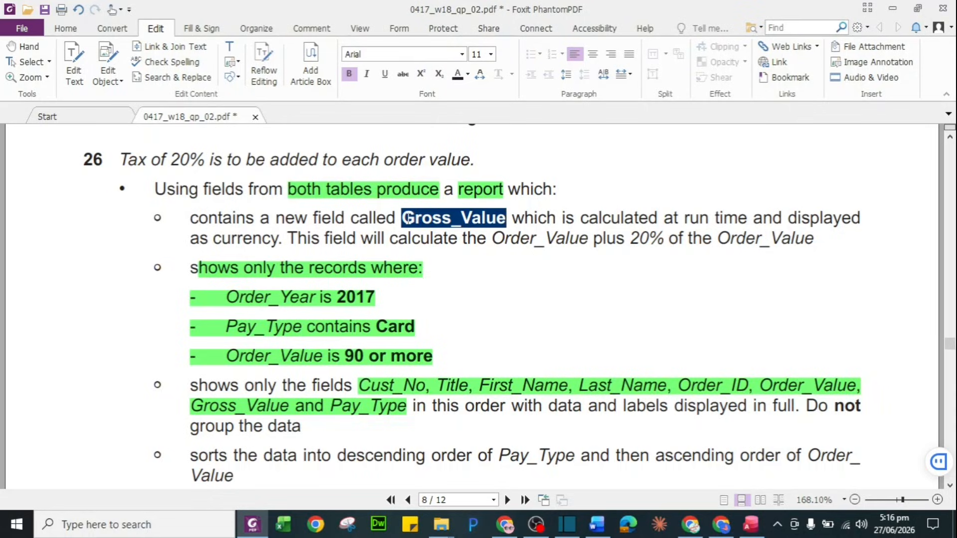
key("alt+Tab")
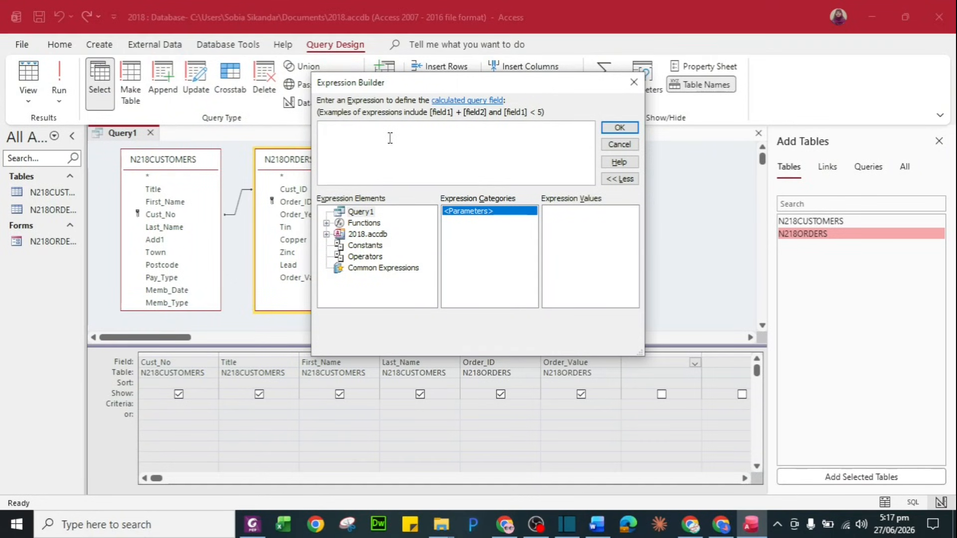
key("ctrl+v")
type(":")
Complete the expression Order_Value+(Order_Value*0.2) and confirm it
key("alt+Tab")
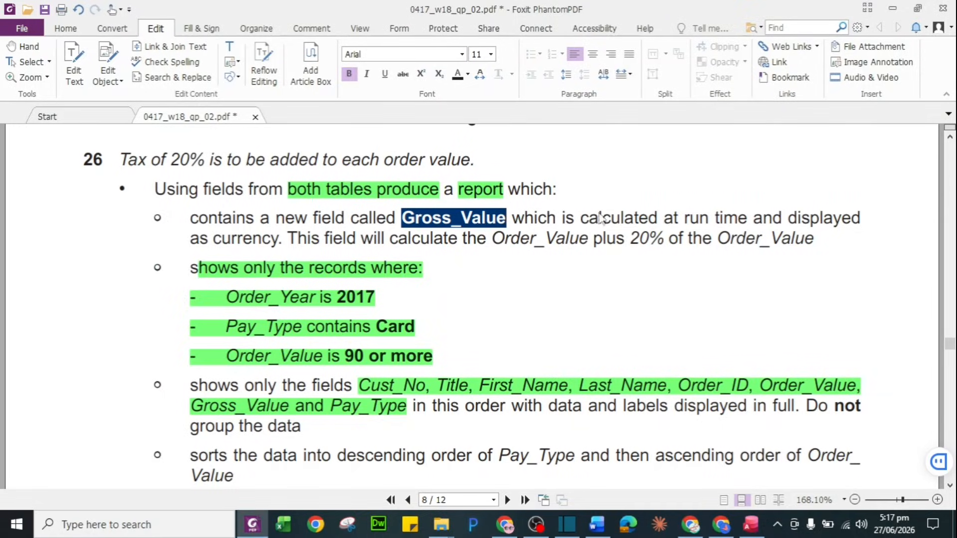
left_click(524, 243)
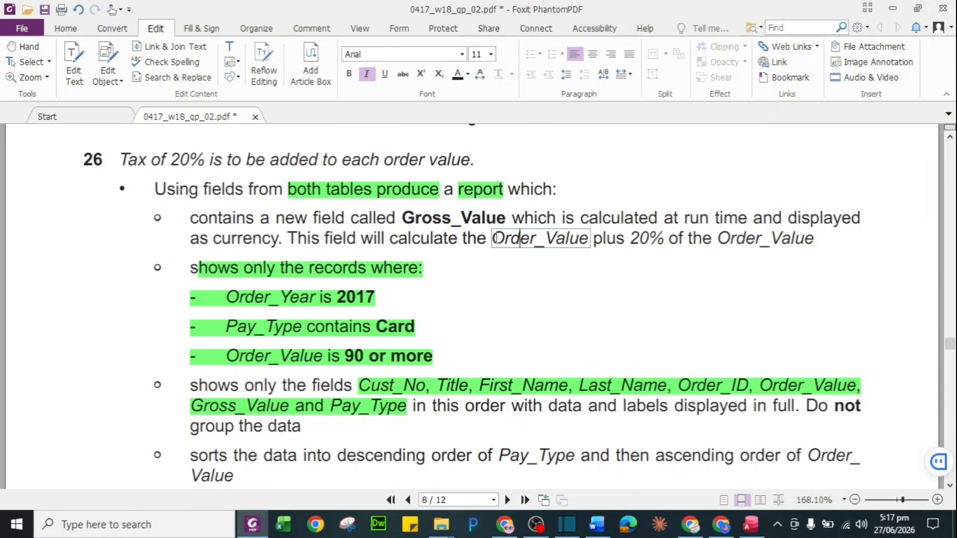
left_click_drag(492, 239, 585, 240)
key("ctrl+c")
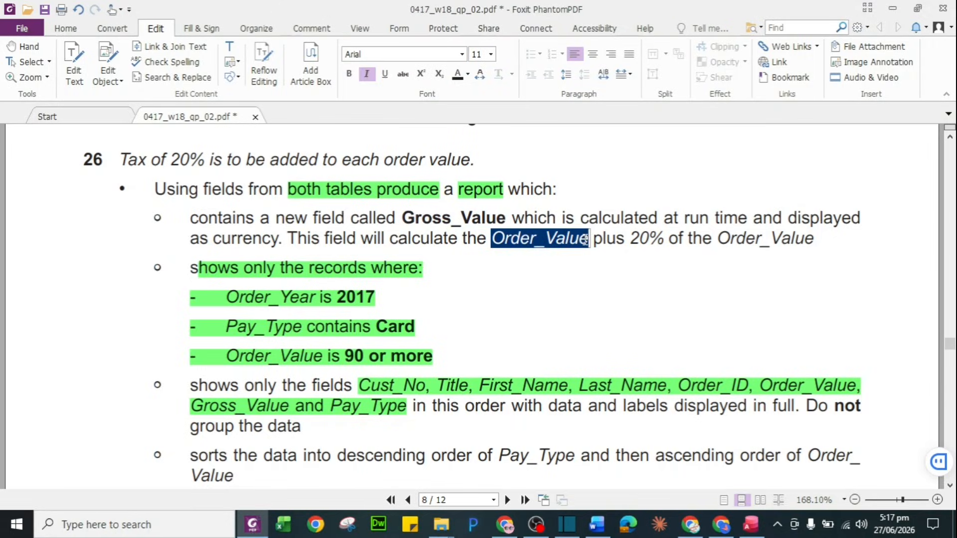
key("alt+Tab")
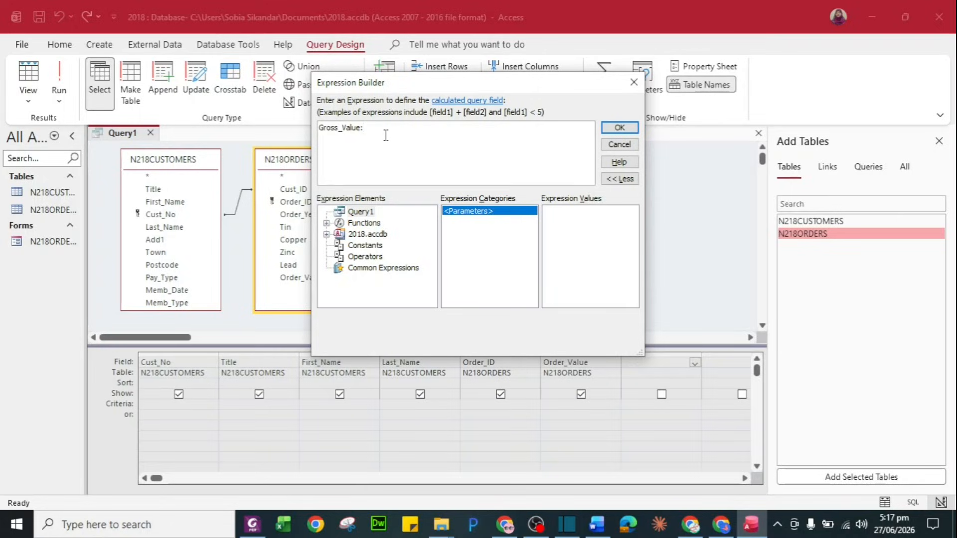
key("ctrl+v")
type("+")
key("ctrl+v")
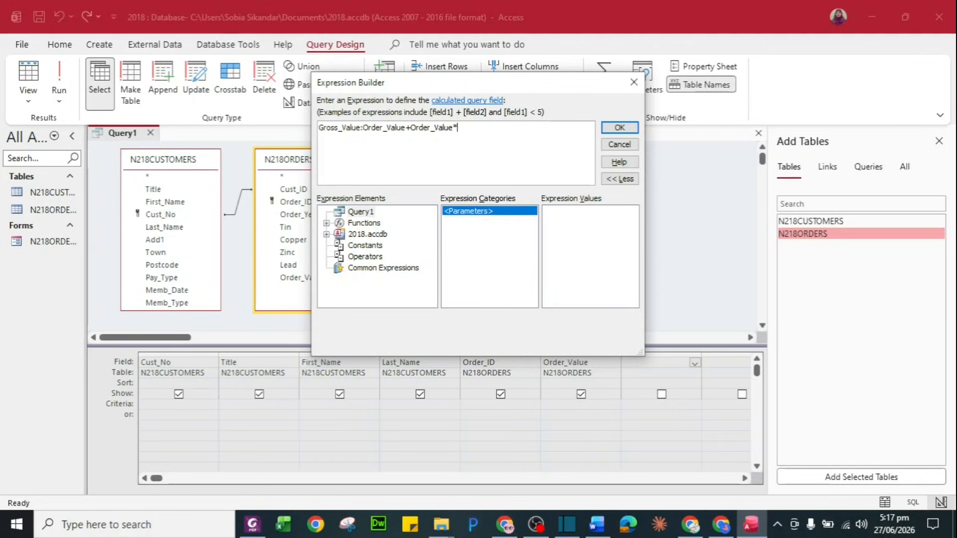
type("*0.2")
type(")")
left_click(628, 131)
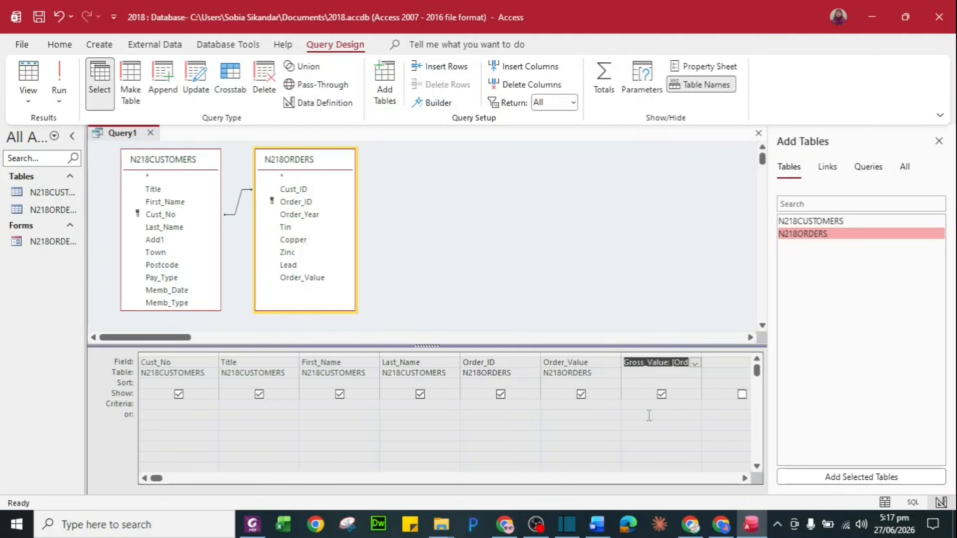
Add Pay_Type from N218CUSTOMERS as the final query column
left_click(744, 479)
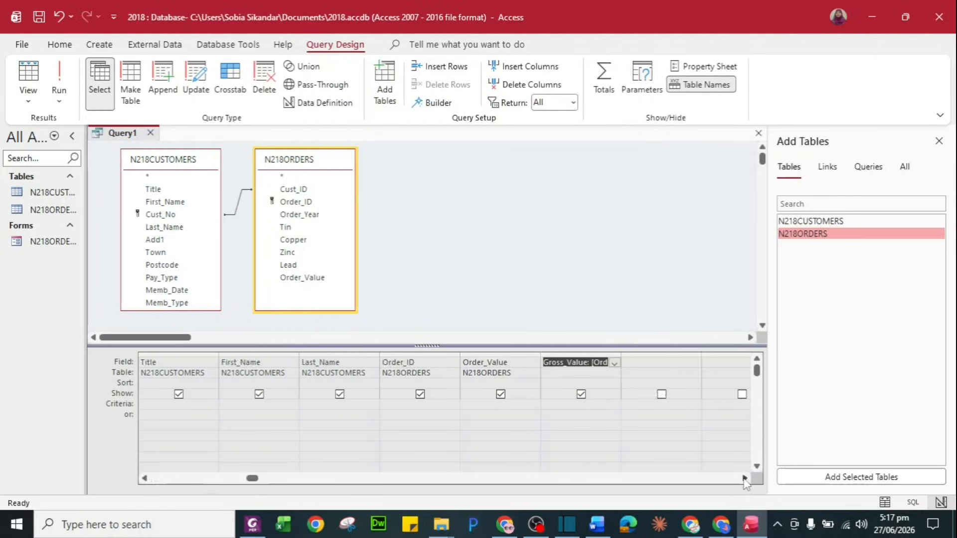
left_click(686, 361)
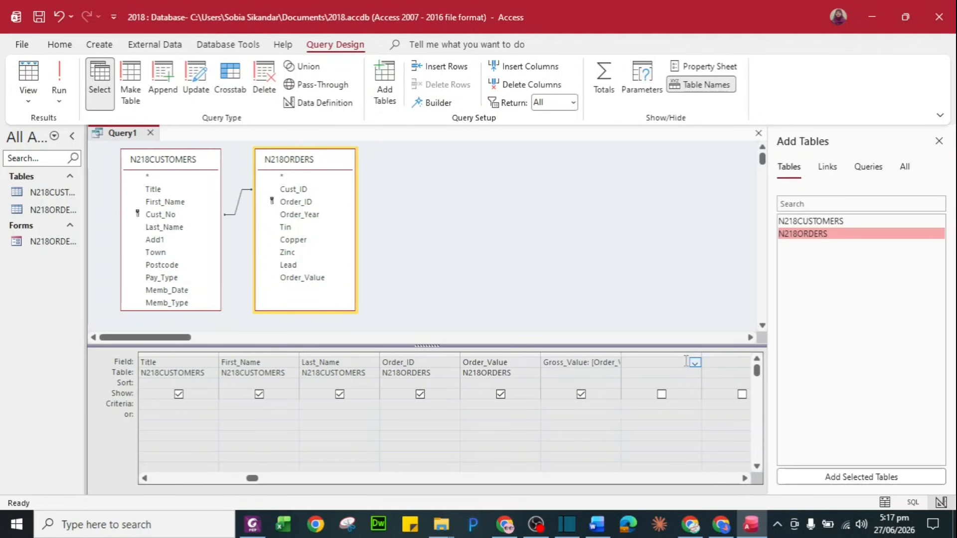
key("alt+Tab")
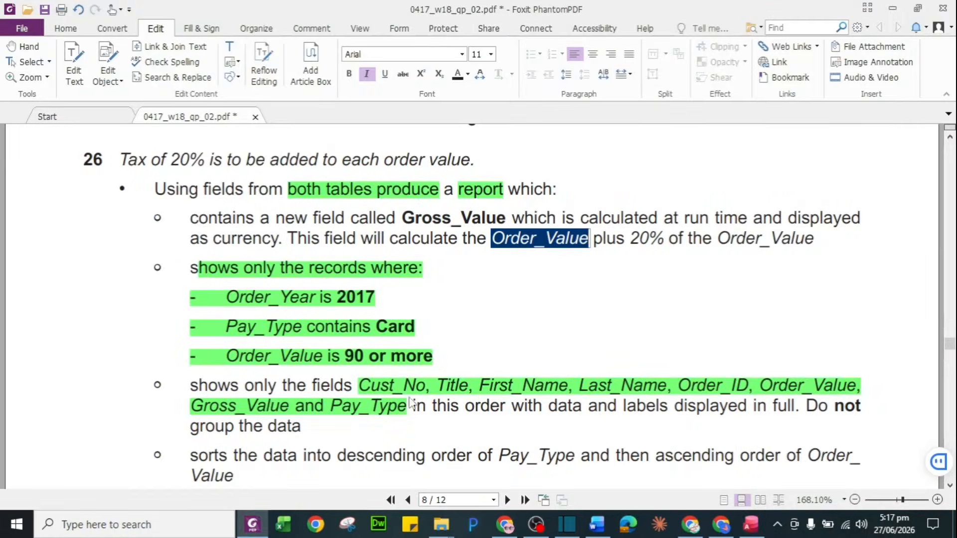
key("alt+Tab")
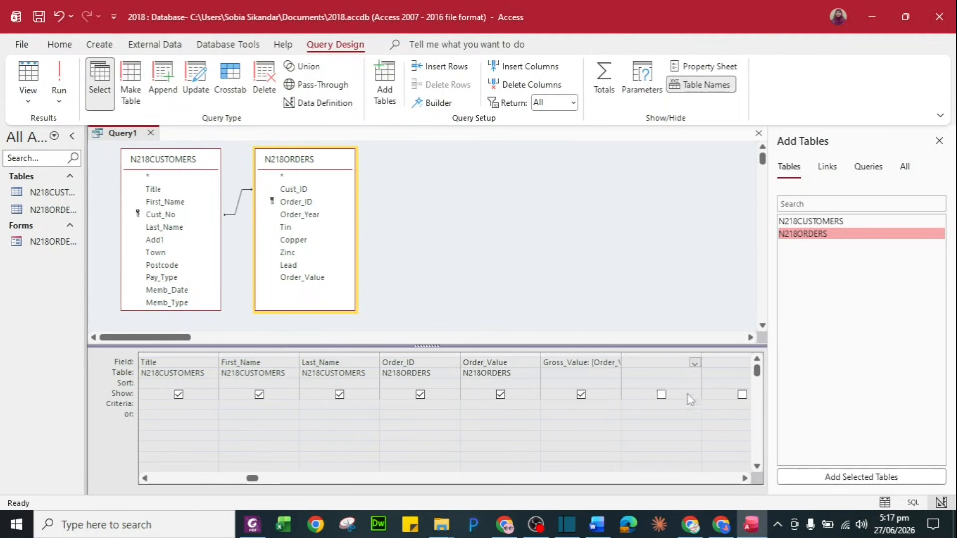
double_click(176, 278)
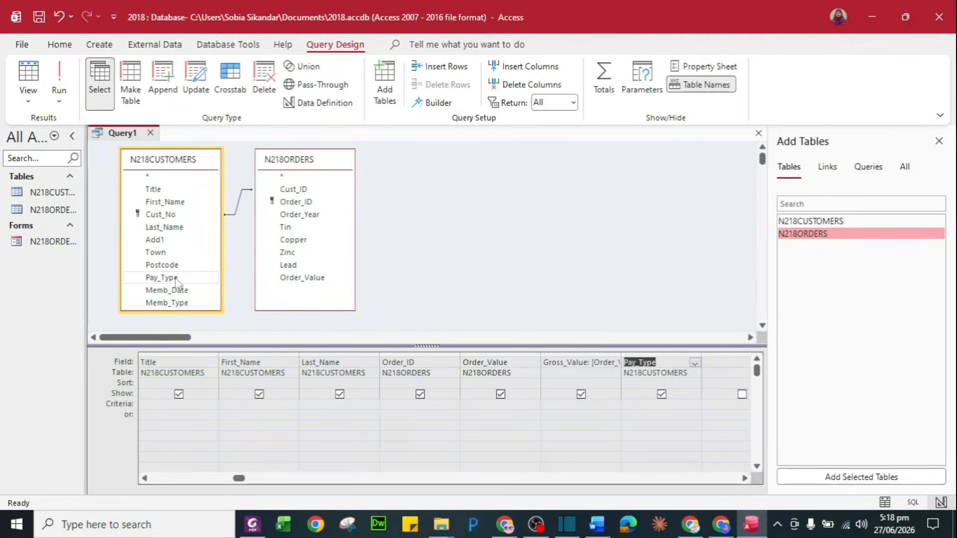
Save the query as Query 25
key("ctrl+s")
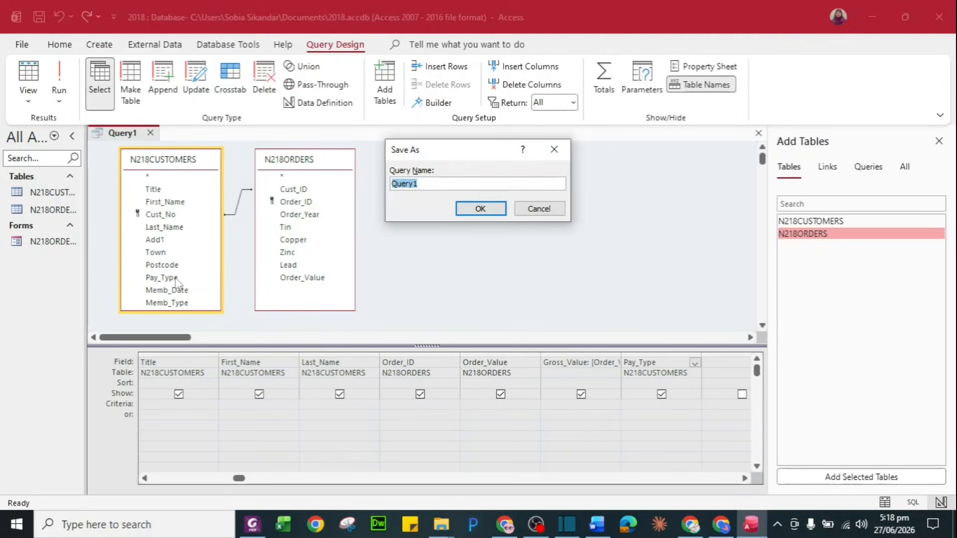
left_click(431, 184)
type("25")
left_click(491, 209)
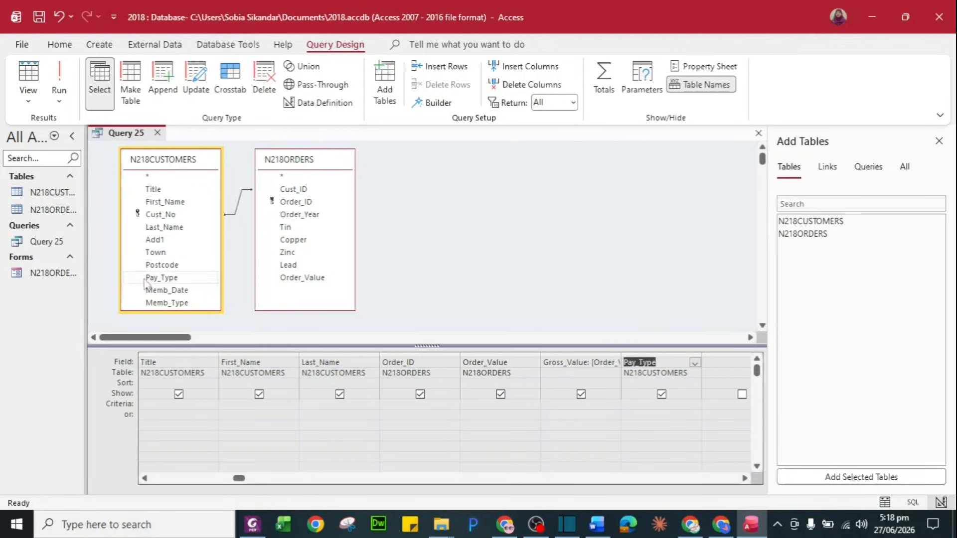
double_click(55, 241)
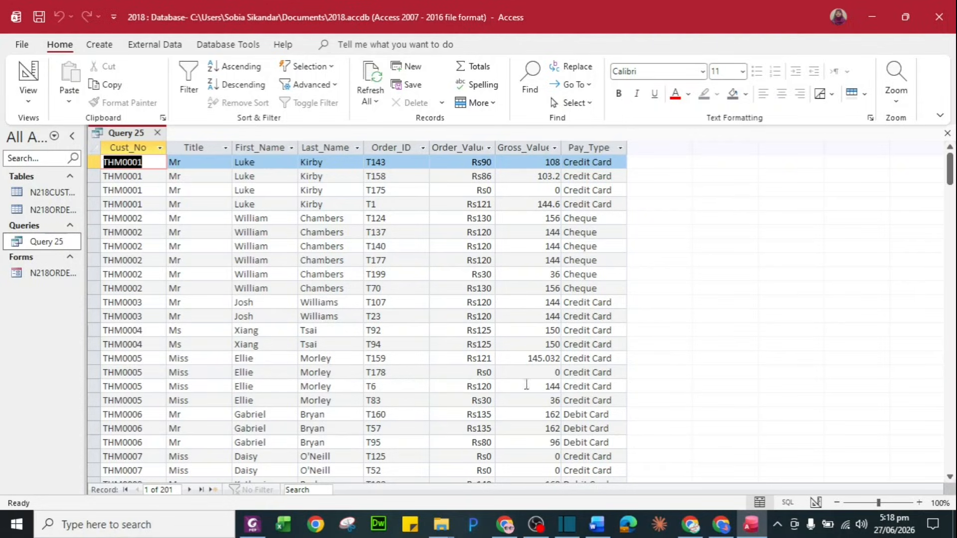
right_click(54, 244)
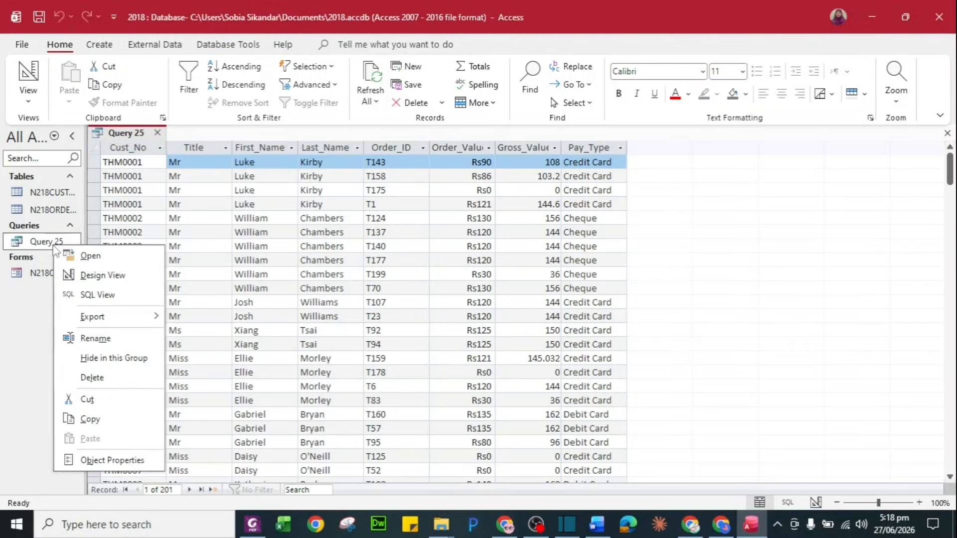
left_click(92, 276)
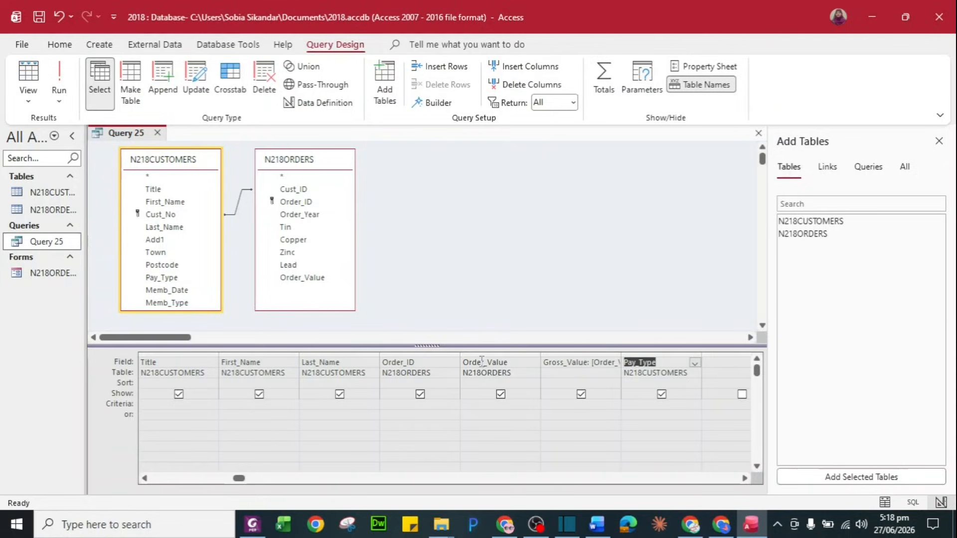
left_click(580, 353)
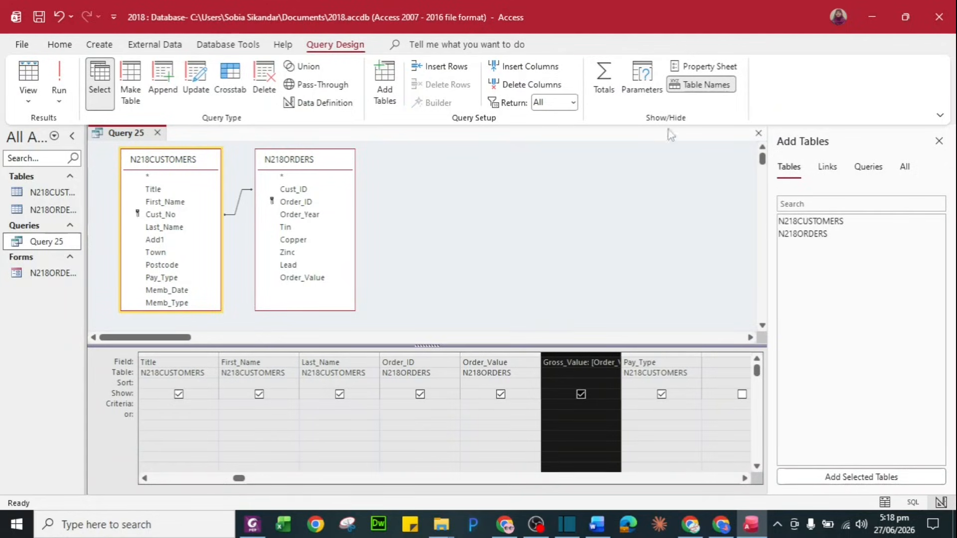
Set Gross_Value's Format to Currency with 0 decimal places in the Property Sheet
left_click(706, 69)
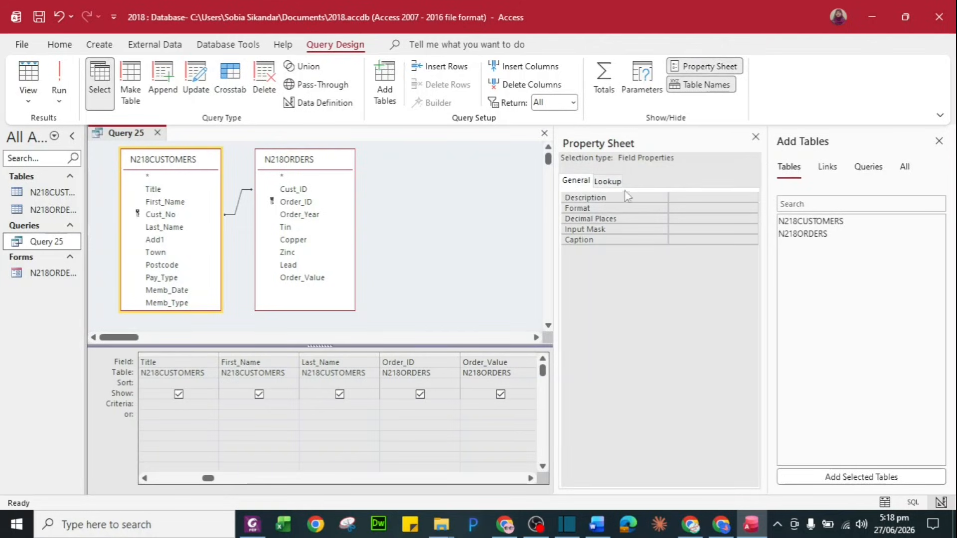
left_click(726, 208)
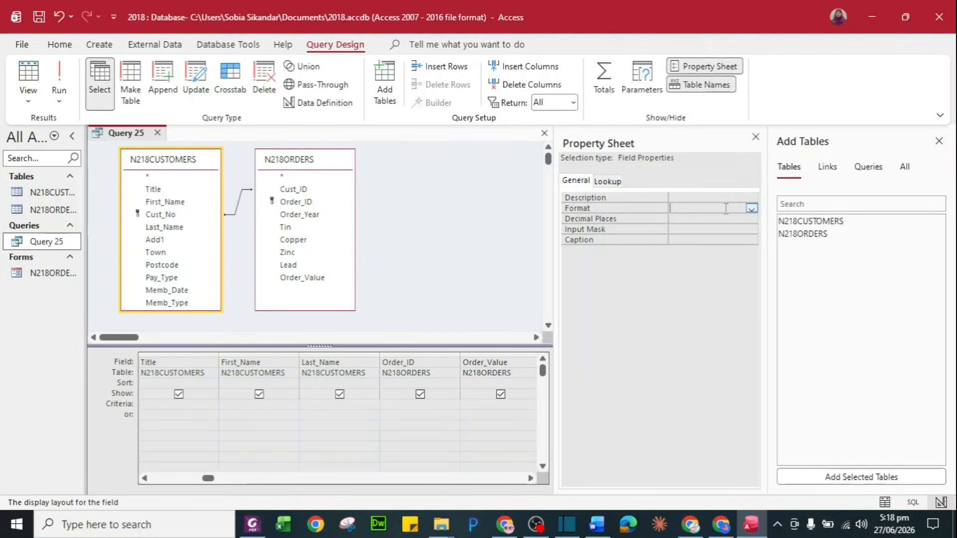
left_click(751, 208)
left_click(709, 228)
left_click(690, 219)
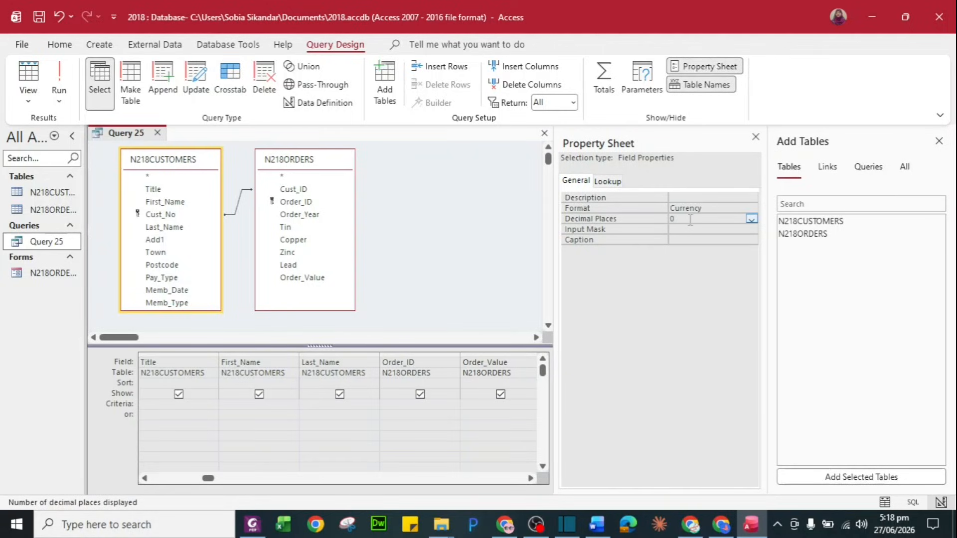
left_click(756, 136)
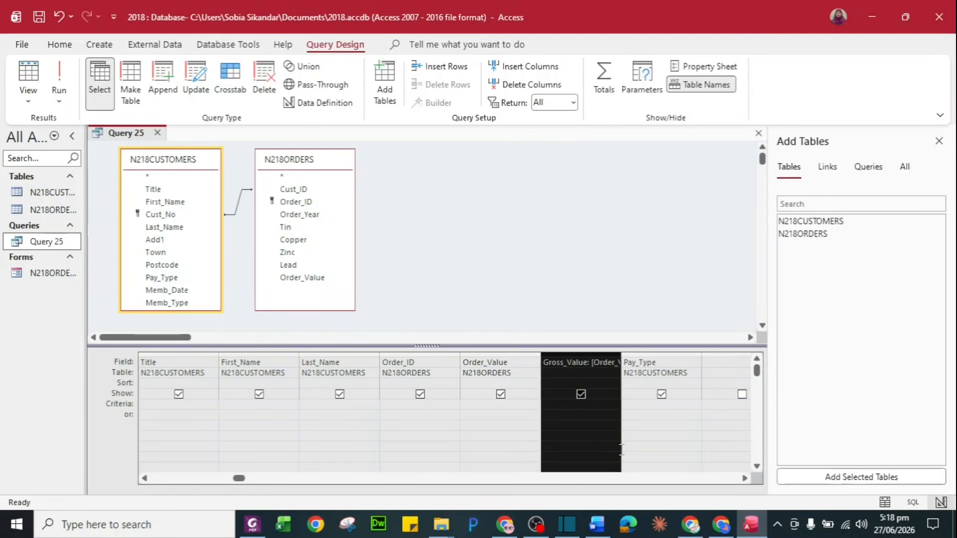
Run Query 25 to check values like Rs108, then return to Design View
left_click(465, 429)
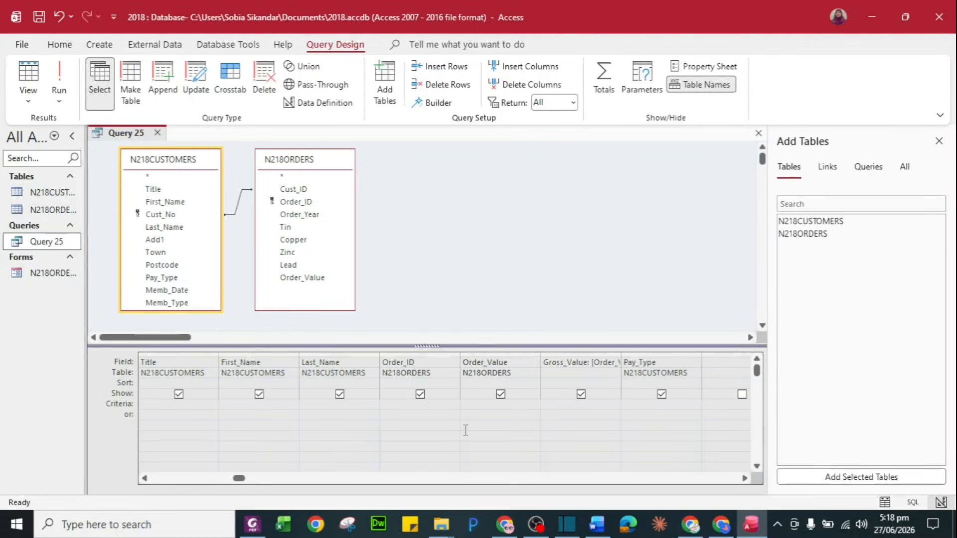
double_click(71, 244)
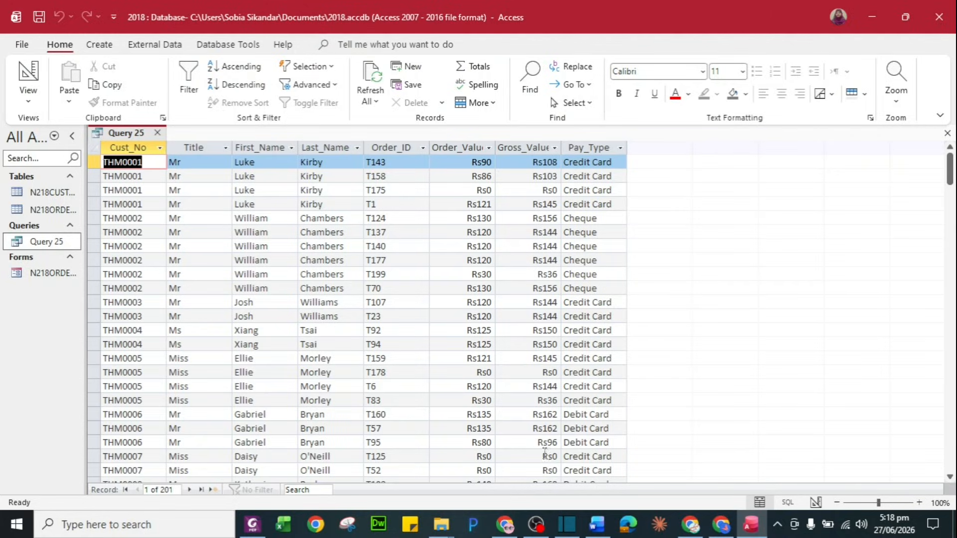
right_click(45, 248)
left_click(80, 274)
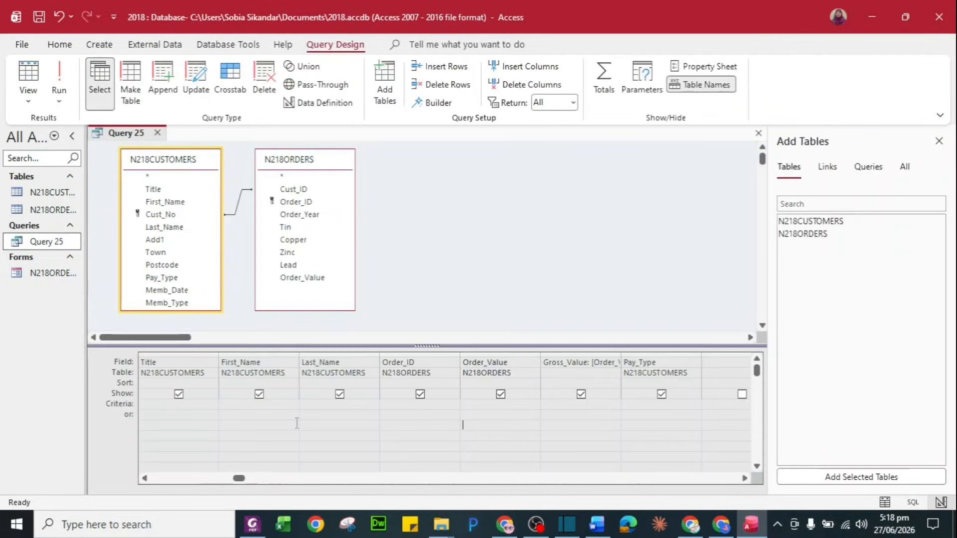
Add Order_Year to the query grid with the criterion 2017
left_click(252, 524)
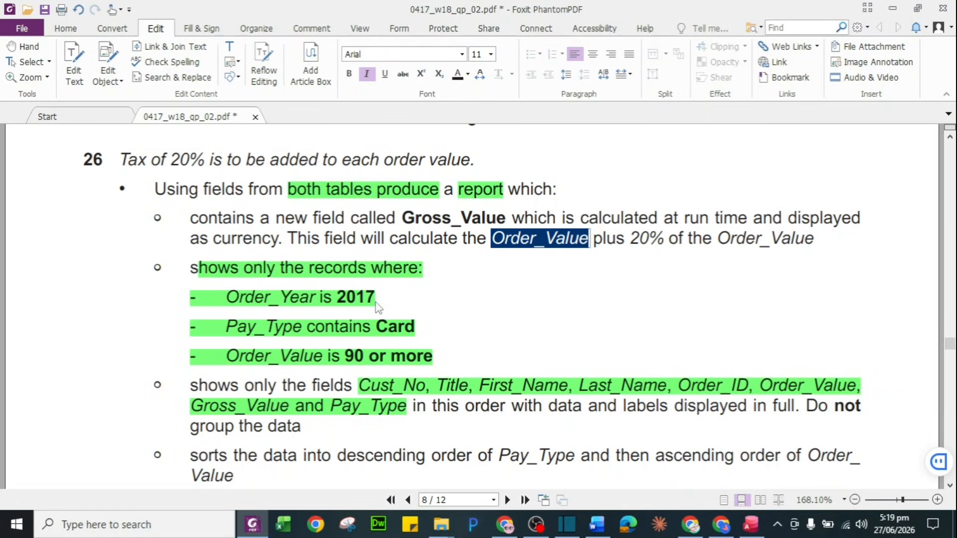
key("alt+Tab")
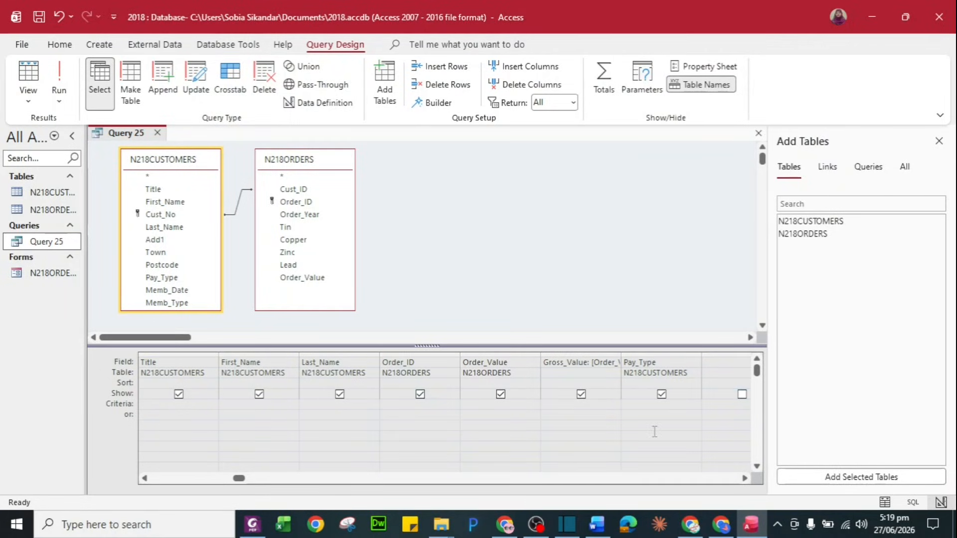
left_click(738, 360)
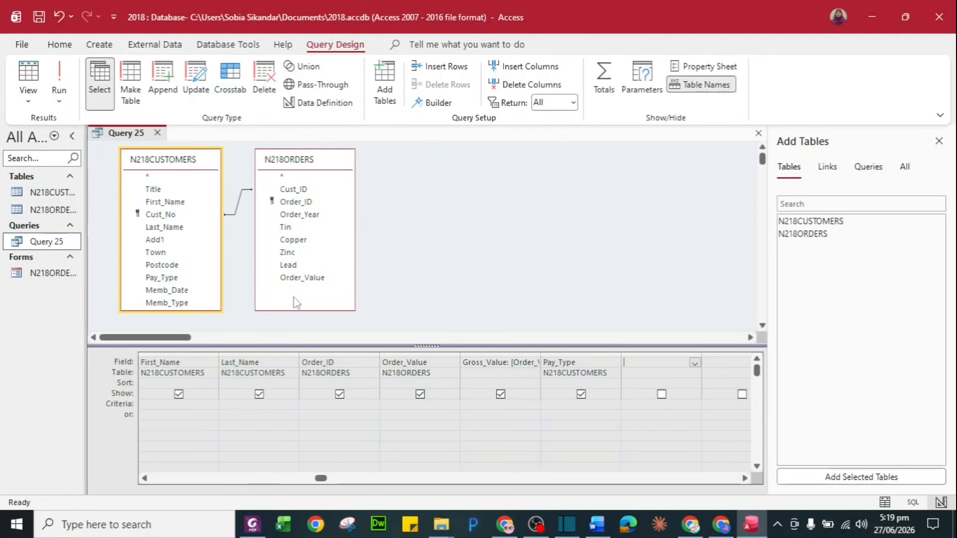
double_click(302, 215)
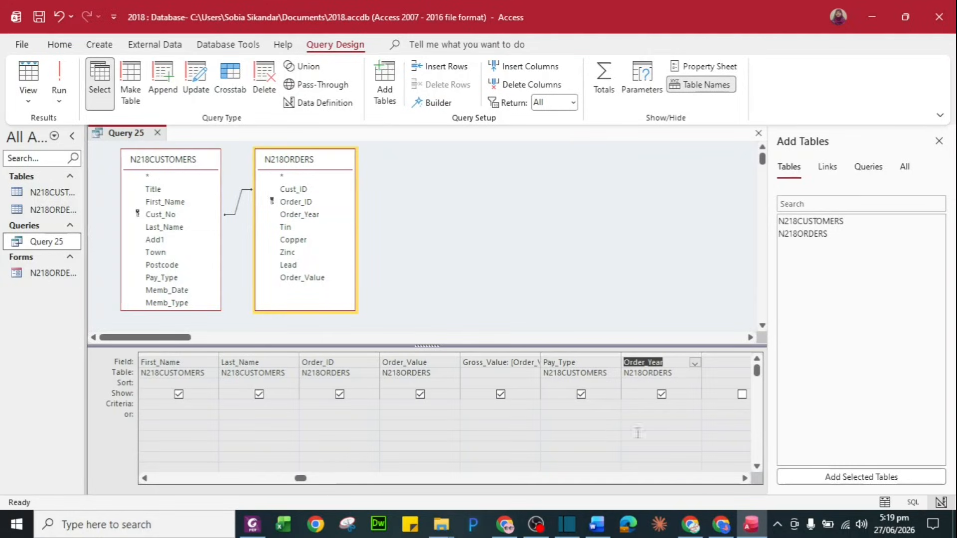
left_click(645, 403)
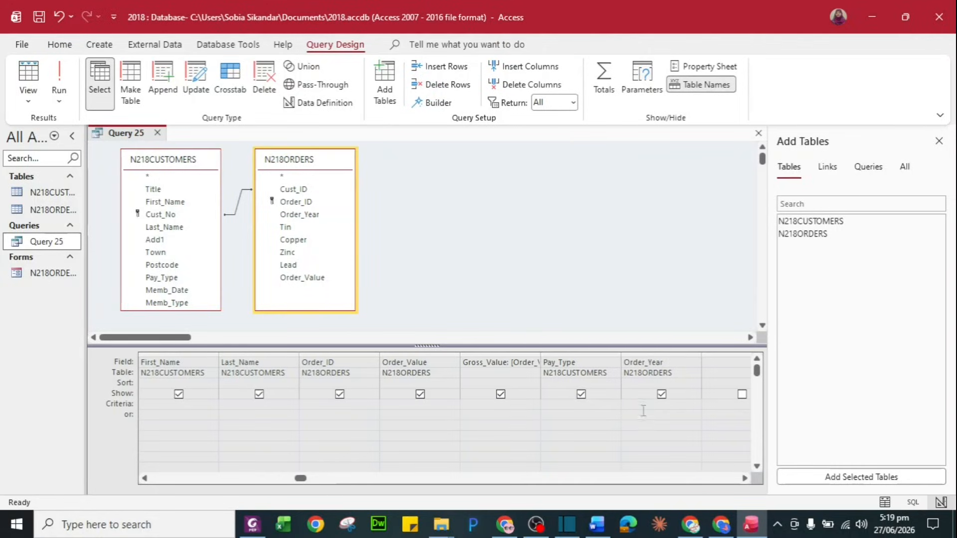
type("2017")
Enter *Card* as the Pay_Type criterion and run the query, returning 51 records
key("alt+Tab")
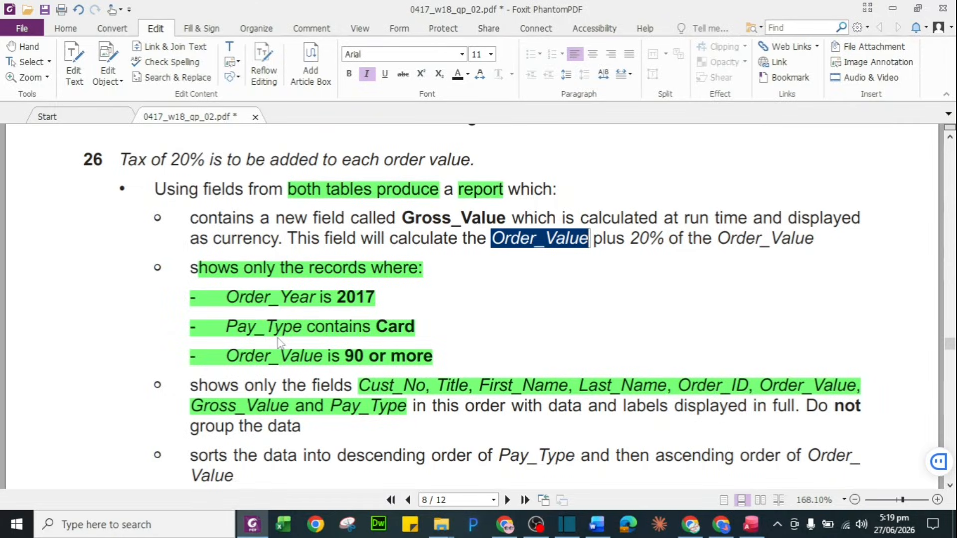
key("alt+Tab")
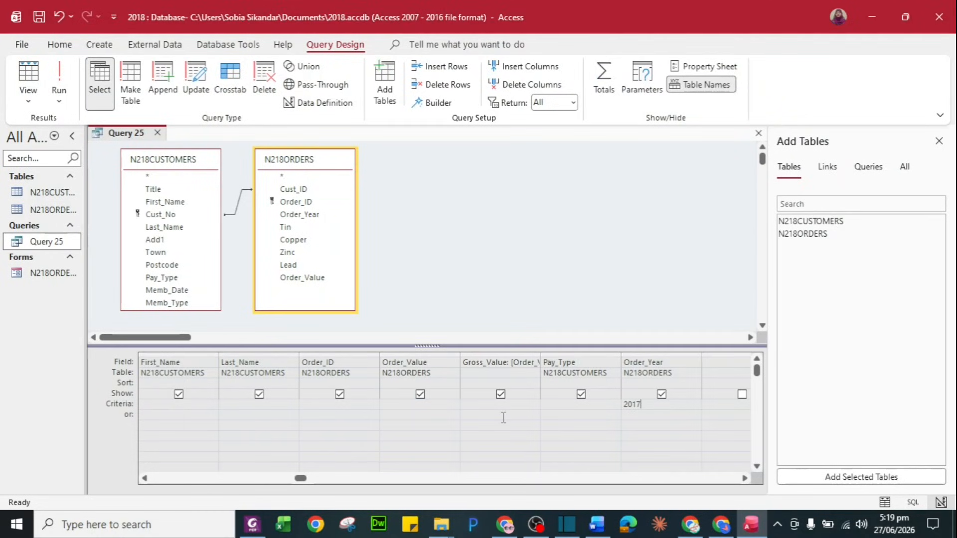
left_click(577, 408)
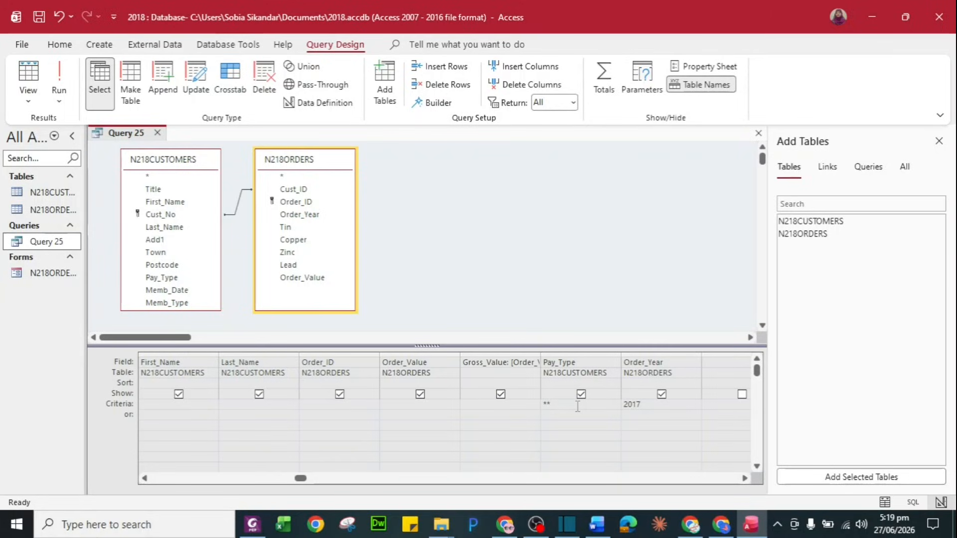
type("ard")
key("Tab")
double_click(51, 242)
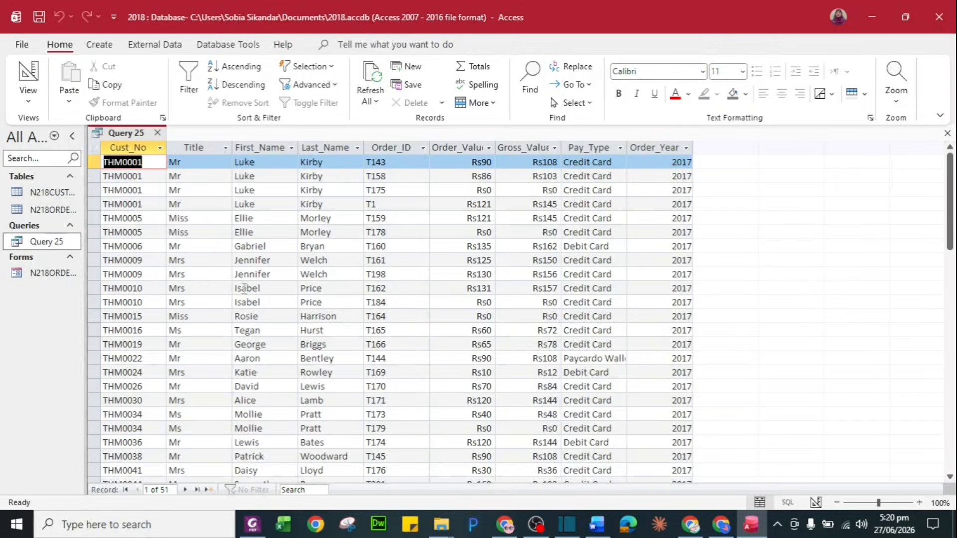
Reopen Query 25 in Design View and untick Show for Order_Year
right_click(44, 249)
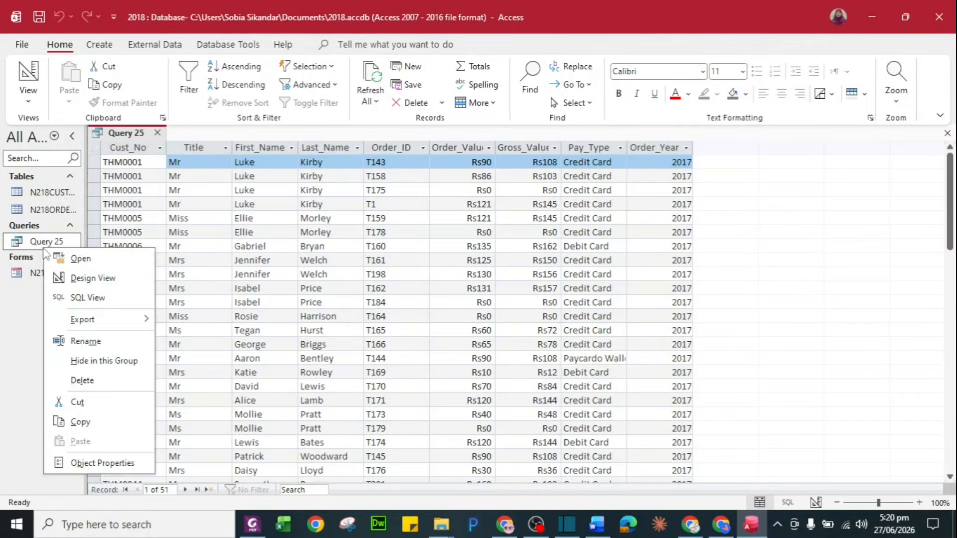
left_click(79, 277)
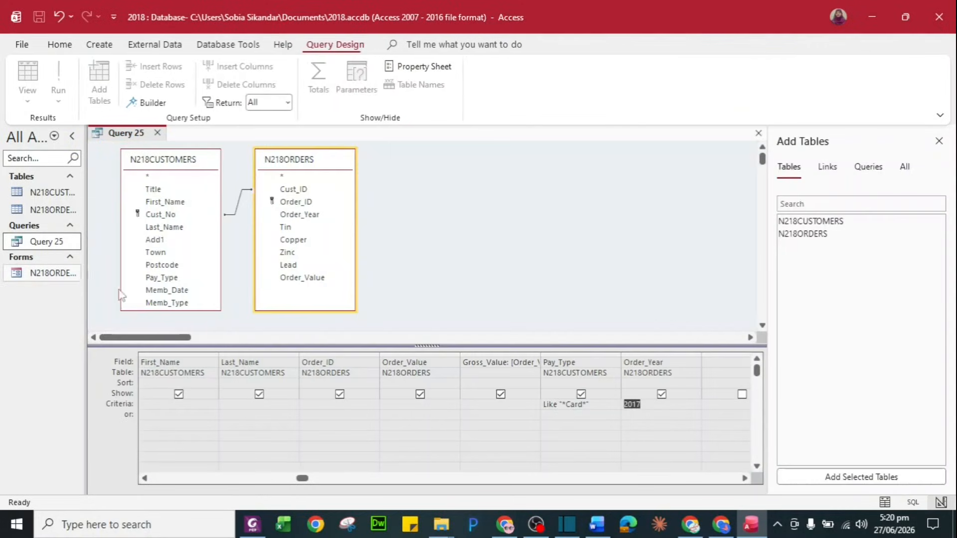
left_click(661, 395)
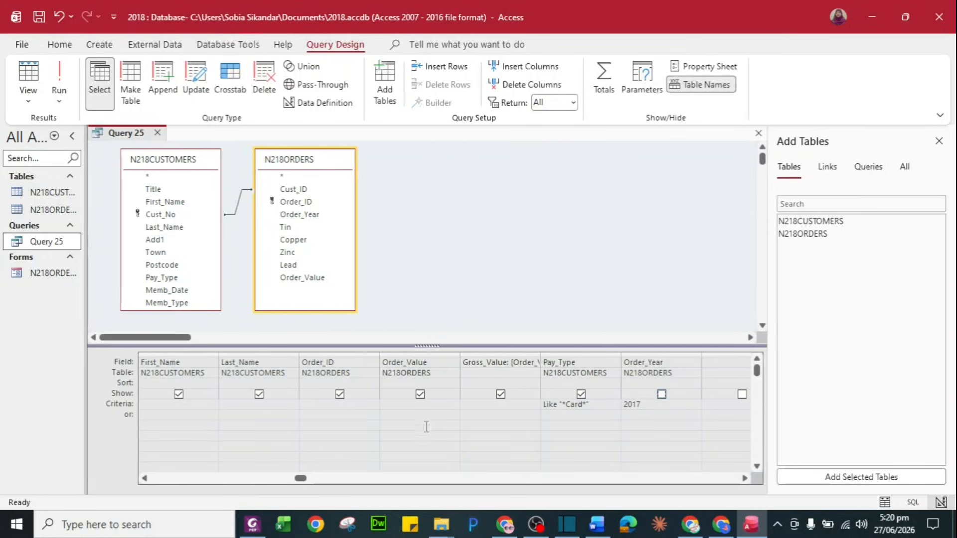
Add the Order_Value criterion >=90 and run the query, returning 28 records
key("alt+Tab")
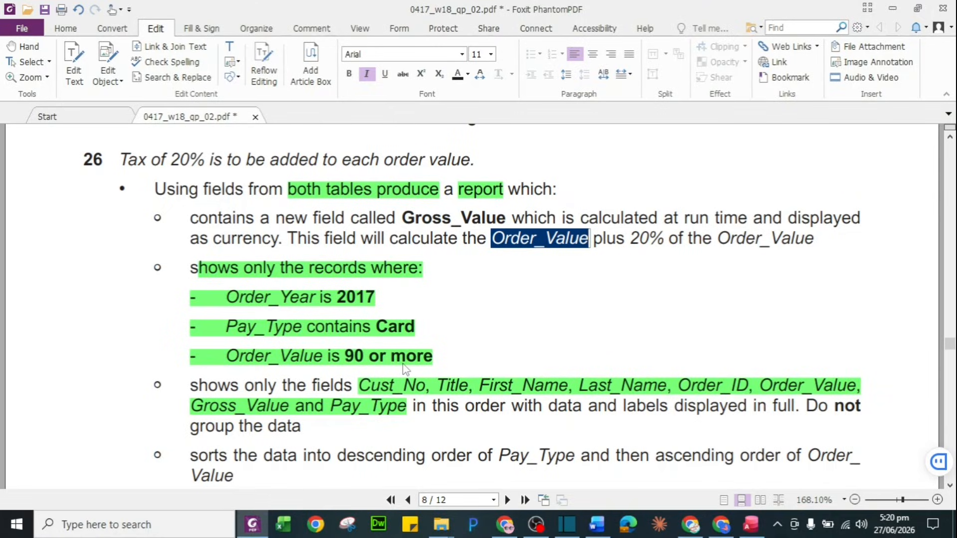
key("alt+Tab")
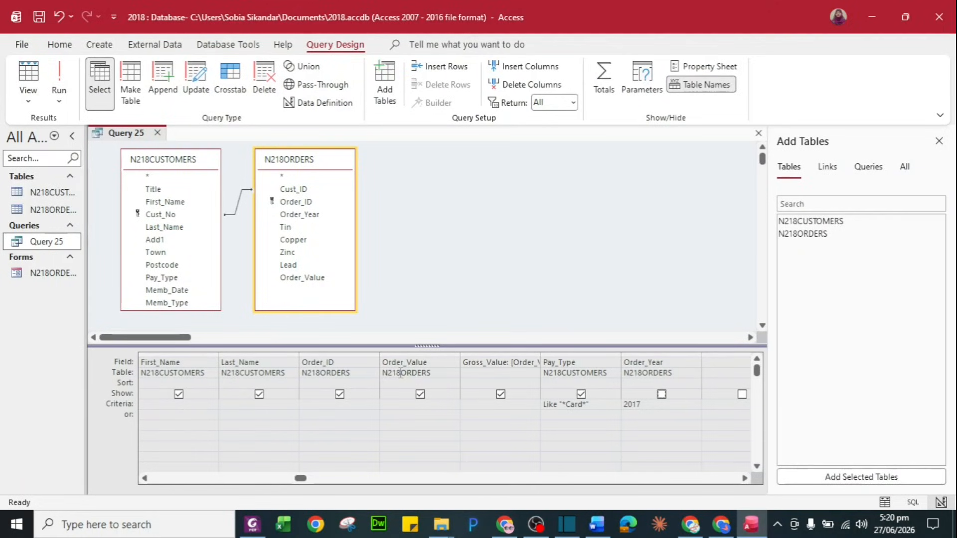
left_click(400, 405)
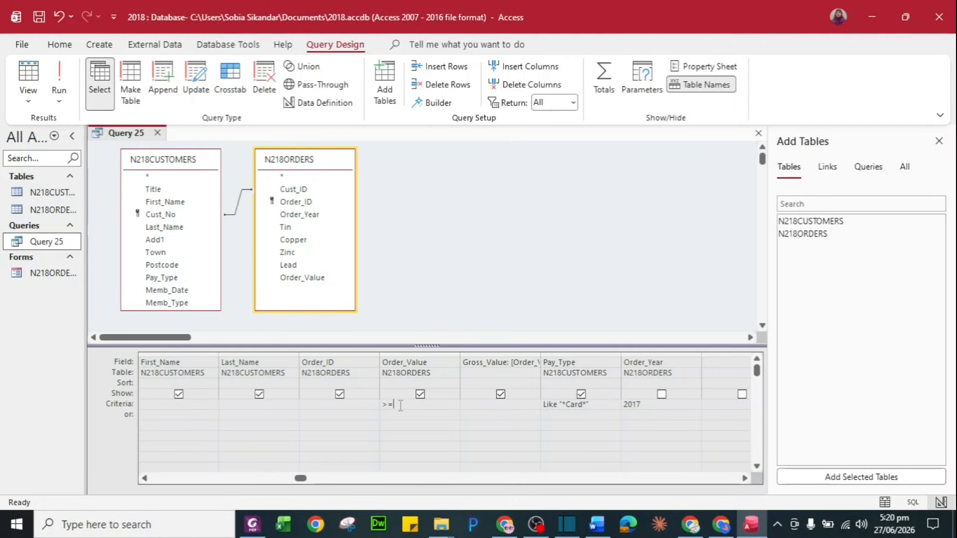
type(">=90")
double_click(75, 242)
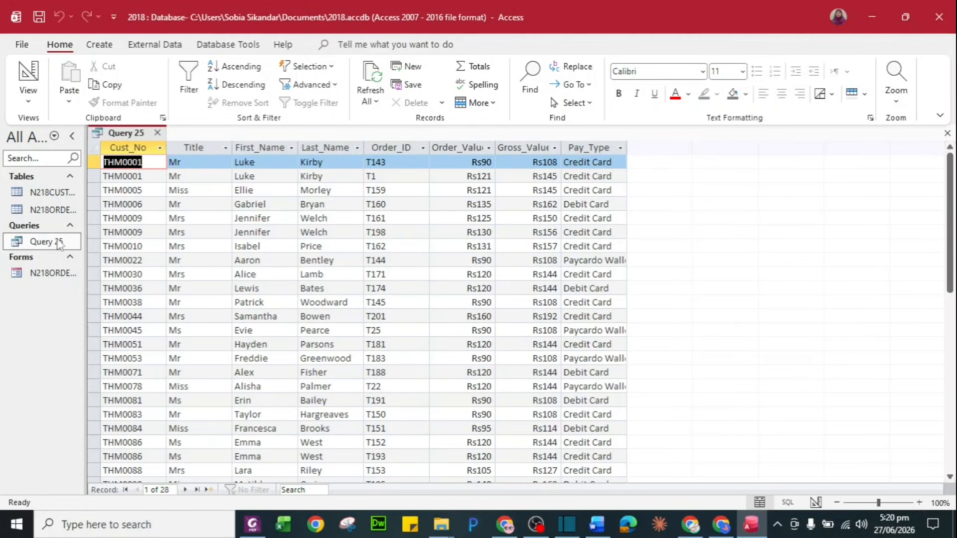
Close the Query 25 datasheet, reopen it in Design View to review, then close it
left_click(157, 133)
right_click(42, 245)
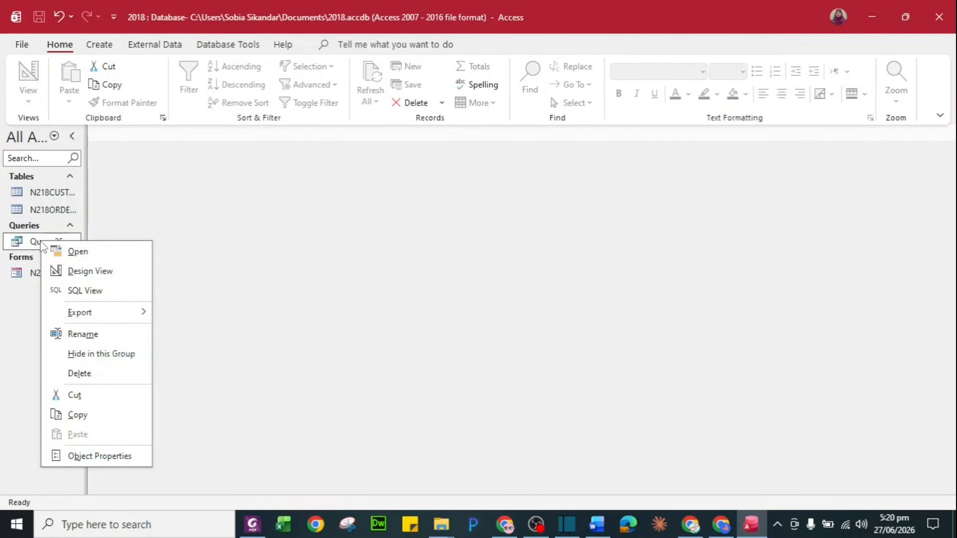
left_click(85, 271)
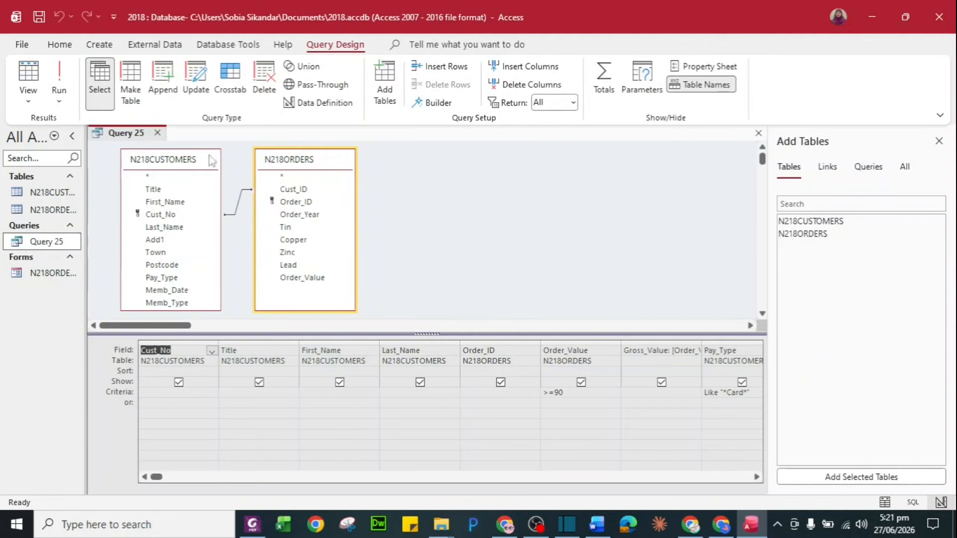
left_click(157, 133)
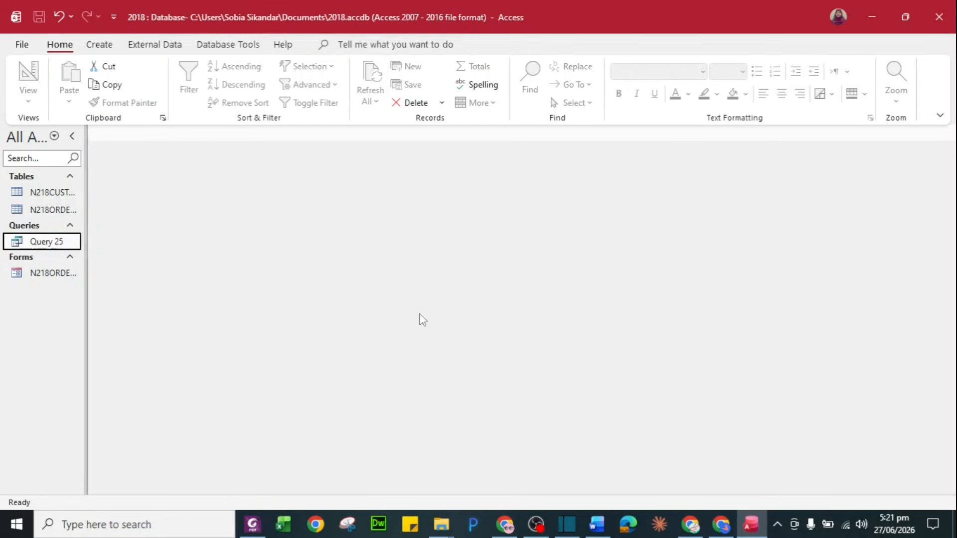
key("alt+Tab")
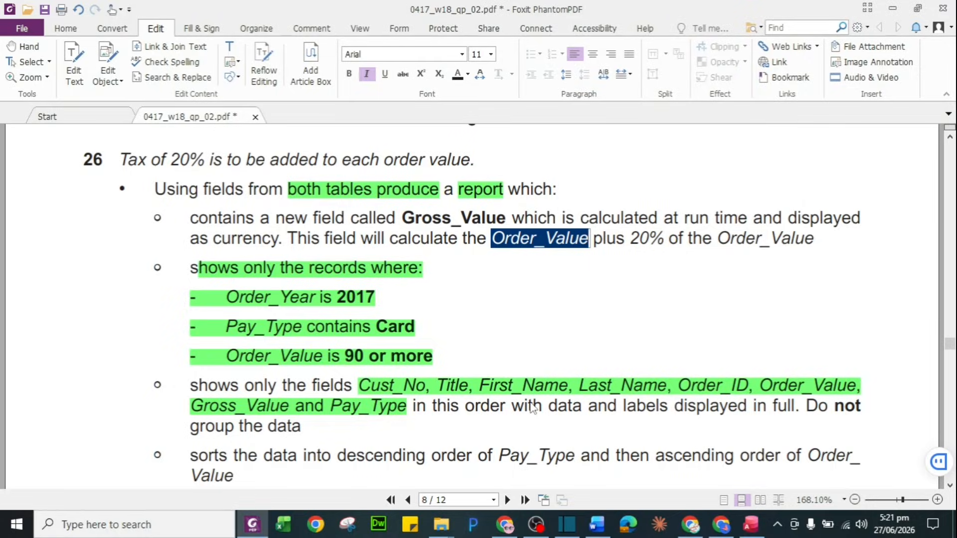
Turn on the Highlight tool from Foxit's Home toolset
scroll(533, 407, "down", 3)
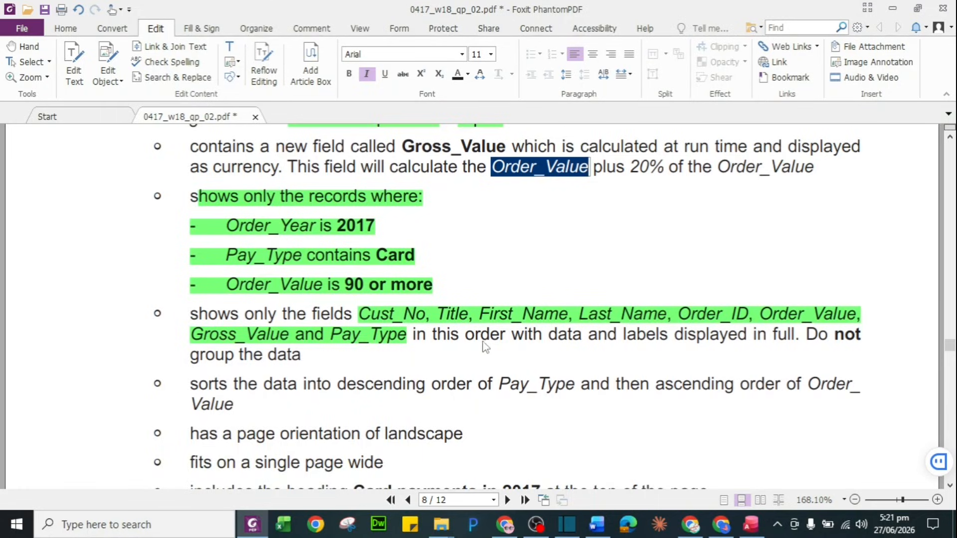
left_click(466, 338)
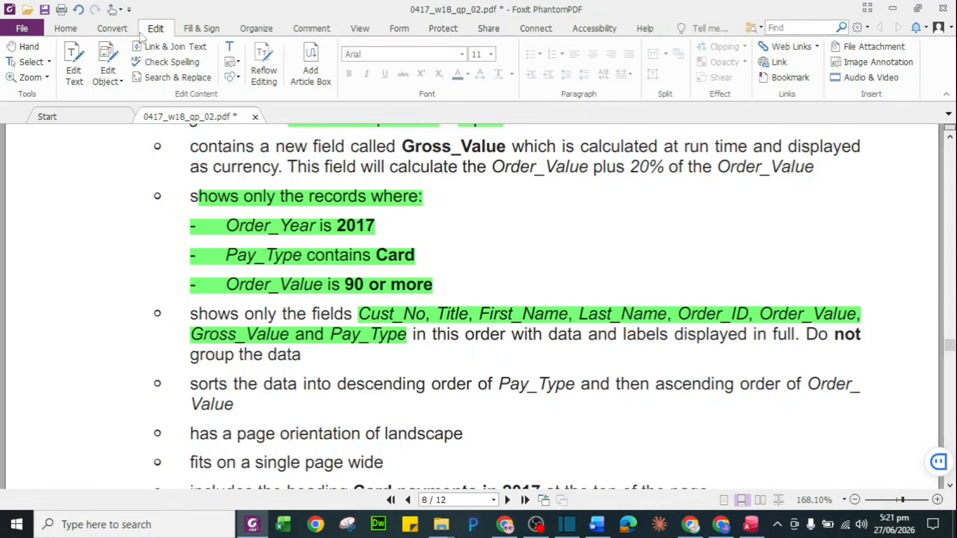
left_click(251, 31)
left_click(205, 30)
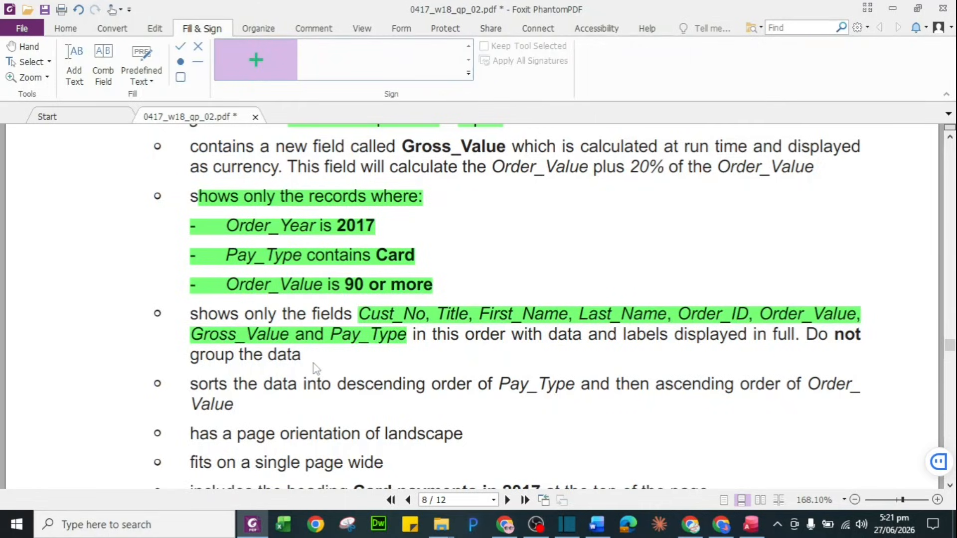
scroll(314, 369, "down", 1)
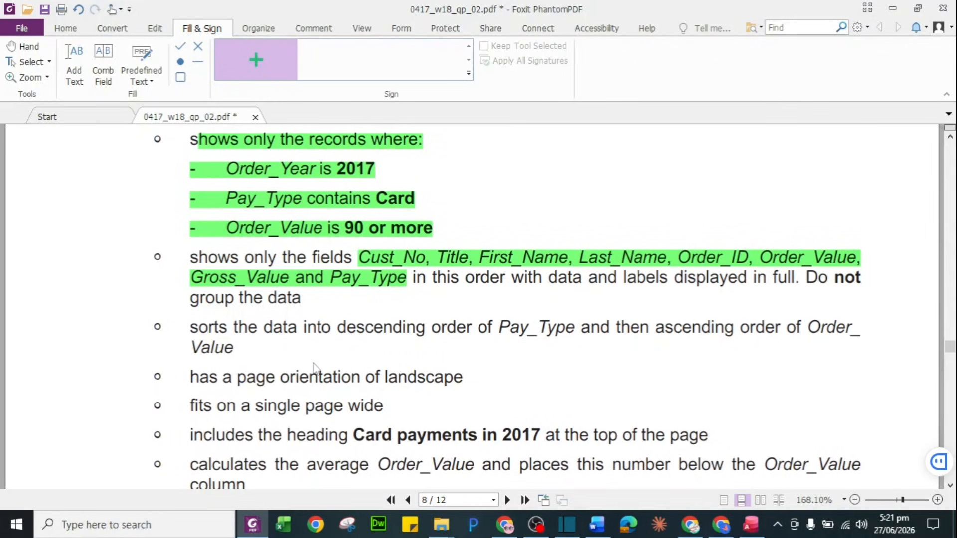
left_click(115, 29)
left_click(158, 31)
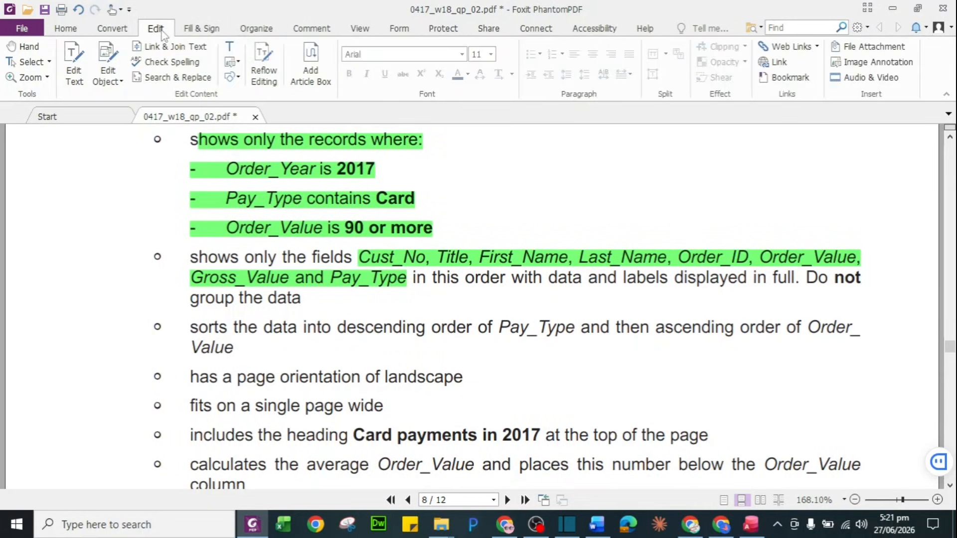
left_click(66, 29)
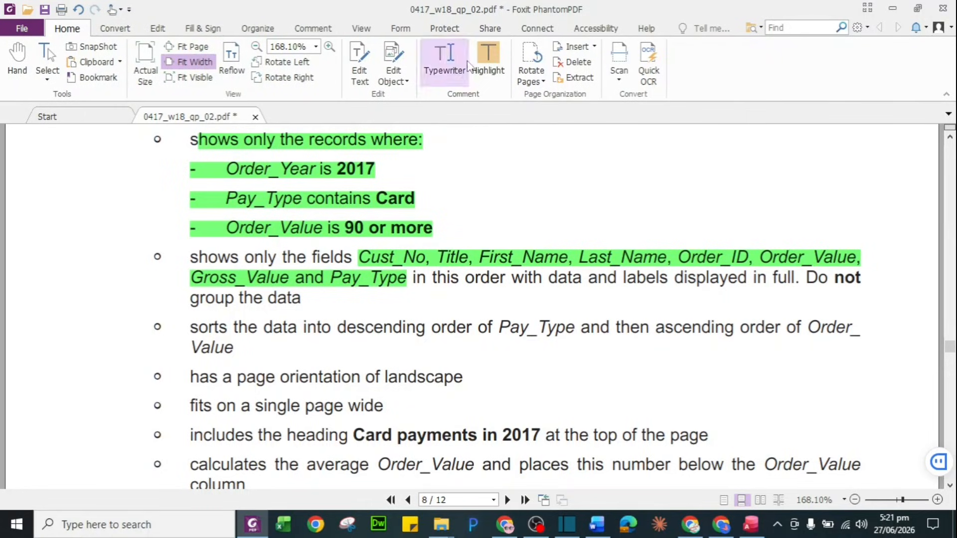
left_click(482, 61)
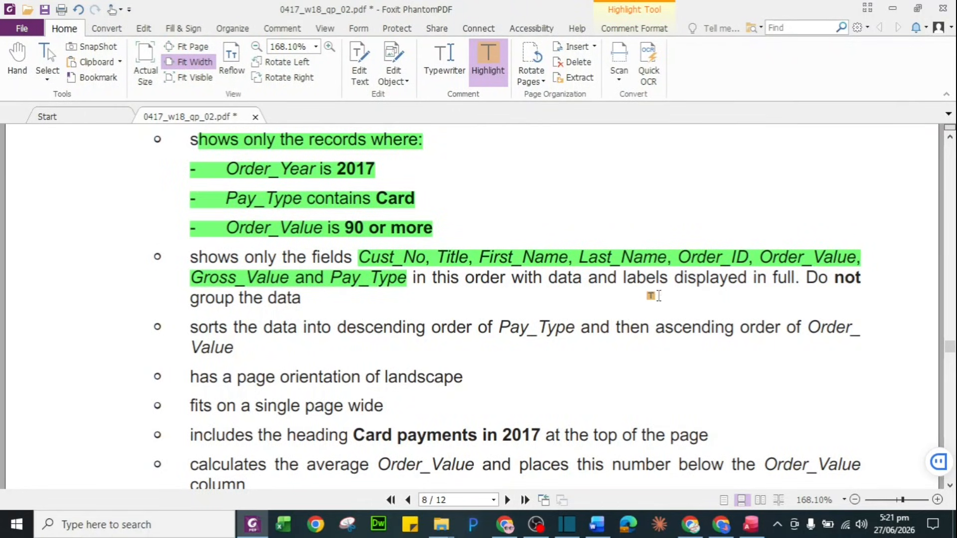
Highlight 'Do not group', the sort-order requirement and 'orientation of landscape' in green
left_click_drag(805, 278, 234, 298)
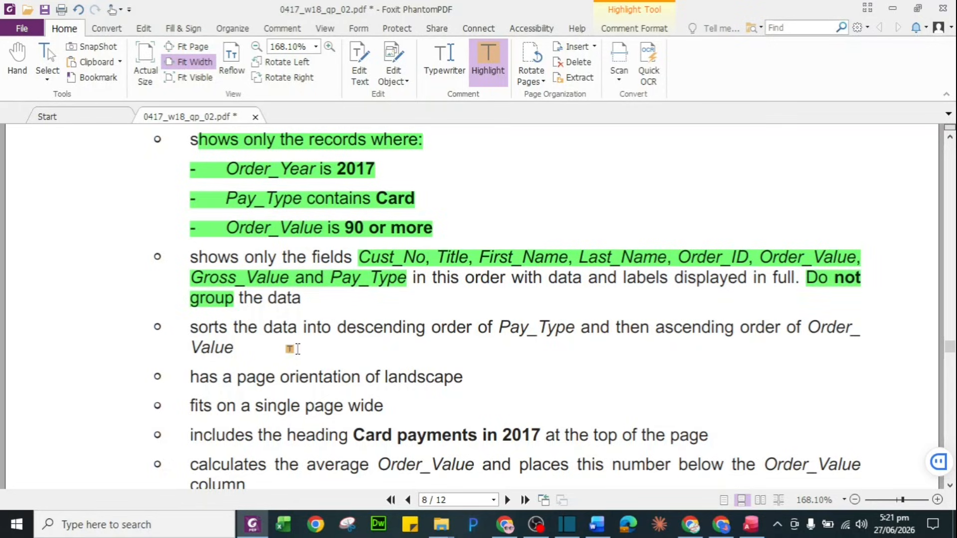
left_click_drag(196, 330, 239, 352)
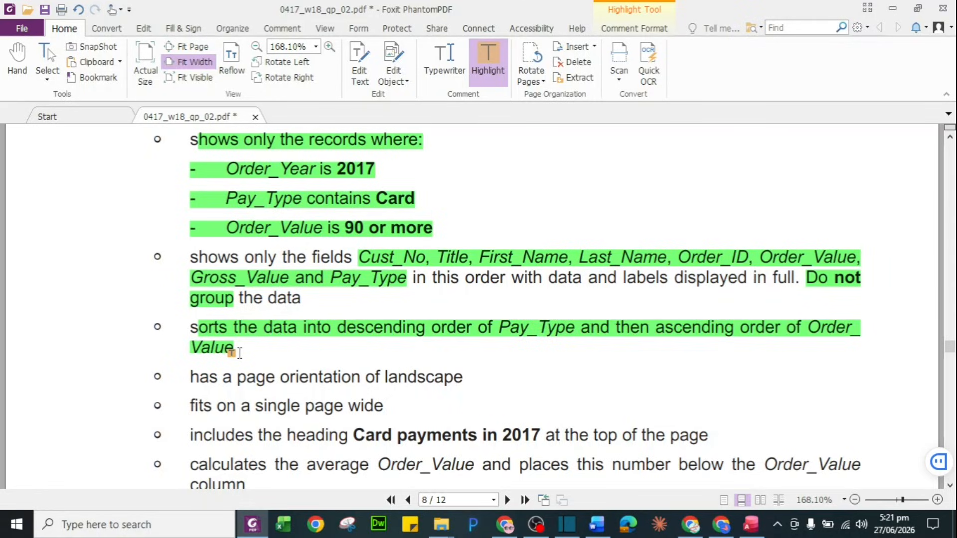
scroll(299, 368, "down", 2)
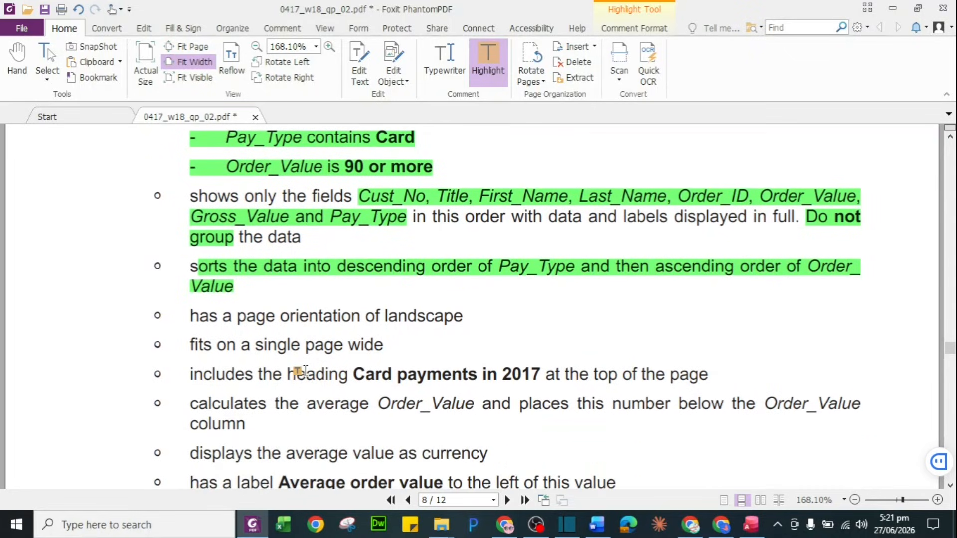
left_click_drag(280, 317, 459, 328)
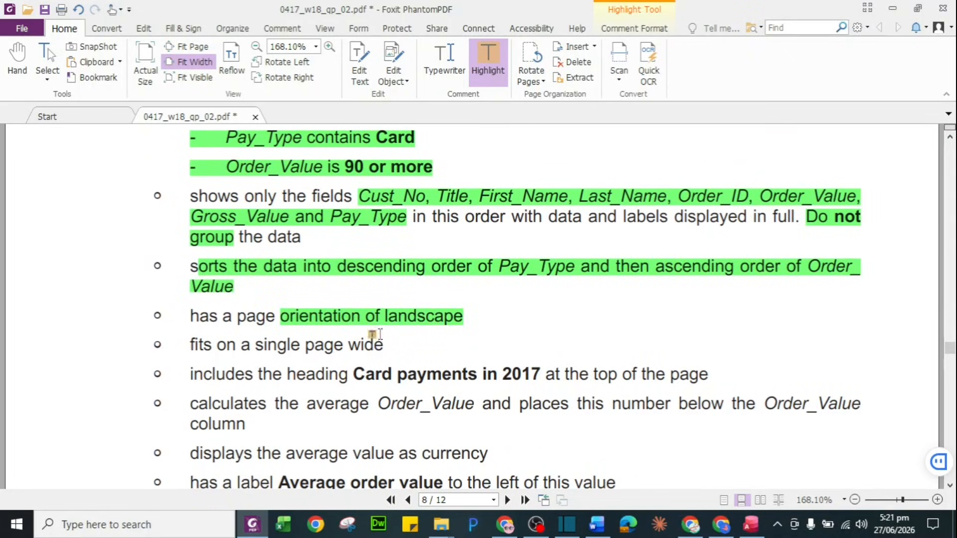
scroll(353, 327, "up", 1)
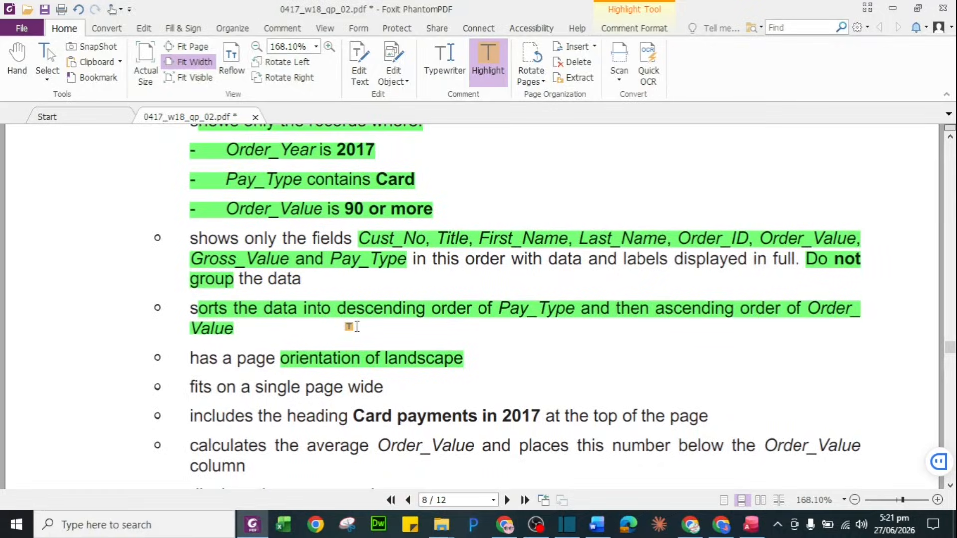
key("alt+Tab")
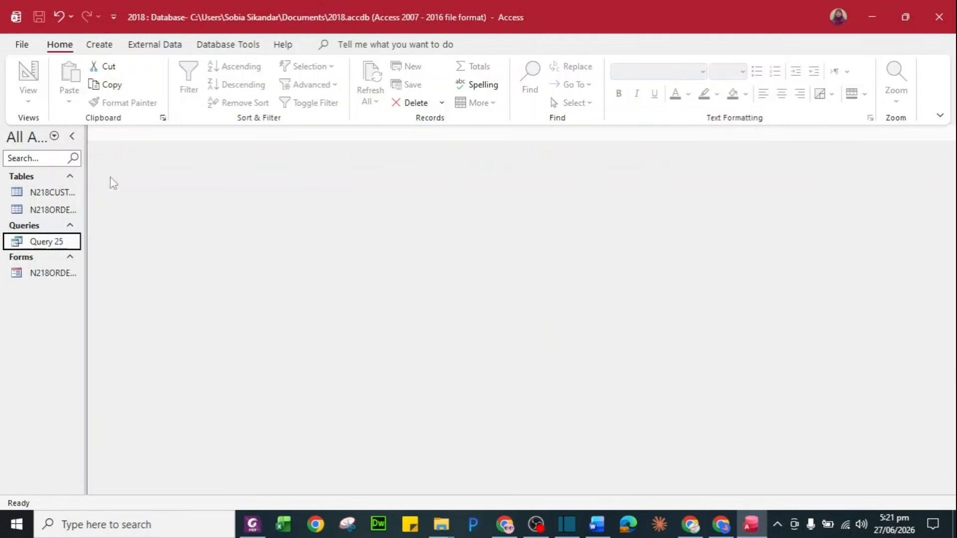
Start the Report Wizard on Query 25 and add all eight fields
left_click(99, 44)
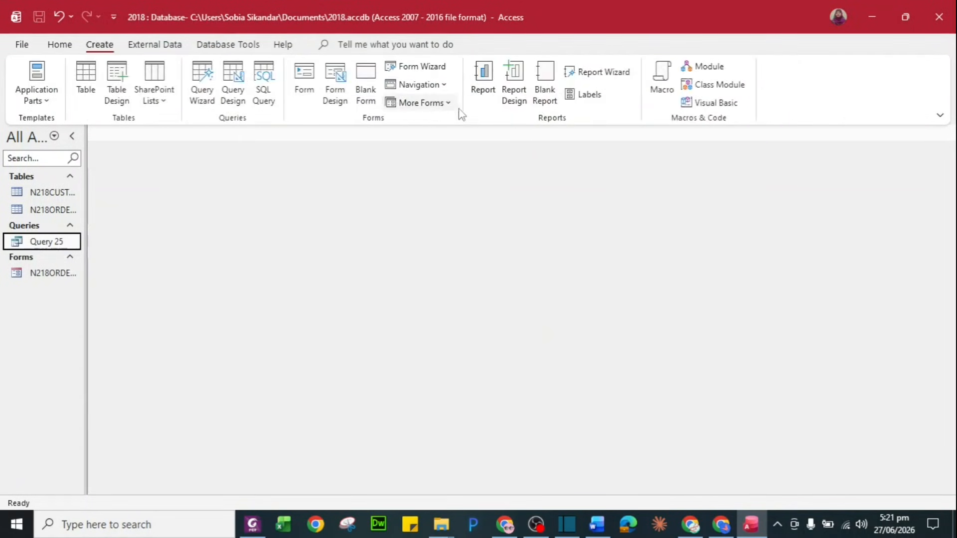
left_click(613, 74)
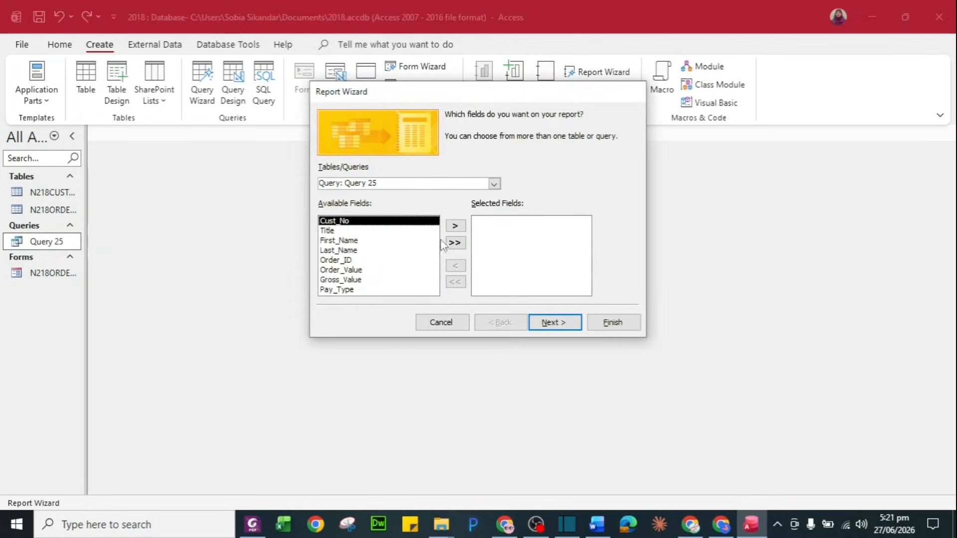
left_click(494, 184)
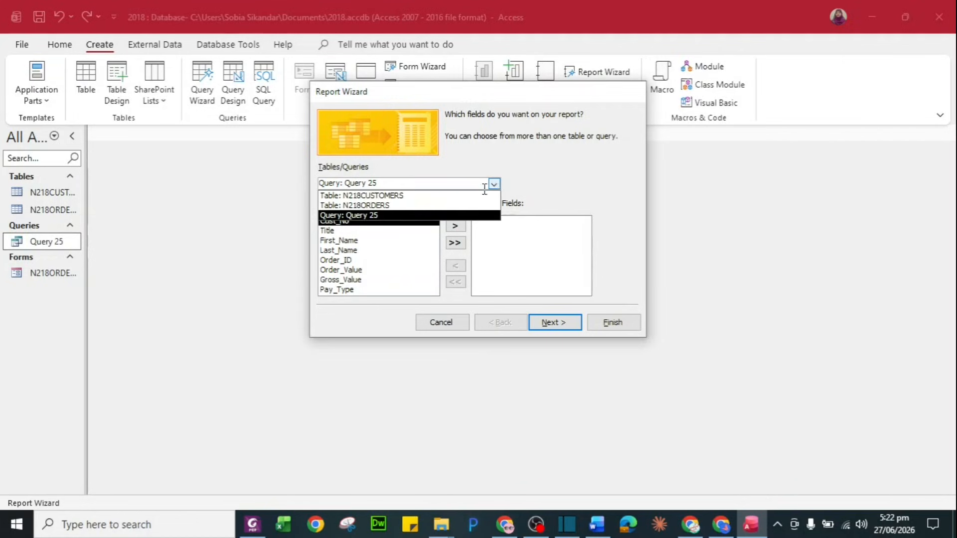
left_click(389, 215)
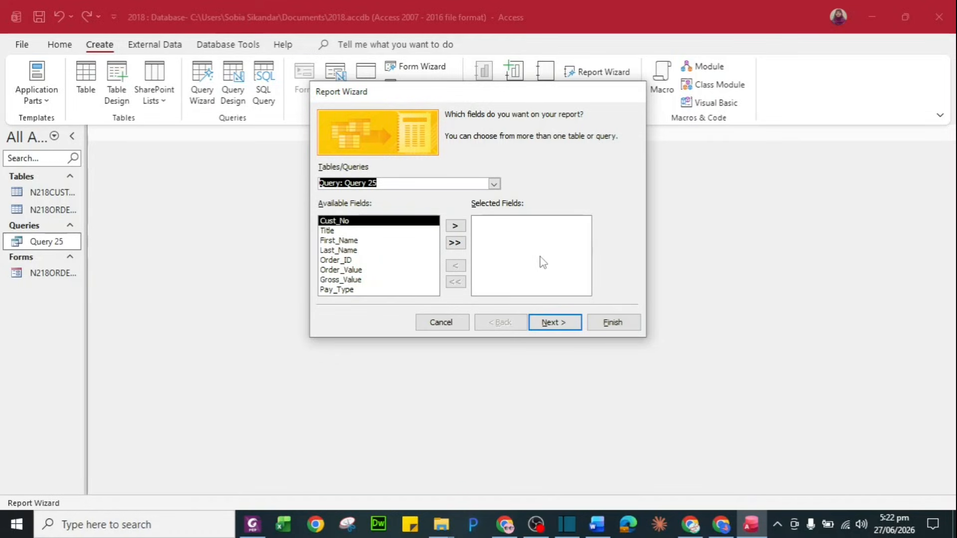
left_click(455, 243)
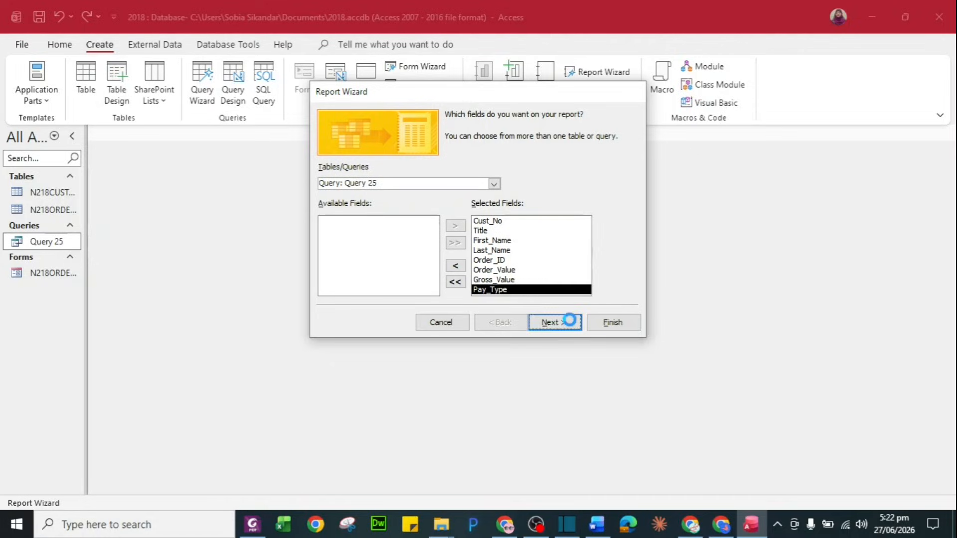
View the data by N218ORDERS and skip the grouping and sorting pages
left_click(553, 323)
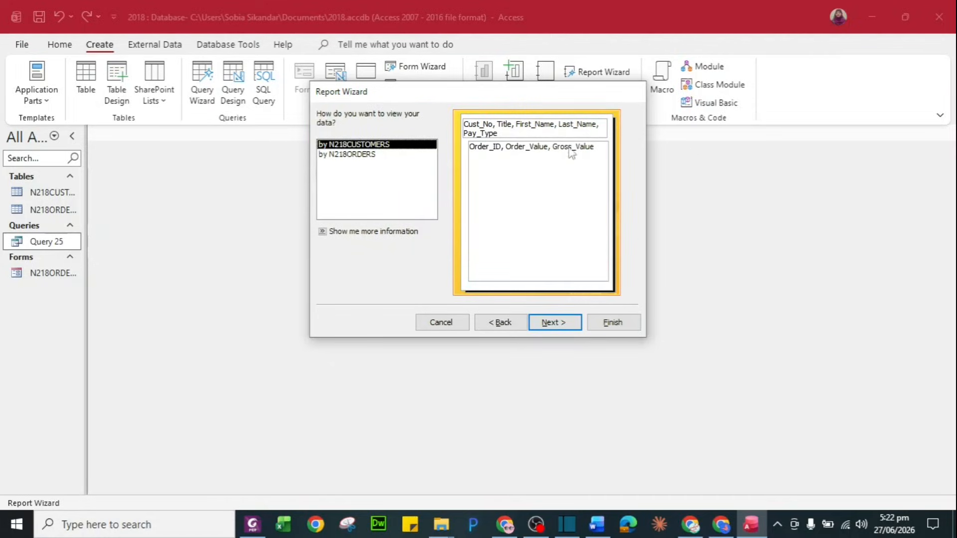
left_click(354, 155)
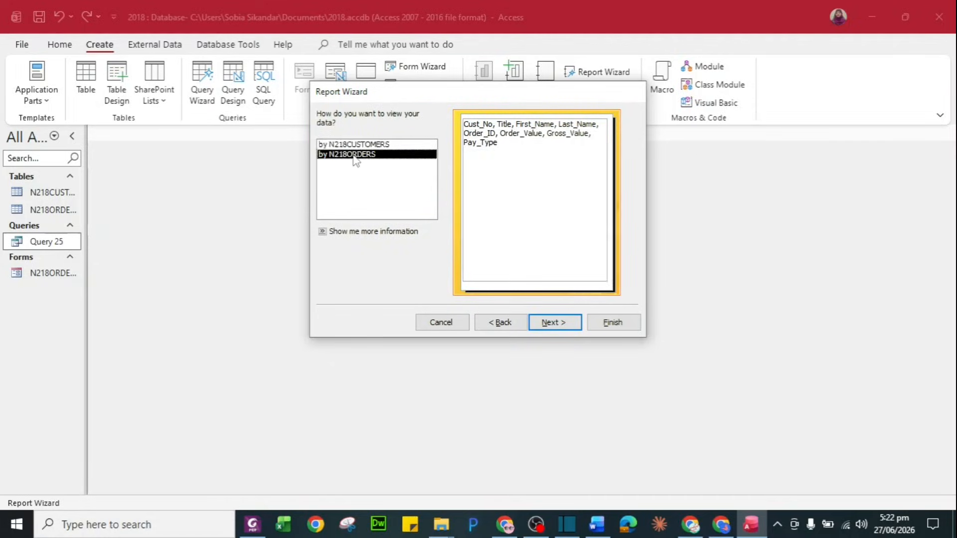
left_click(554, 323)
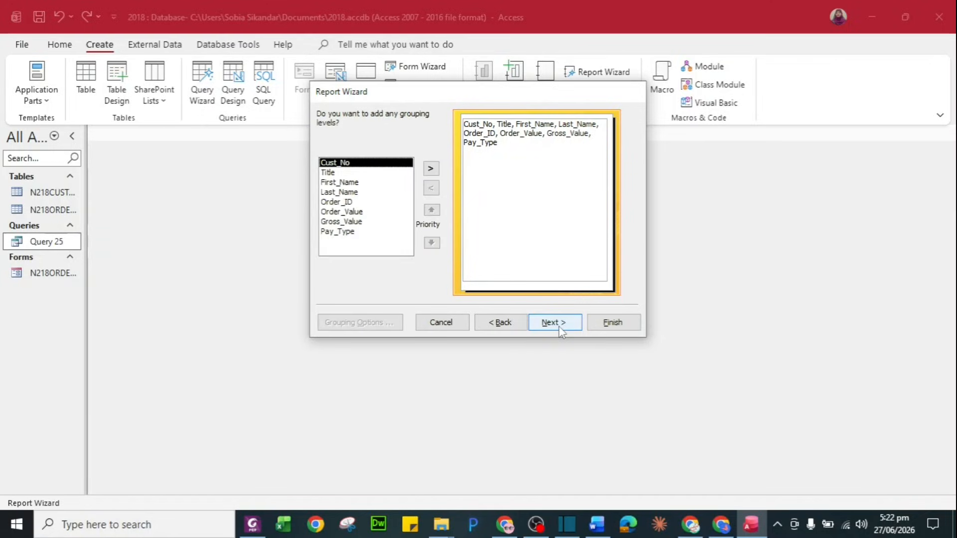
left_click(558, 323)
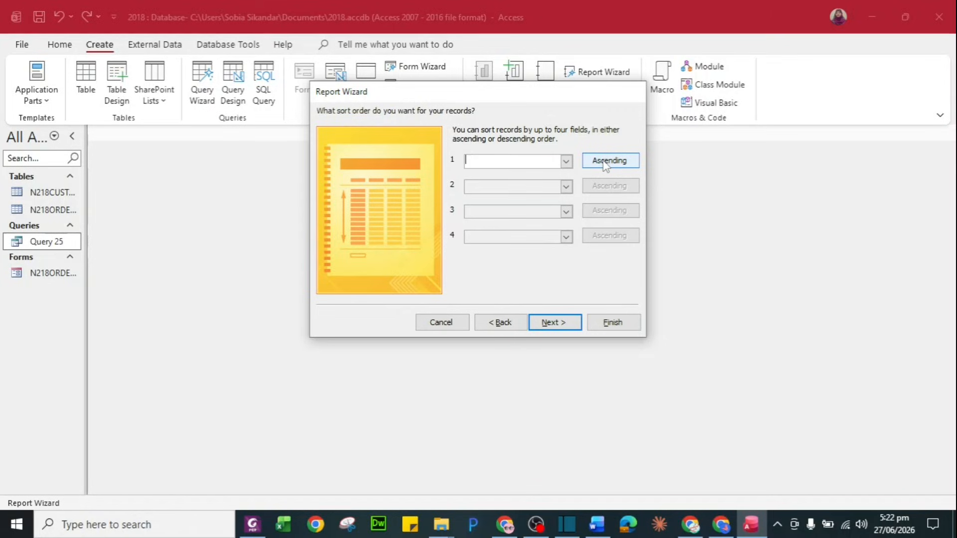
left_click(565, 326)
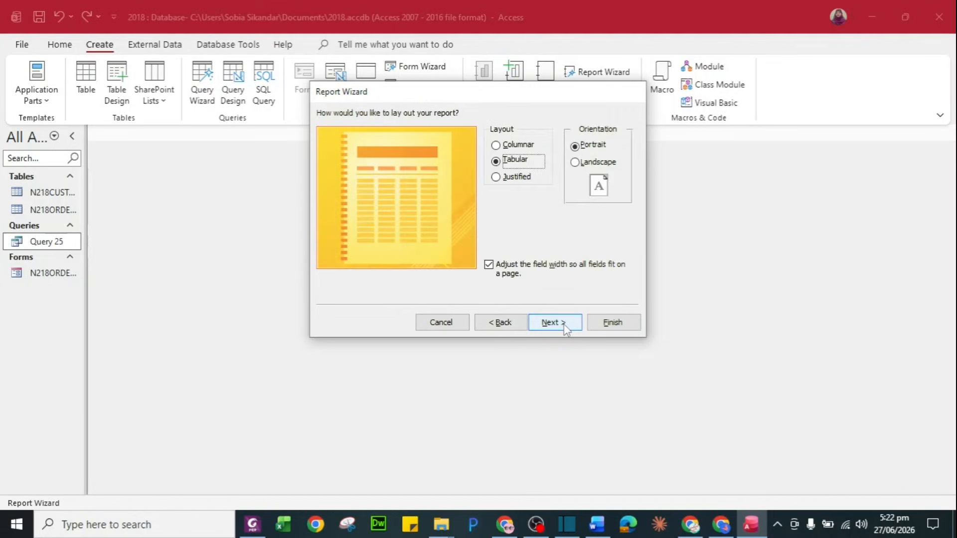
Choose landscape orientation, title the report 'N218ORDERS Report' and finish to preview it
left_click(600, 166)
key("alt+Tab")
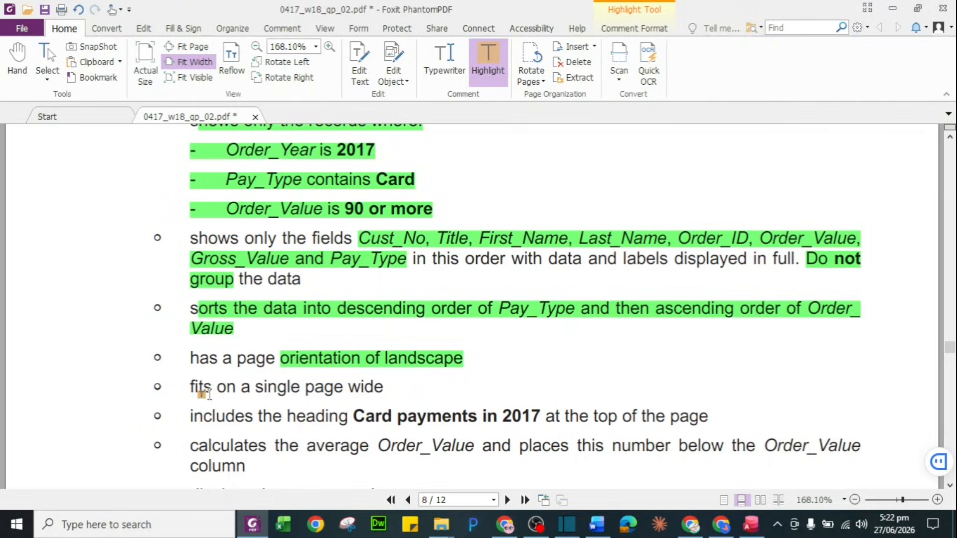
key("alt+Tab")
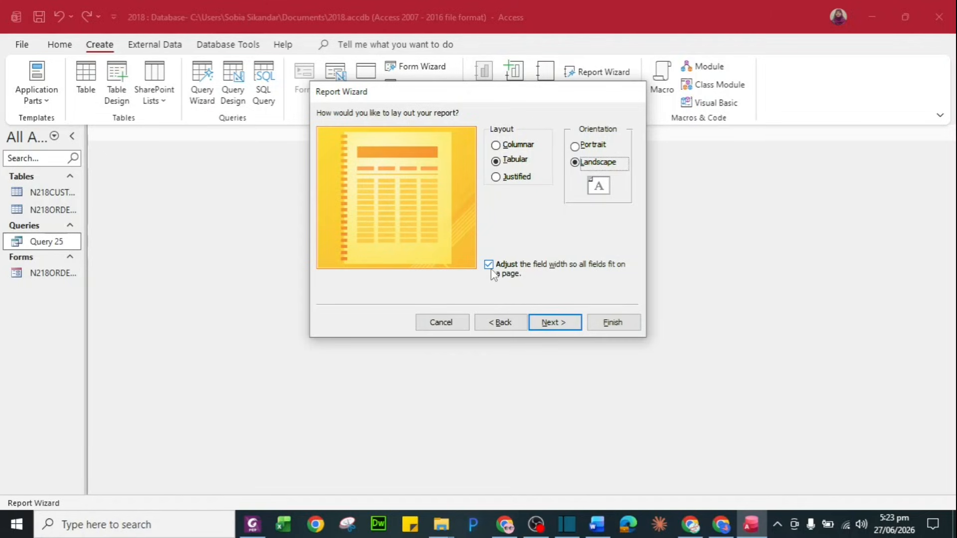
left_click(567, 323)
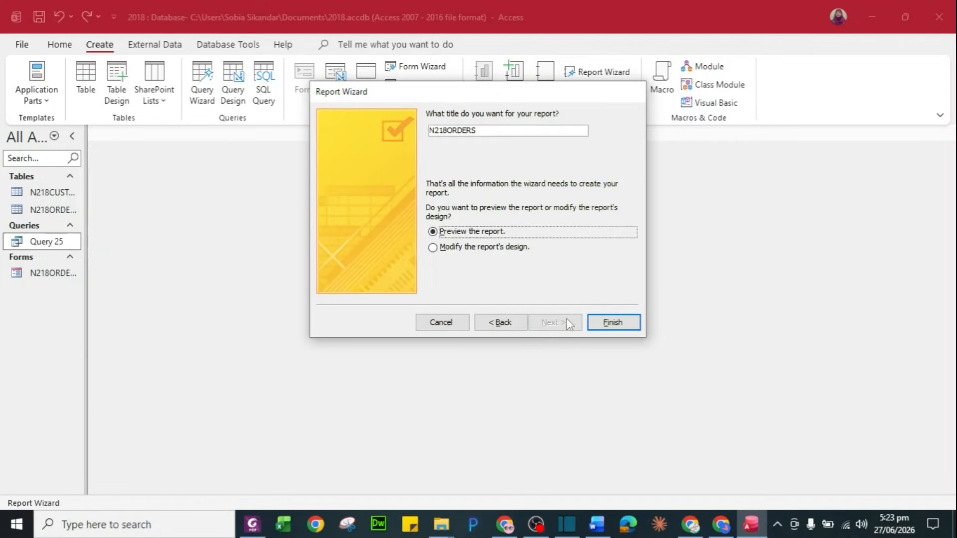
left_click(495, 131)
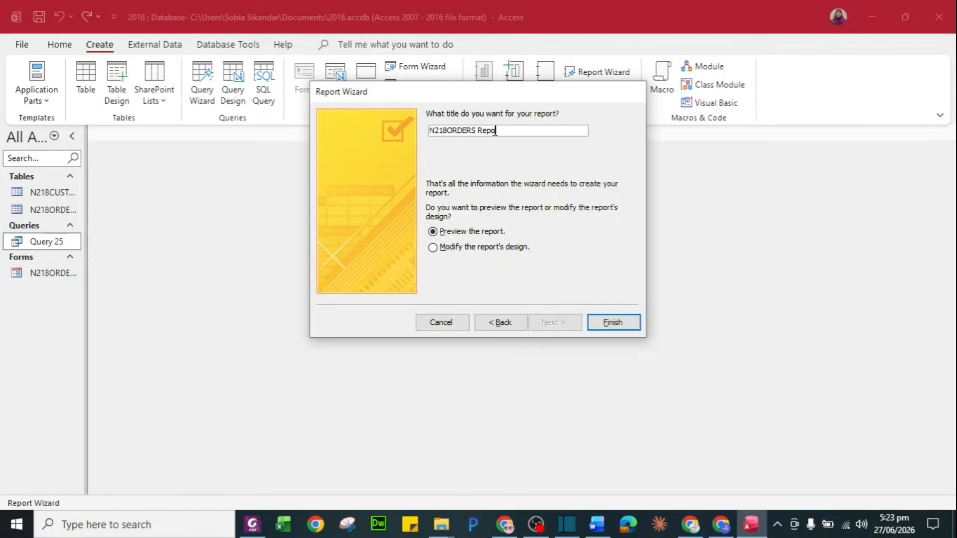
left_click(610, 328)
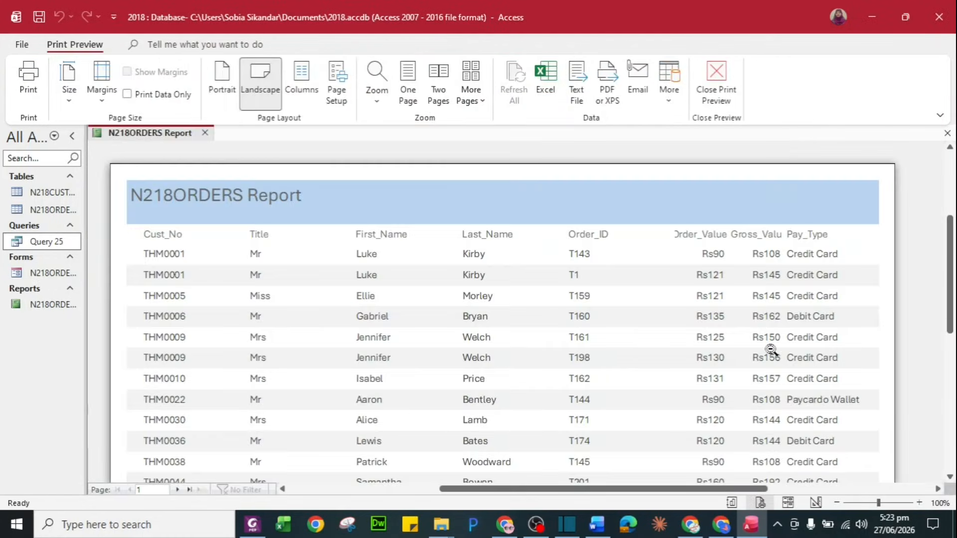
Open N218ORDERS Report in Design View and check the question paper's requirements
scroll(768, 350, "down", 5)
scroll(768, 350, "up", 5)
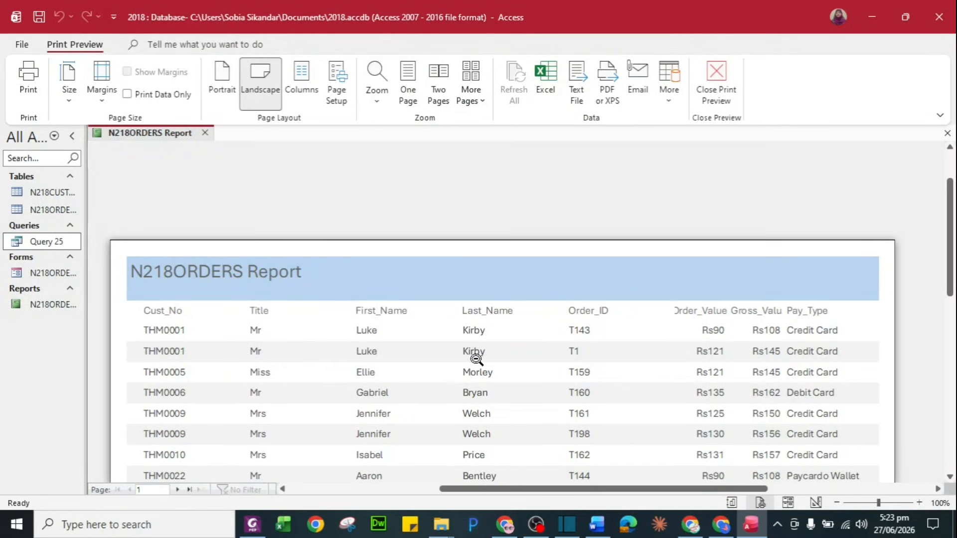
scroll(471, 355, "down", 10)
scroll(471, 354, "up", 10)
scroll(476, 358, "down", 5)
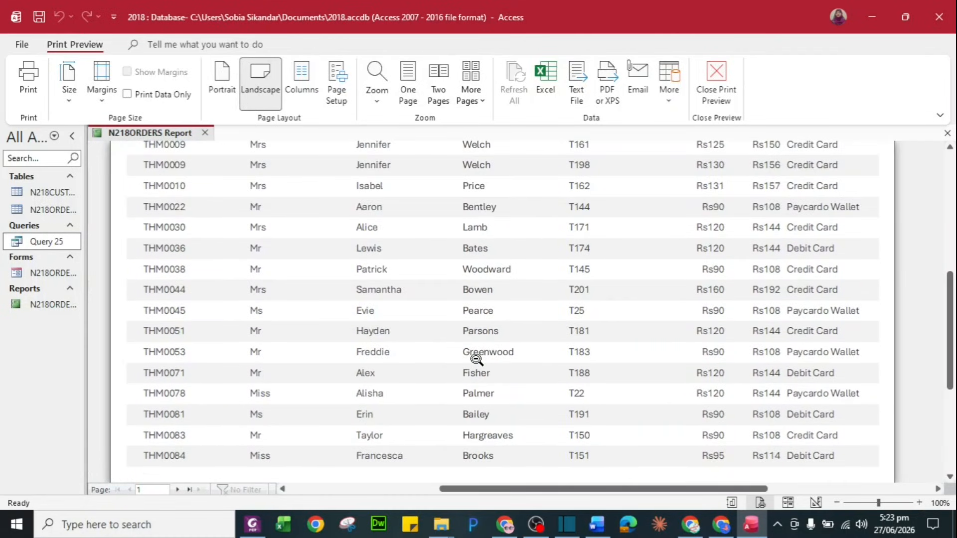
left_click(44, 307)
right_click(43, 306)
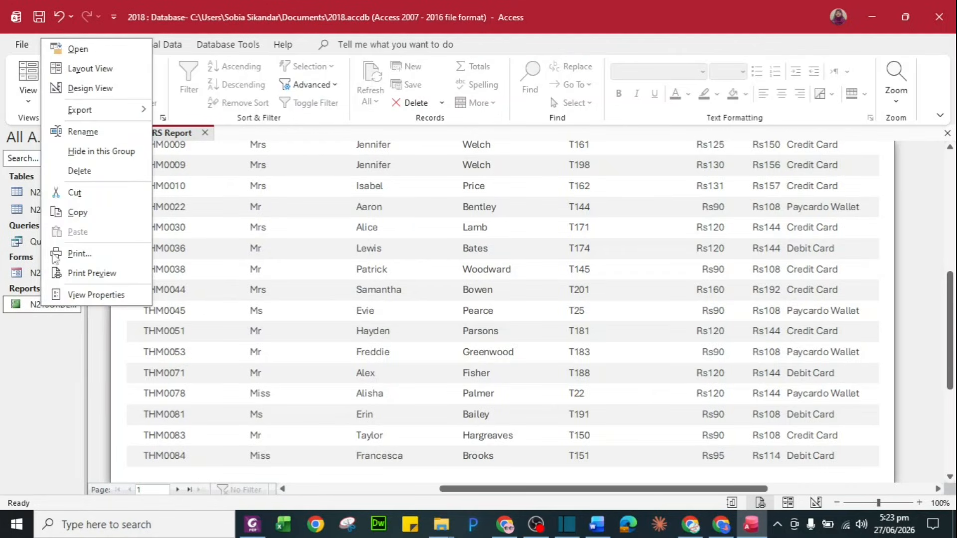
left_click(80, 88)
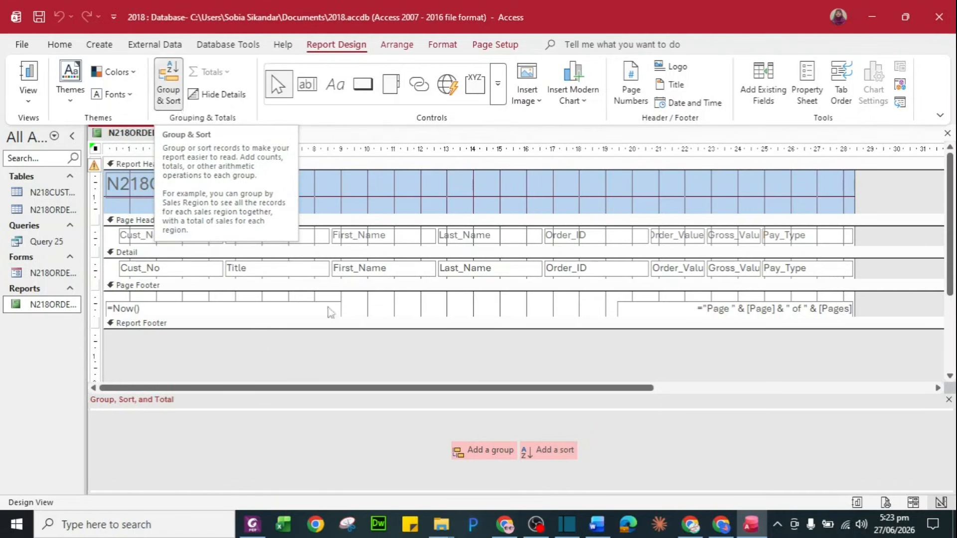
key("alt+Tab")
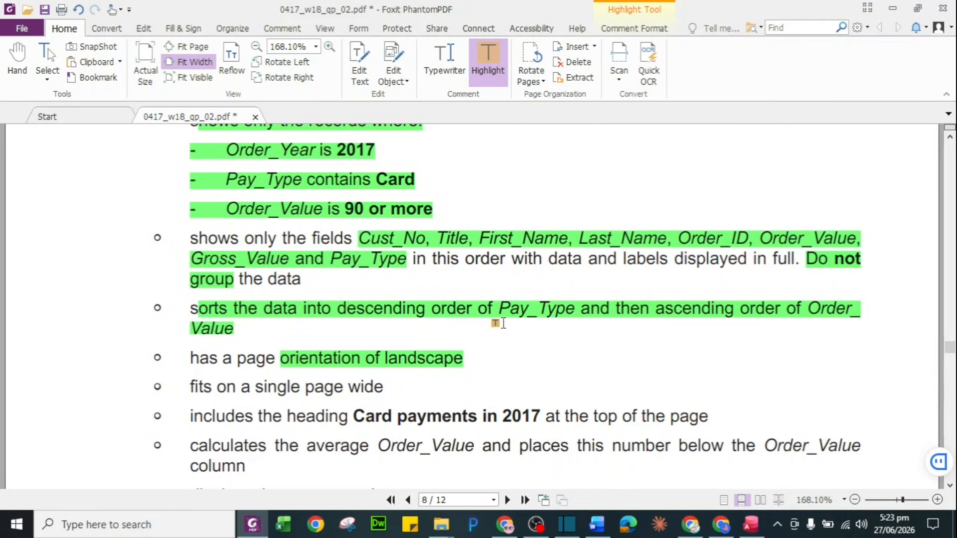
key("alt+Tab")
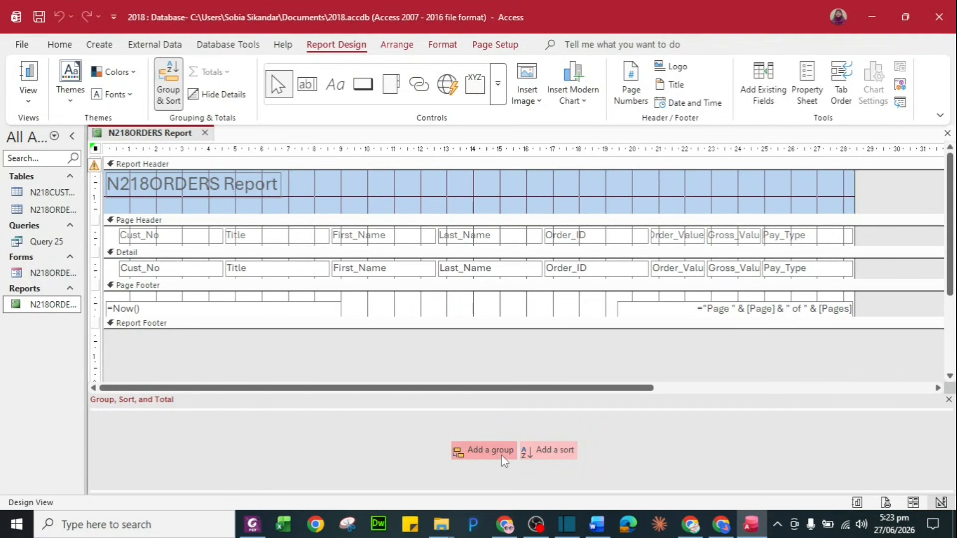
Add a sort on Pay_Type in descending order (Z on top)
left_click(546, 453)
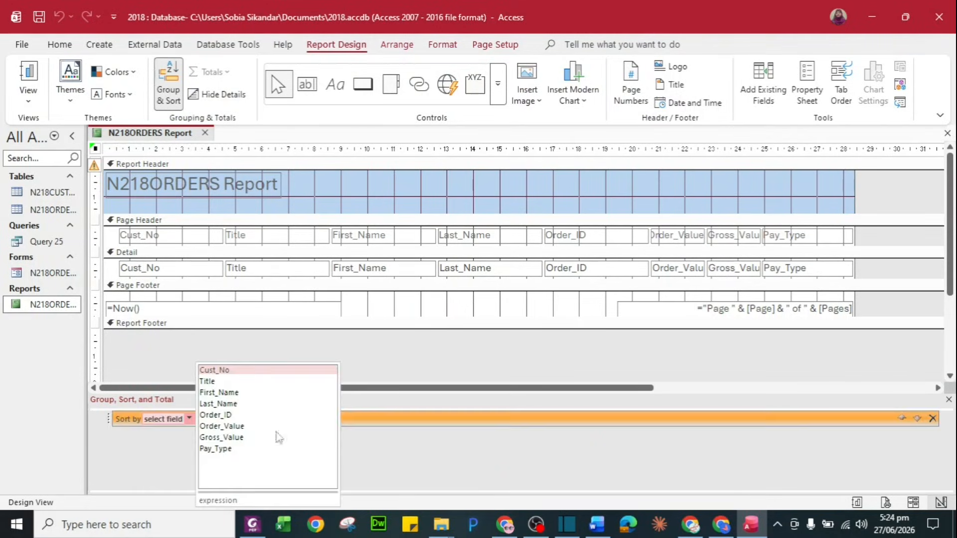
left_click(239, 449)
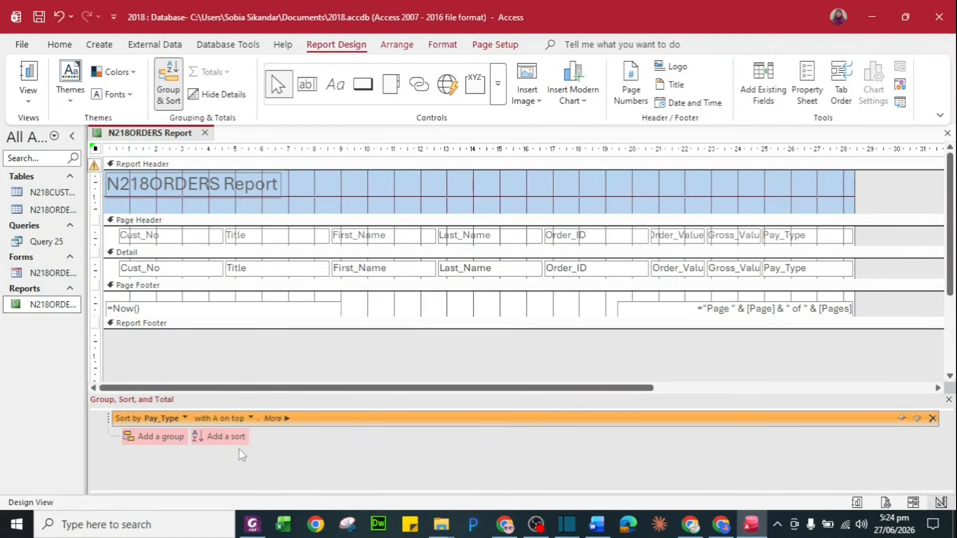
left_click(280, 418)
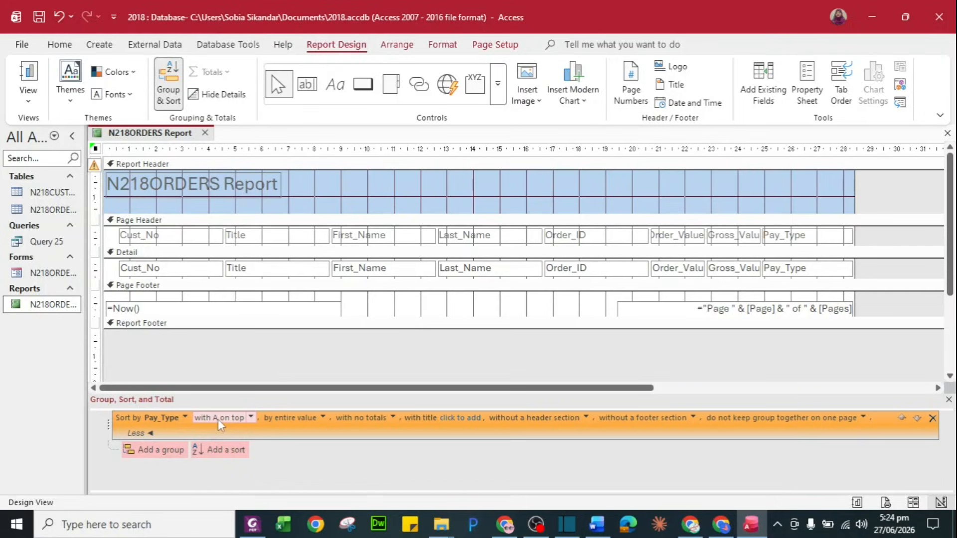
left_click(250, 418)
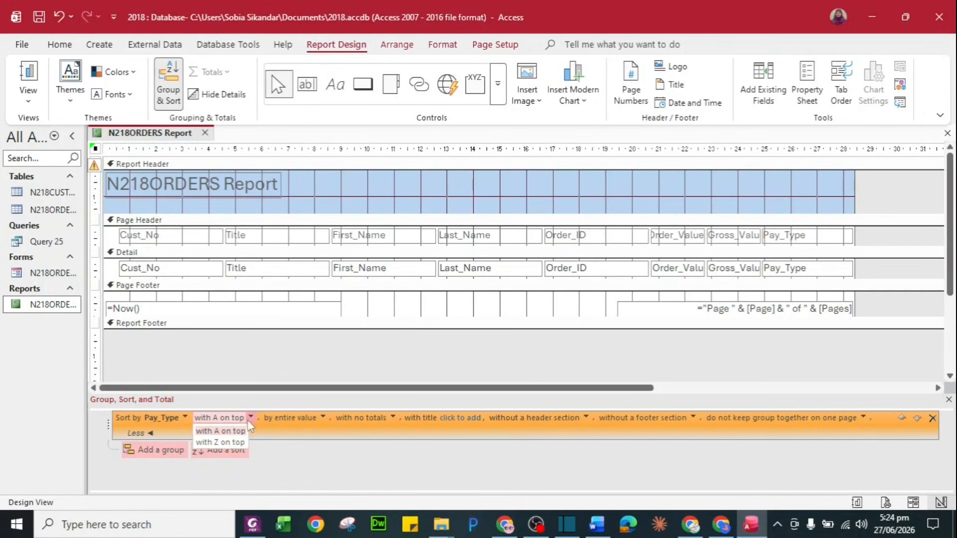
left_click(230, 442)
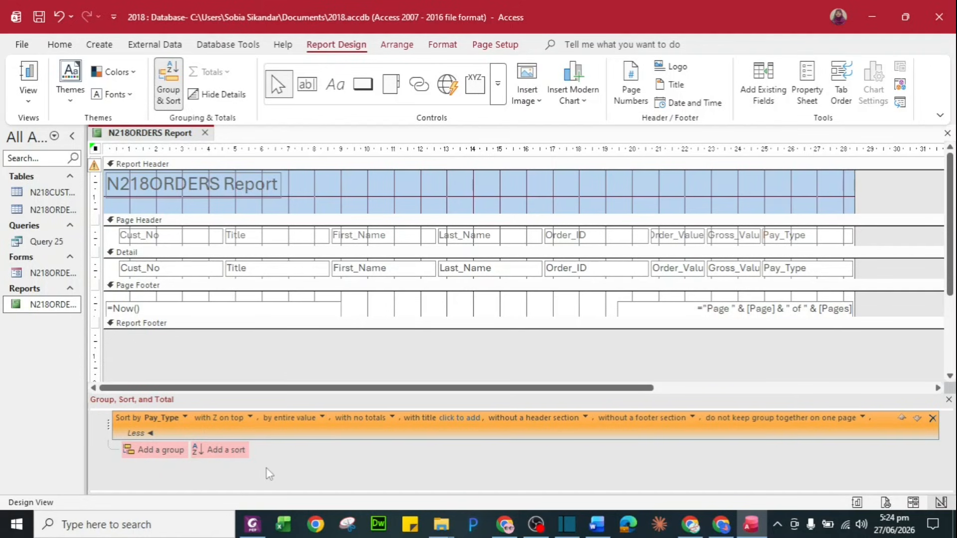
Add a second sort on Order_Value, smallest to largest, and open the report
key("alt+Tab")
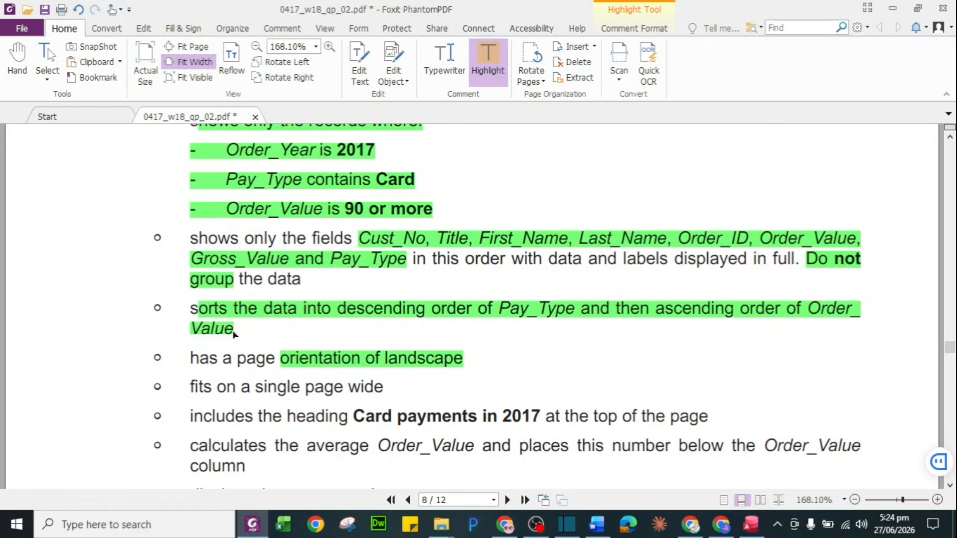
key("alt+Tab")
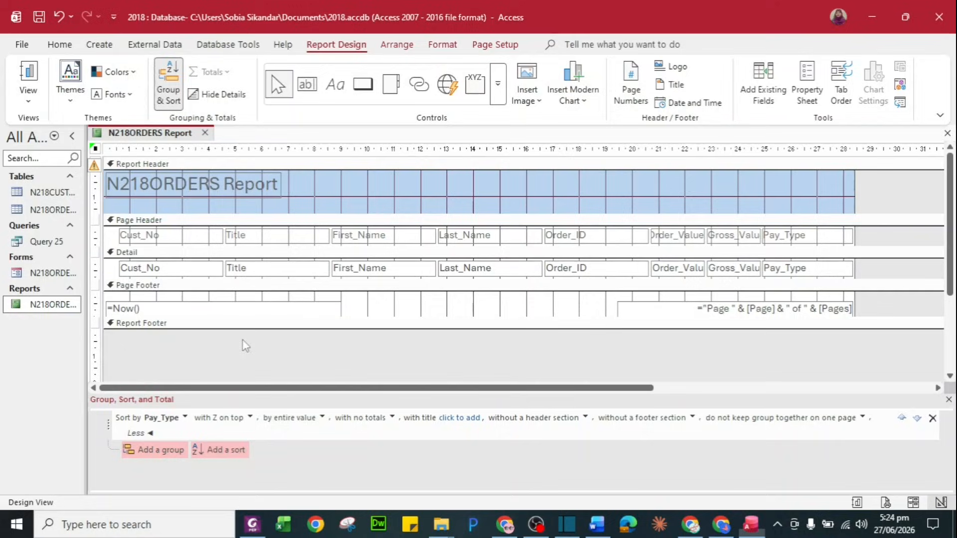
left_click(218, 452)
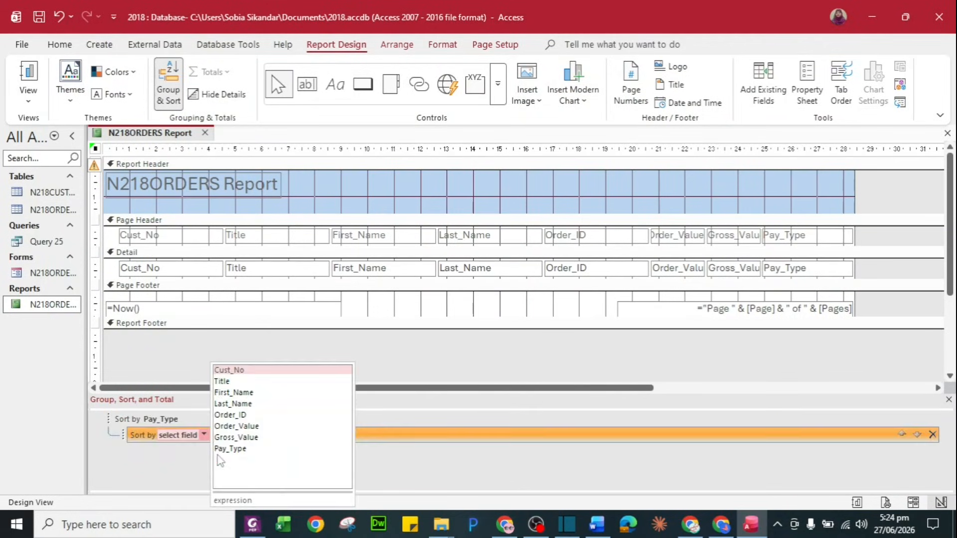
left_click(258, 425)
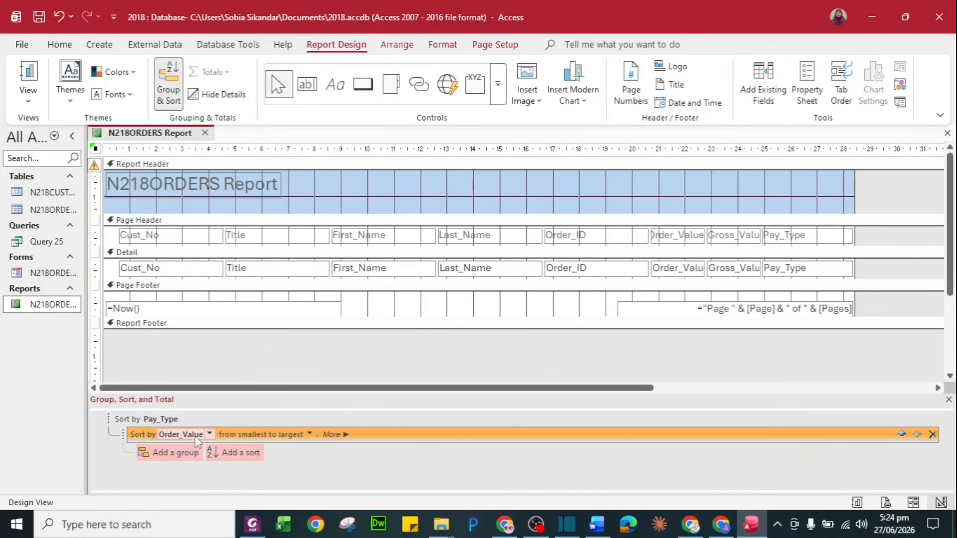
double_click(39, 308)
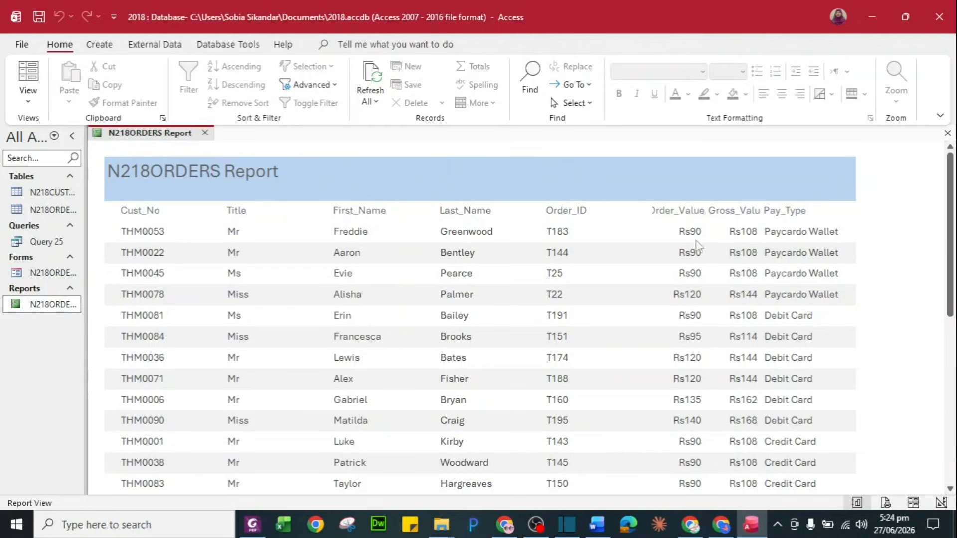
Reopen the report and scroll rows ordered Paycardo Wallet, Debit Card, Credit Card
right_click(49, 308)
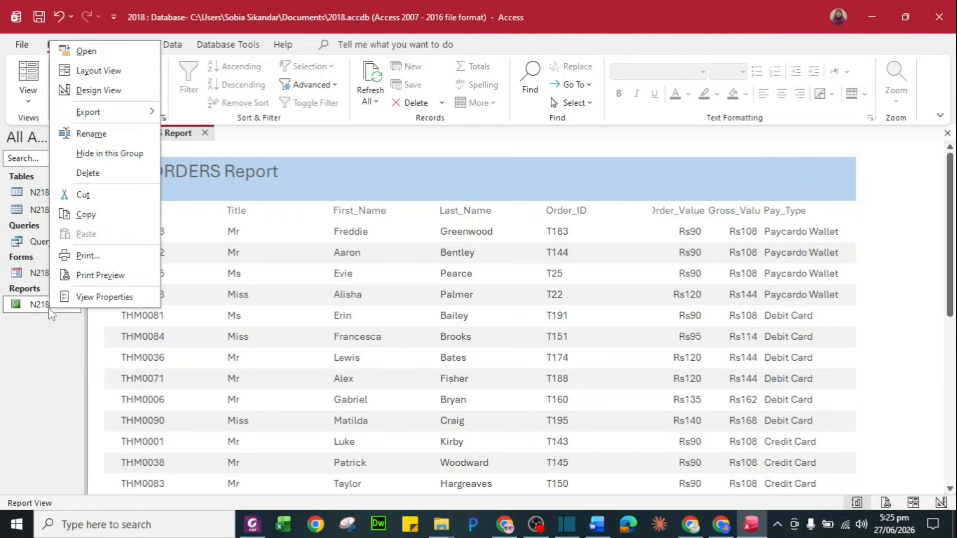
left_click(105, 90)
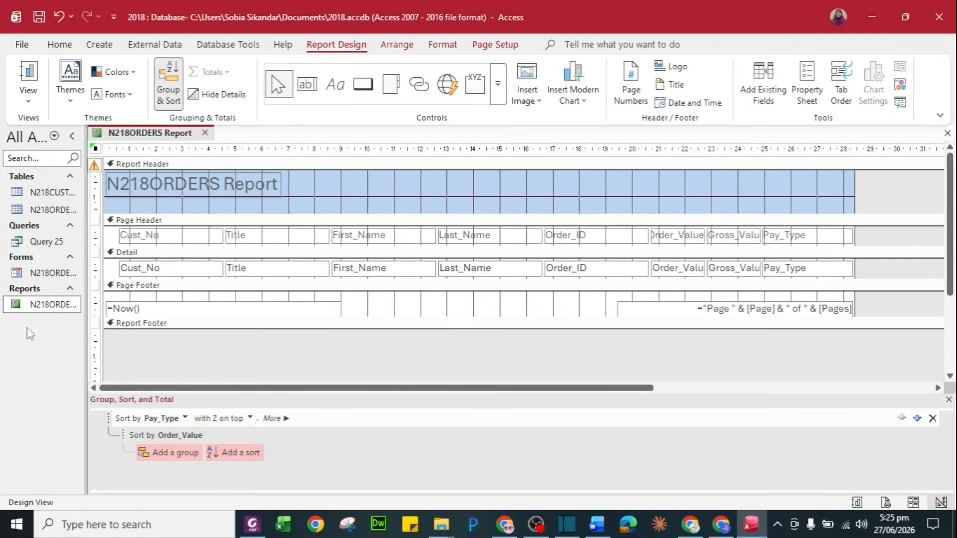
double_click(38, 305)
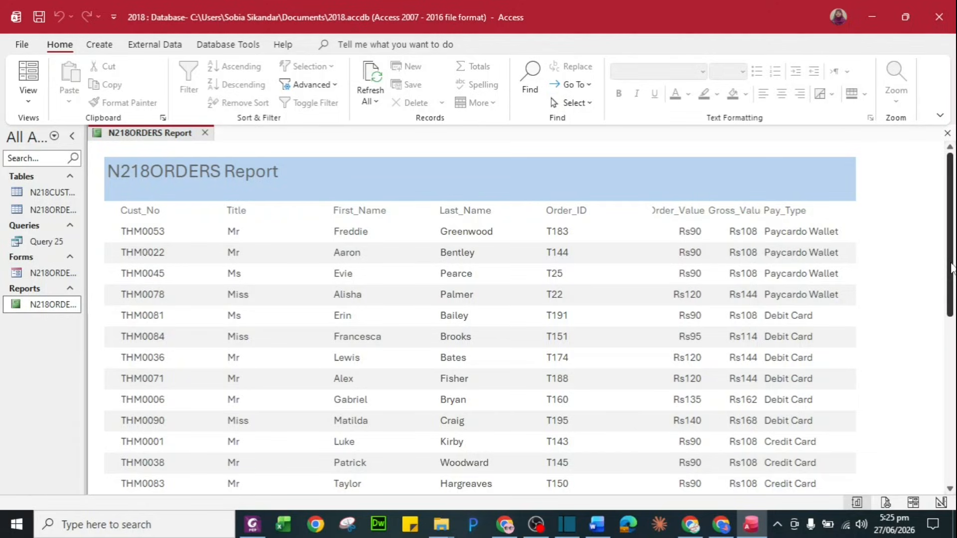
left_click_drag(951, 263, 952, 452)
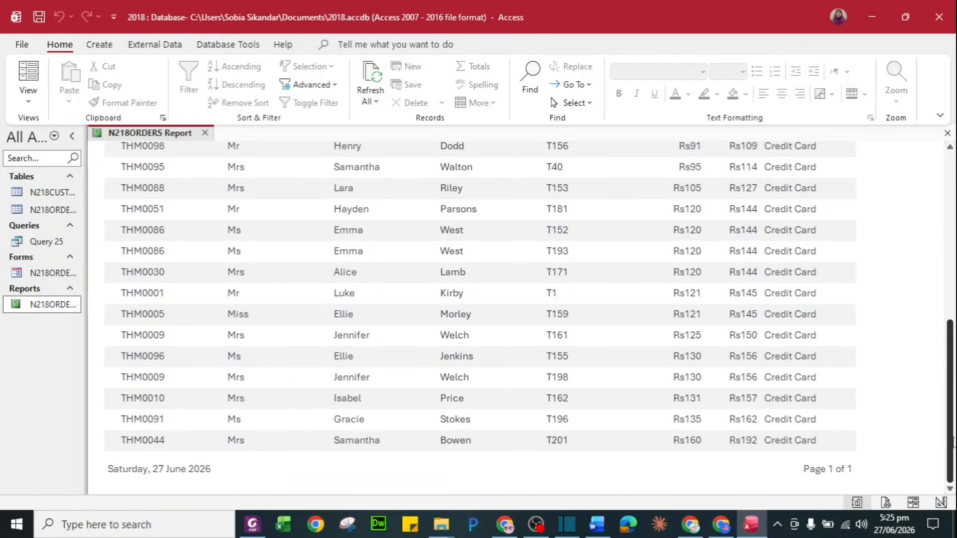
scroll(635, 219, "up", 10)
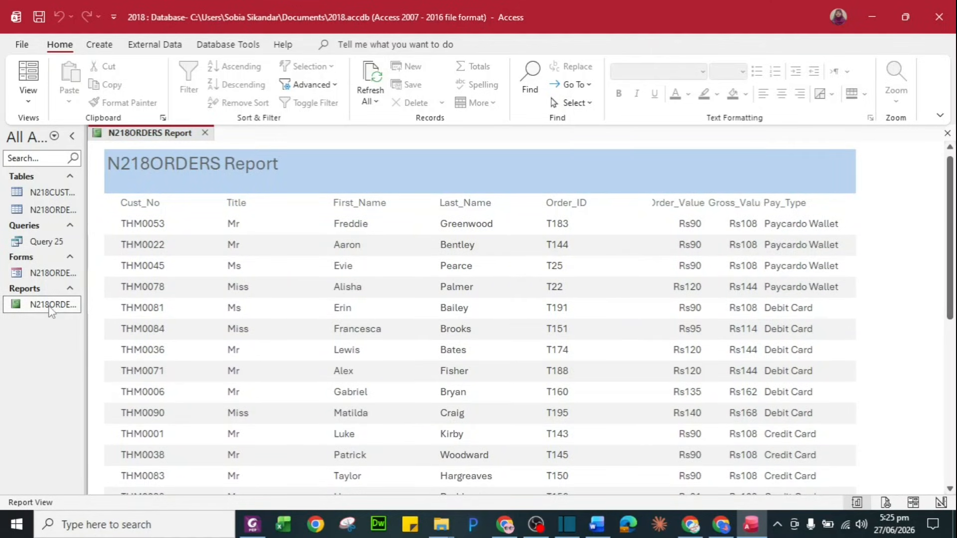
key("alt+Tab")
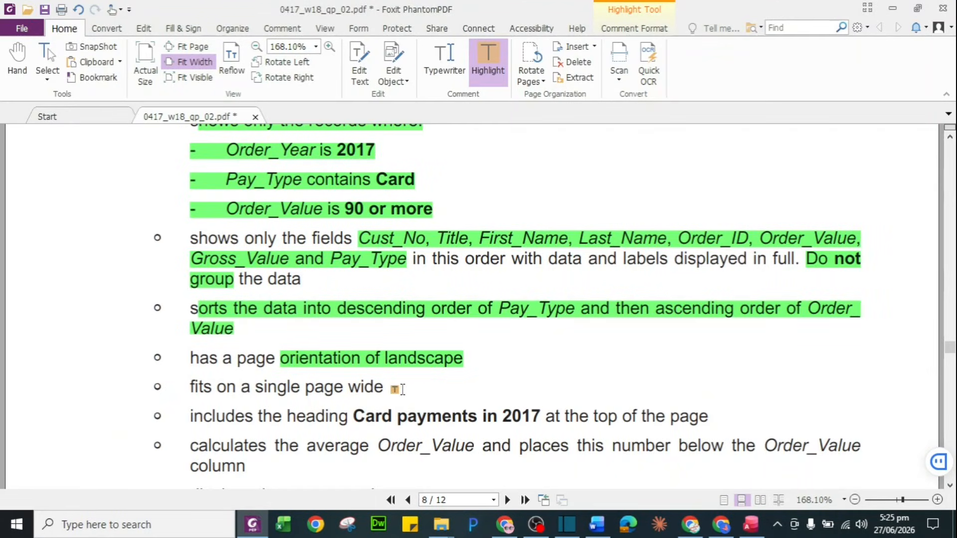
Highlight 'single page wide' in green and select the heading 'Card payments in 2017'
left_click_drag(254, 387, 377, 390)
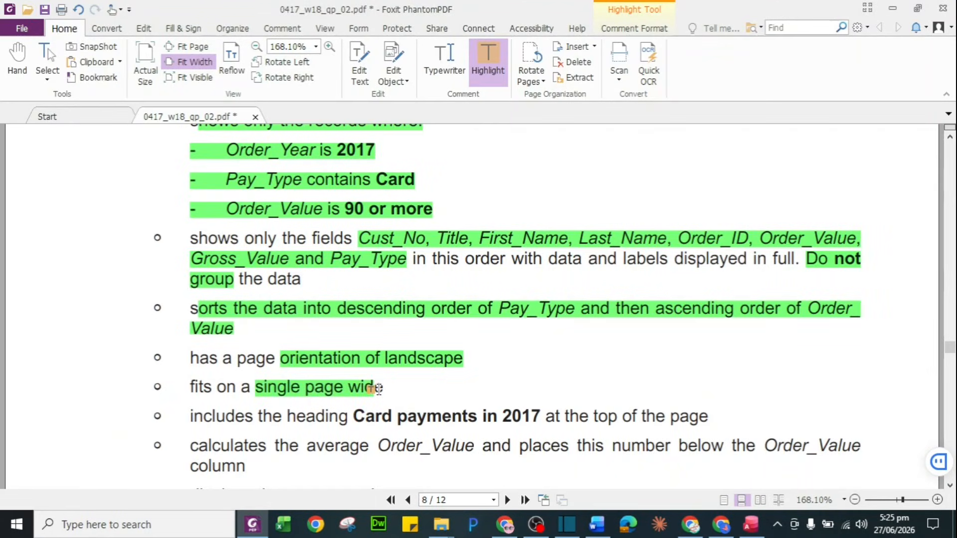
scroll(319, 446, "down", 3)
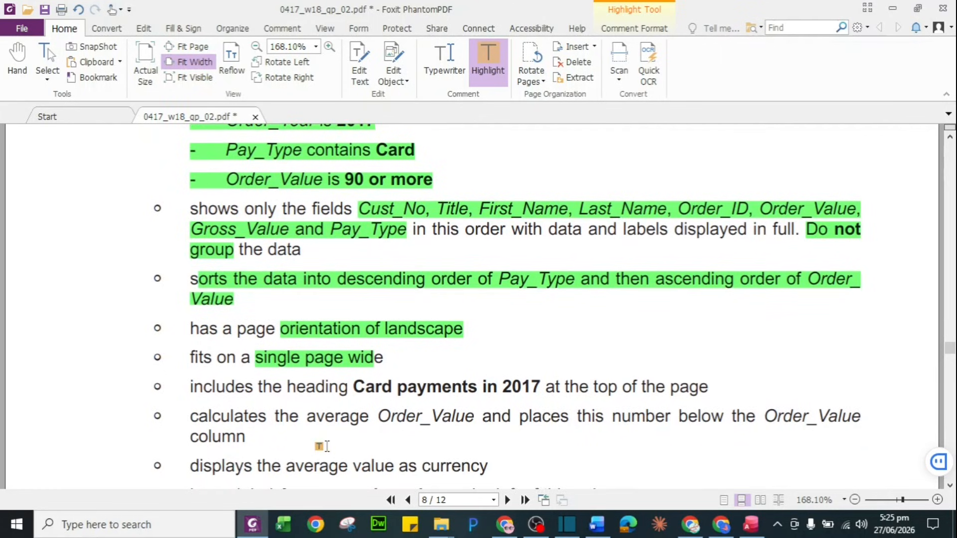
scroll(319, 446, "down", 3)
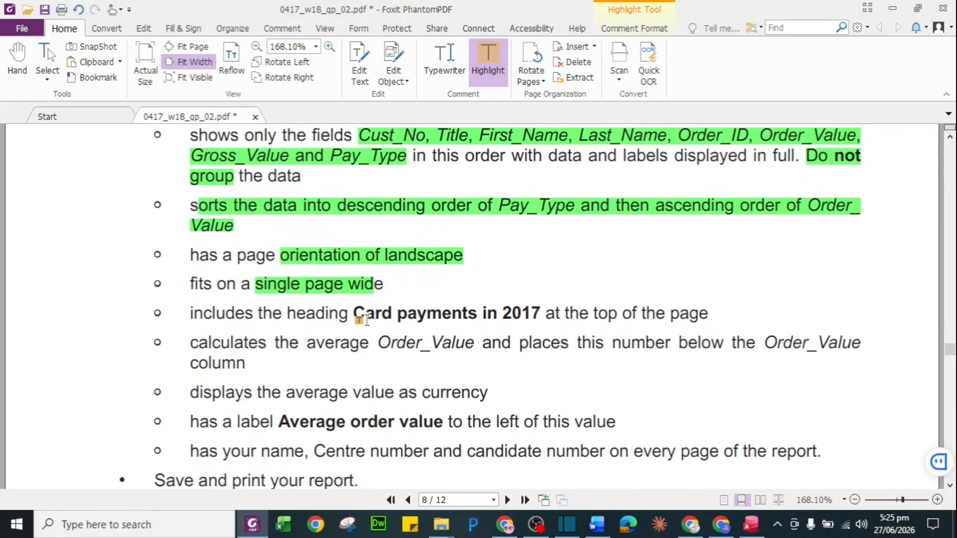
left_click(486, 59)
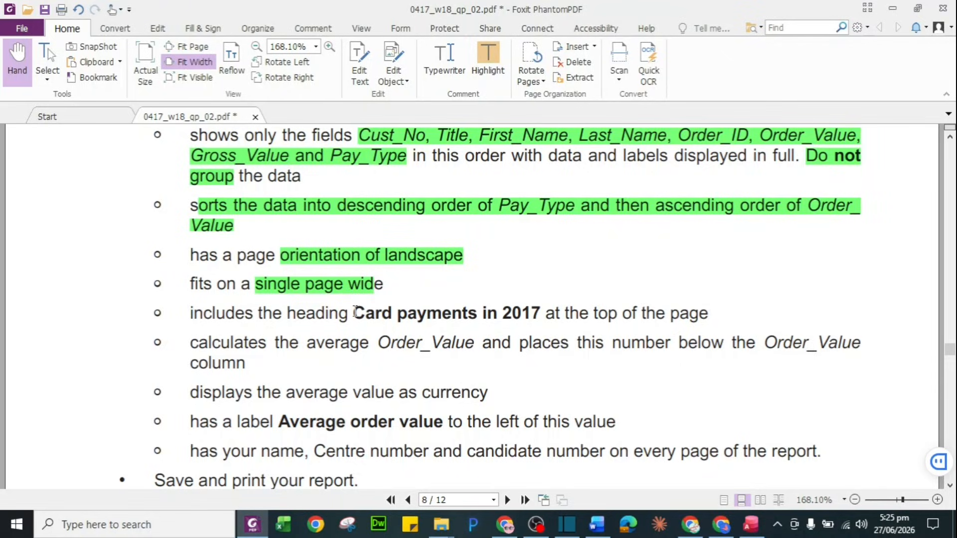
left_click_drag(354, 313, 542, 313)
key("ctrl+c")
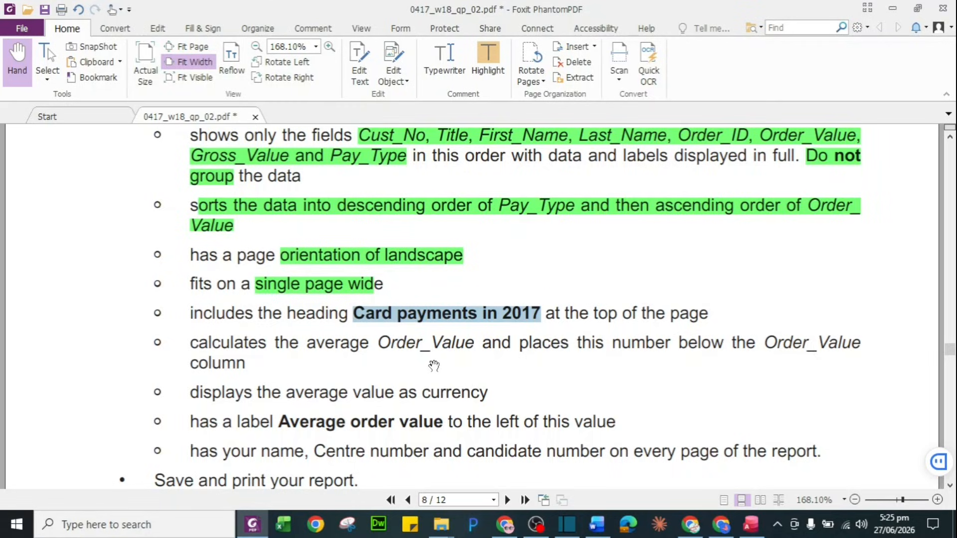
key("alt+Tab")
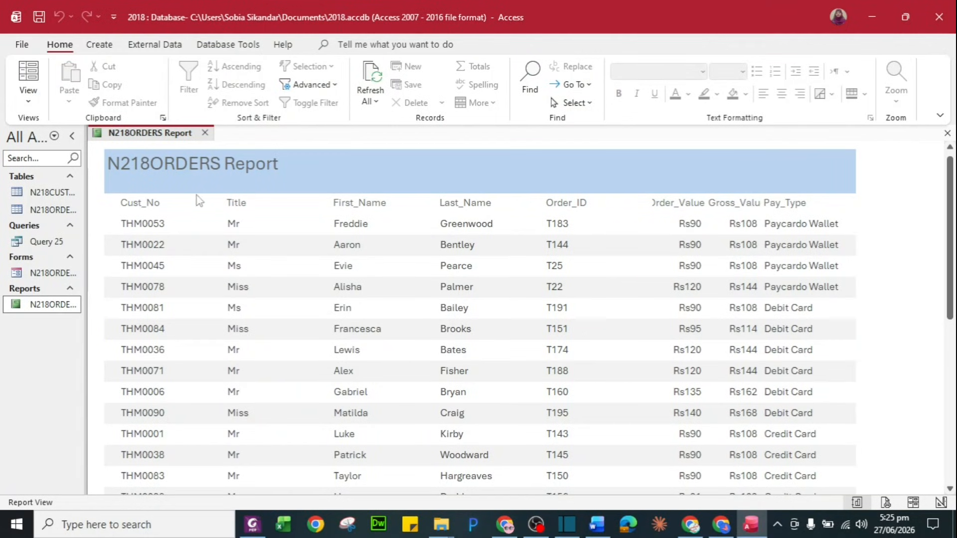
In Design View, replace the report title with 'Card payments in 2017'
left_click(186, 165)
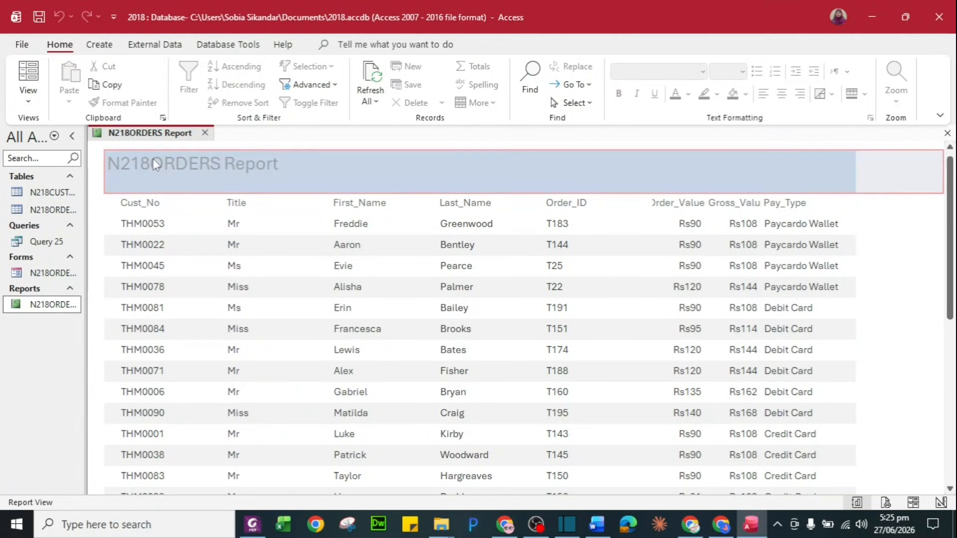
right_click(54, 313)
left_click(102, 95)
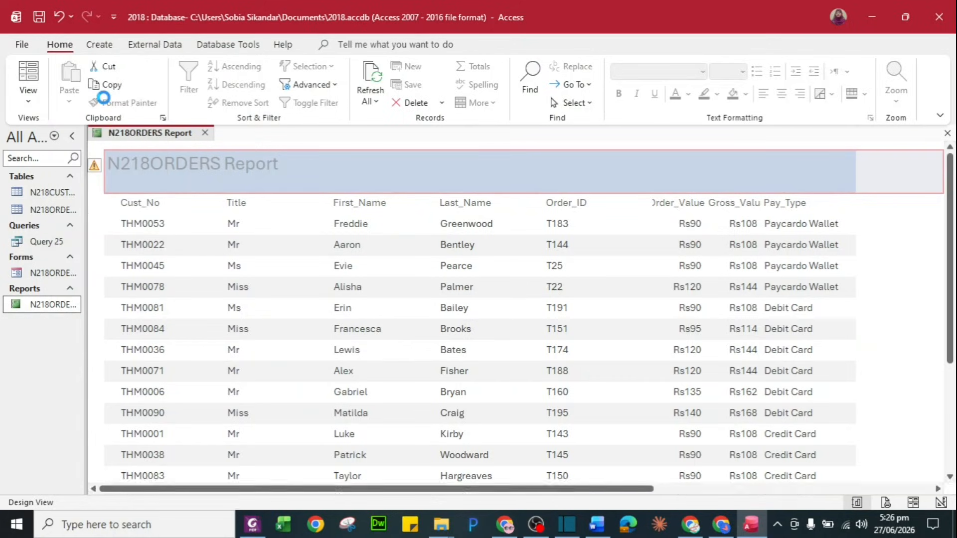
left_click(186, 186)
left_click(186, 185)
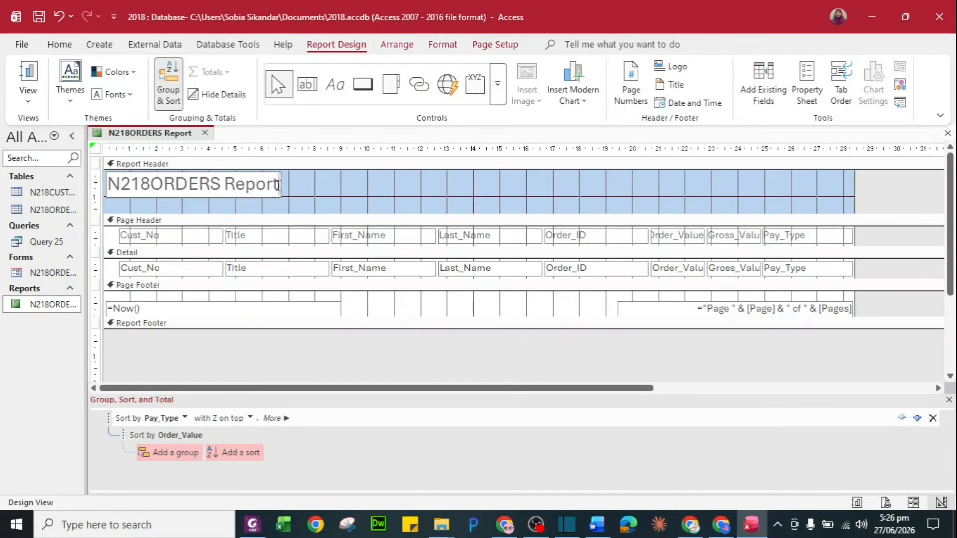
left_click_drag(277, 185, 89, 181)
key("ctrl+v")
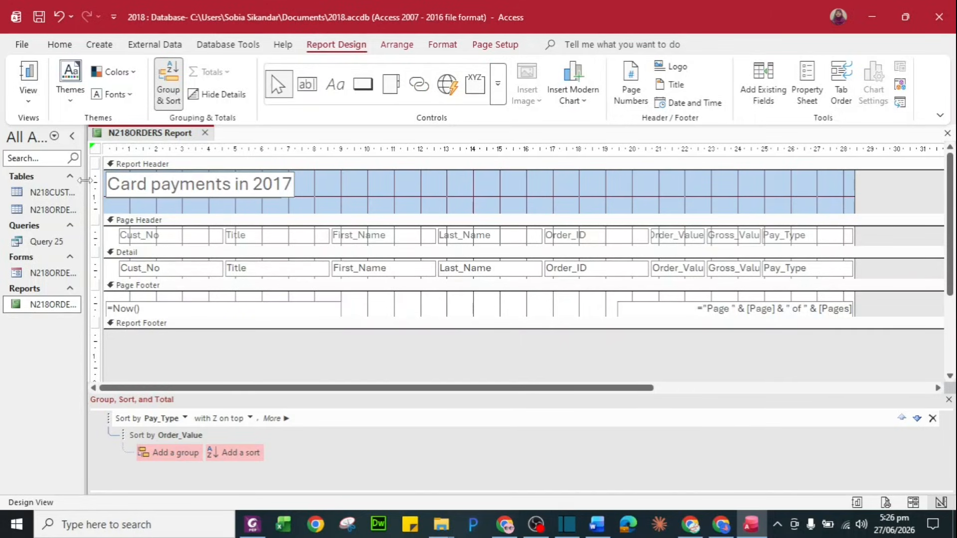
key("Return")
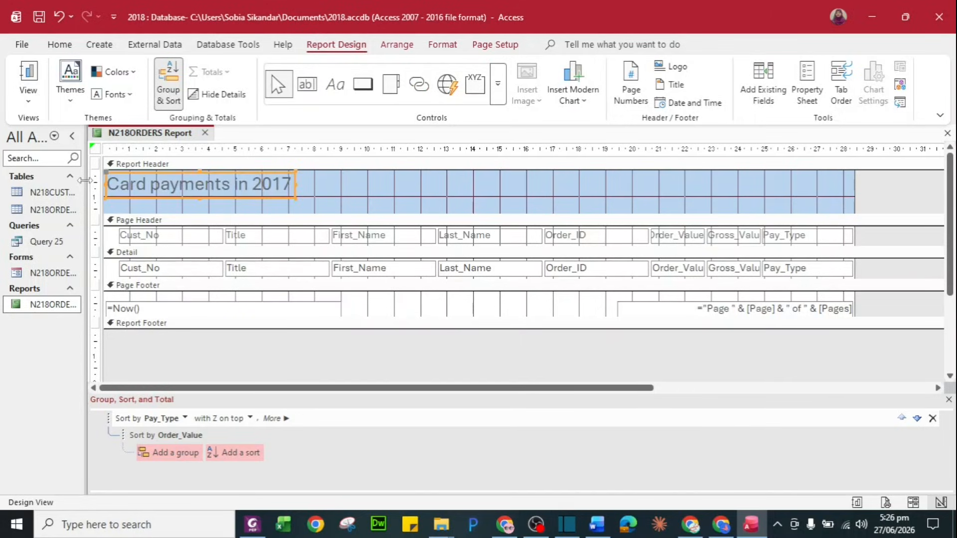
key("alt+Tab")
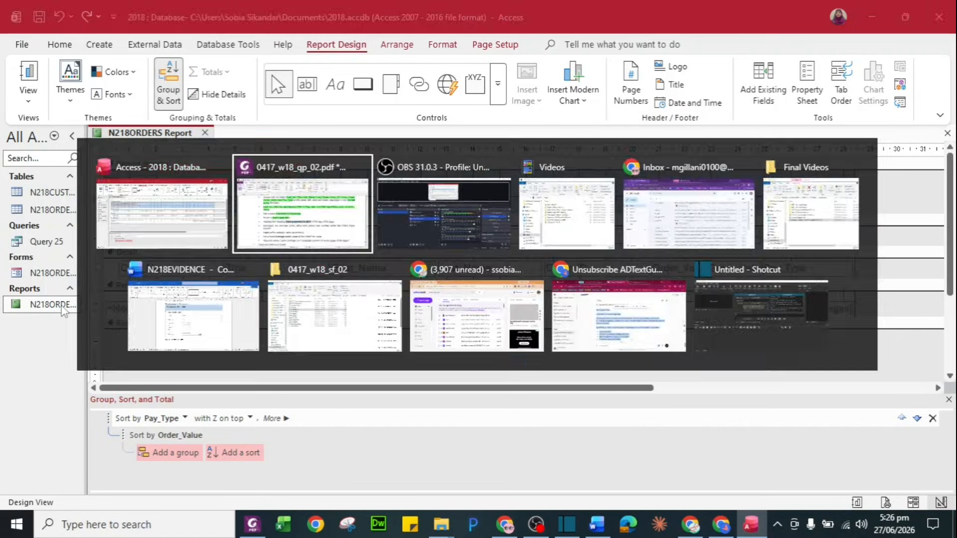
scroll(358, 375, "down", 1)
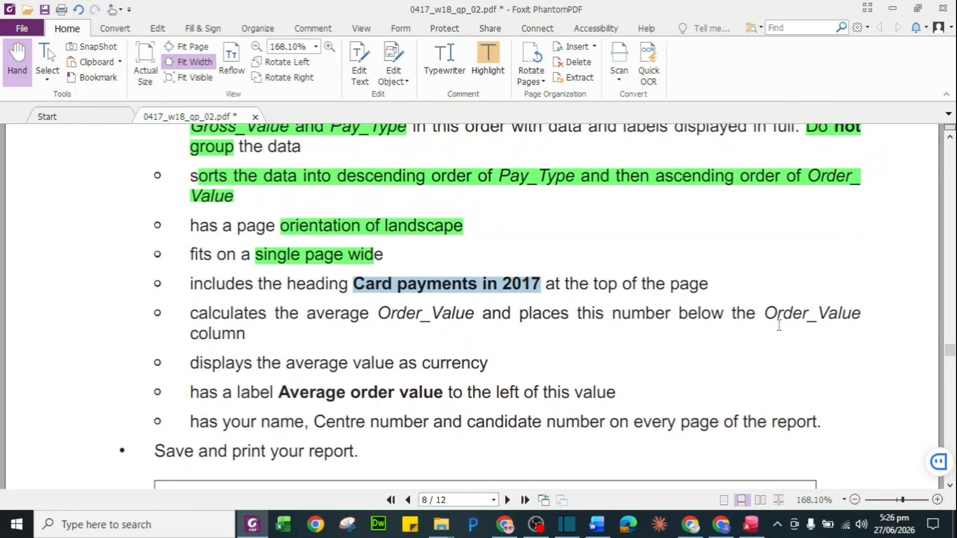
key("alt+Tab")
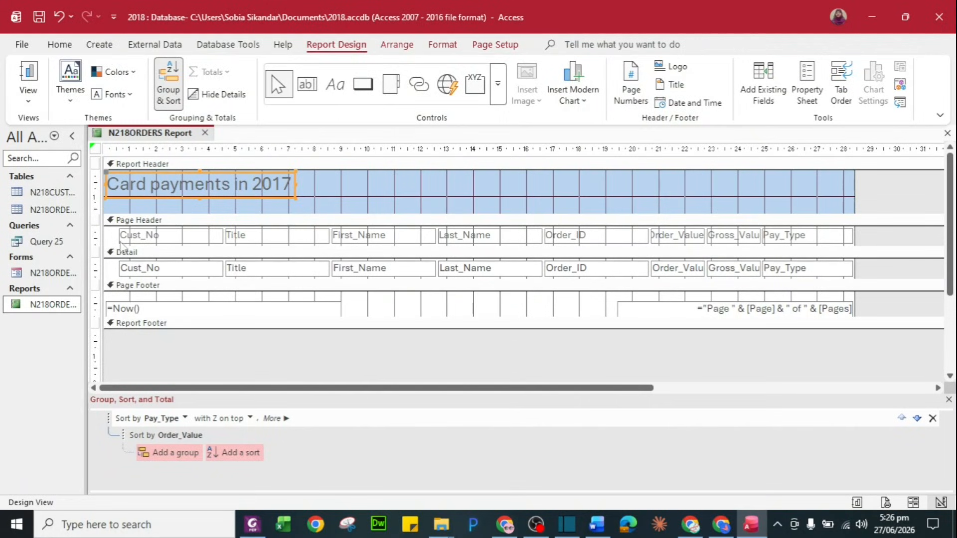
Add an Average total of Order_Value to the footer beneath the Order_Value column
left_click(679, 269)
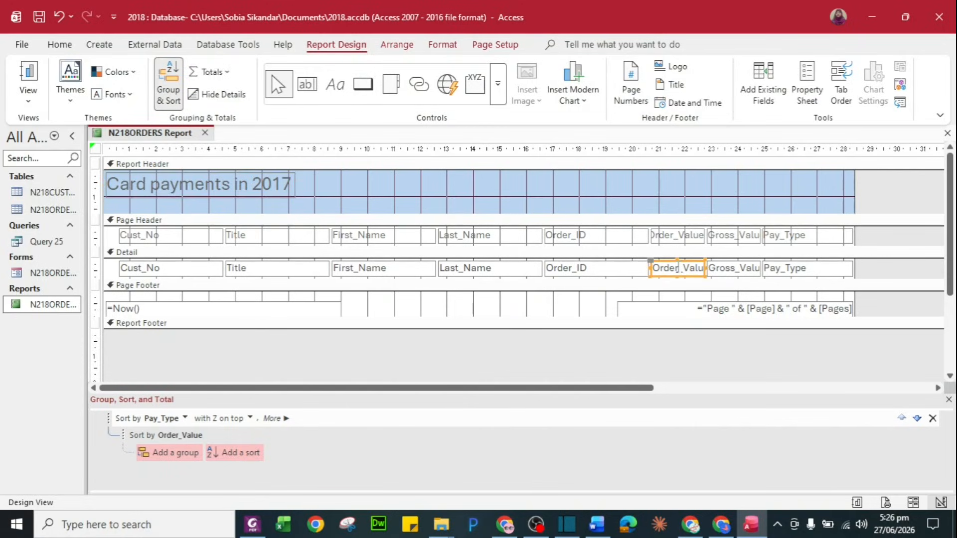
left_click(686, 237)
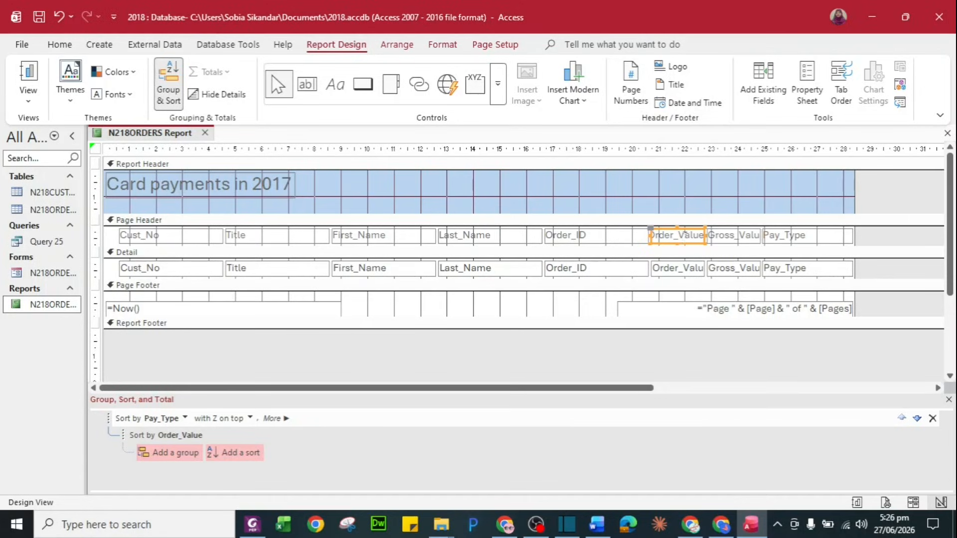
left_click(688, 273)
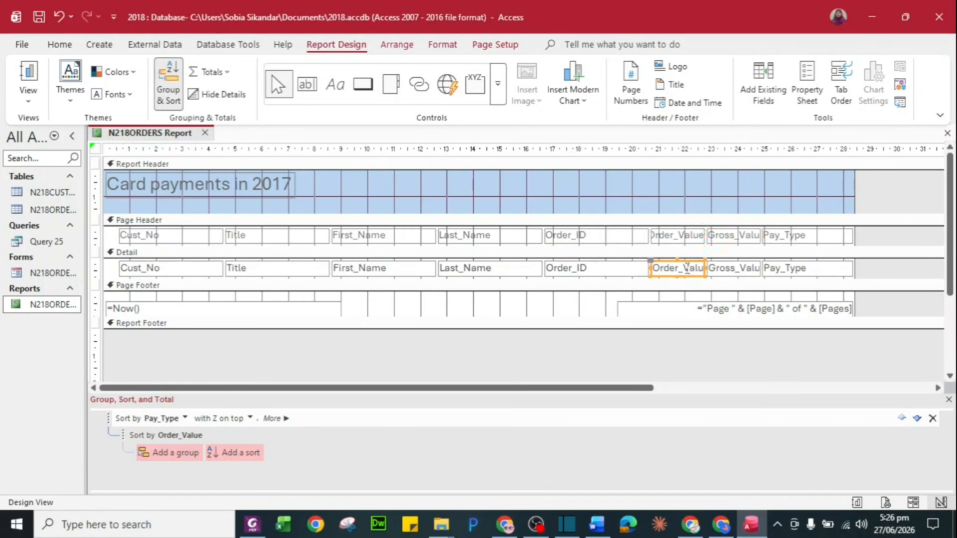
left_click(211, 73)
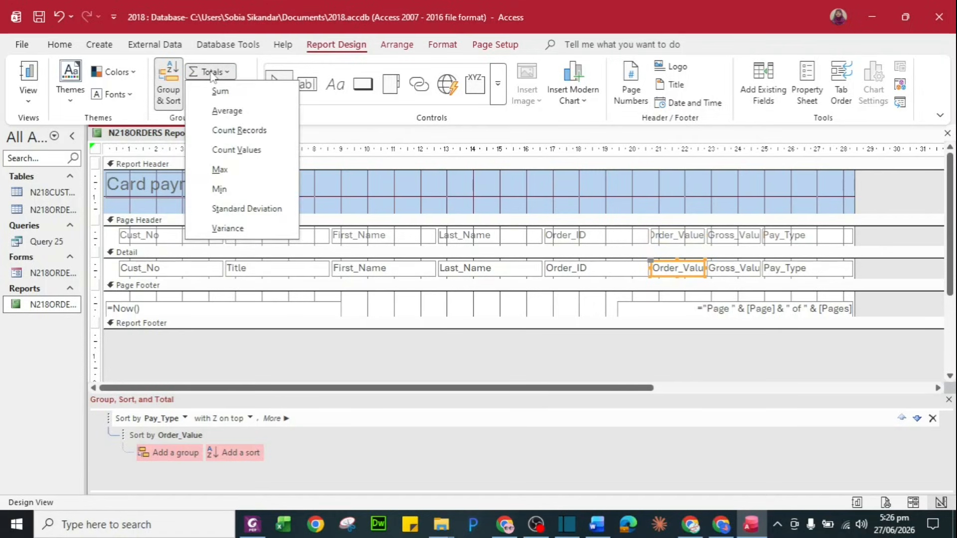
left_click(228, 111)
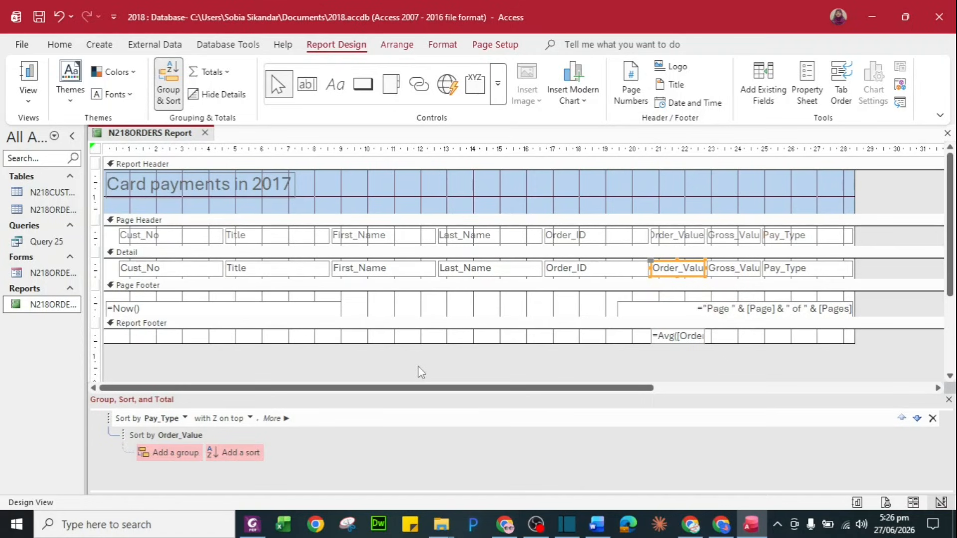
key("alt+Tab")
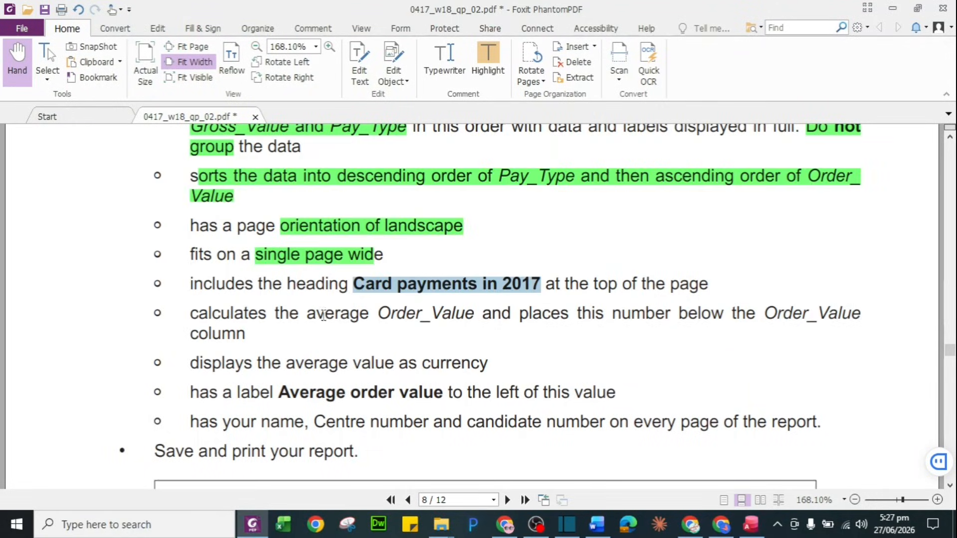
Highlight the Card payments in 2017 and average Order_Value calculation requirements green in the PDF
left_click(488, 59)
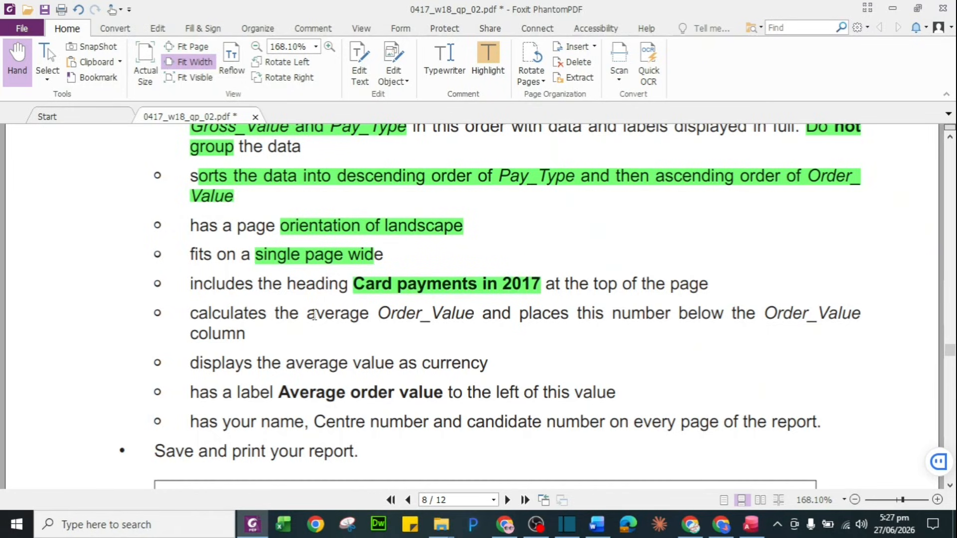
left_click_drag(314, 315, 705, 305)
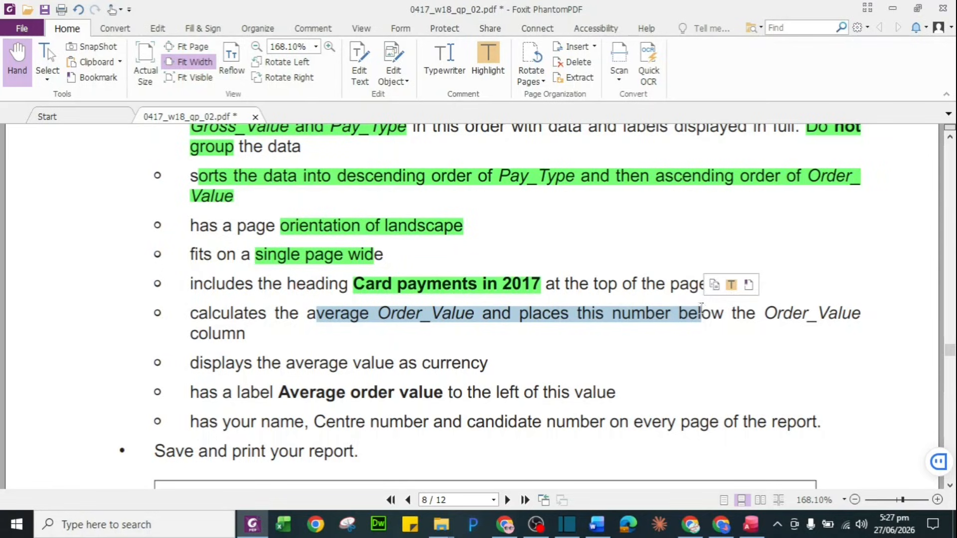
left_click(502, 70)
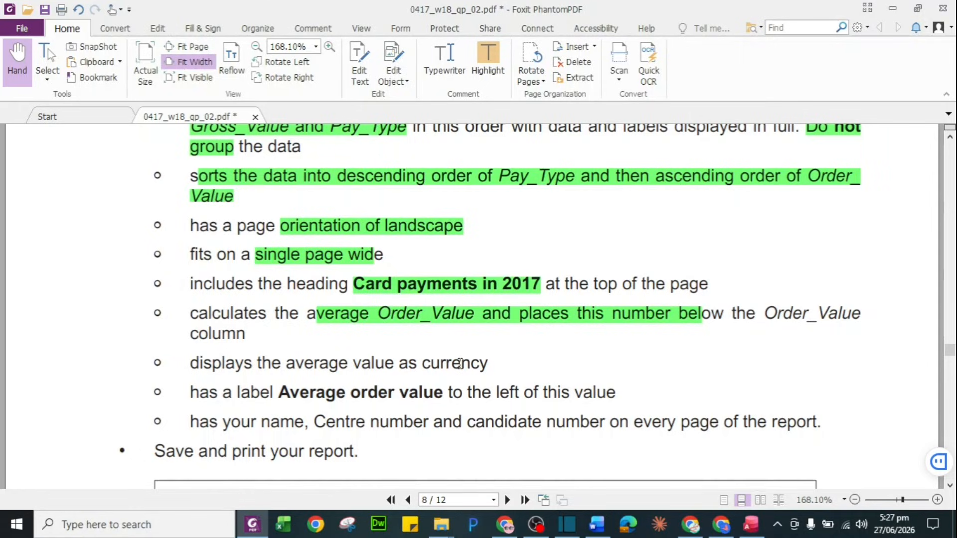
key("alt+Tab")
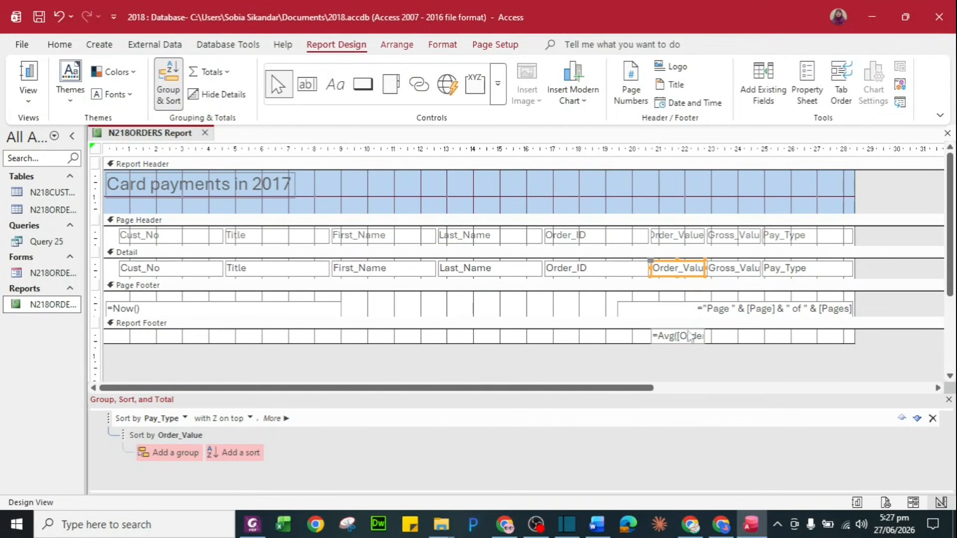
Set the Format property of the footer's =Avg Order_Value text box to Currency
left_click(690, 335)
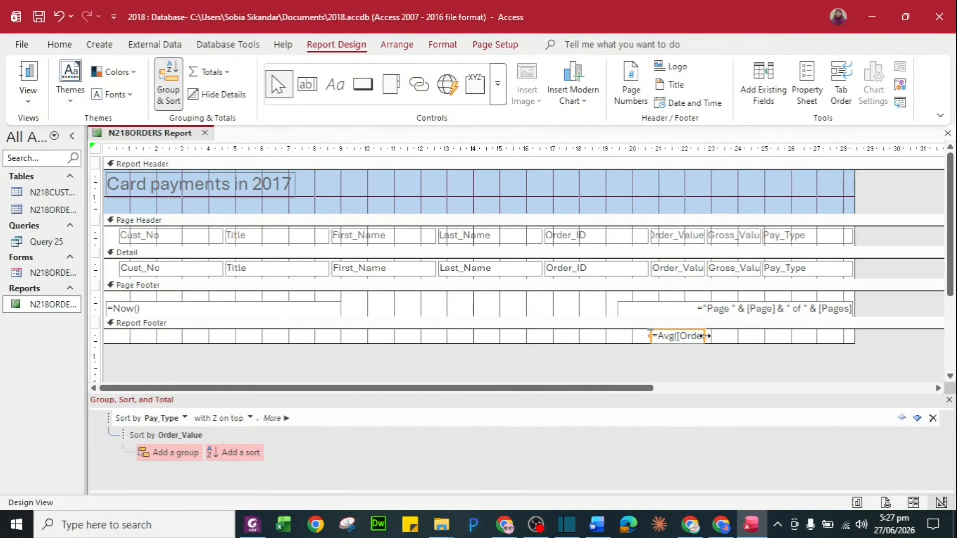
left_click(811, 98)
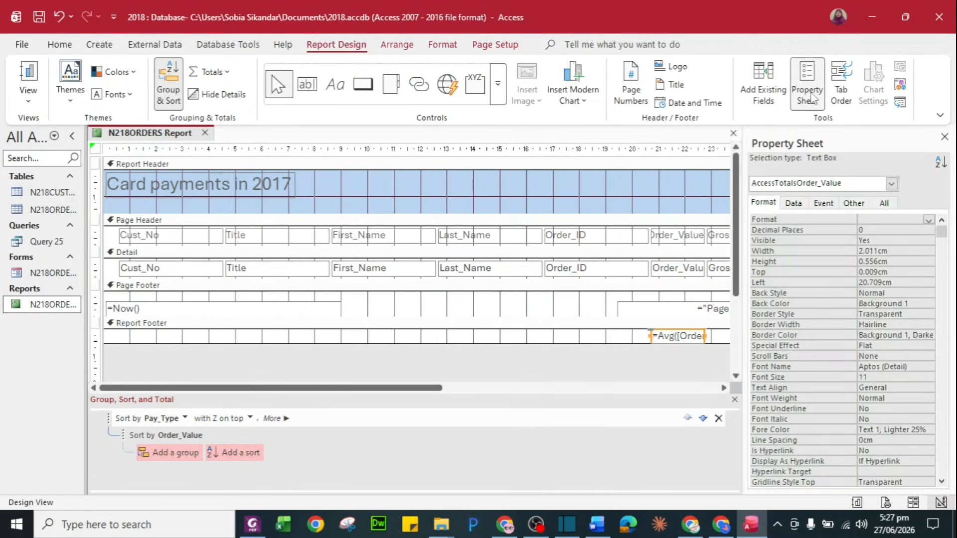
left_click(883, 218)
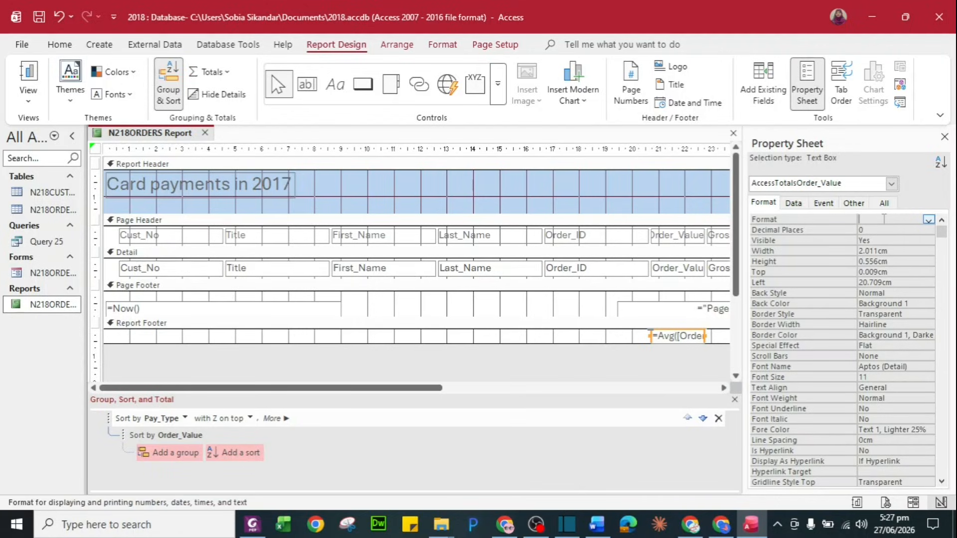
left_click(928, 221)
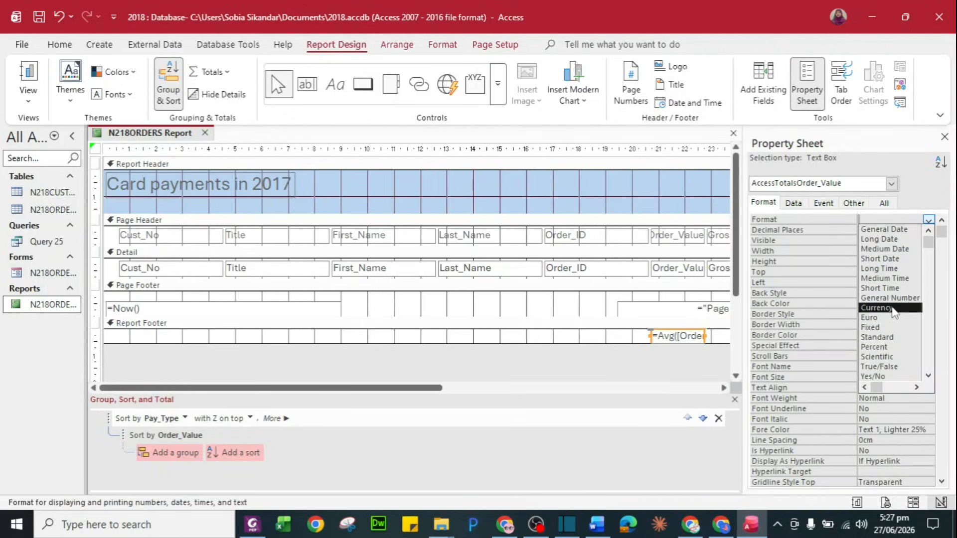
left_click(884, 307)
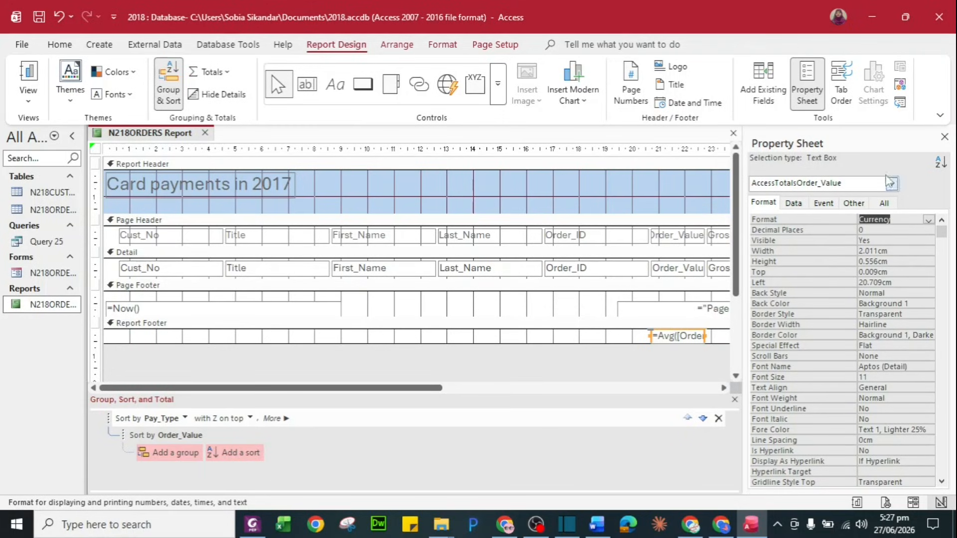
left_click(945, 136)
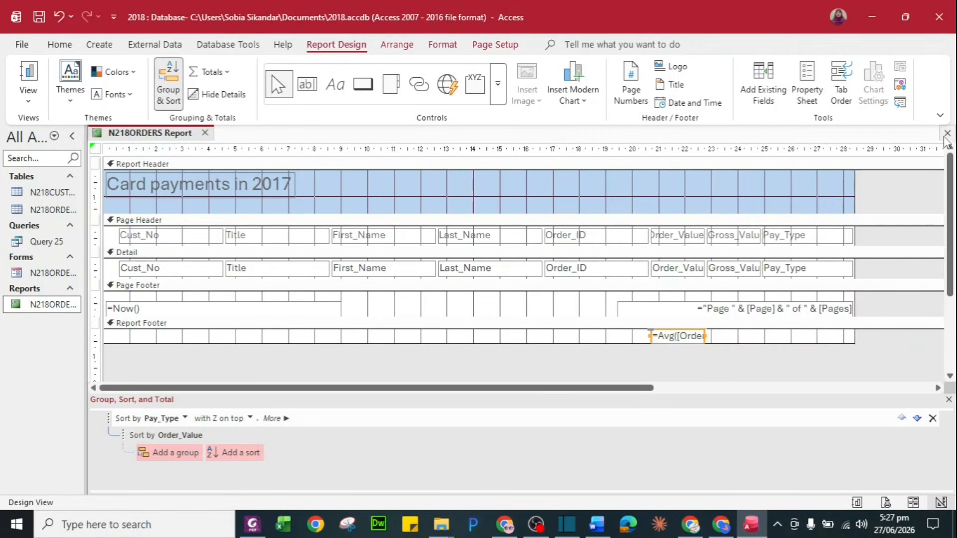
key("alt+Tab")
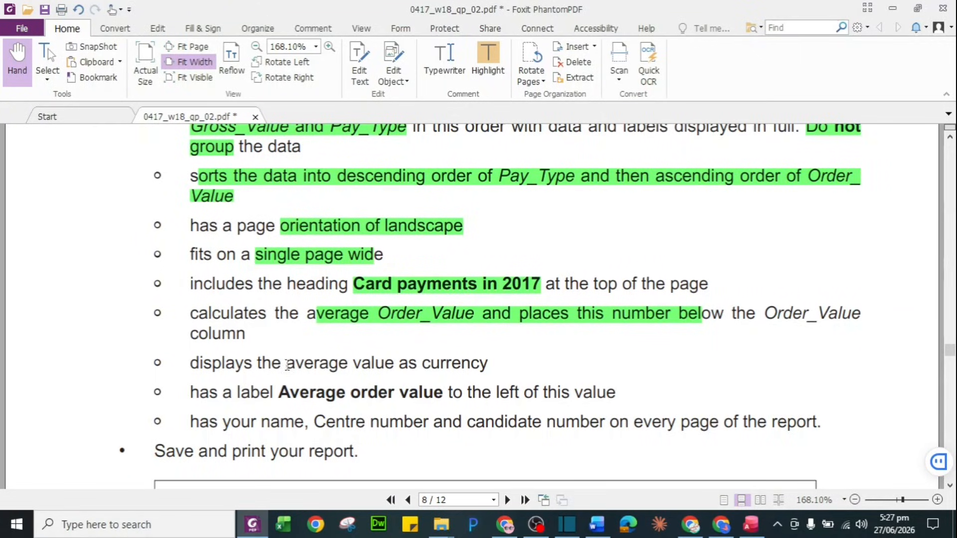
Highlight the 'average value as currency' and 'Average order value' label requirements green
left_click_drag(287, 366, 488, 366)
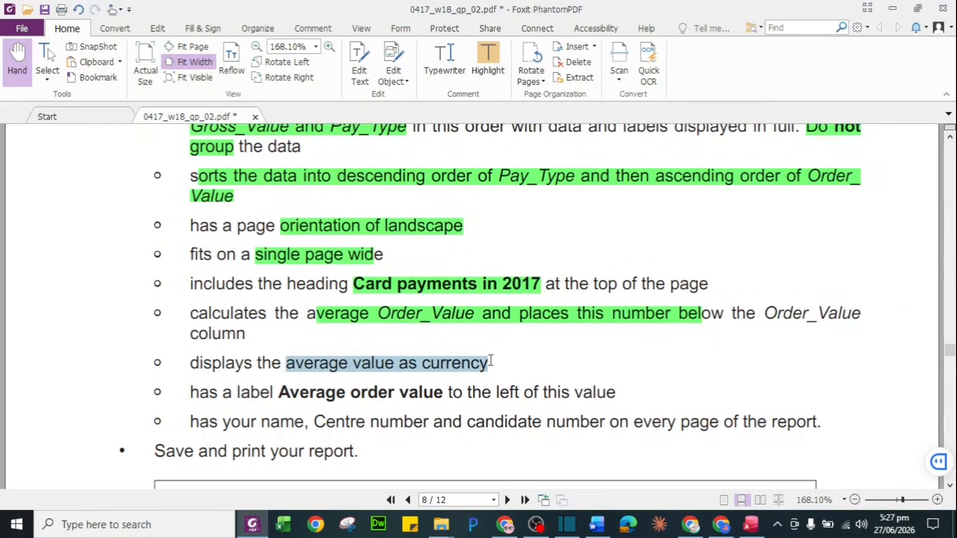
left_click(485, 56)
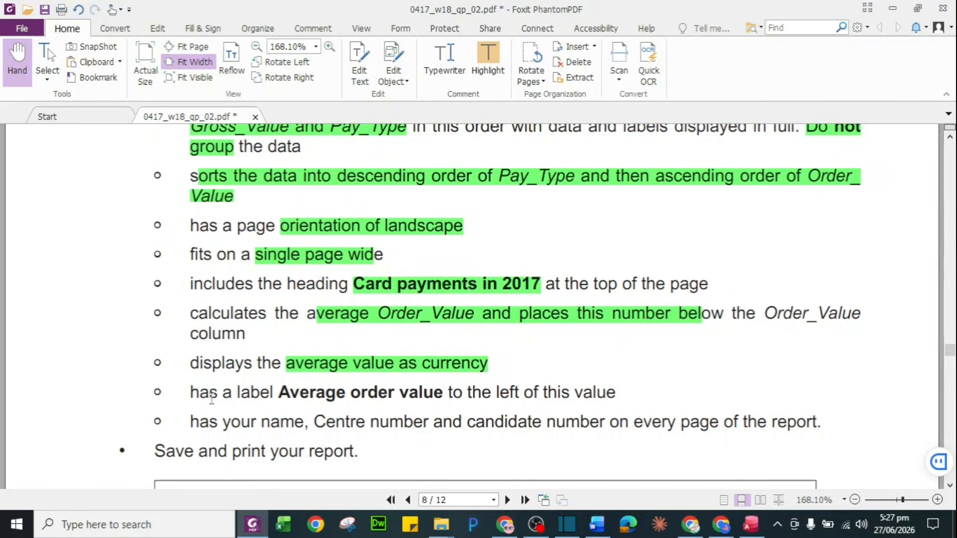
left_click_drag(275, 394, 444, 396)
key("ctrl+c")
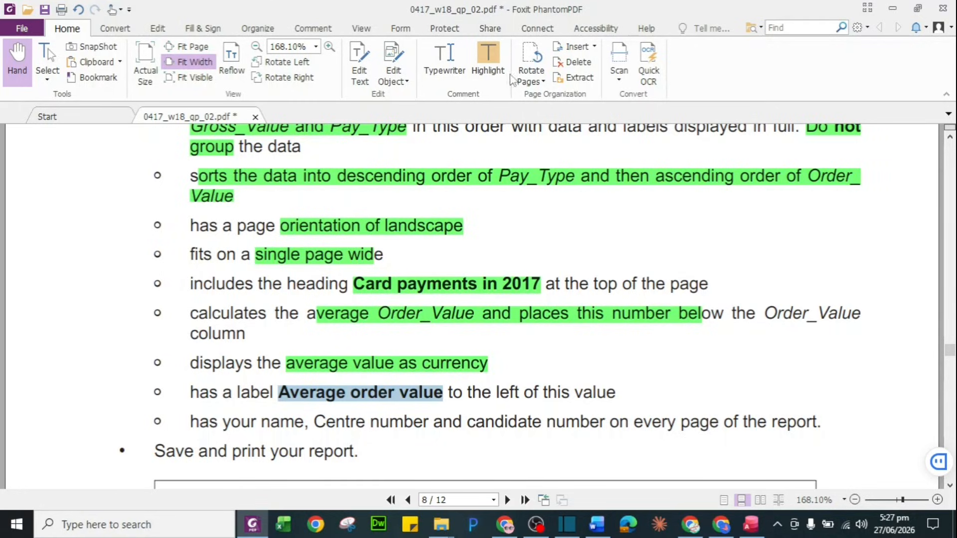
left_click(488, 62)
key("alt+Tab")
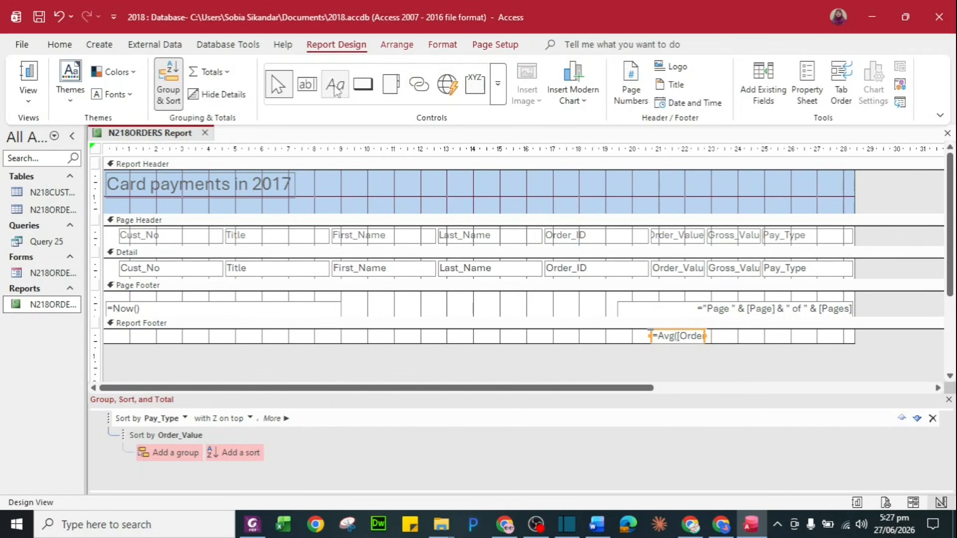
Add an 'Average order value' label to the left of the report footer average
left_click(335, 85)
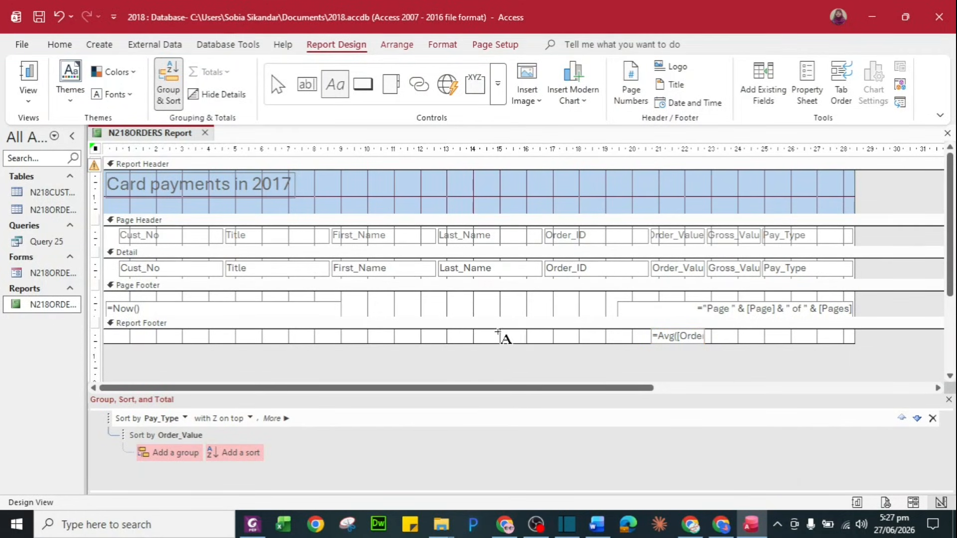
left_click_drag(516, 331, 656, 348)
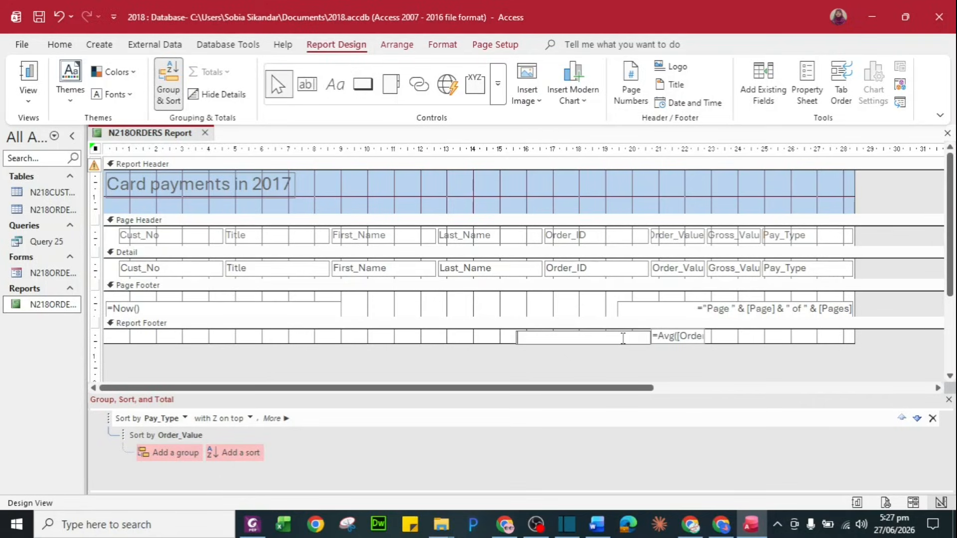
key("ctrl+v")
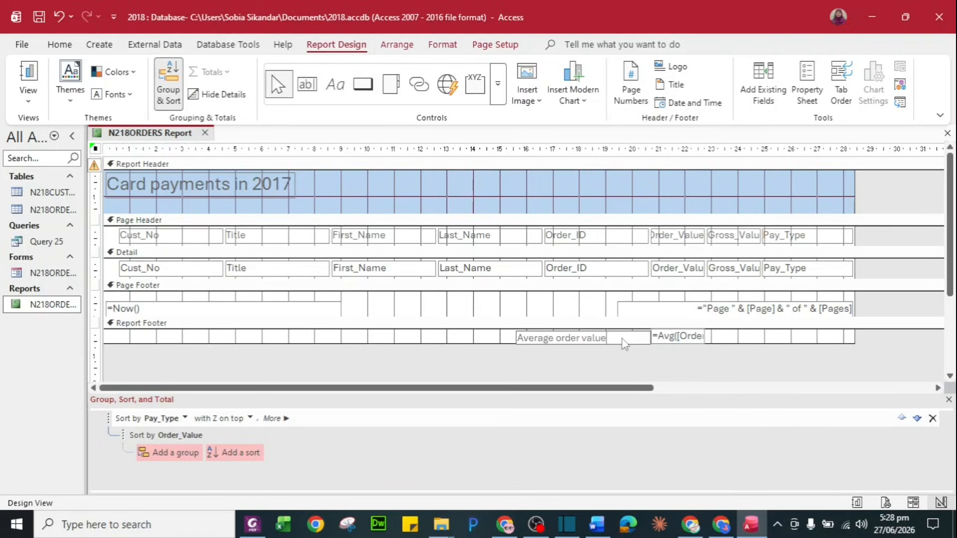
left_click(604, 369)
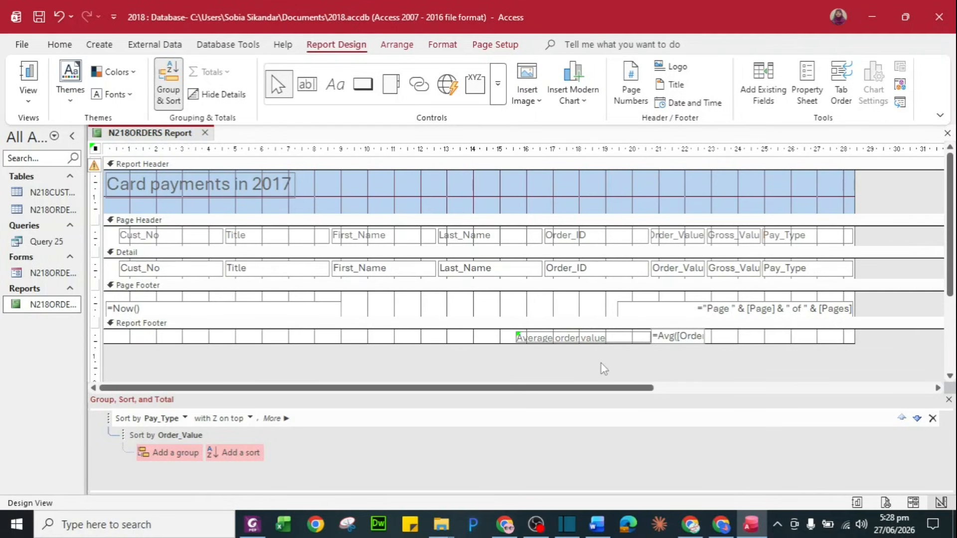
Check the next instruction in the PDF, then select the =Now() date box in the Page Footer
key("alt+Tab")
scroll(424, 401, "down", 3)
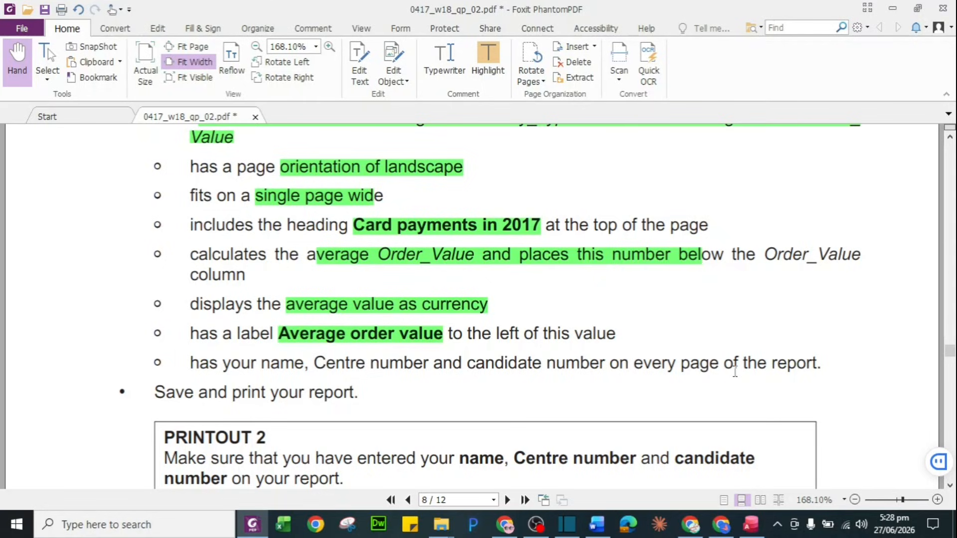
key("alt+Tab")
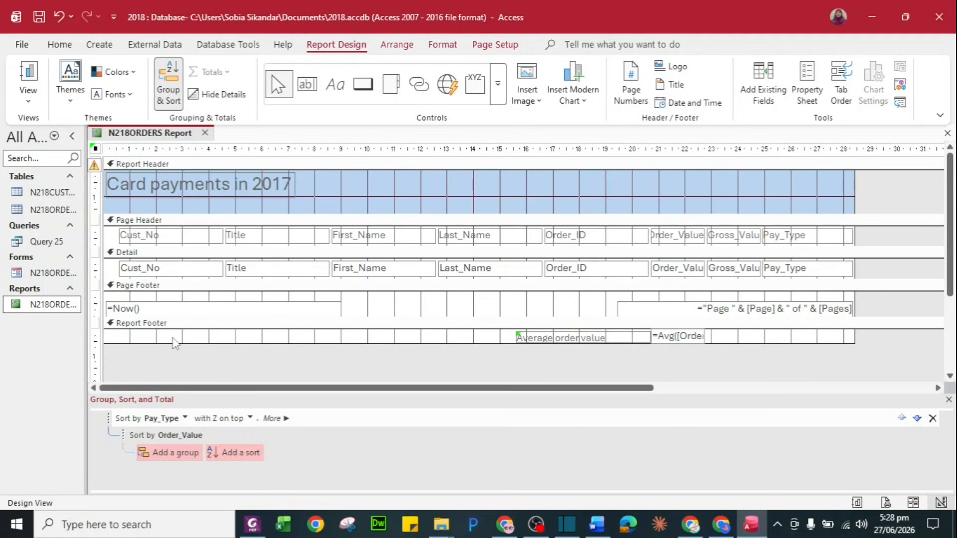
left_click(142, 300)
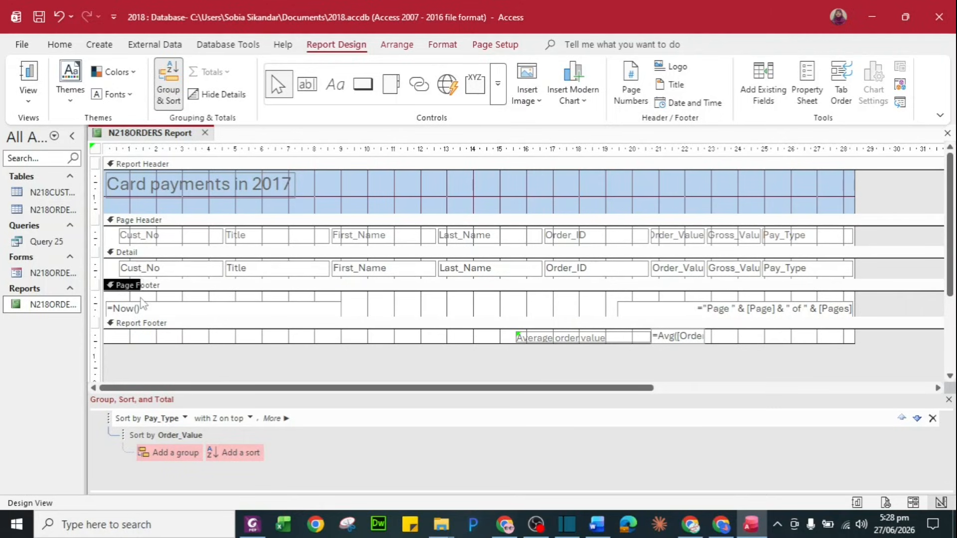
left_click(145, 308)
Delete the =Now() date and page-number boxes from the page footer
key("Delete")
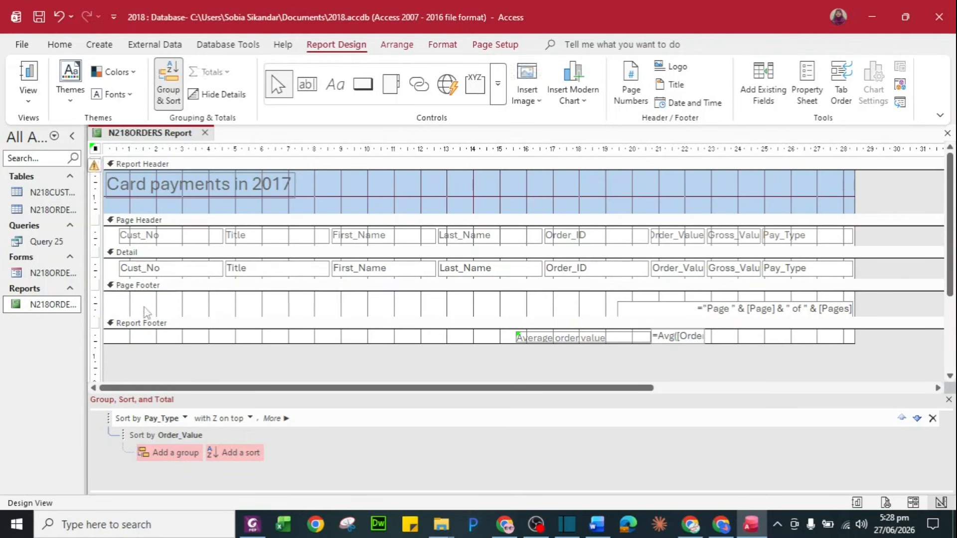
left_click(748, 305)
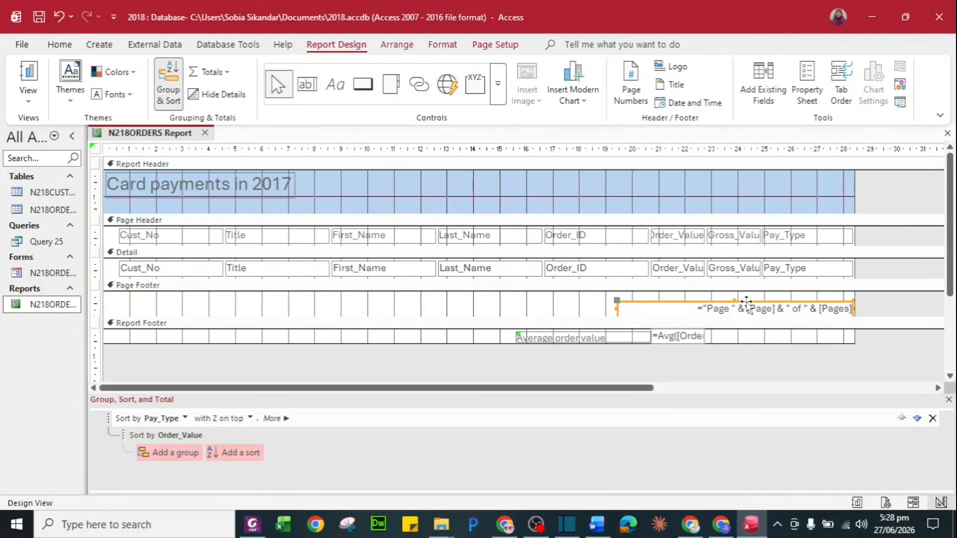
key("Delete")
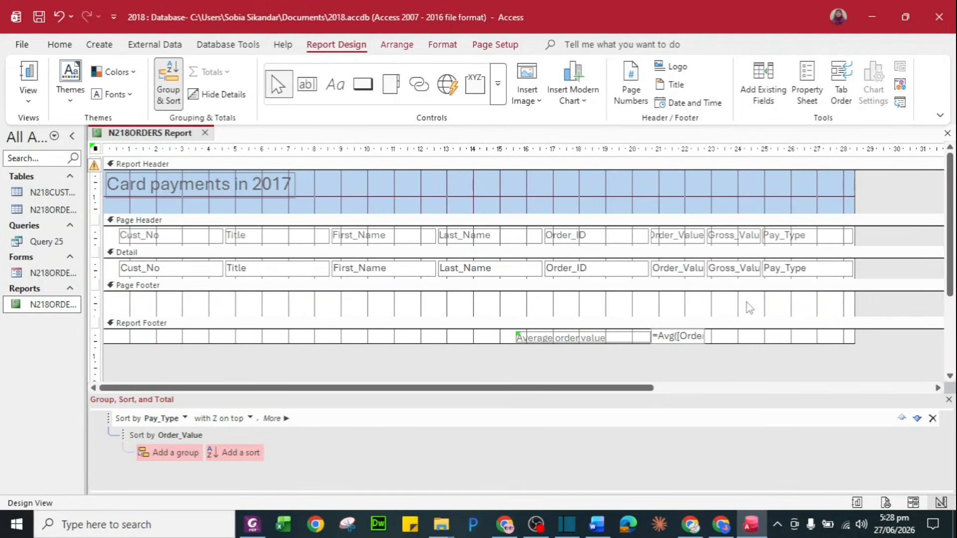
Add a page-footer label containing the candidate's name, centre number and candidate number
left_click(337, 98)
left_click_drag(116, 294, 257, 306)
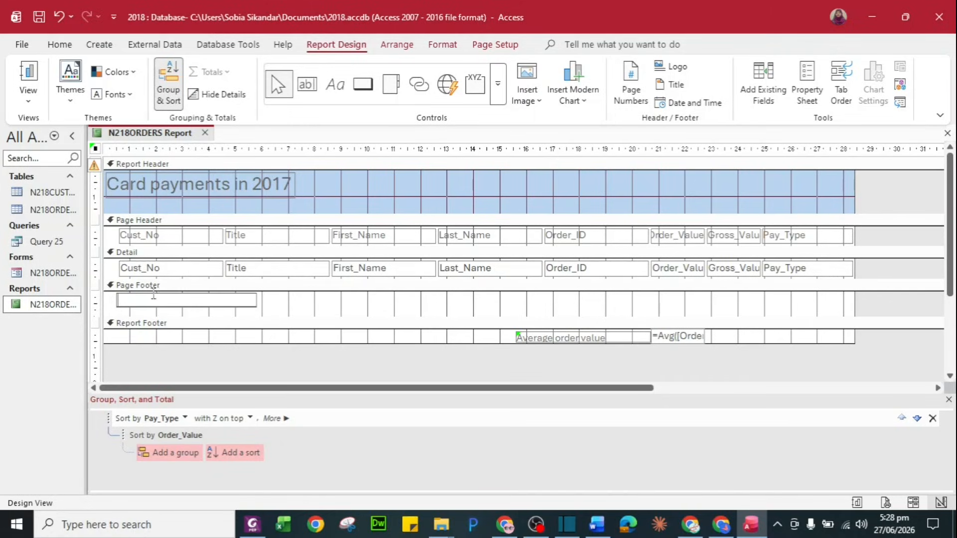
key("alt+Tab")
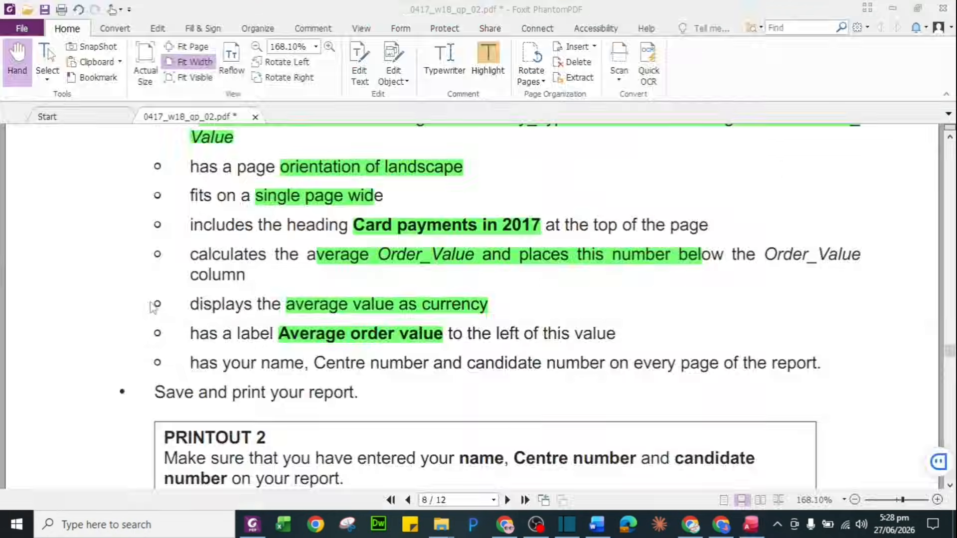
key("alt+Tab")
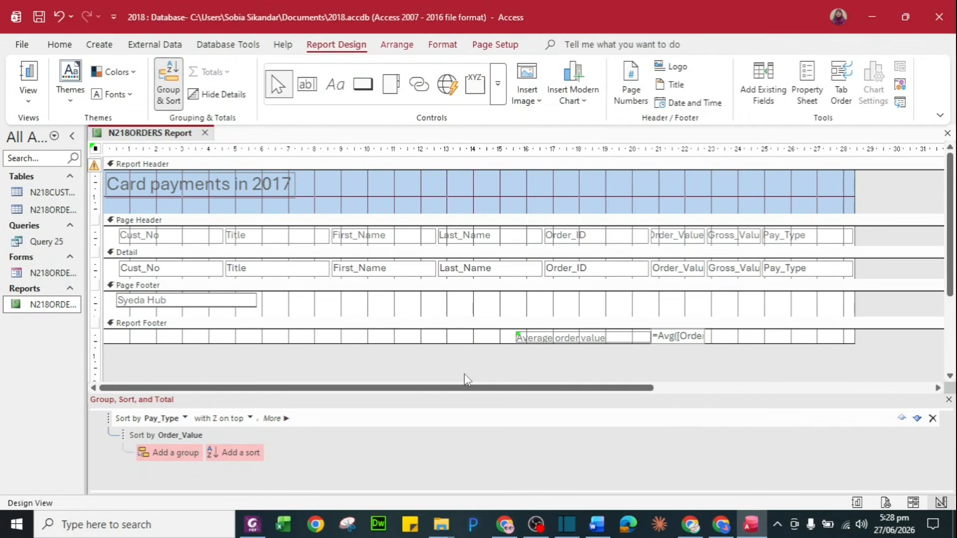
left_click(435, 372)
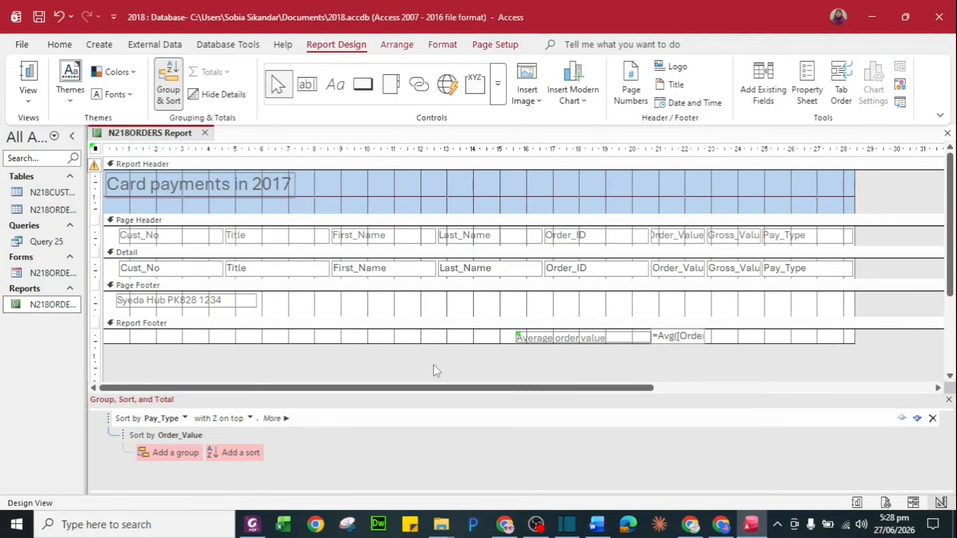
key("alt+Tab")
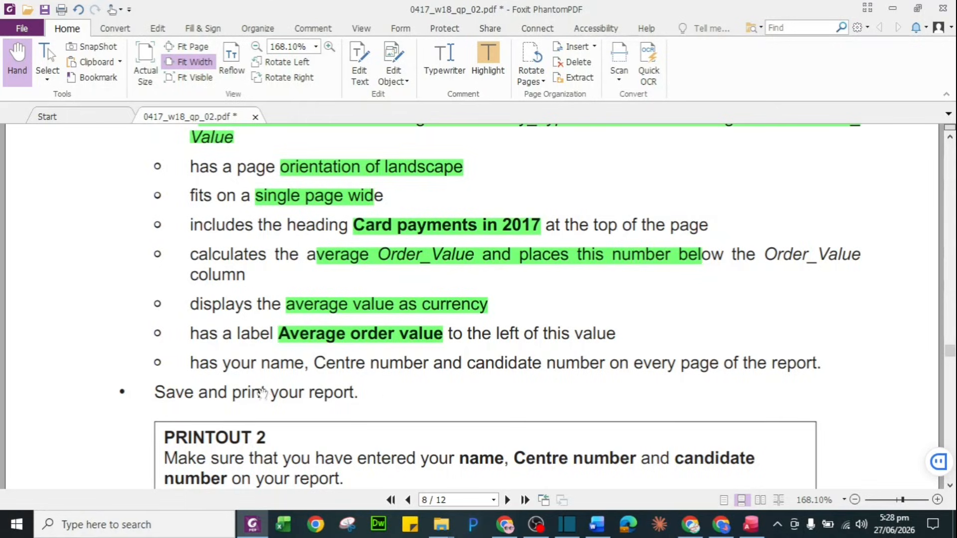
Highlight 'and print your report.' green and scroll down to Step 27
left_click_drag(208, 393, 361, 393)
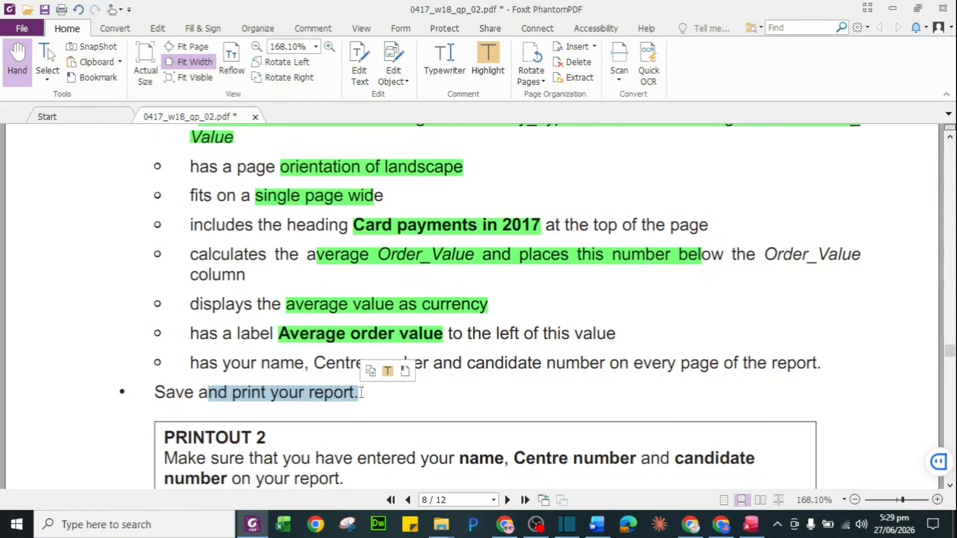
left_click(388, 371)
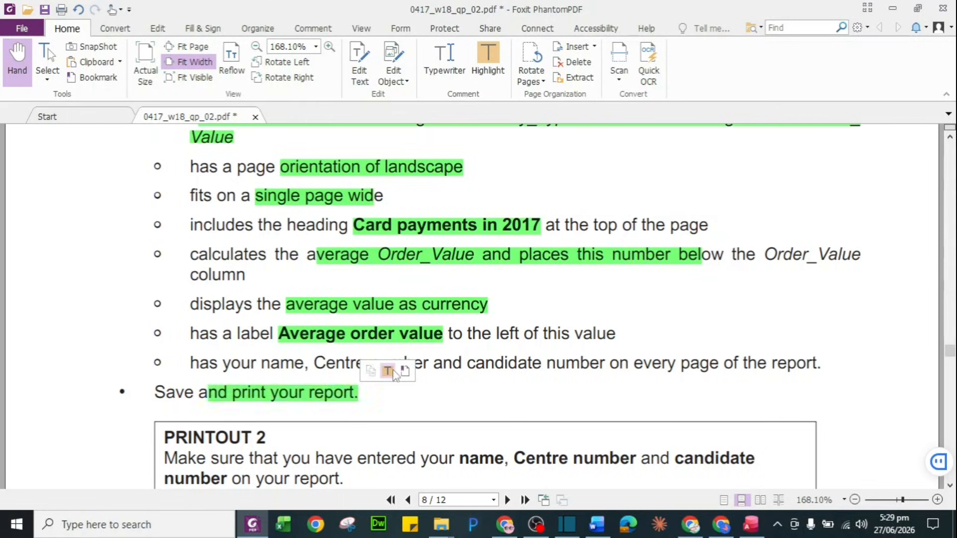
scroll(444, 446, "down", 5)
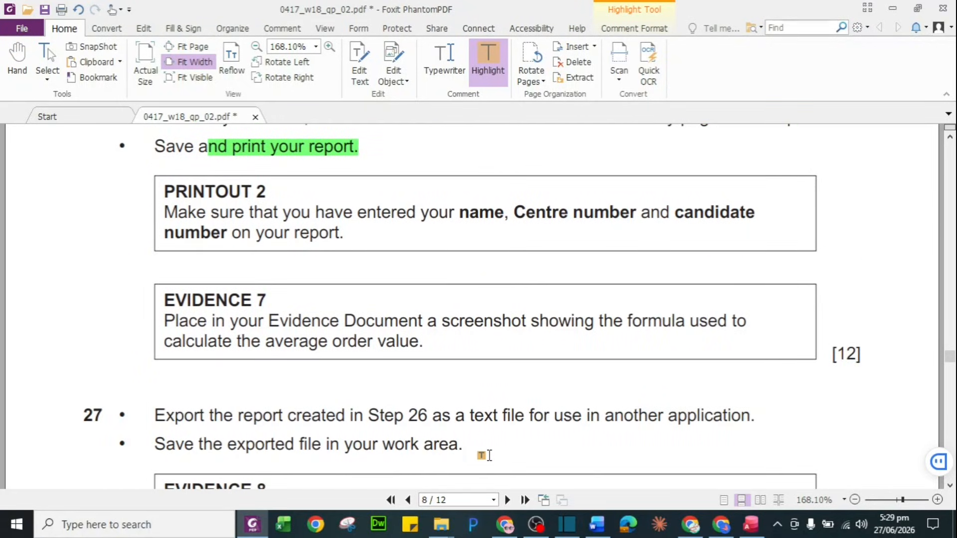
key("alt+Tab")
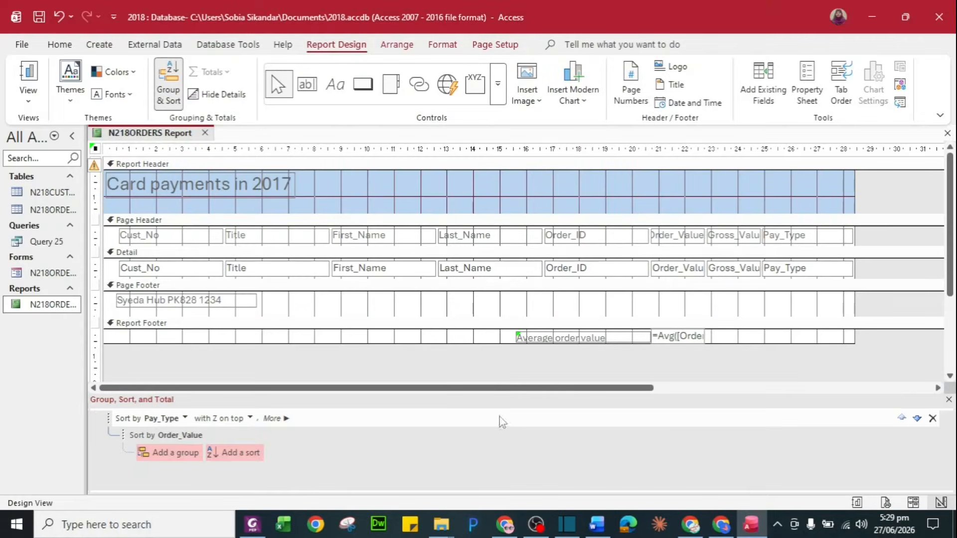
Open the N218ORDERS report in Layout View
left_click(43, 311)
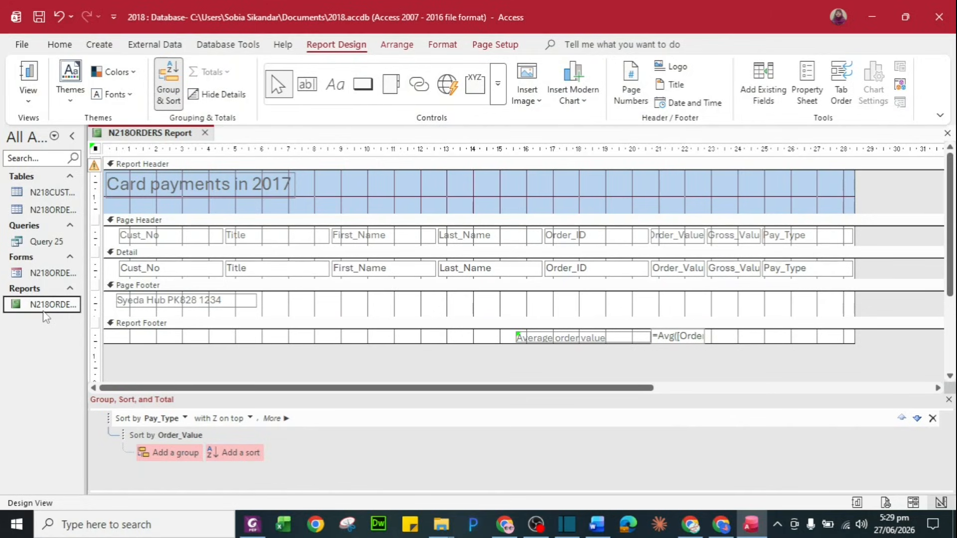
right_click(46, 317)
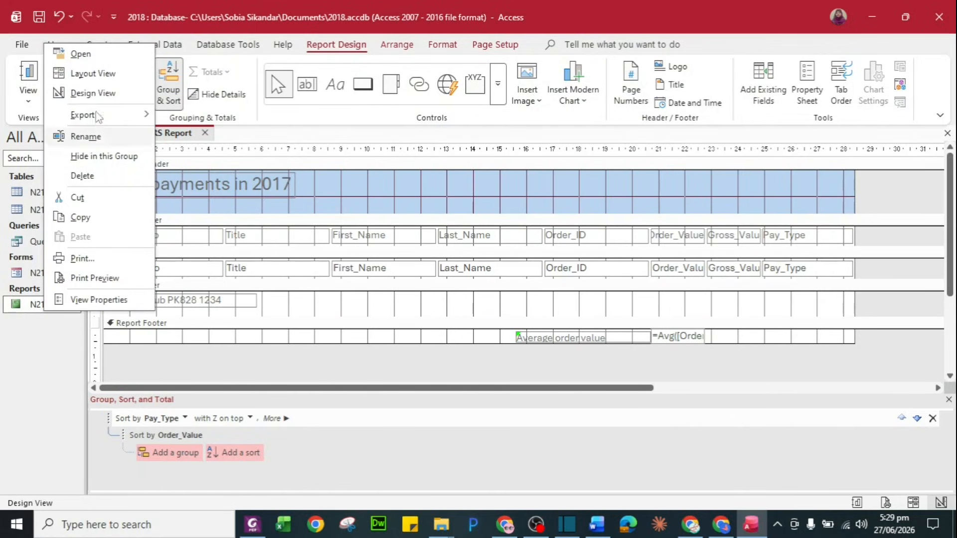
left_click(85, 72)
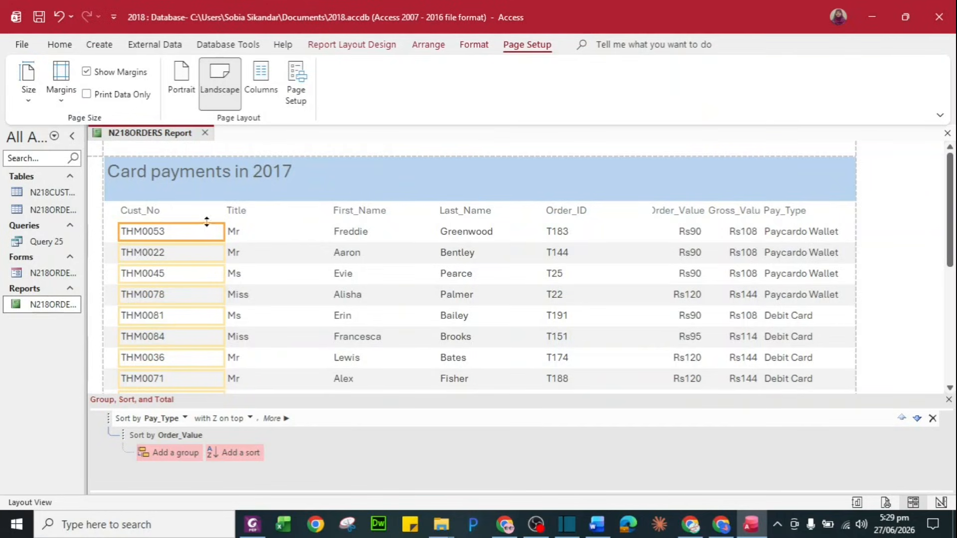
Narrow the Cust_No column and shift the Title and First_Name columns left
left_click(201, 206)
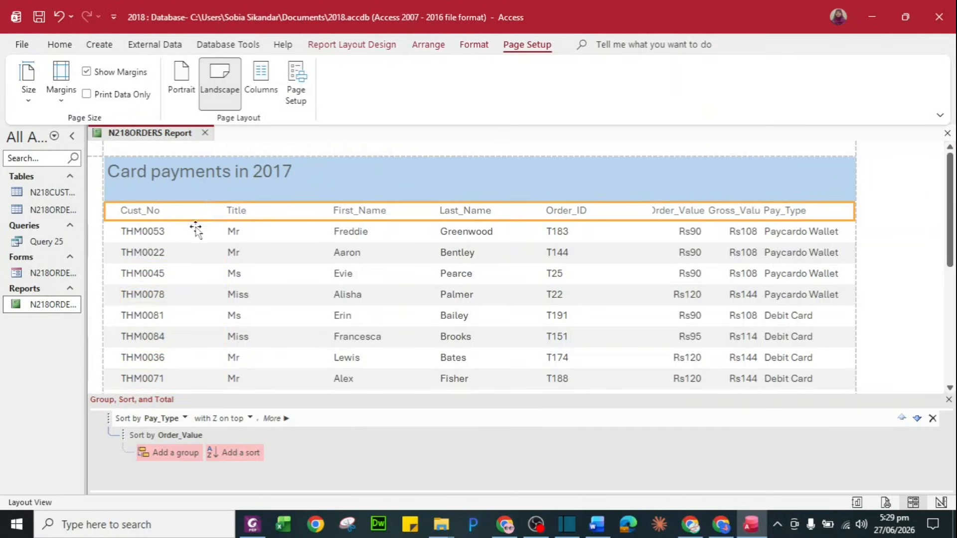
left_click(191, 213)
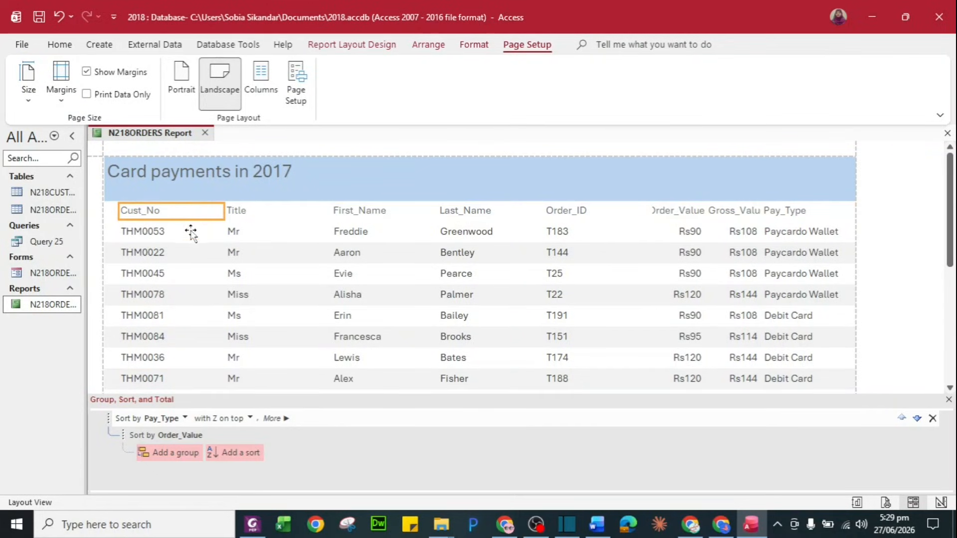
left_click(190, 231, "shift")
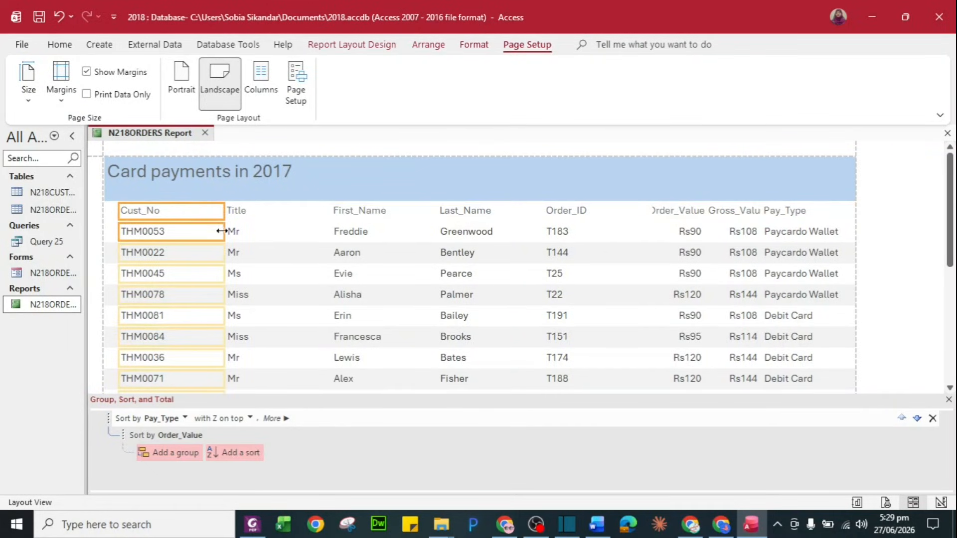
left_click_drag(223, 232, 186, 233)
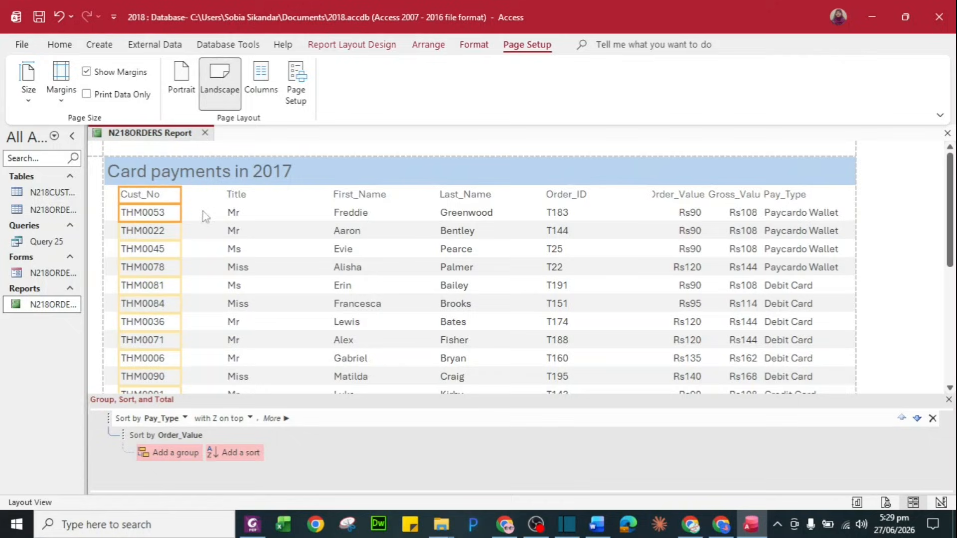
left_click(246, 195)
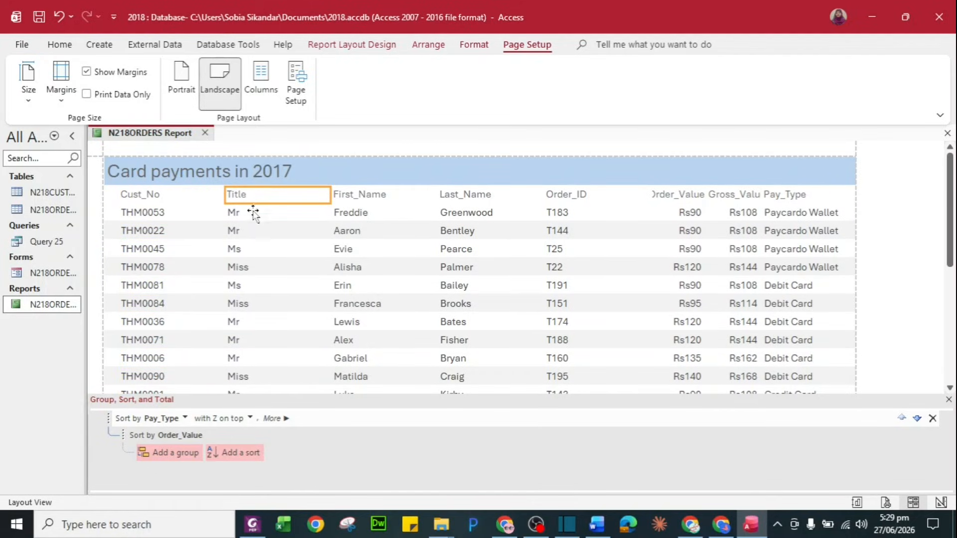
left_click(252, 215)
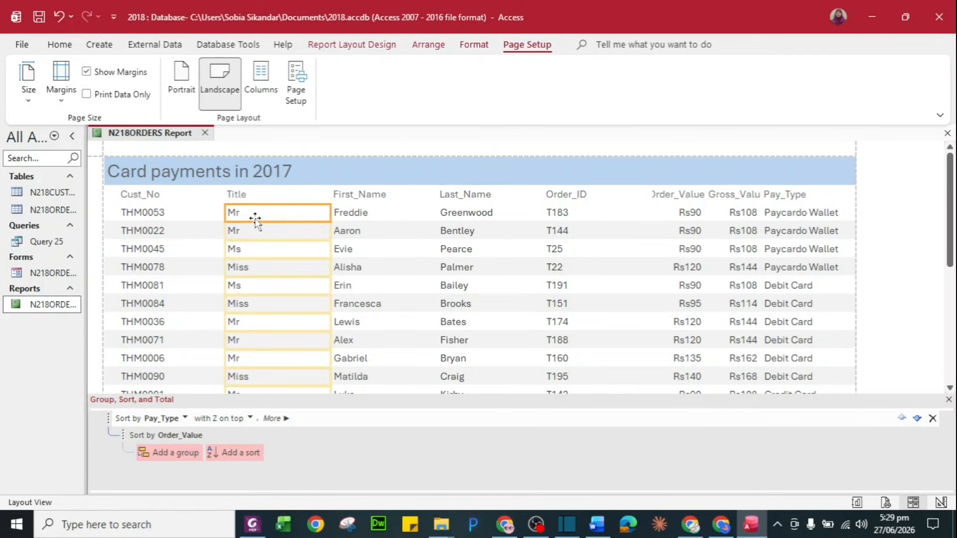
left_click(301, 195)
left_click(349, 197)
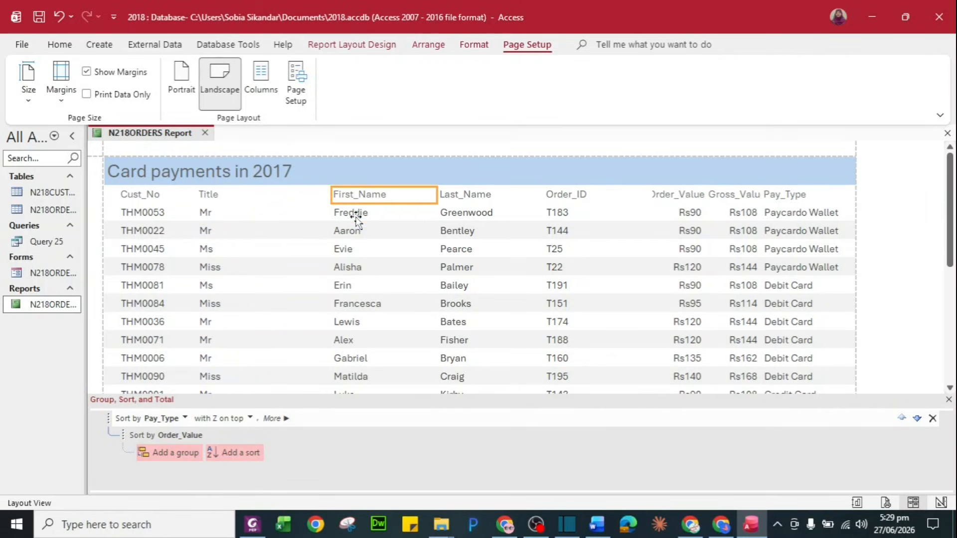
left_click(355, 215)
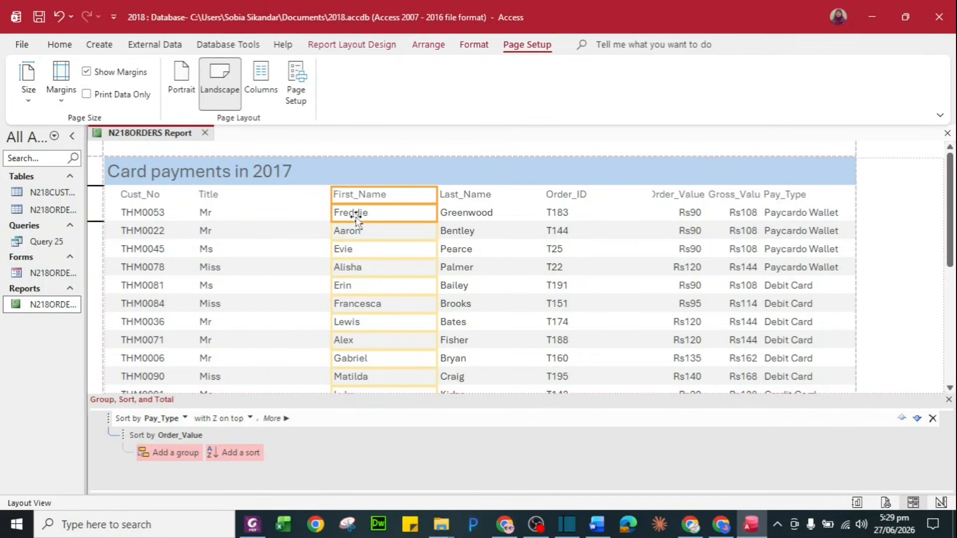
left_click_drag(355, 215, 355, 217)
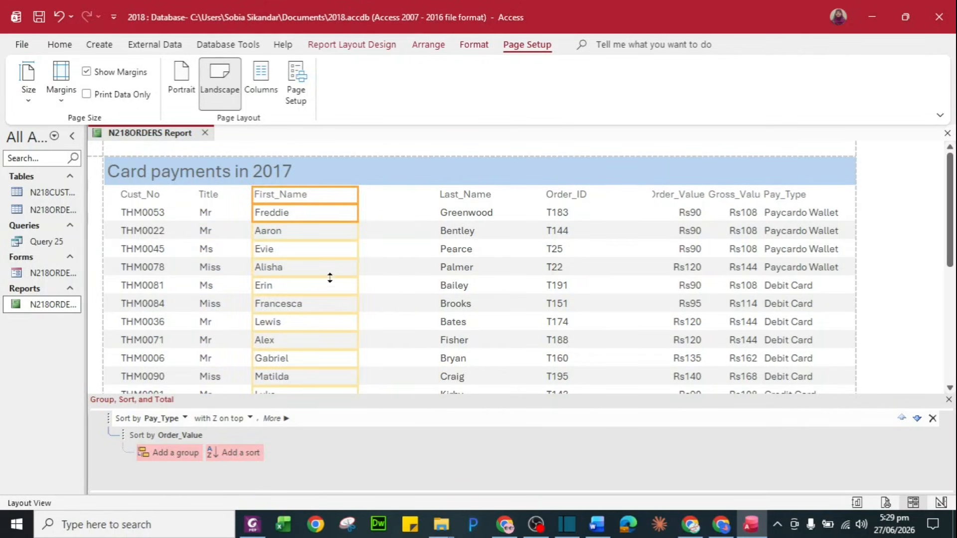
Move the Last_Name column left so it sits beside First_Name
scroll(330, 278, "down", 5)
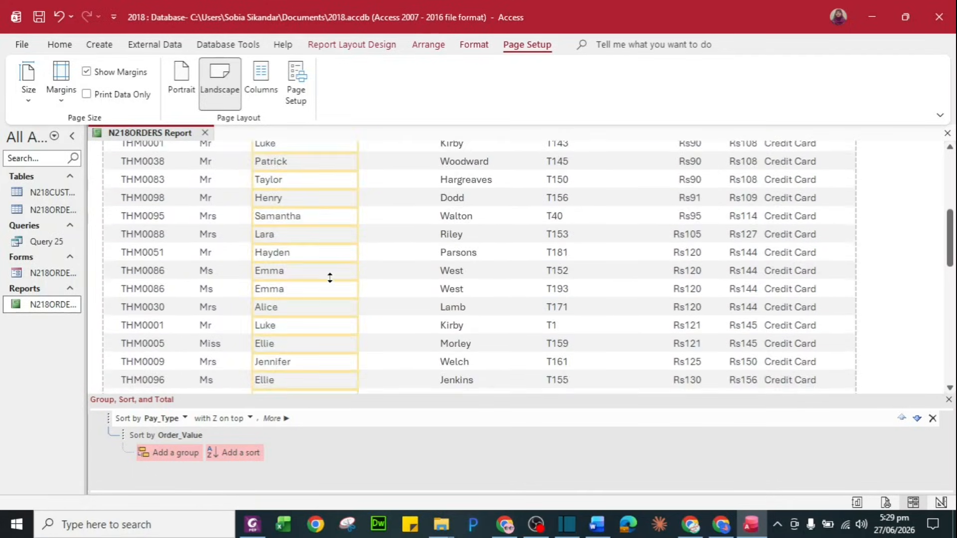
scroll(329, 278, "down", 10)
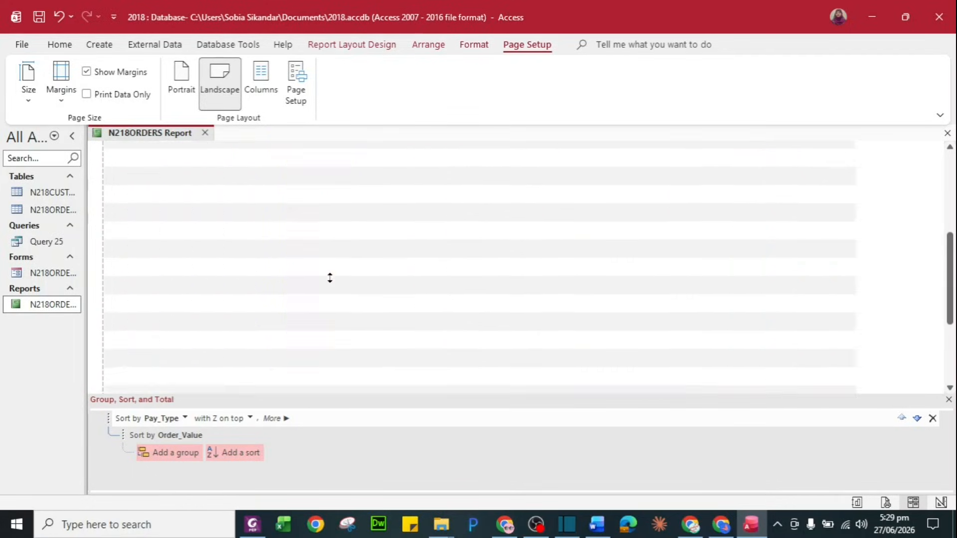
scroll(329, 277, "up", 15)
left_click(477, 194)
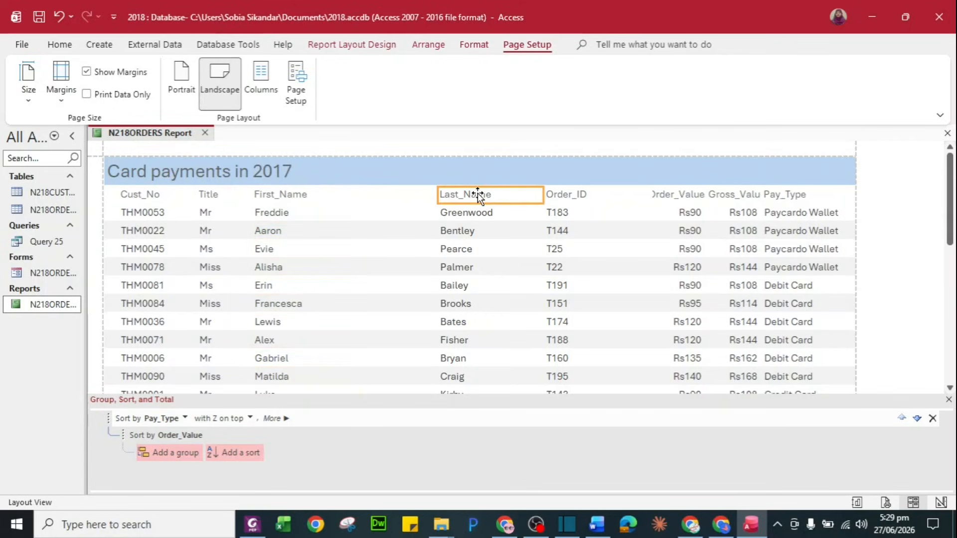
left_click(478, 214)
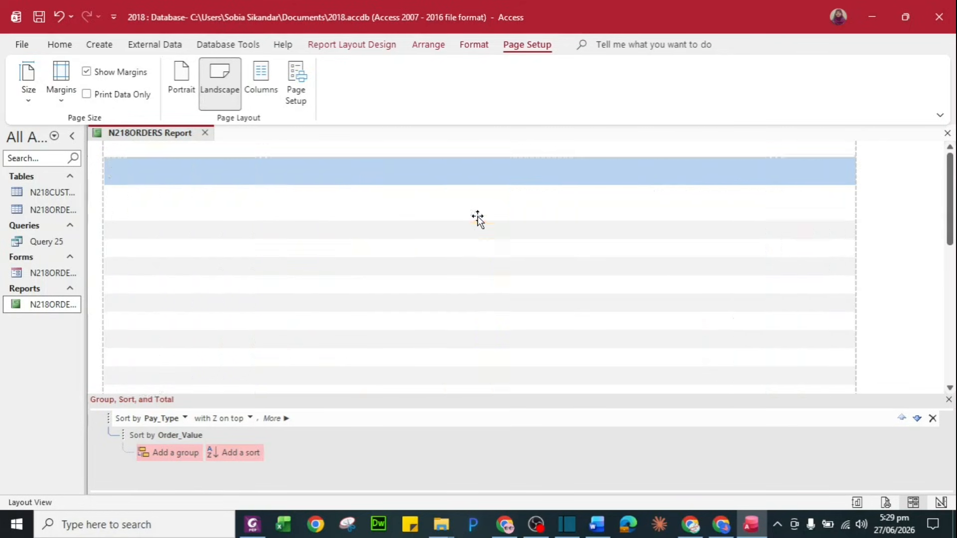
key("Left")
key("Left")
key("Left")
key("Left")
key("Left")
key("Left")
key("Left")
key("Left")
key("Left")
key("Left")
key("Left")
key("Left")
key("Left")
key("Left")
key("Left")
key("Left")
key("Left")
key("Left")
key("Left")
key("Left")
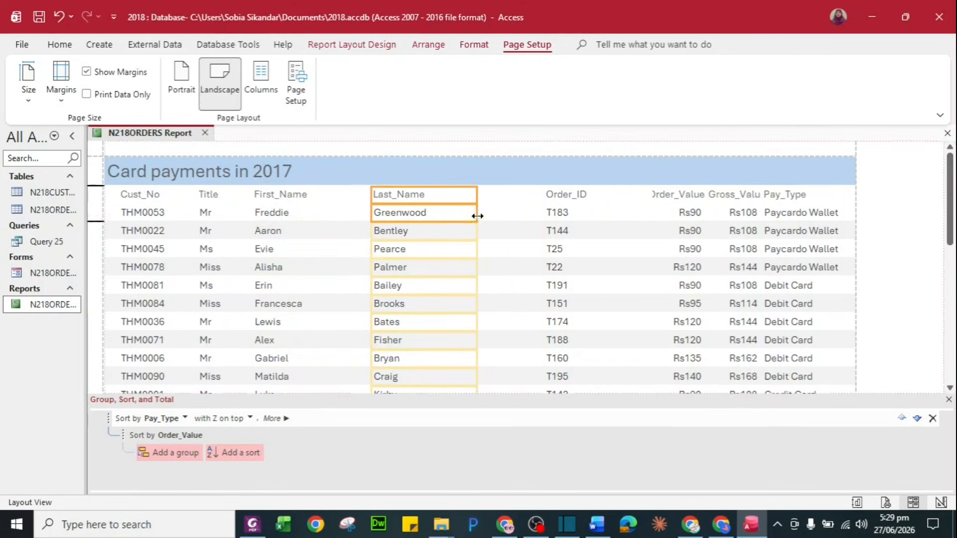
scroll(450, 261, "down", 1)
scroll(450, 261, "down", 10)
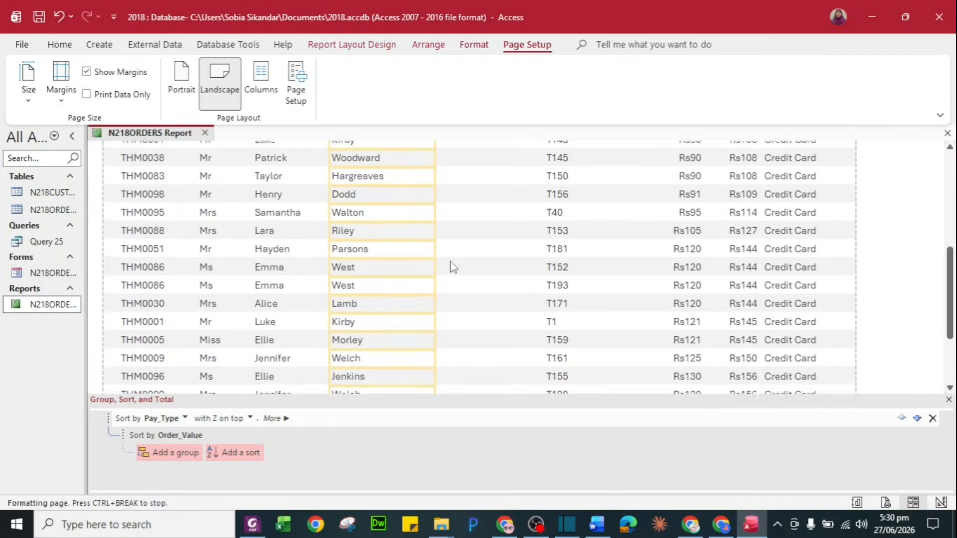
scroll(450, 261, "down", 3)
scroll(450, 261, "up", 10)
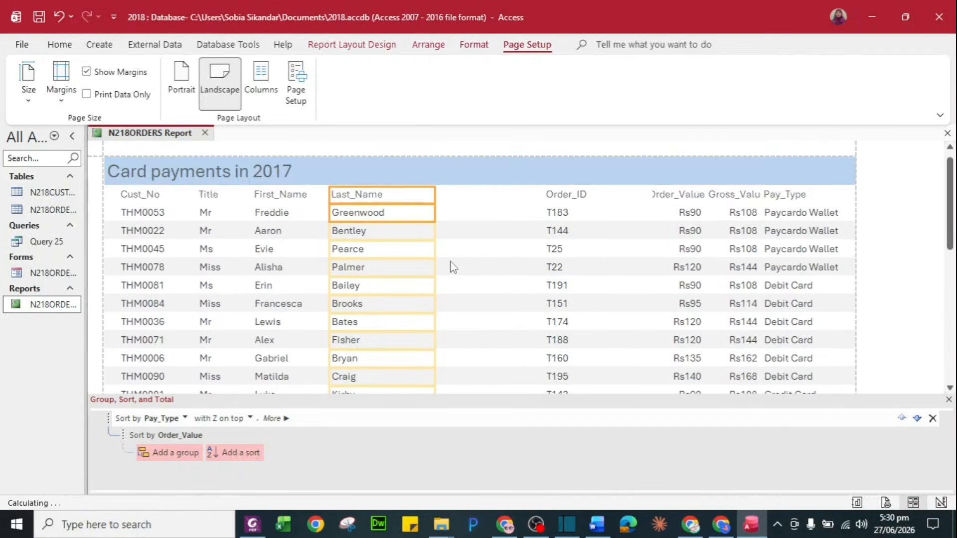
Narrow the Order_ID column and shift the Order_Value column left toward it
left_click(572, 195)
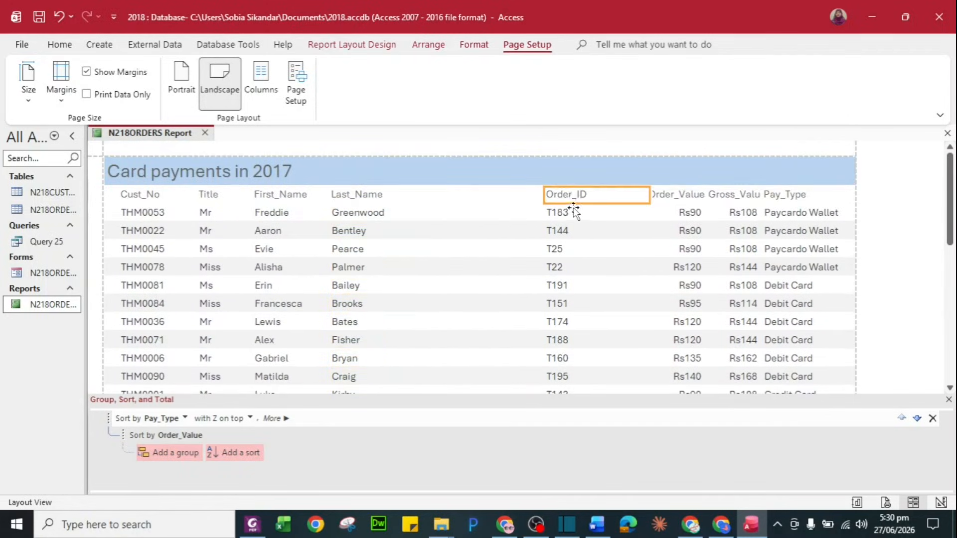
left_click(574, 214, "shift")
left_click_drag(649, 212, 620, 213)
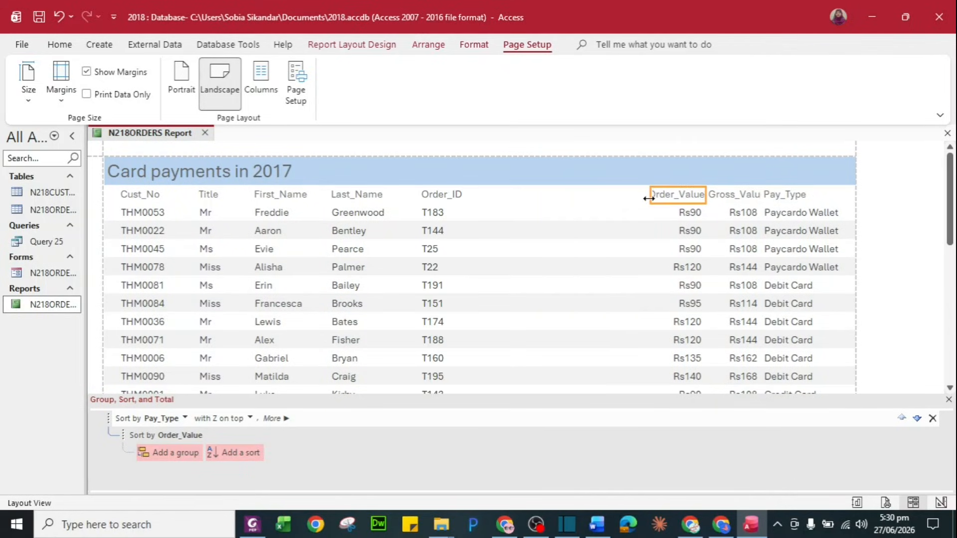
left_click(635, 195)
left_click(682, 212)
key("Left")
key("Left")
key("Left")
key("Left")
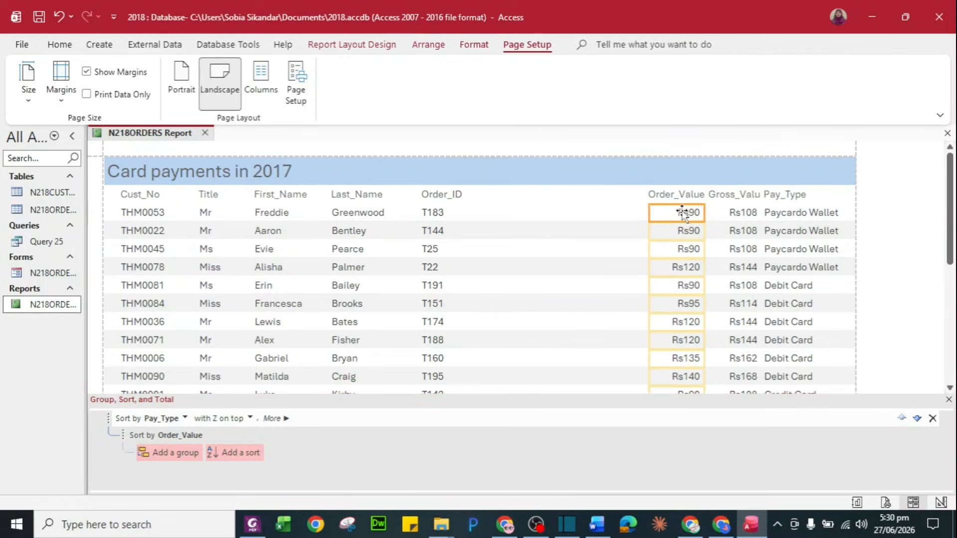
left_click_drag(640, 214, 653, 214)
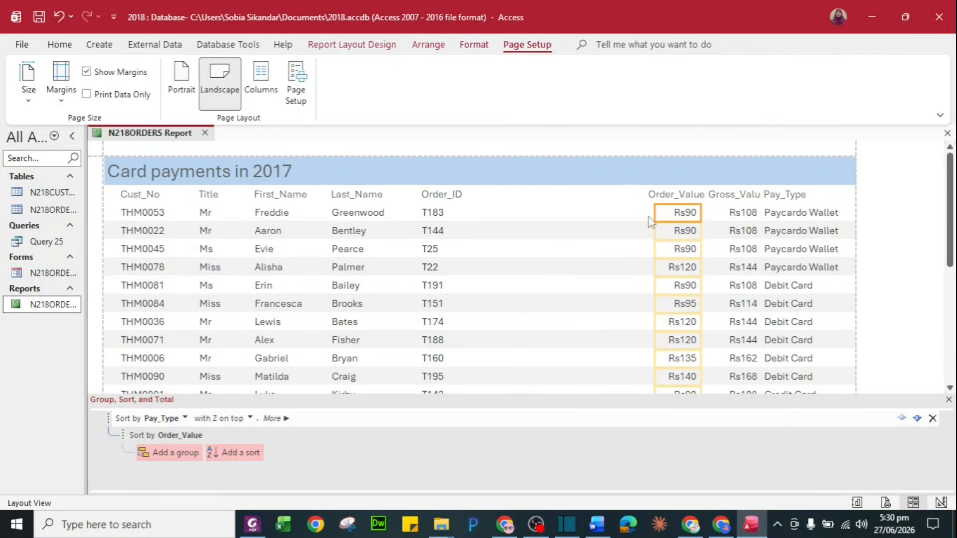
left_click(678, 195, "shift")
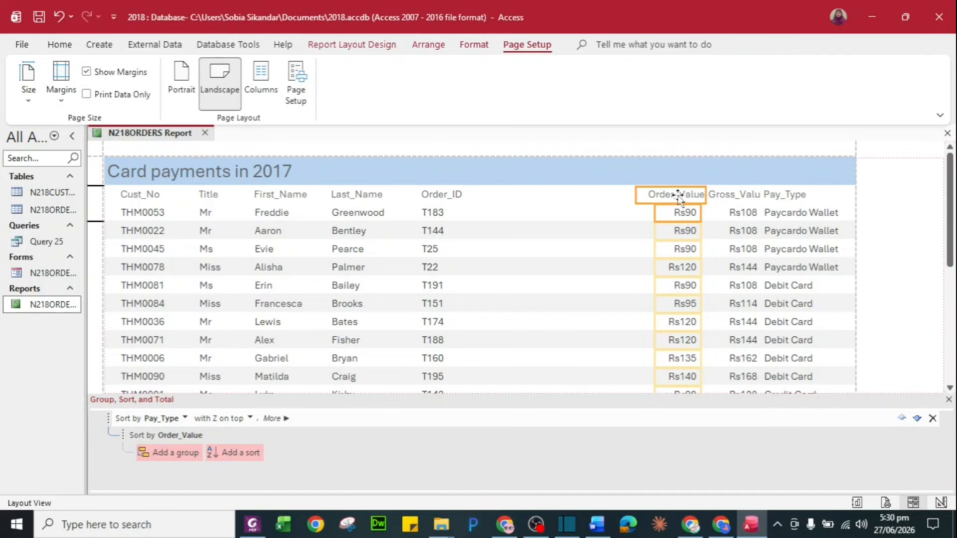
key("Left")
key("Left")
key("Left")
key("Left")
key("Left")
key("Left")
key("Left")
key("Left")
key("Left")
key("Left")
key("Left")
key("Left")
key("Left")
key("Left")
key("Left")
key("Left")
key("Left")
key("Left")
key("Left")
key("Left")
key("Left")
key("Left")
key("Left")
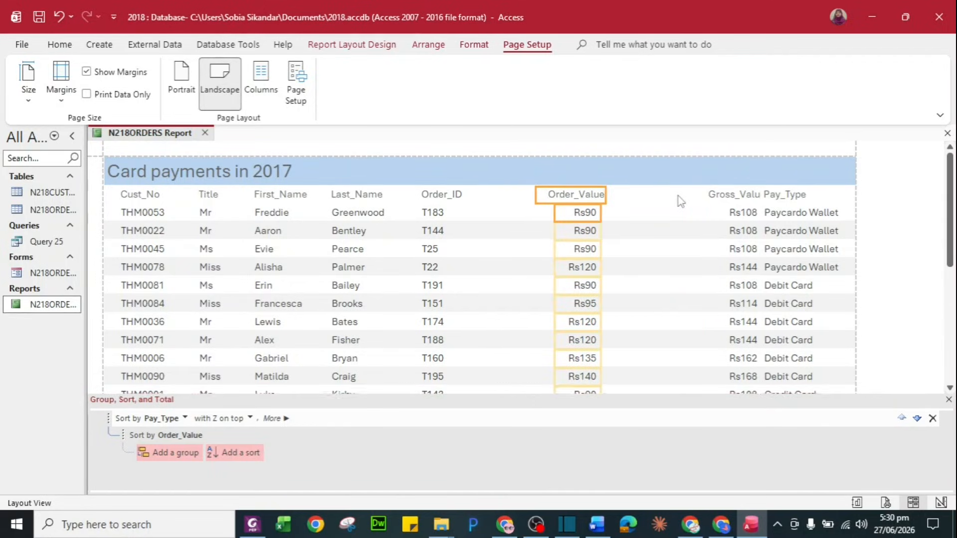
Move the Gross_Value column left and widen its heading to show the full name
left_click(734, 198)
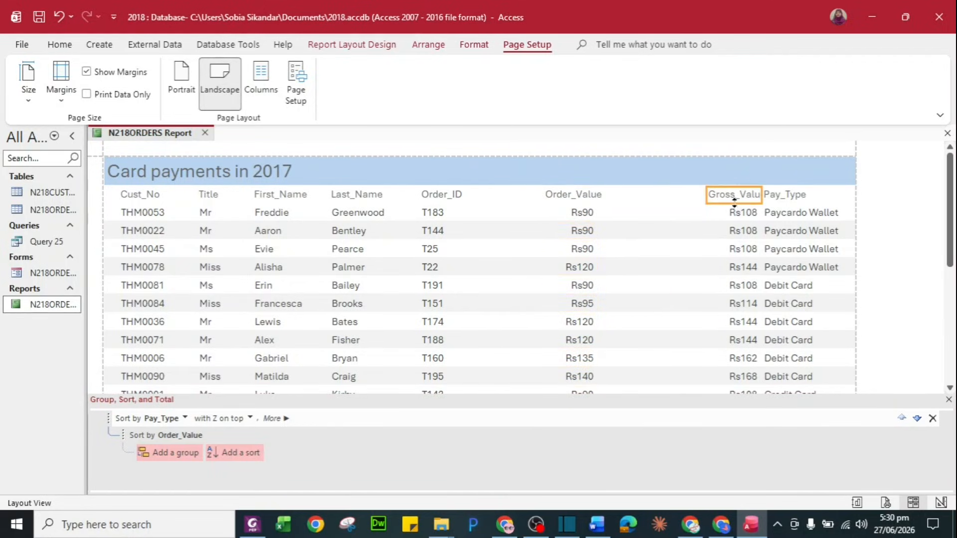
left_click(736, 213, "shift")
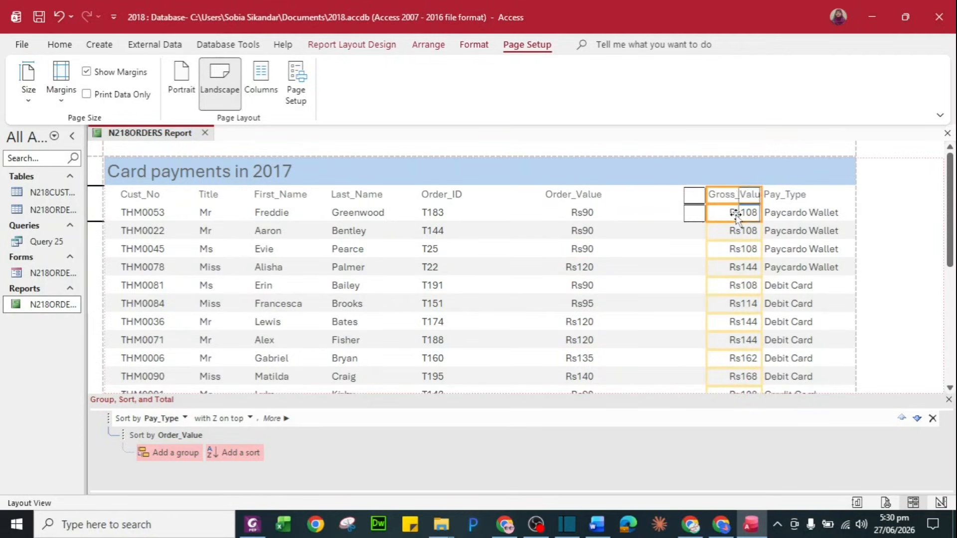
key("Left")
key("Left")
key("Left")
key("Left")
key("Left")
key("Left")
key("Left")
key("Left")
key("Left")
left_click(733, 197)
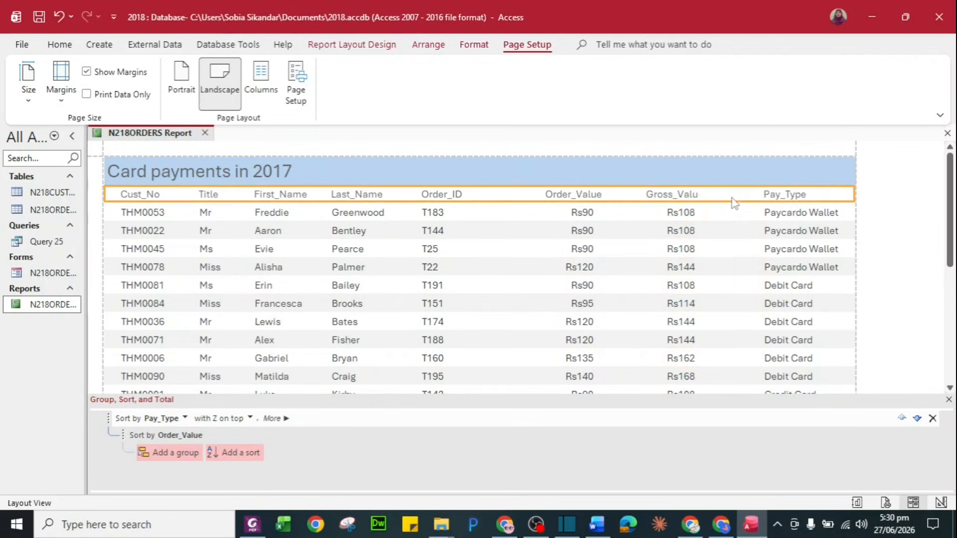
left_click(696, 196)
left_click_drag(710, 196, 710, 197)
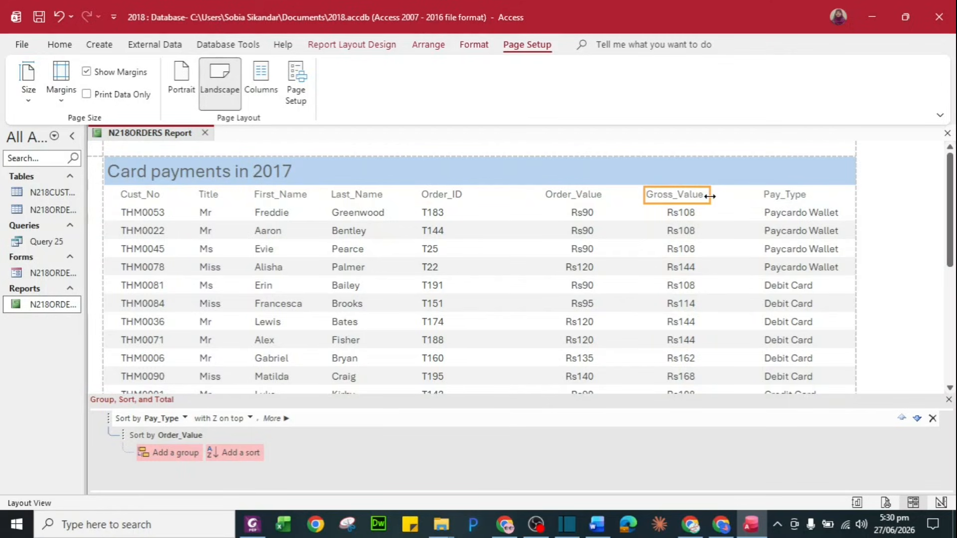
left_click(719, 238)
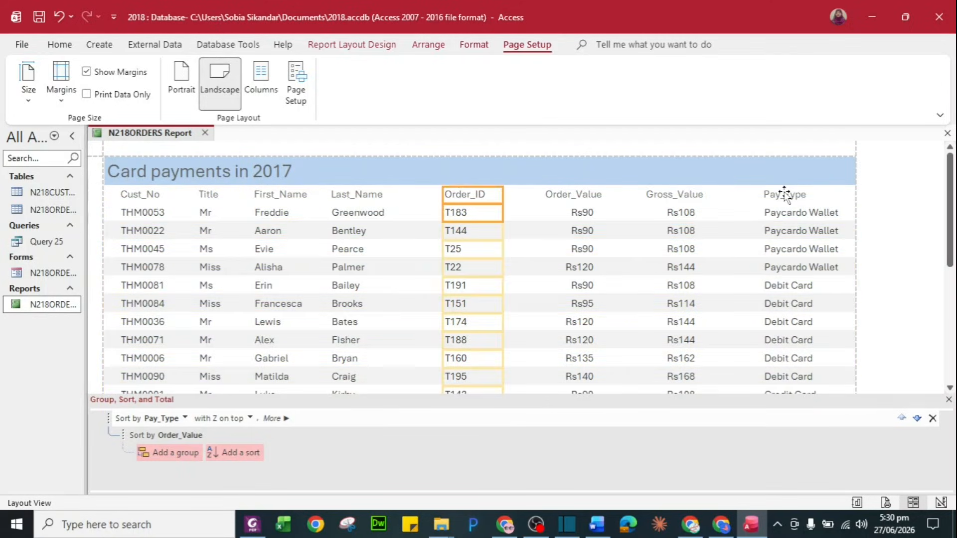
Shift the Pay_Type column slightly left
left_click(784, 194)
left_click(783, 213)
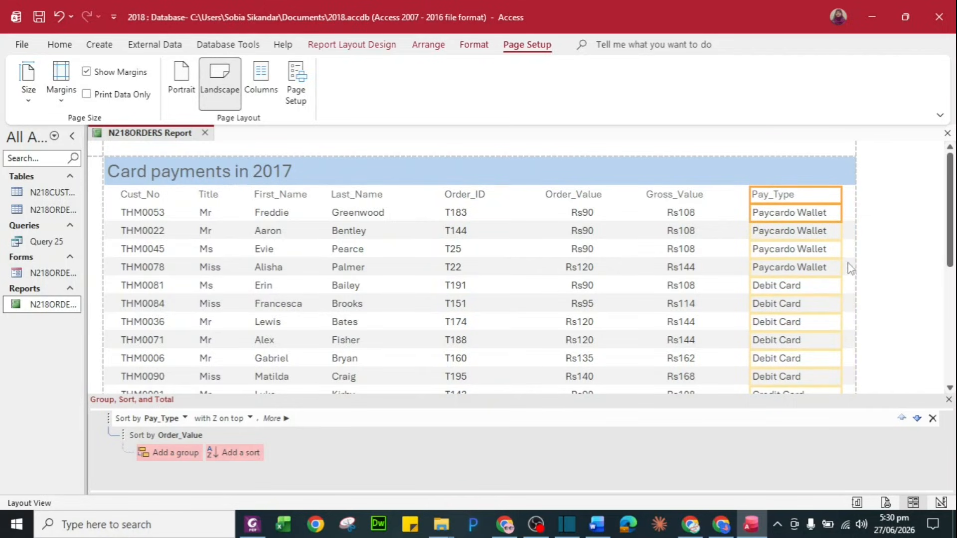
left_click_drag(839, 230, 832, 230)
scroll(813, 291, "down", 6)
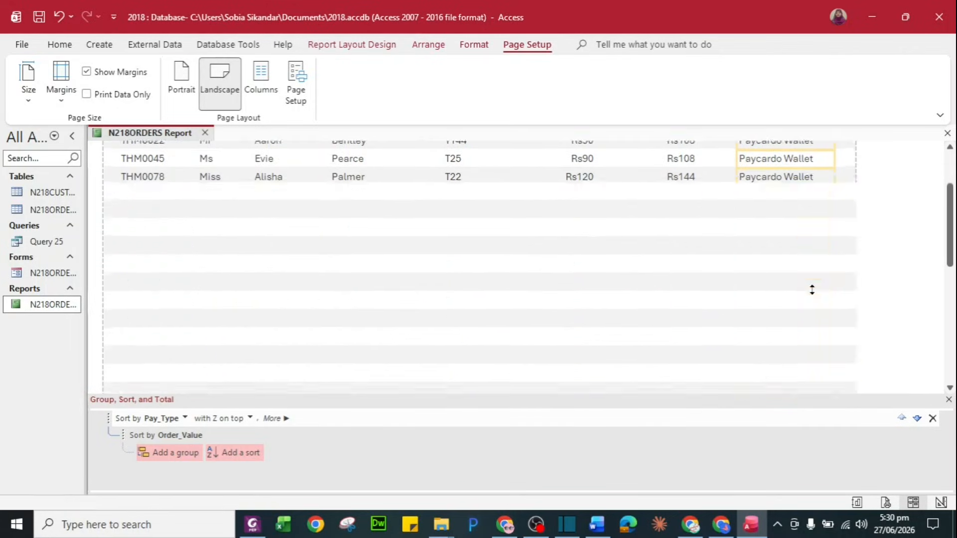
scroll(812, 292, "down", 2)
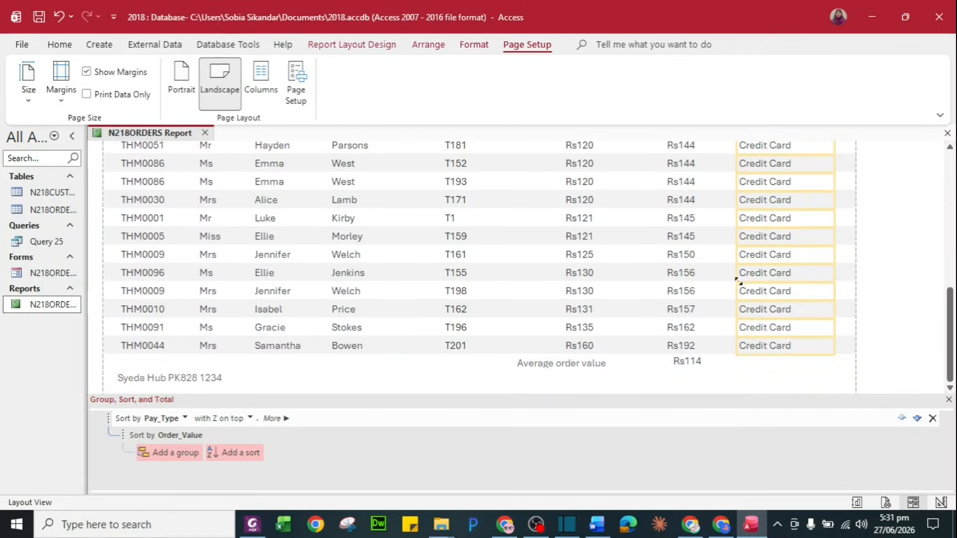
scroll(686, 262, "up", 10)
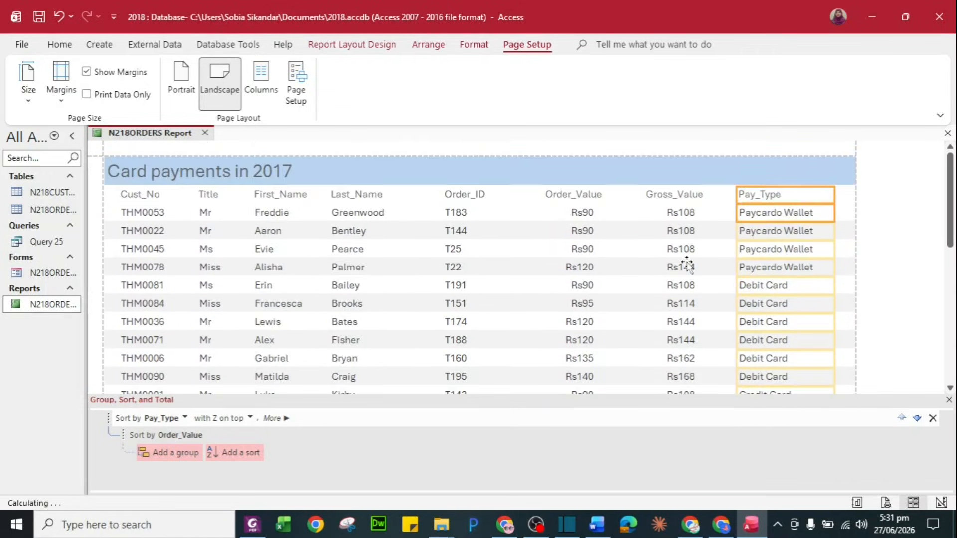
scroll(678, 272, "down", 5)
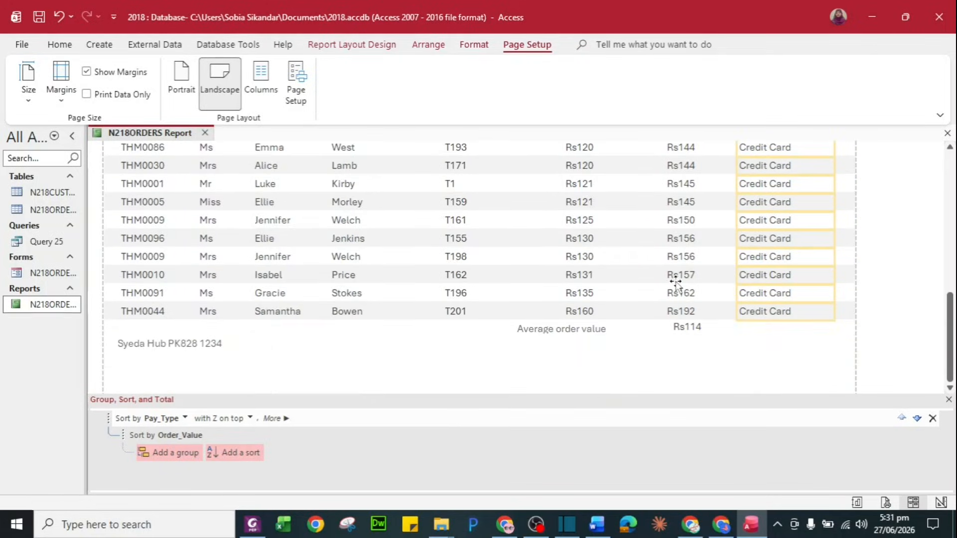
Realign the Average order value label directly beside the Rs114 average under Order_Value
left_click(573, 342)
left_click(575, 330)
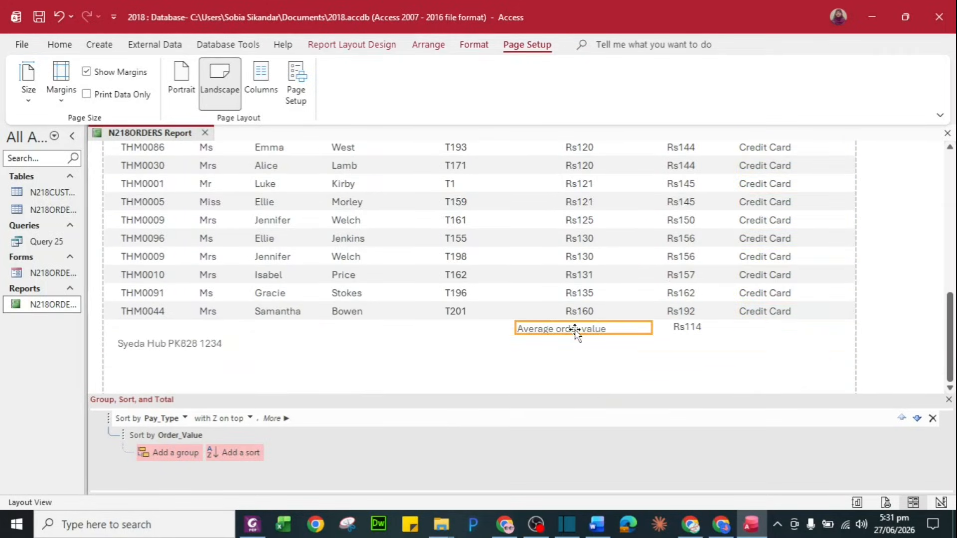
key("Right")
key("Right")
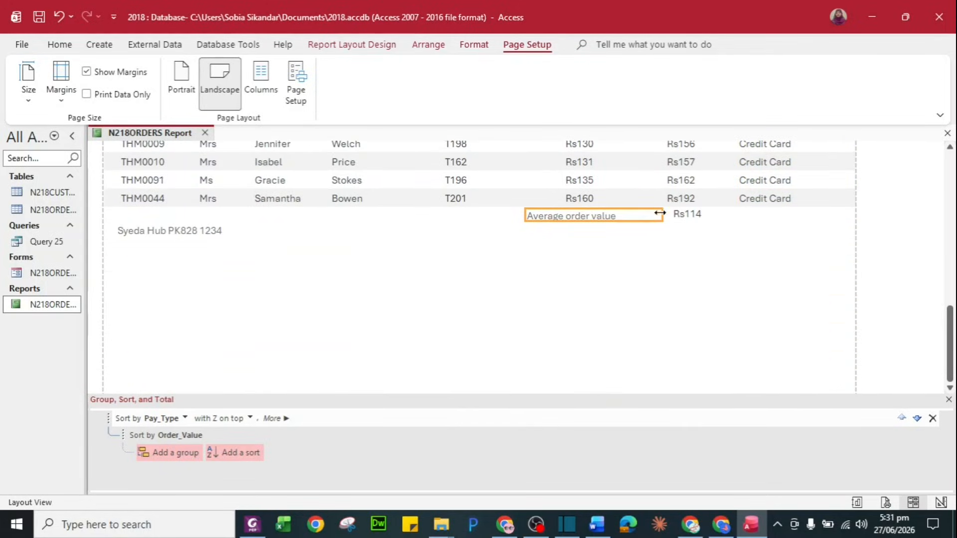
left_click_drag(661, 214, 632, 214)
key("Left")
key("Left")
left_click(597, 316)
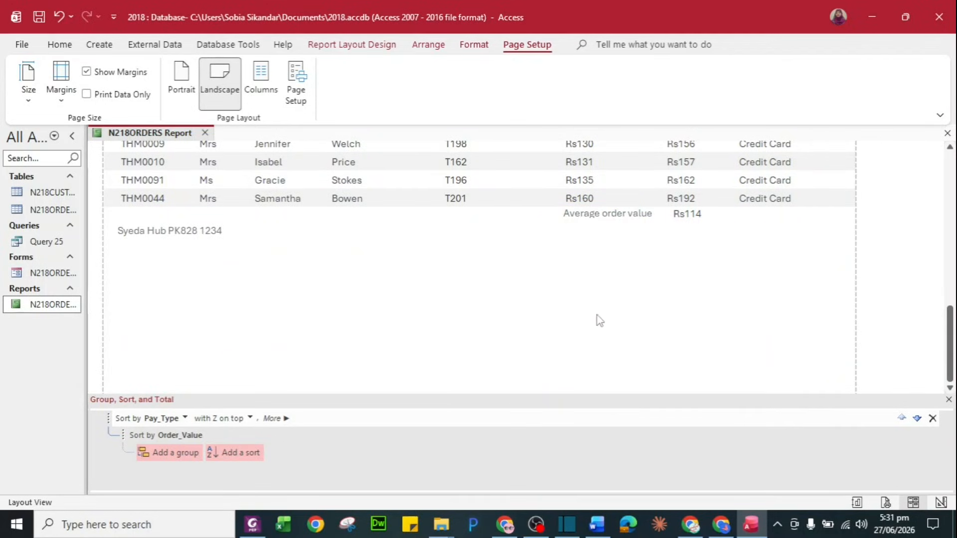
scroll(627, 264, "up", 2)
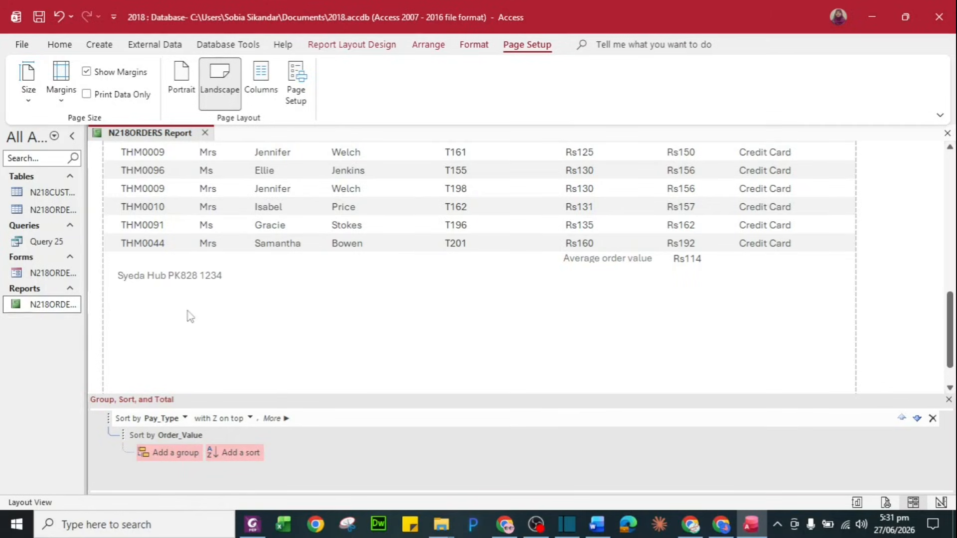
Print-preview the N218ORDERS report and inspect page 2, ending with the Rs114 average
right_click(53, 306)
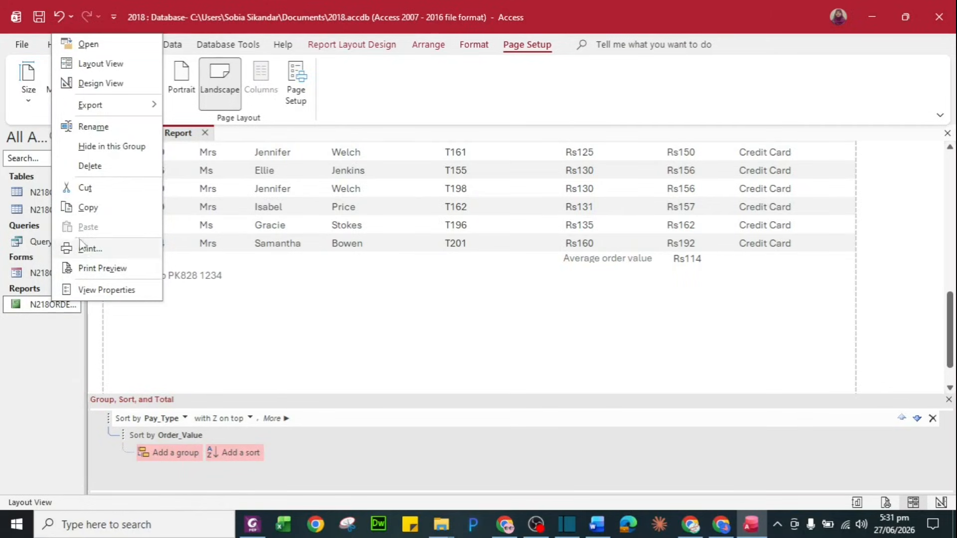
left_click(93, 268)
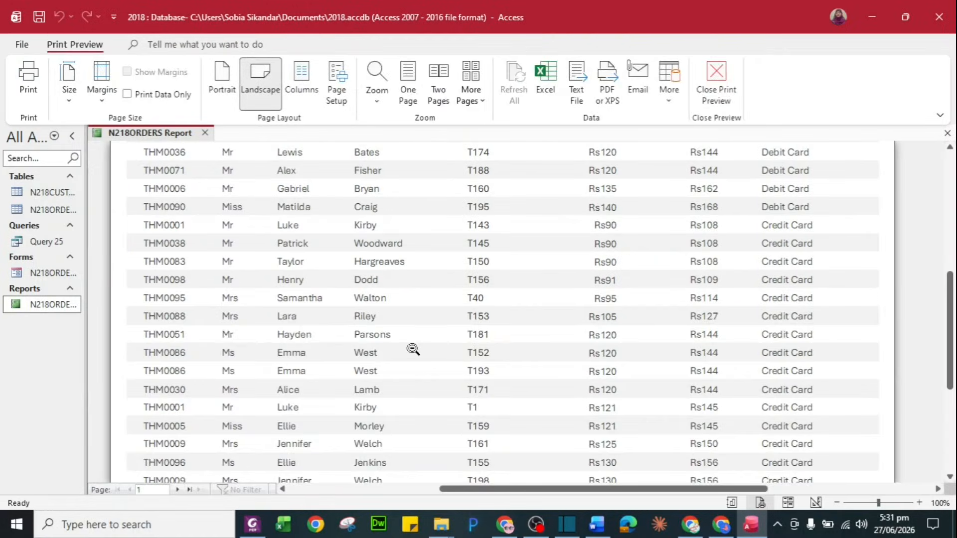
scroll(413, 349, "down", 5)
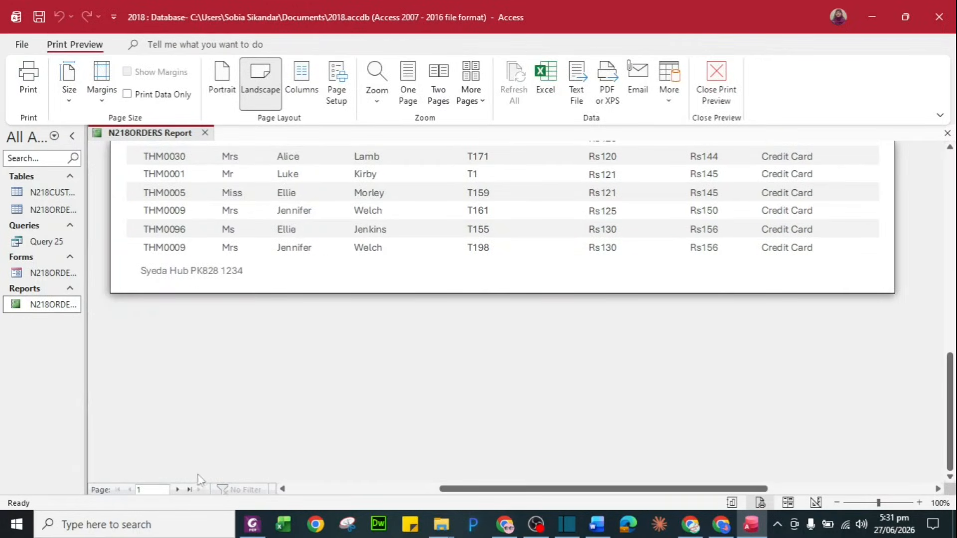
left_click(178, 489)
scroll(392, 272, "up", 5)
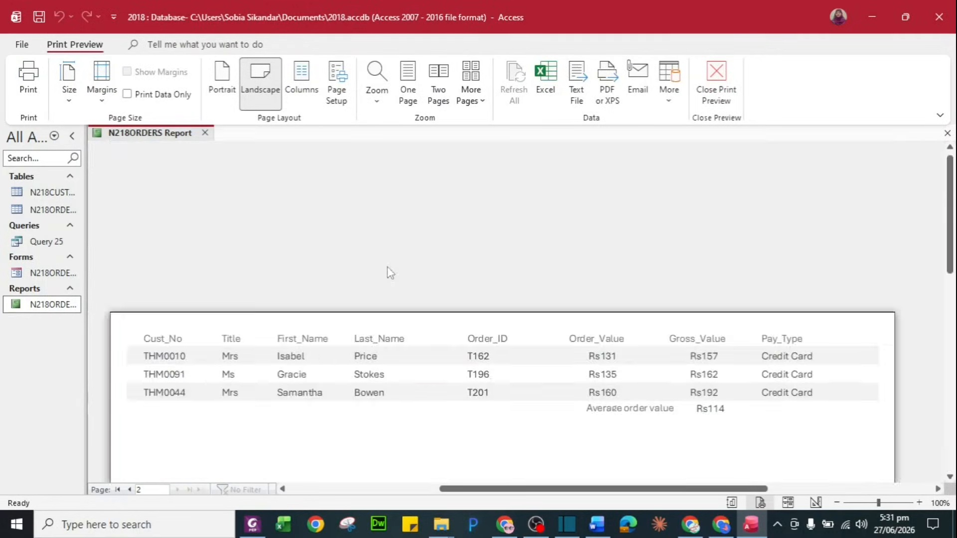
scroll(411, 360, "down", 5)
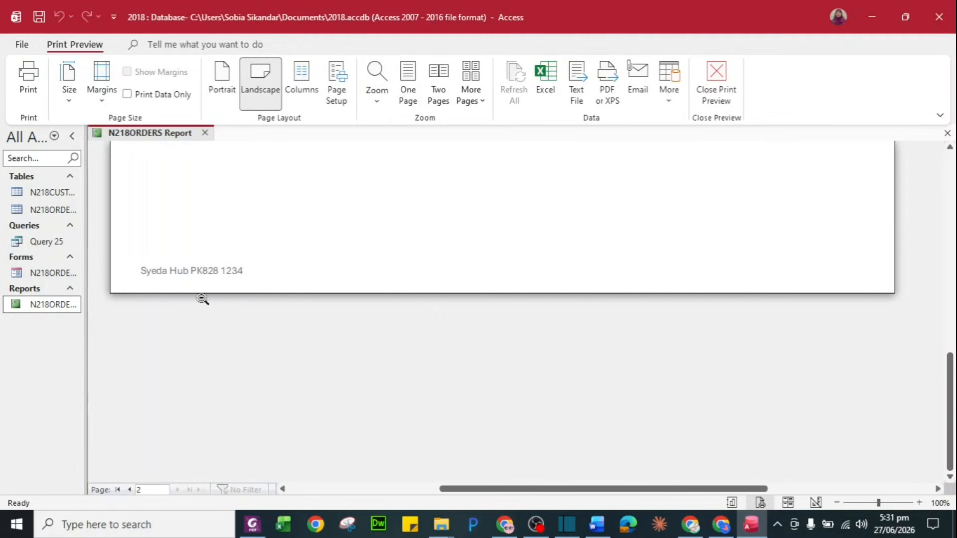
scroll(389, 271, "up", 5)
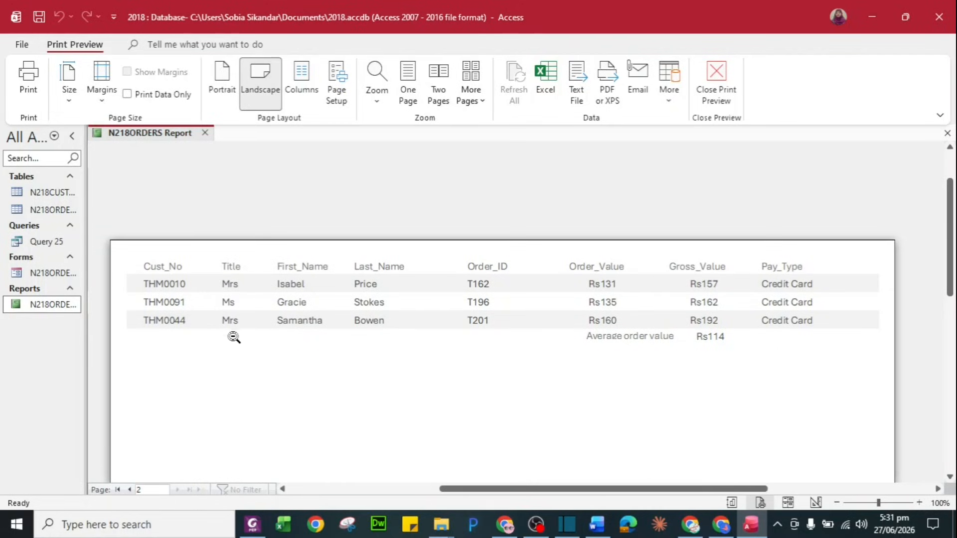
left_click(183, 322)
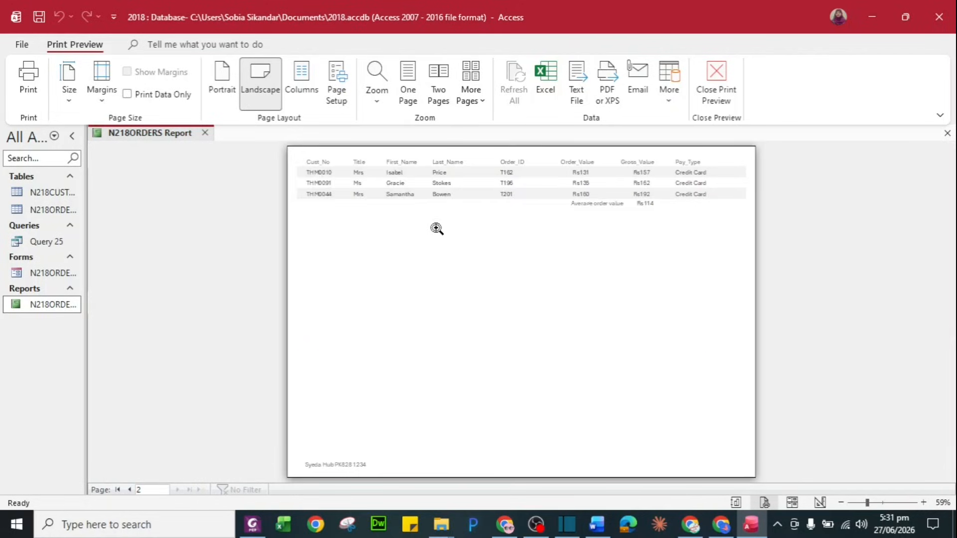
left_click(436, 228)
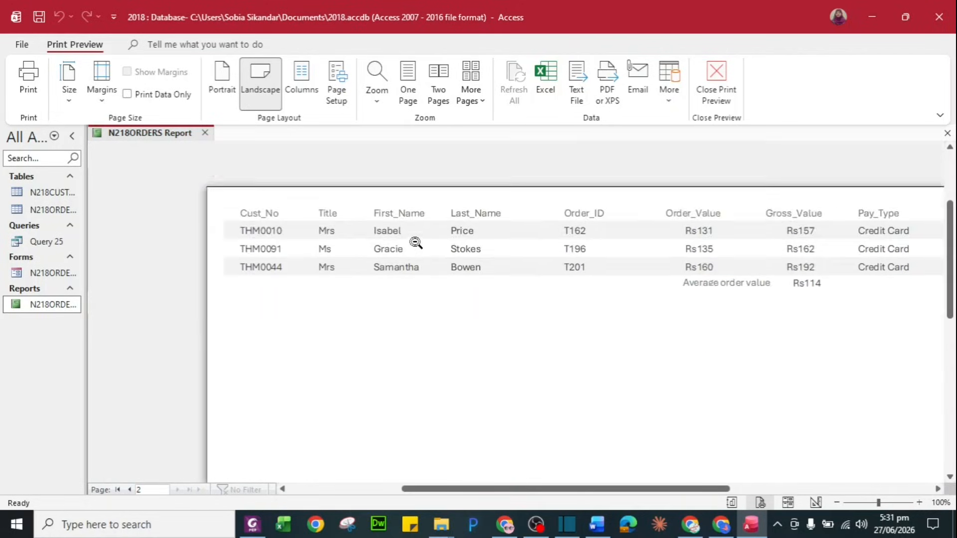
scroll(414, 243, "up", 2)
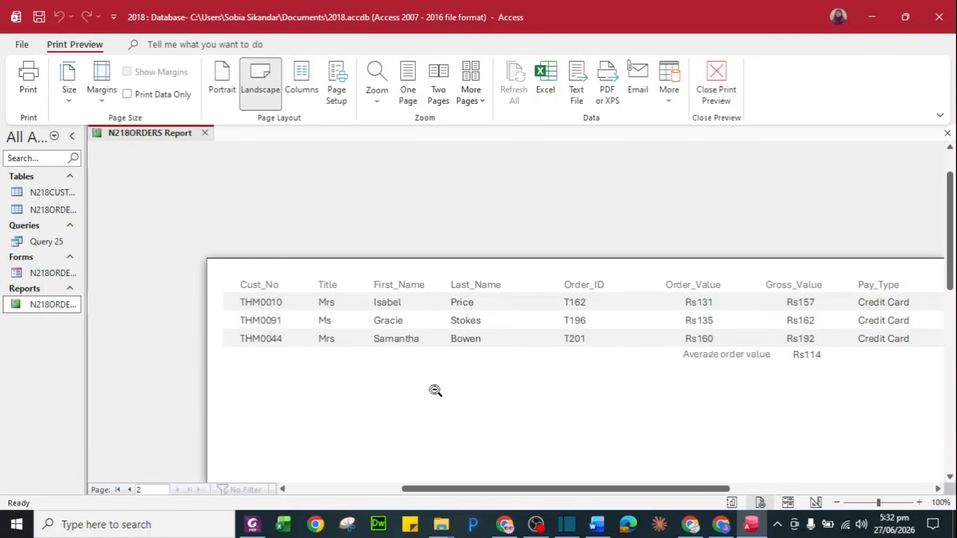
Export the N218ORDERS report to PDF as 'N218ORDERS Report - Print'
right_click(55, 312)
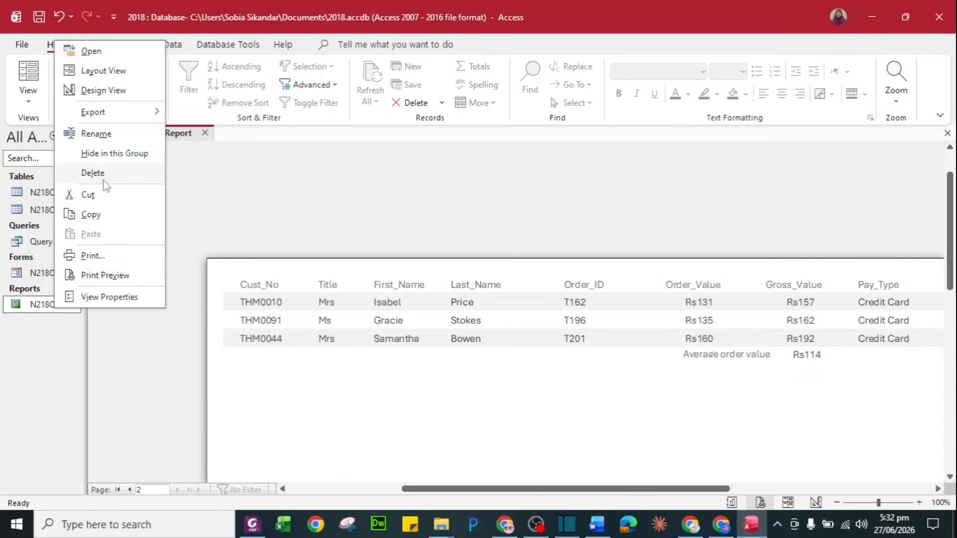
mouse_move(106, 115)
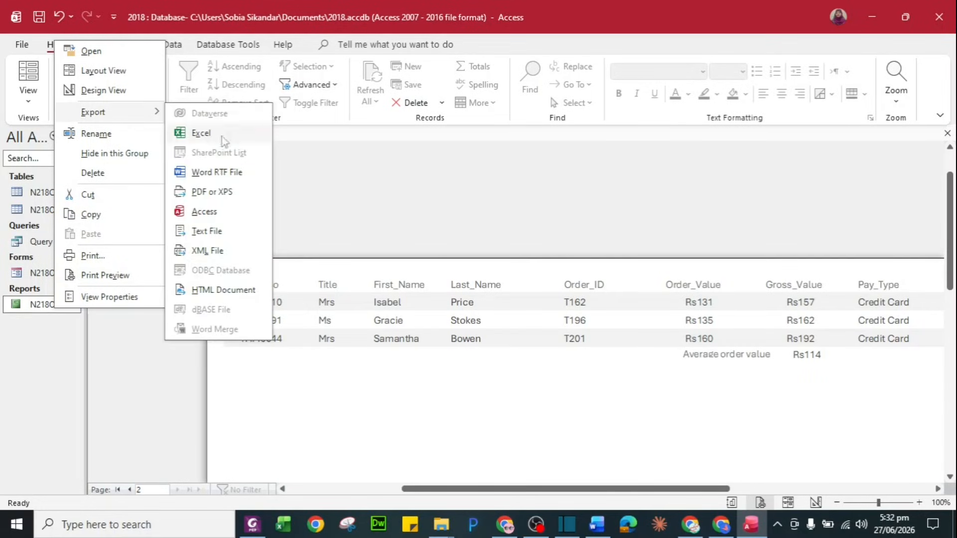
left_click(220, 196)
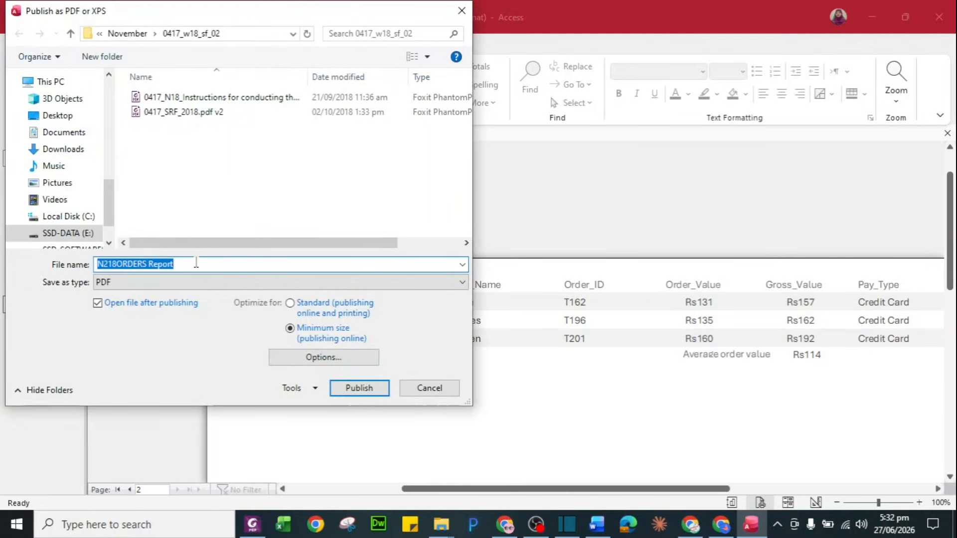
left_click(196, 263)
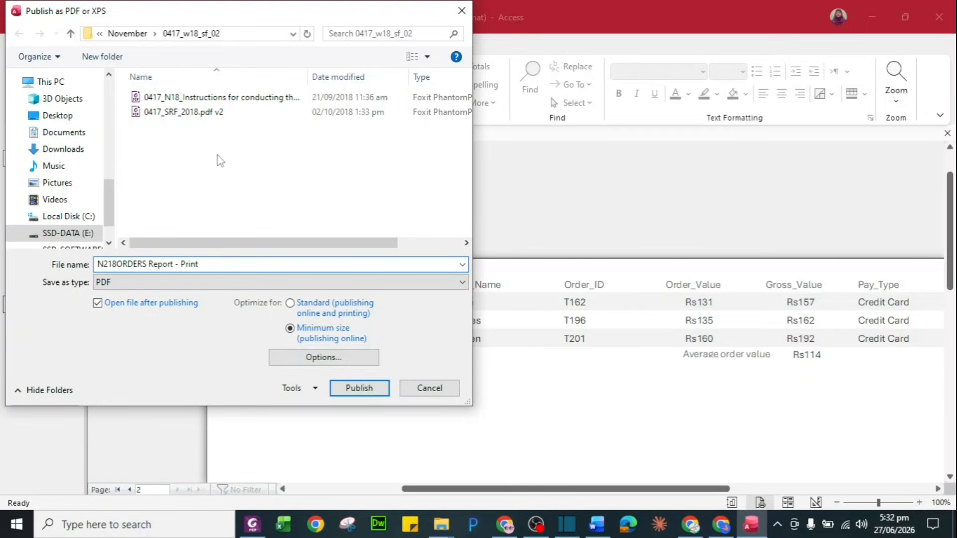
left_click(359, 388)
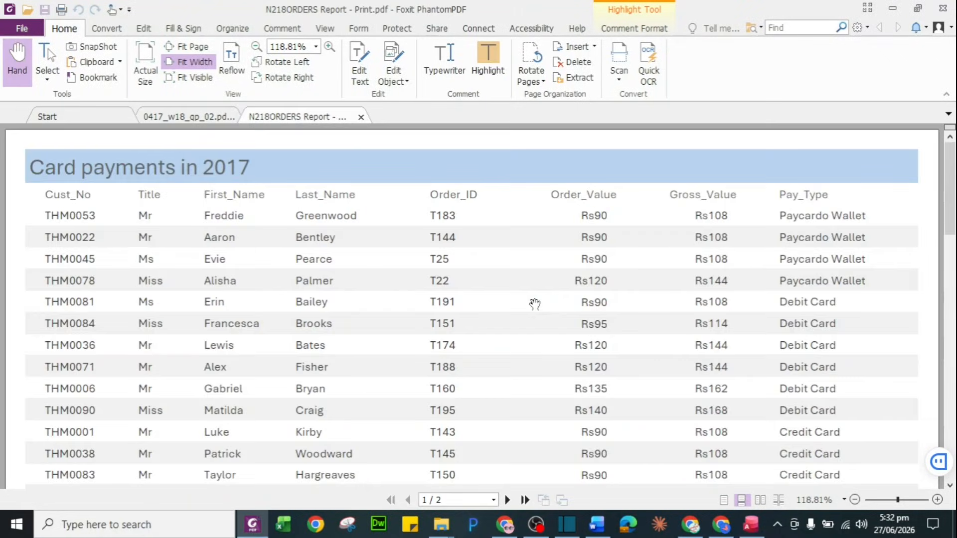
Review and close the exported report PDF, then highlight the Printout 2 name reminder
scroll(535, 304, "down", 15)
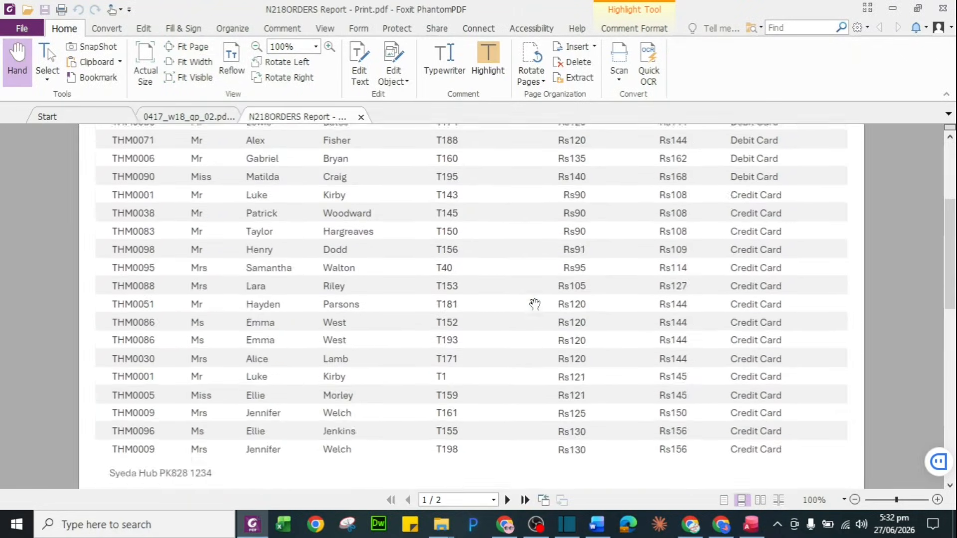
scroll(535, 304, "up", 15)
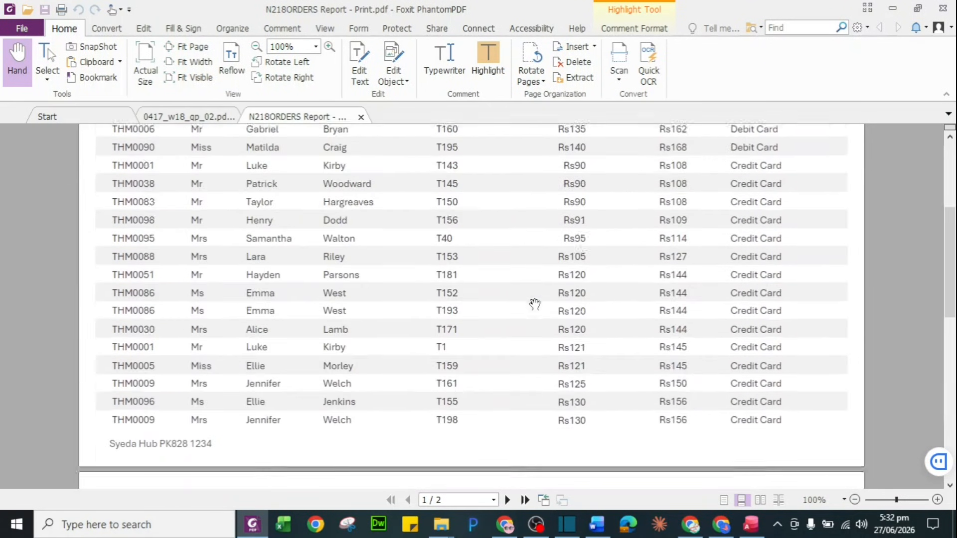
left_click(361, 117)
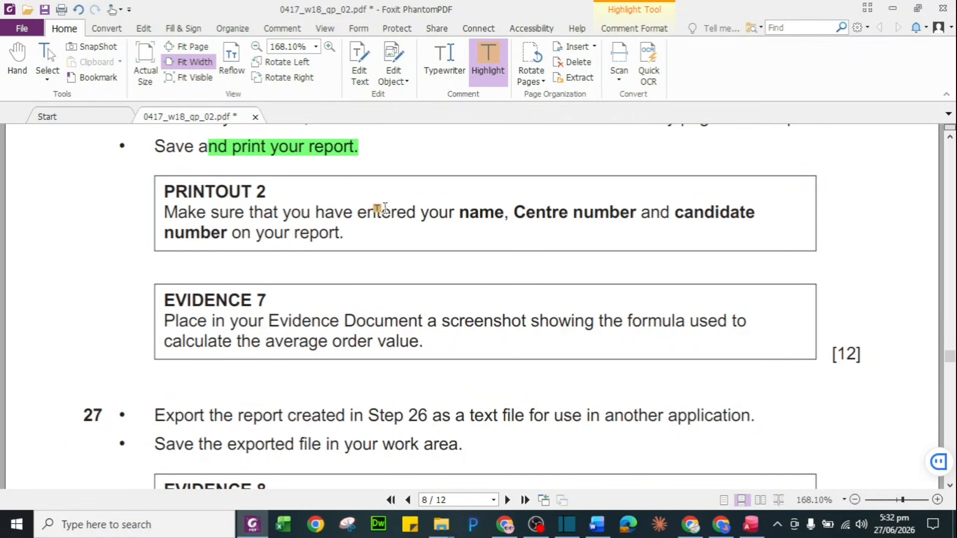
left_click_drag(218, 215, 504, 214)
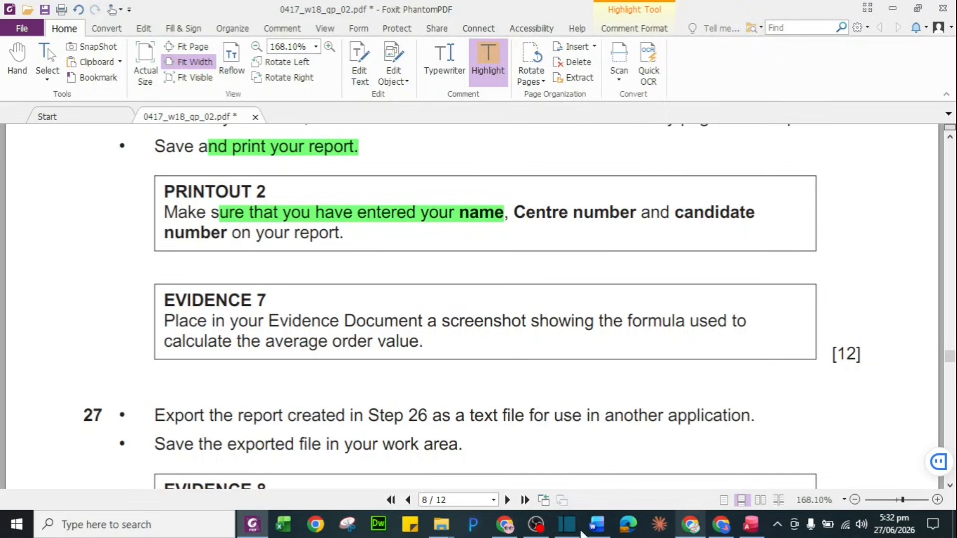
left_click(751, 525)
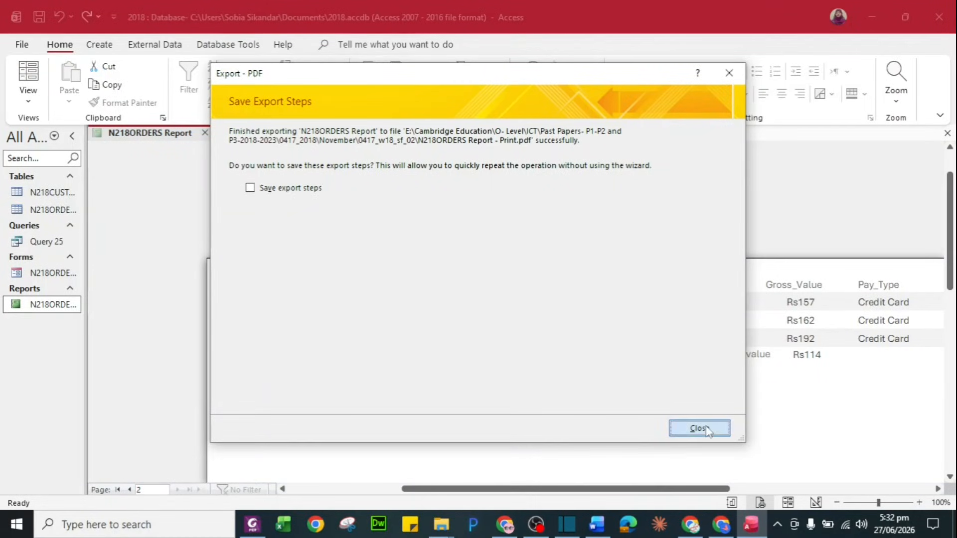
Open N218ORDERS in Design View and widen the Avg box to show =Avg([Order_Value]) fully
left_click(700, 428)
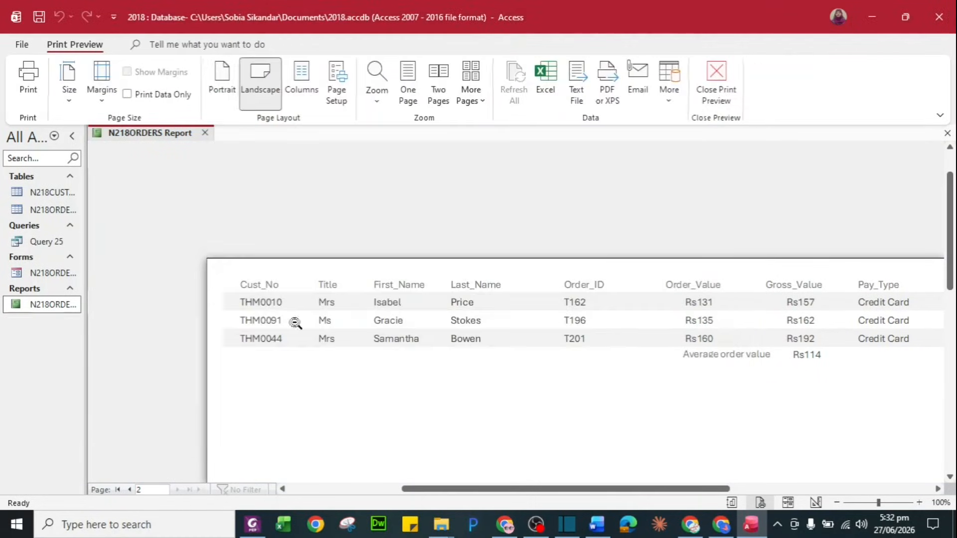
right_click(58, 303)
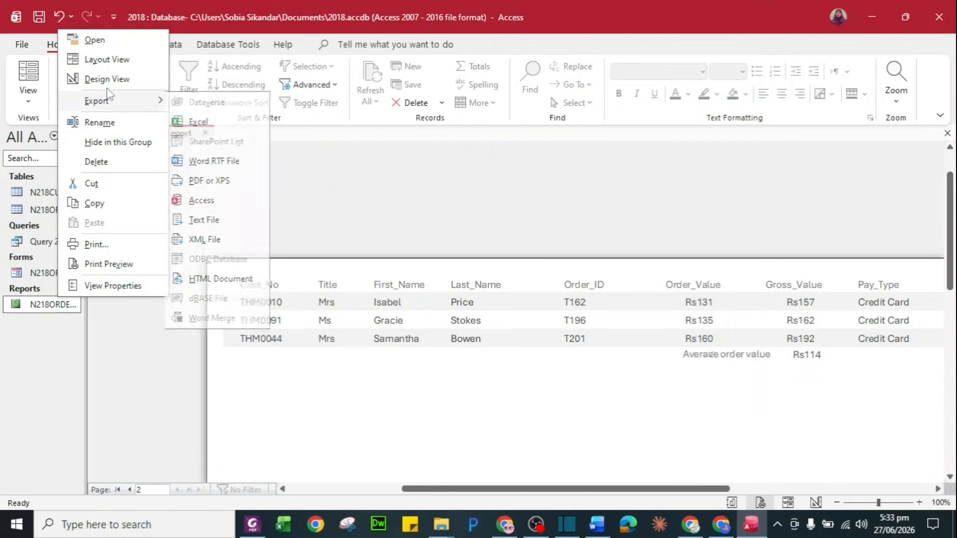
left_click(107, 79)
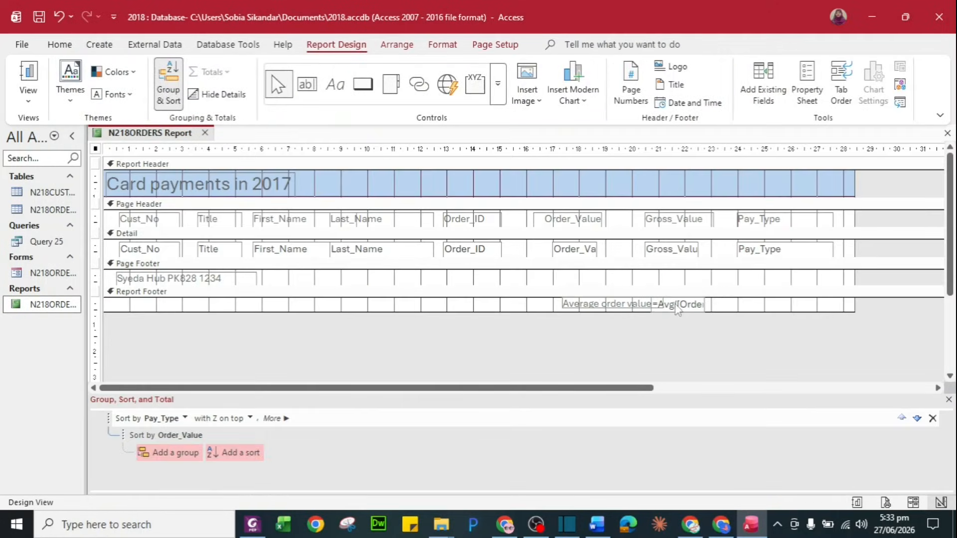
left_click(693, 305)
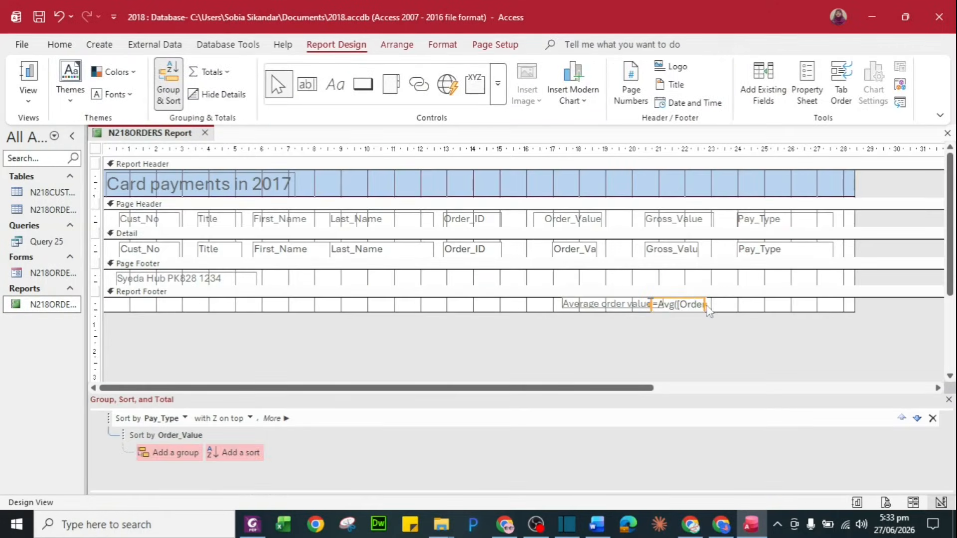
left_click_drag(705, 304, 754, 305)
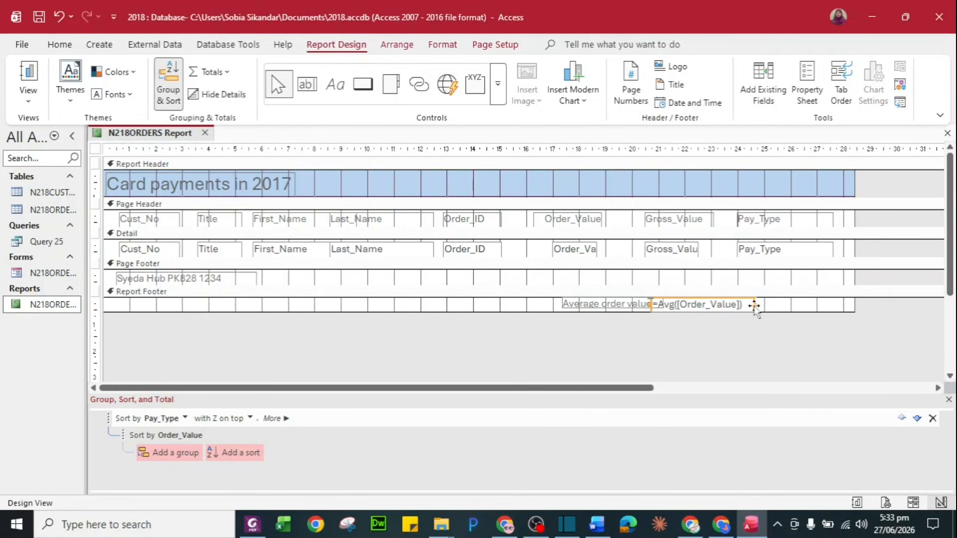
left_click(621, 332)
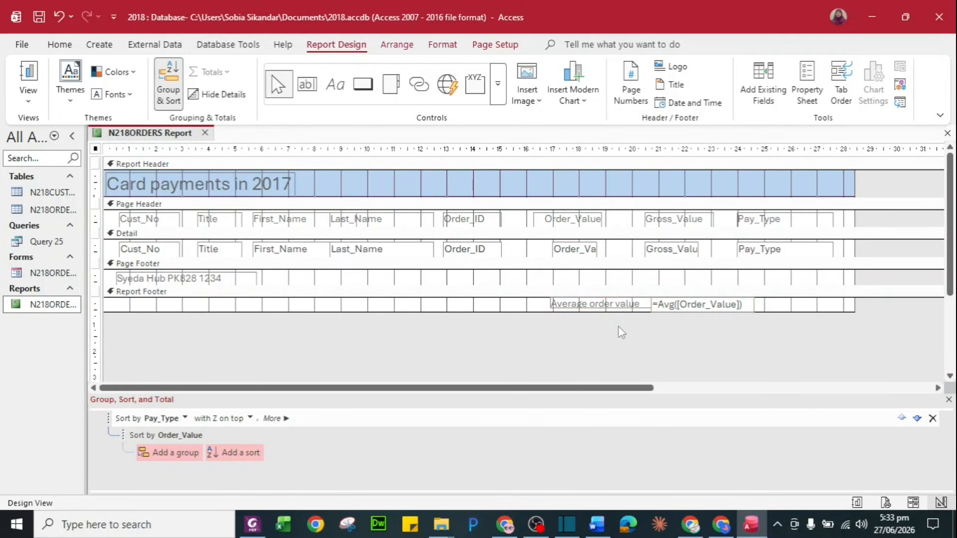
left_click(168, 523)
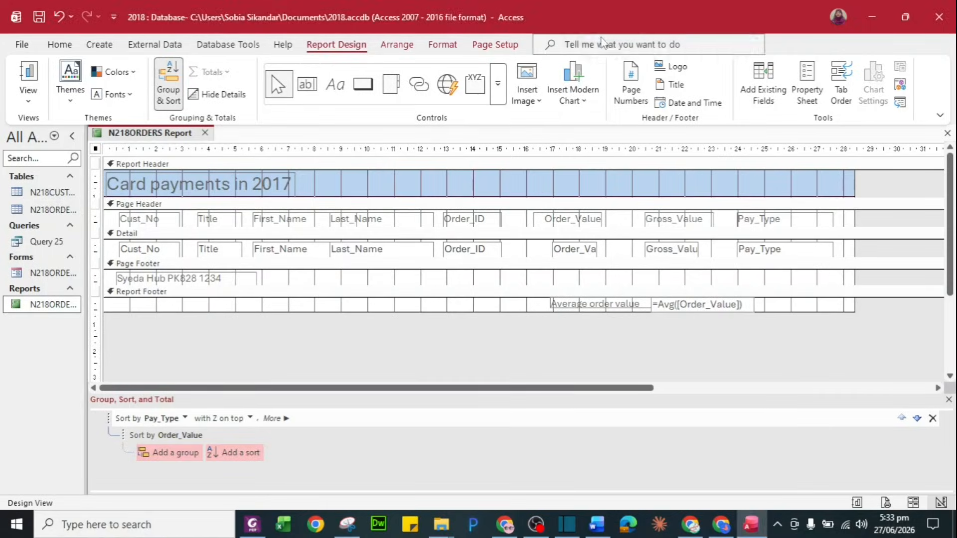
left_click(604, 43)
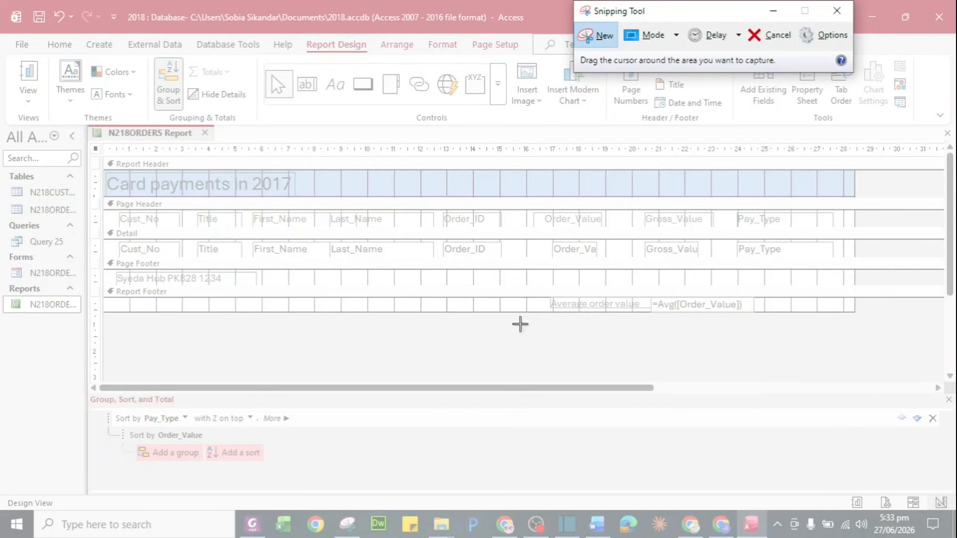
Capture the Average order value formula and paste it under Step 26 – EVIDENCE 7
left_click_drag(544, 297, 748, 316)
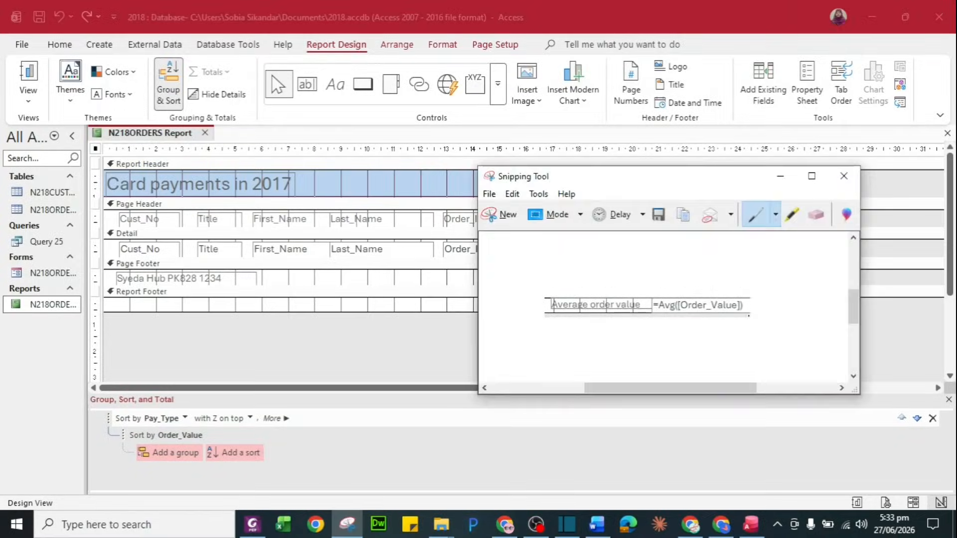
left_click(596, 525)
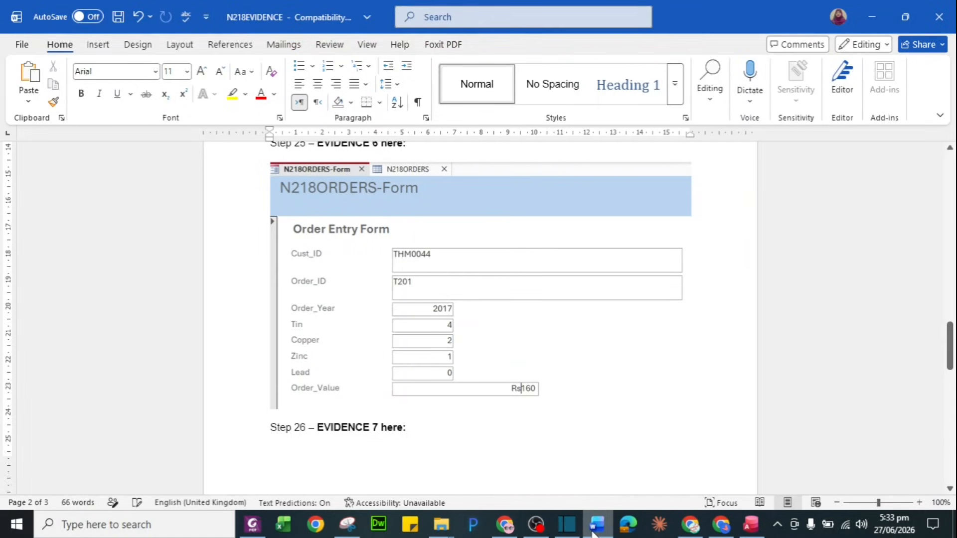
left_click(342, 453)
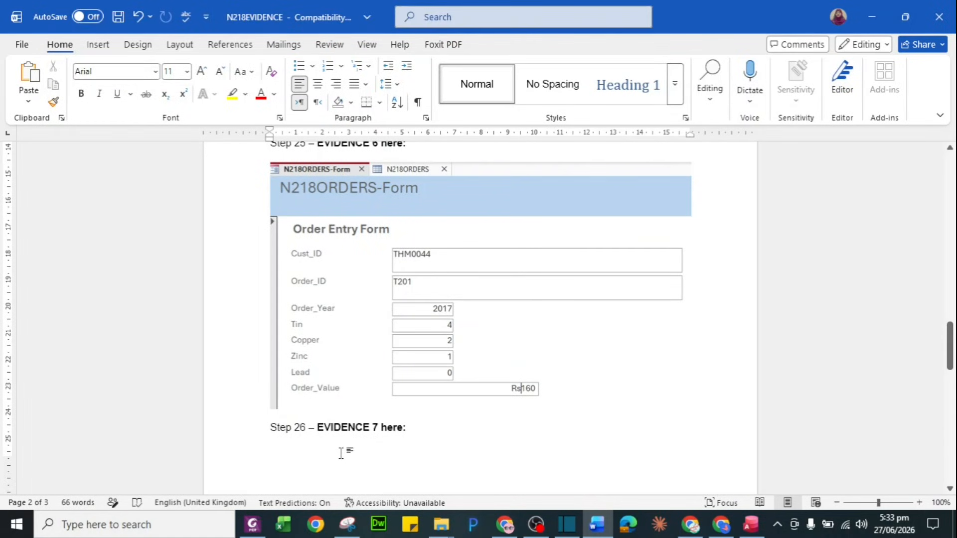
key("ctrl+v")
key("ctrl+z")
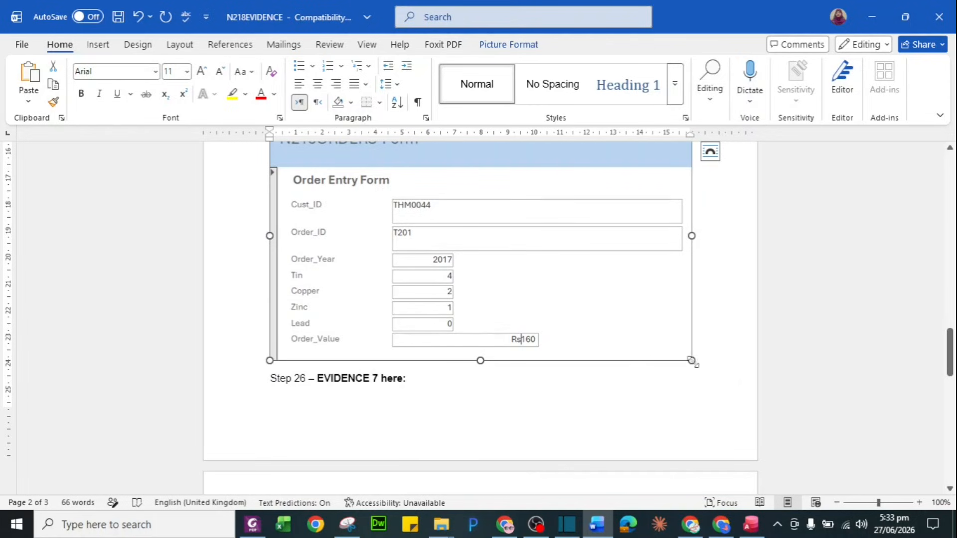
Shrink the form picture above Step 26 in the Word evidence document
left_click_drag(691, 361, 665, 345)
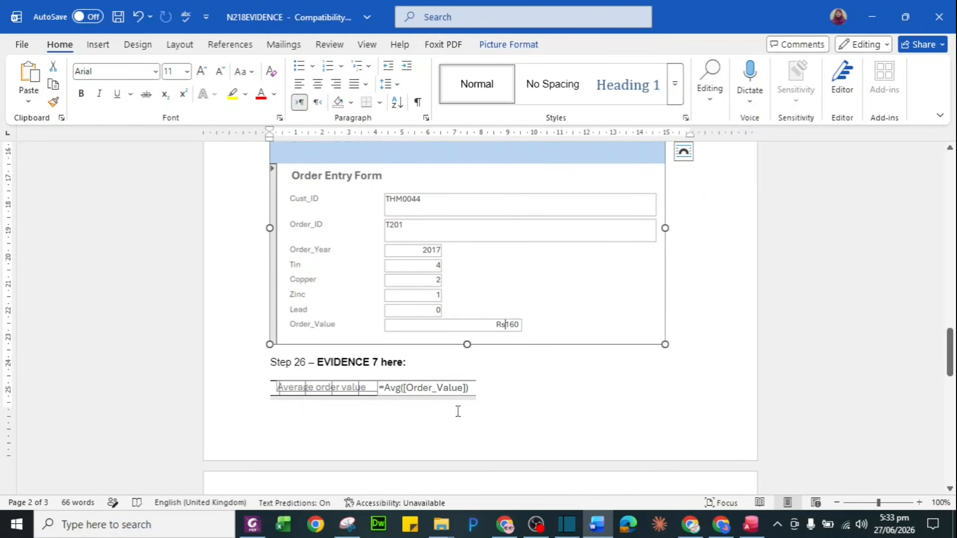
key("alt+Tab")
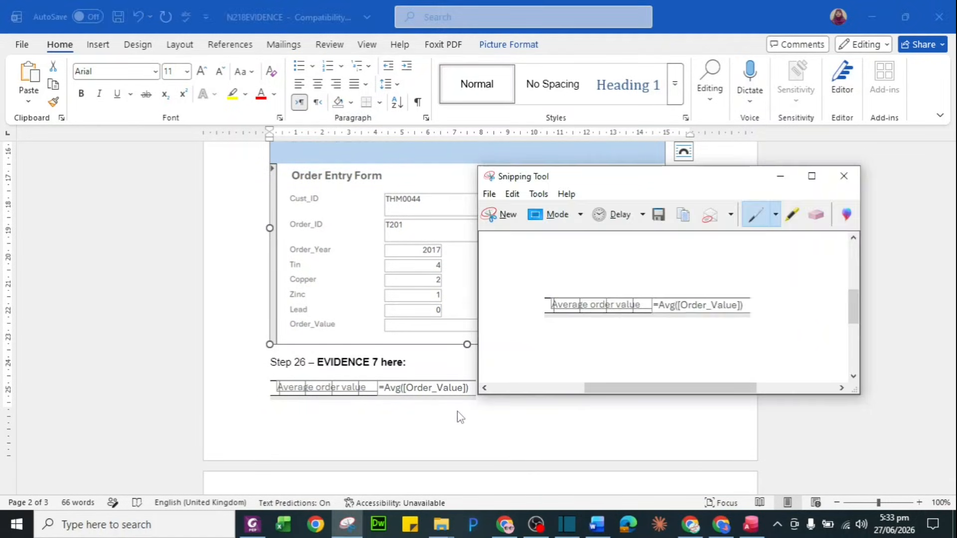
key("alt+Tab")
key("Tab")
key("Tab")
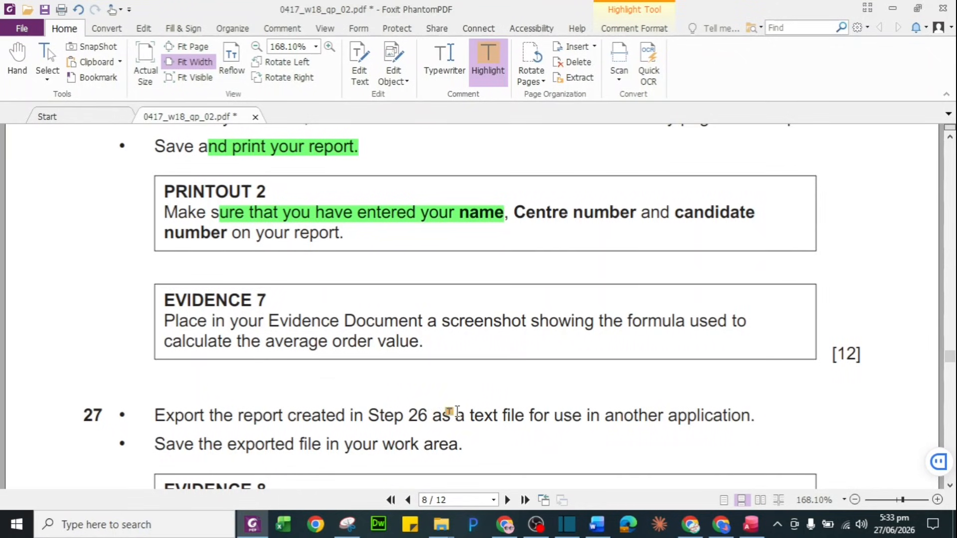
Highlight the Evidence 7 screenshot instruction and step 27's text-file export wording in green
left_click_drag(292, 321, 421, 353)
scroll(421, 353, "down", 5)
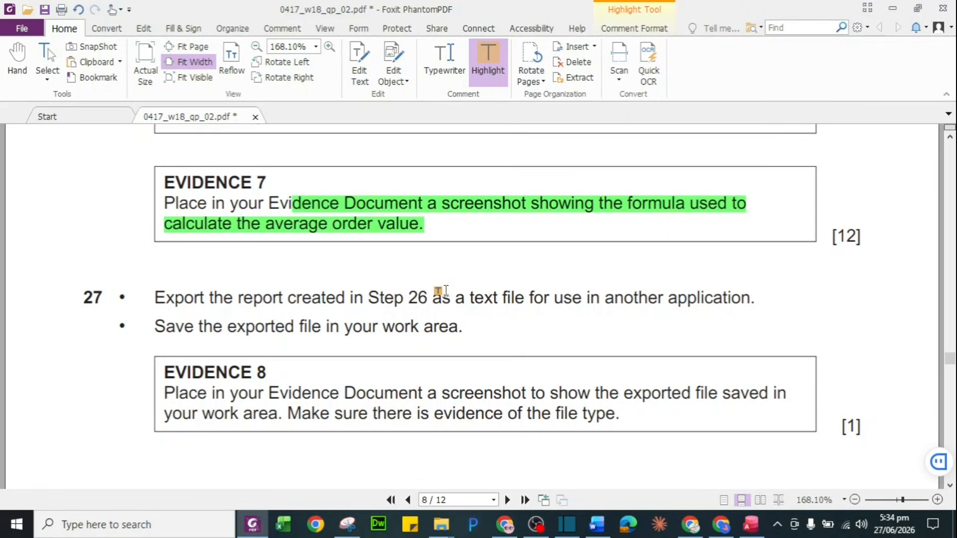
left_click_drag(450, 297, 762, 299)
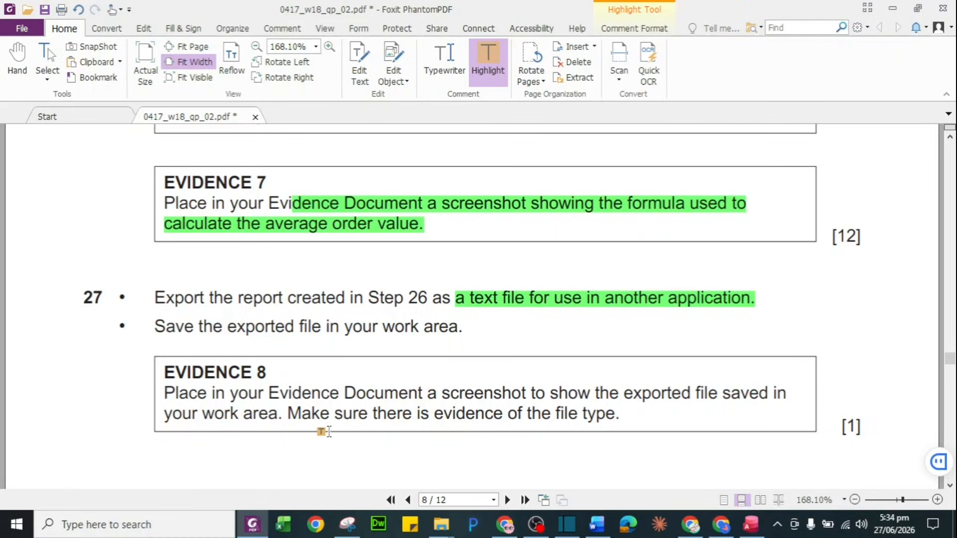
key("alt+Tab")
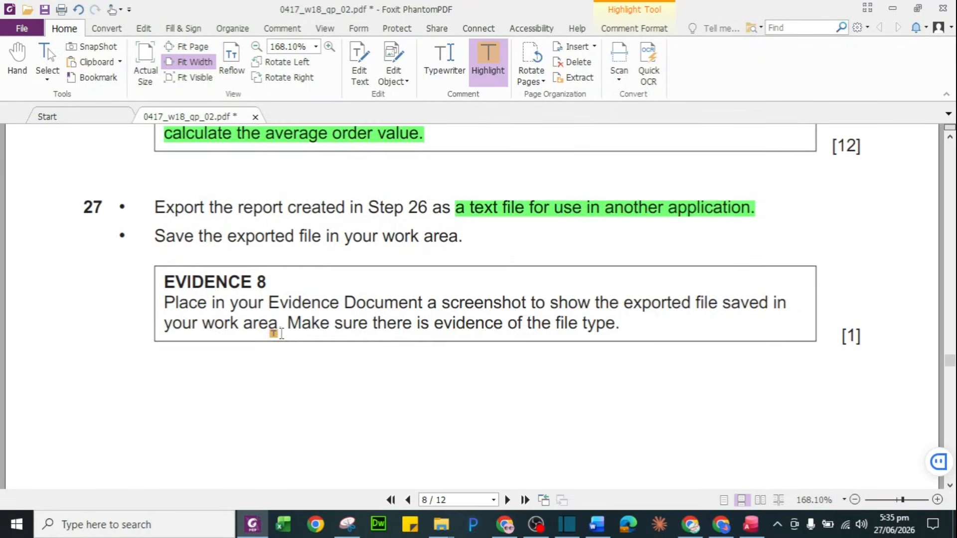
scroll(282, 333, "down", 4)
scroll(282, 333, "down", 5)
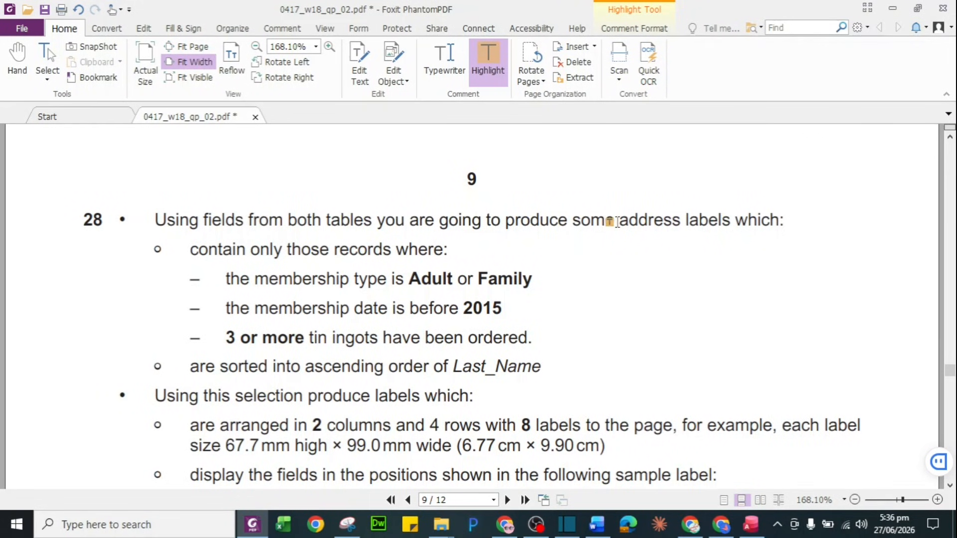
Highlight 'produce some address labels' in question 28 and review the label spec, including 'VIP Invitation!'
left_click_drag(617, 222, 731, 220)
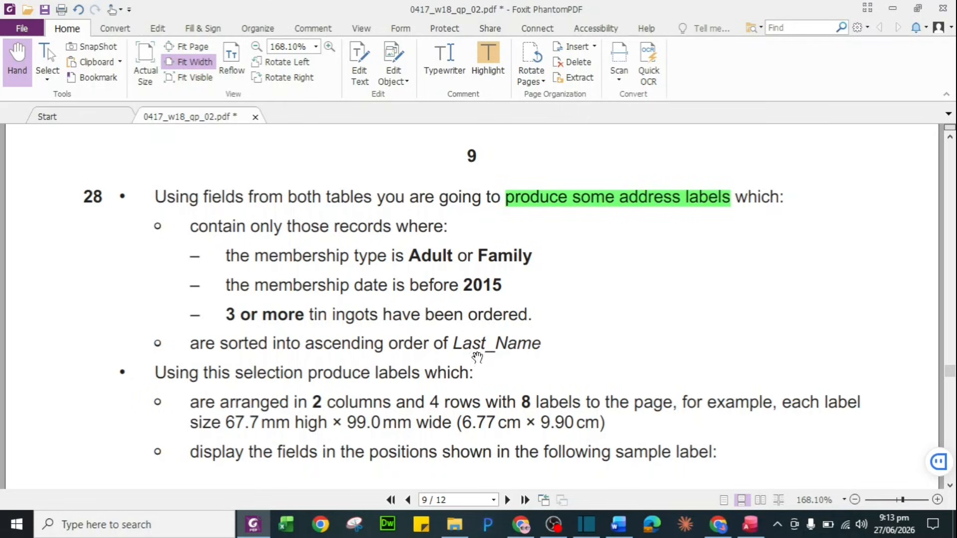
scroll(374, 355, "down", 5)
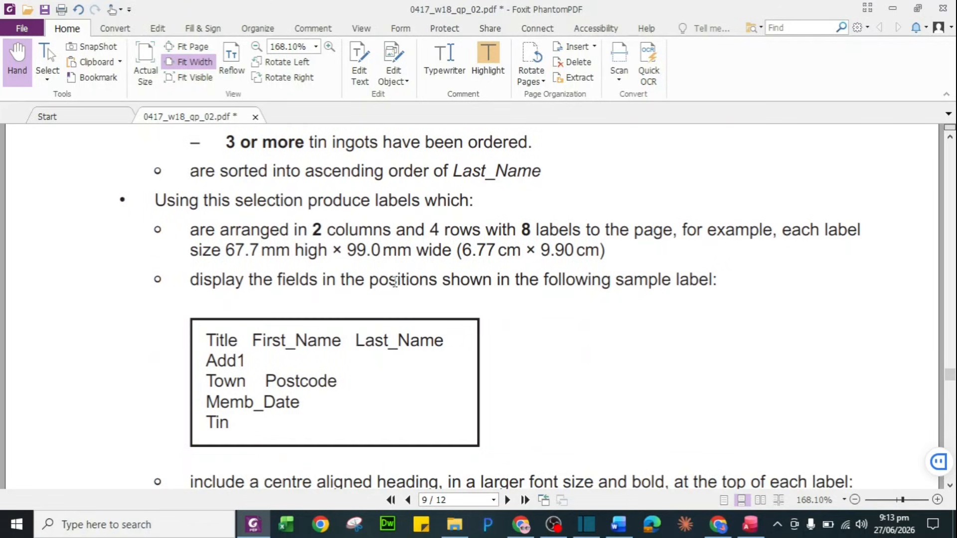
scroll(391, 285, "down", 2)
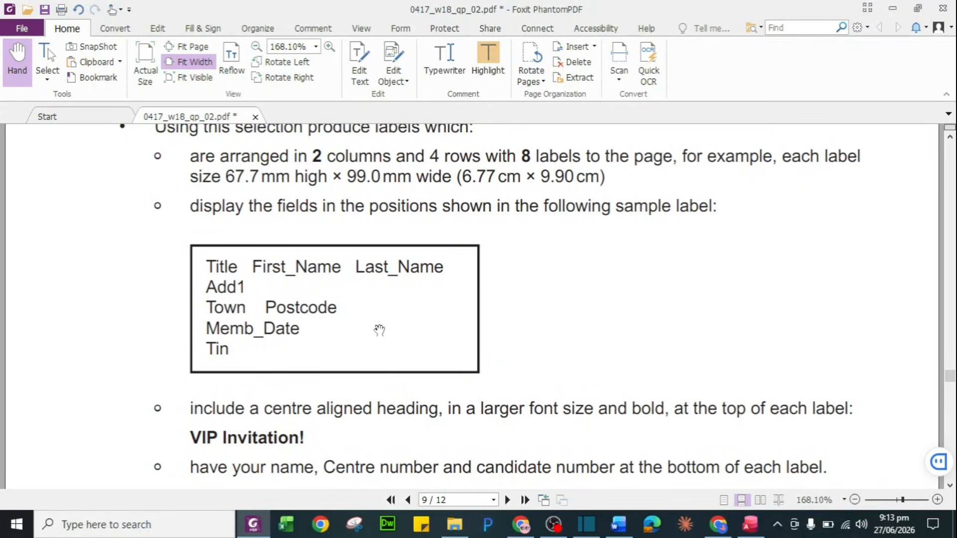
scroll(368, 288, "up", 1)
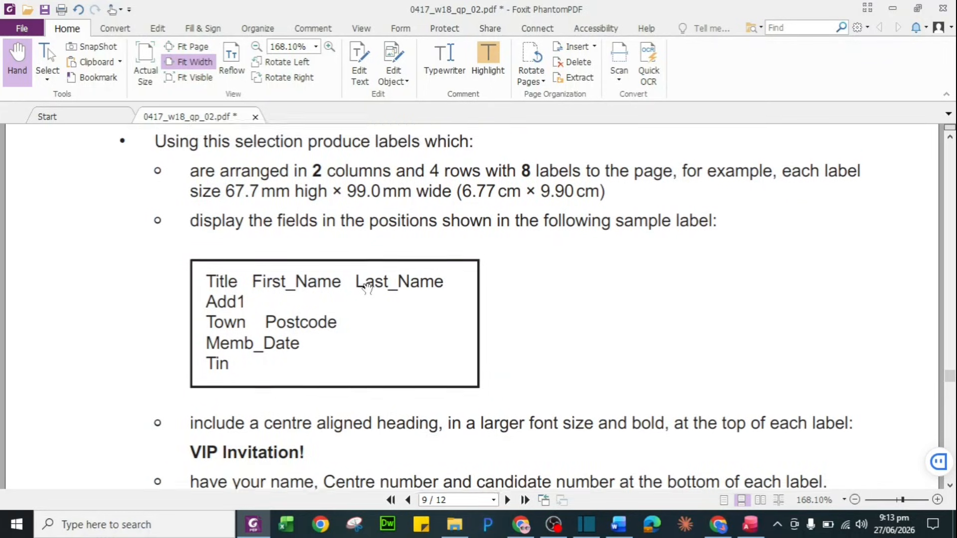
scroll(368, 288, "up", 6)
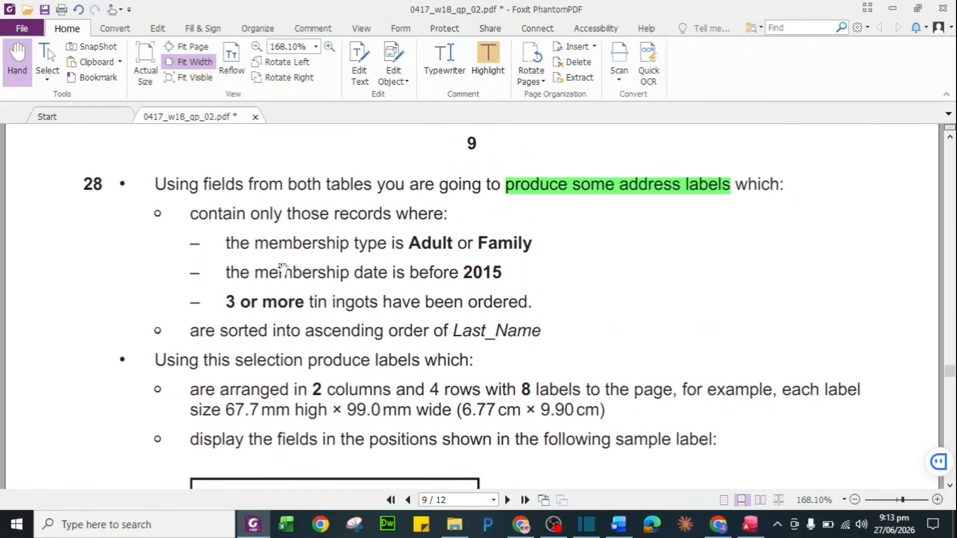
scroll(362, 279, "down", 10)
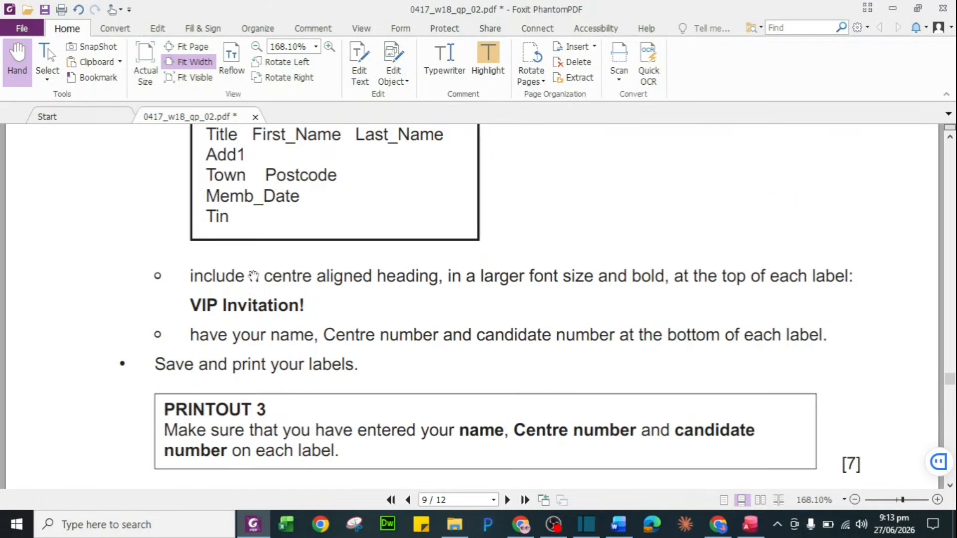
left_click_drag(188, 305, 328, 311)
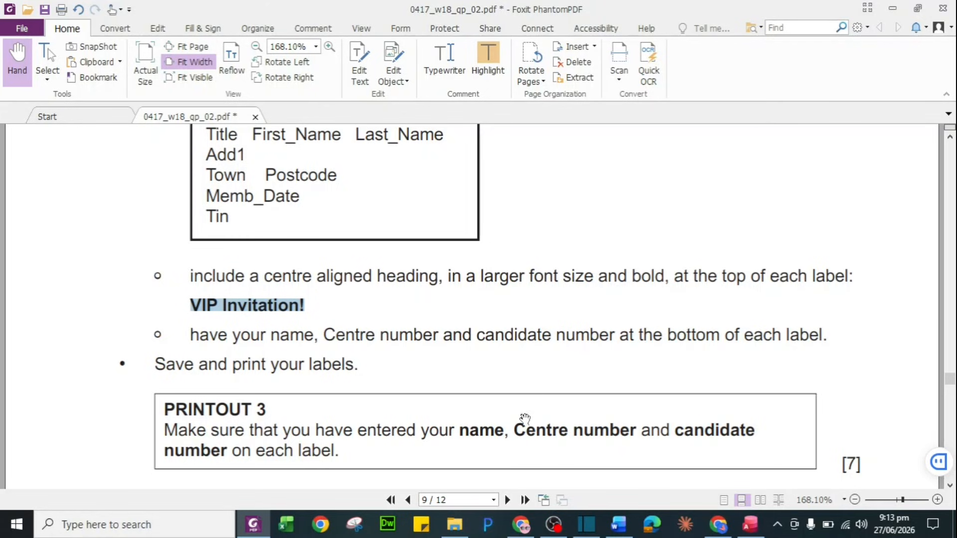
scroll(465, 422, "up", 10)
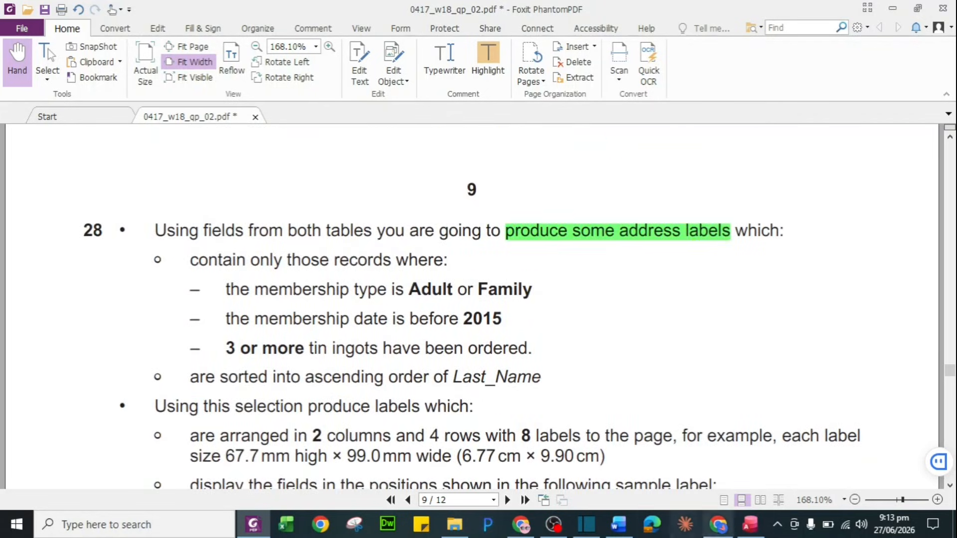
left_click(750, 524)
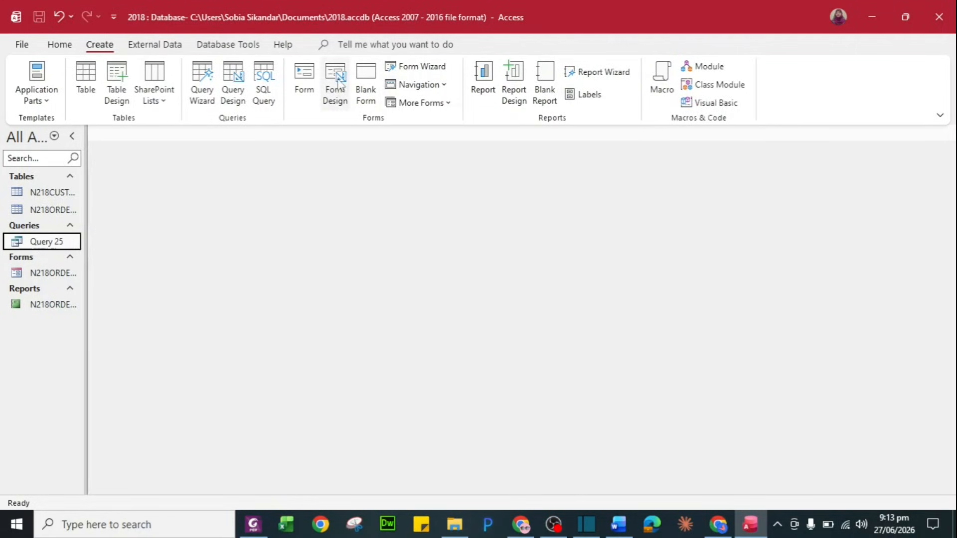
Create a query design with N218CUSTOMERS and N218ORDERS, enlarging both field lists to show all fields
left_click(233, 82)
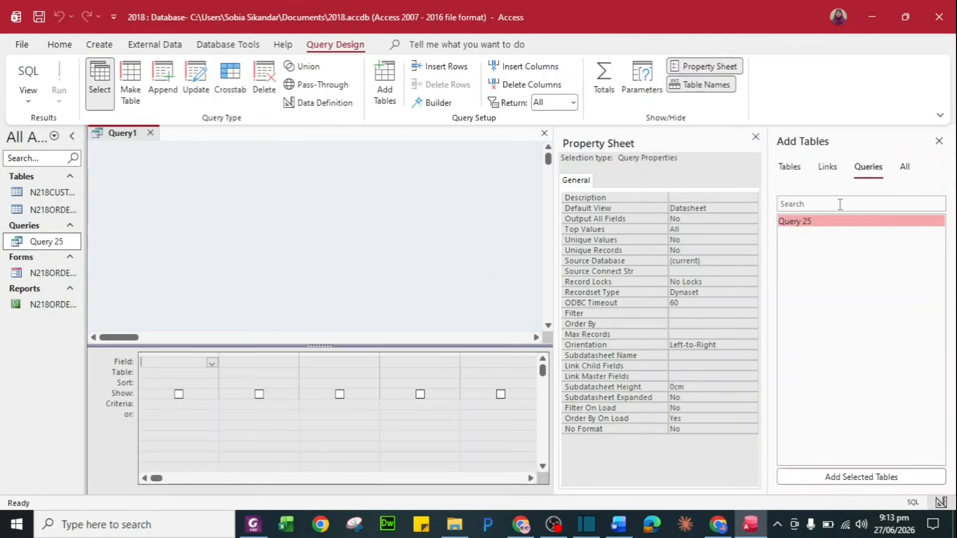
left_click(790, 167)
double_click(817, 220)
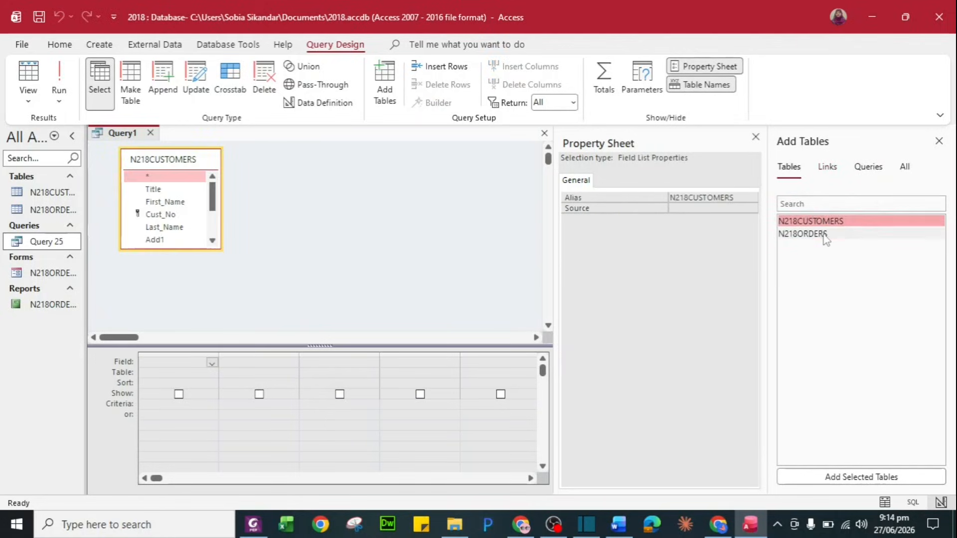
double_click(823, 234)
left_click(756, 137)
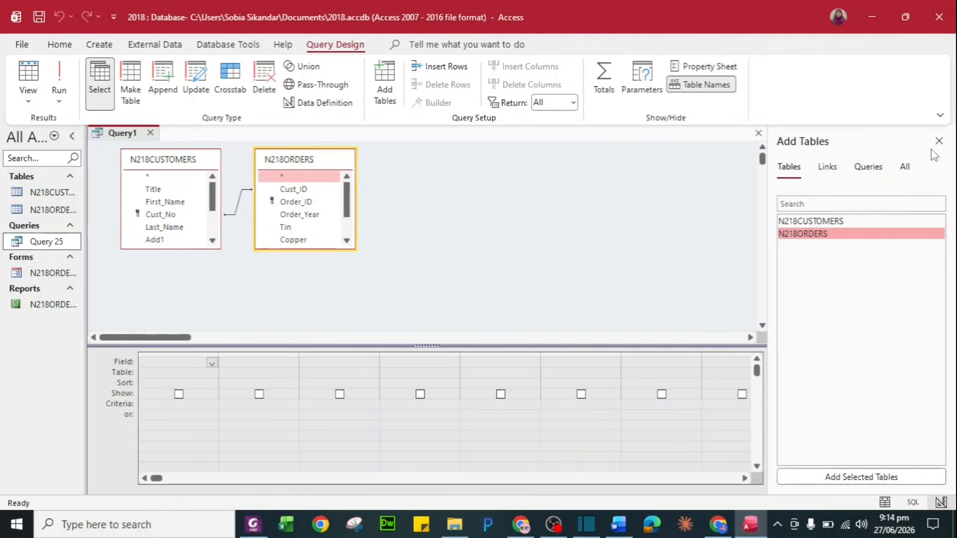
left_click(938, 142)
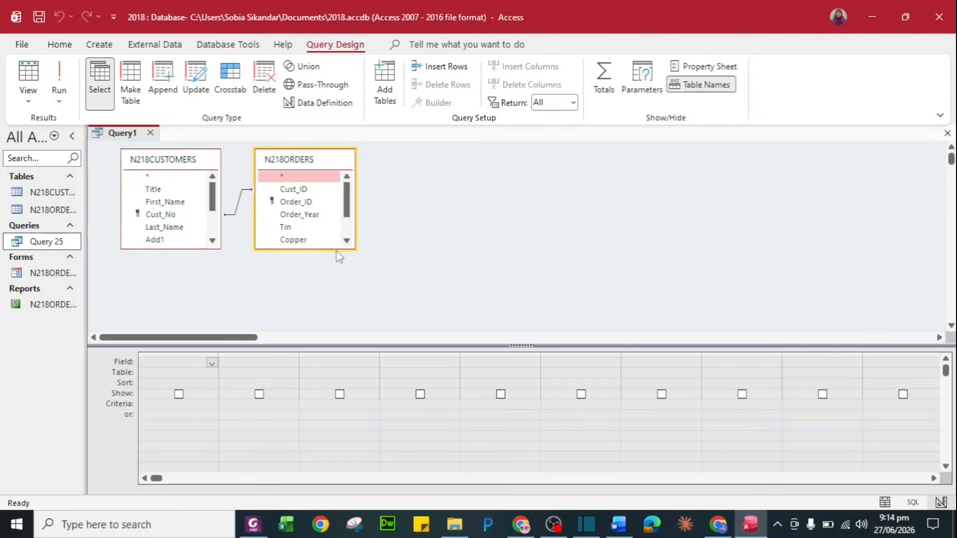
left_click_drag(337, 249, 342, 313)
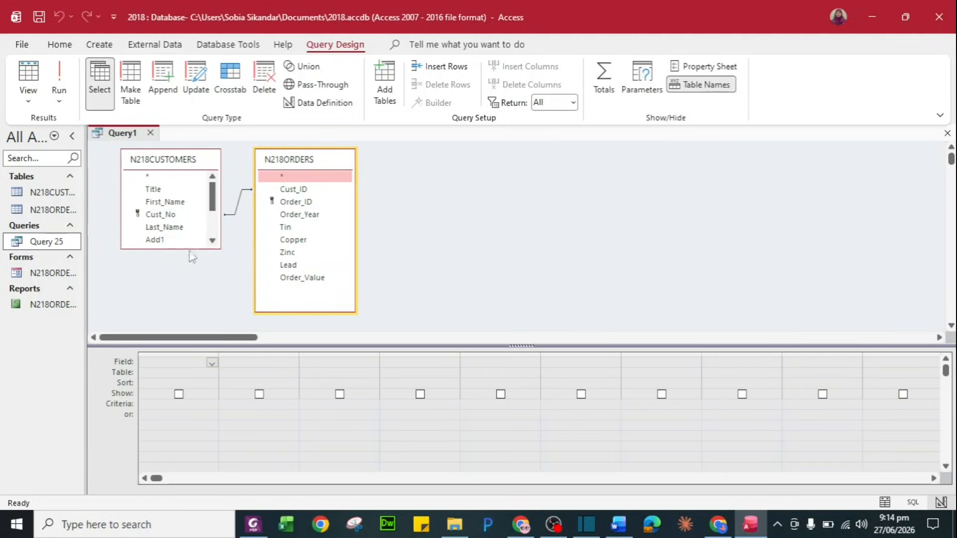
left_click_drag(182, 248, 188, 315)
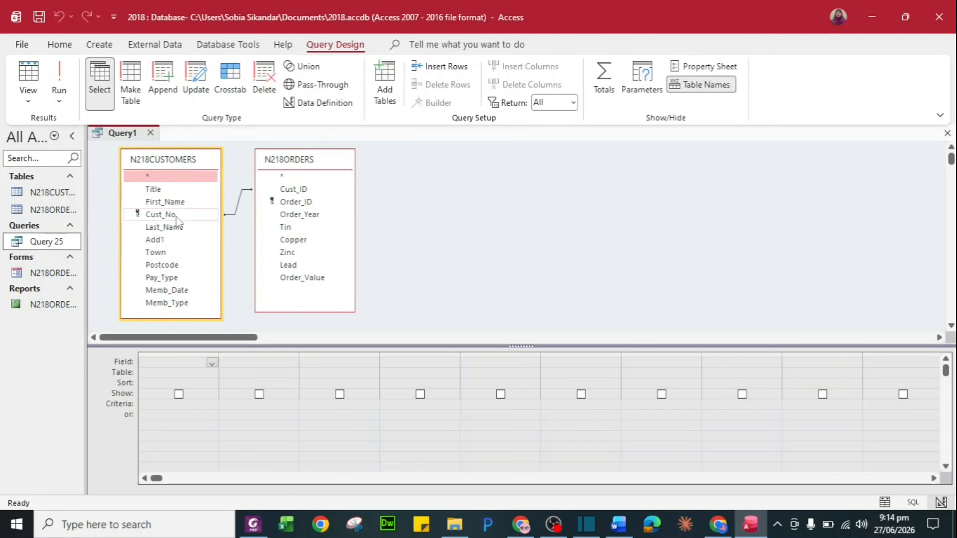
key("alt+Tab")
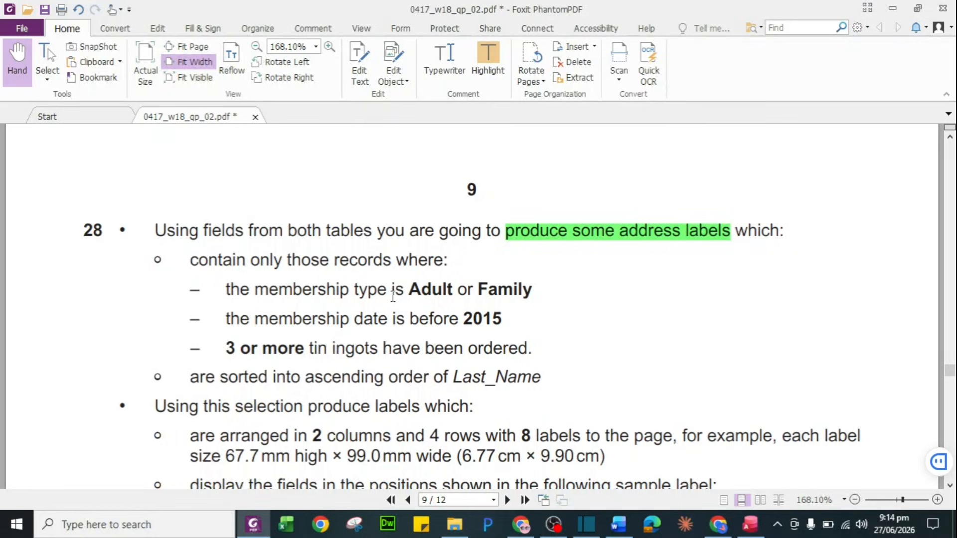
key("alt+Tab")
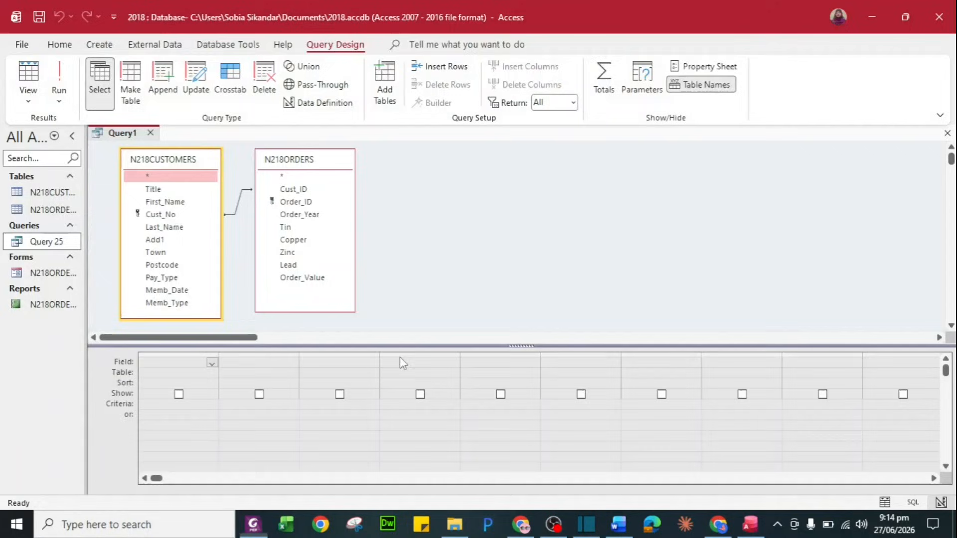
Add Memb_Type, Memb_Date and Tin to the query grid
double_click(198, 310)
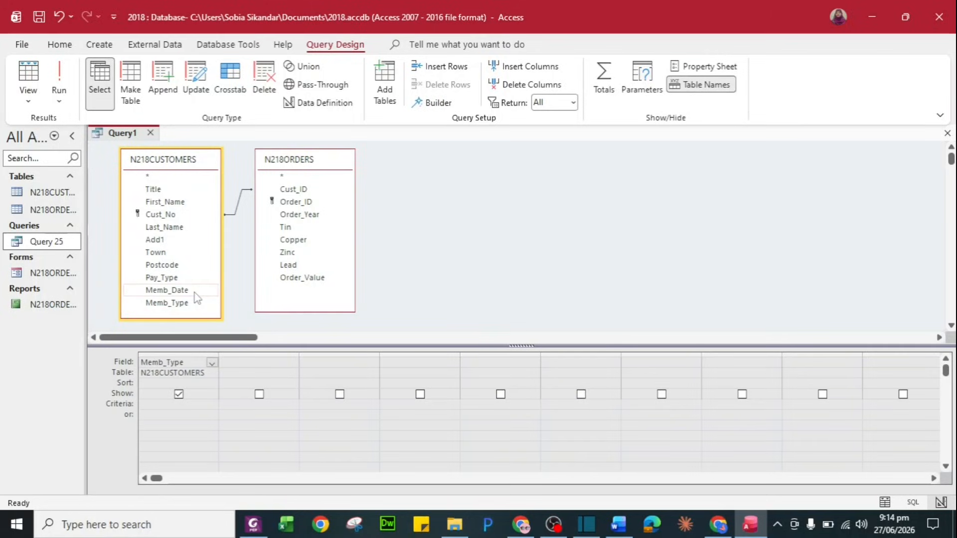
double_click(197, 294)
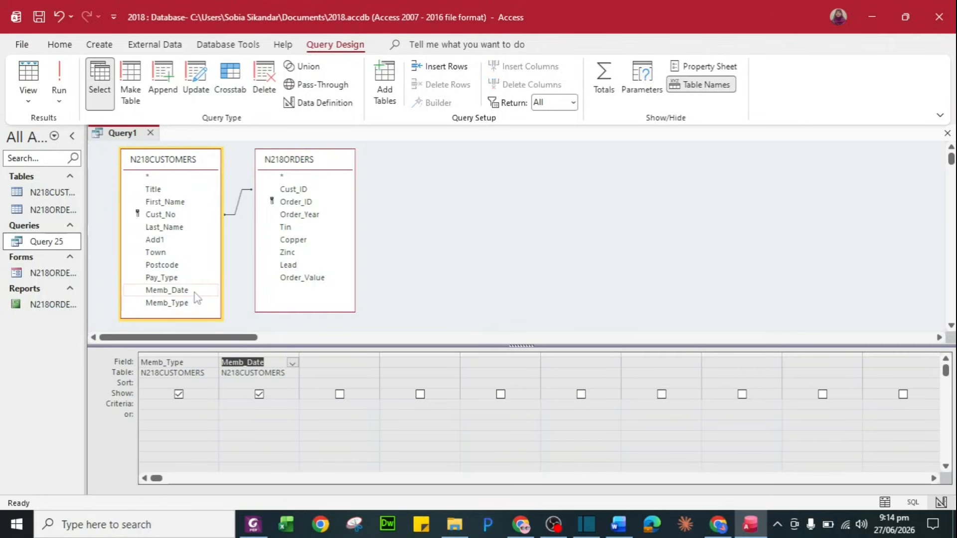
left_click(303, 228)
double_click(303, 228)
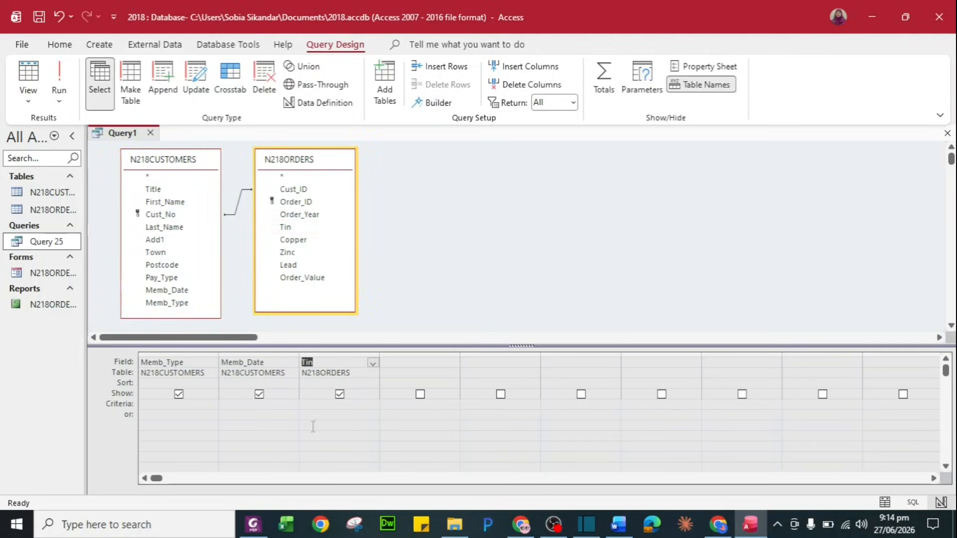
key("BackSpace")
key("alt+Tab")
key("alt+Tab")
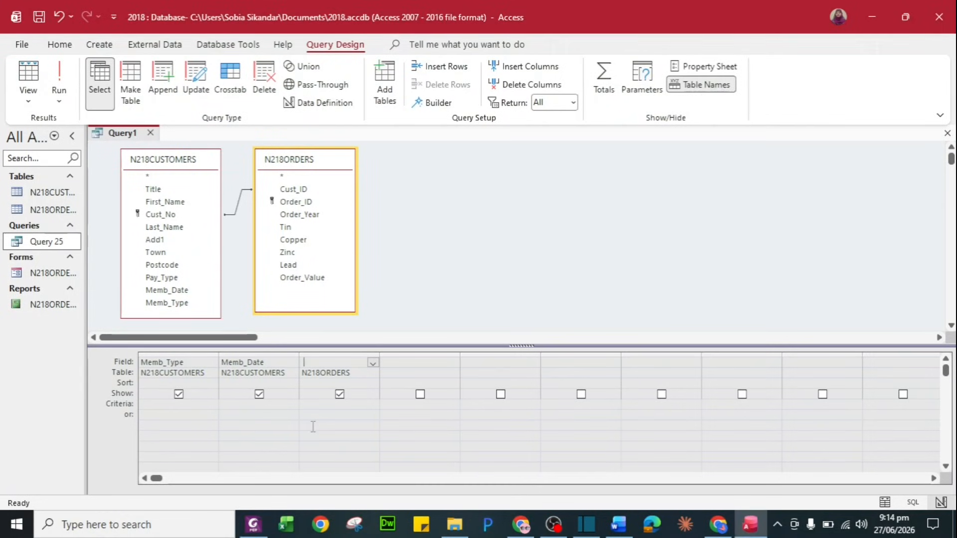
key("alt+Tab")
scroll(449, 390, "down", 2)
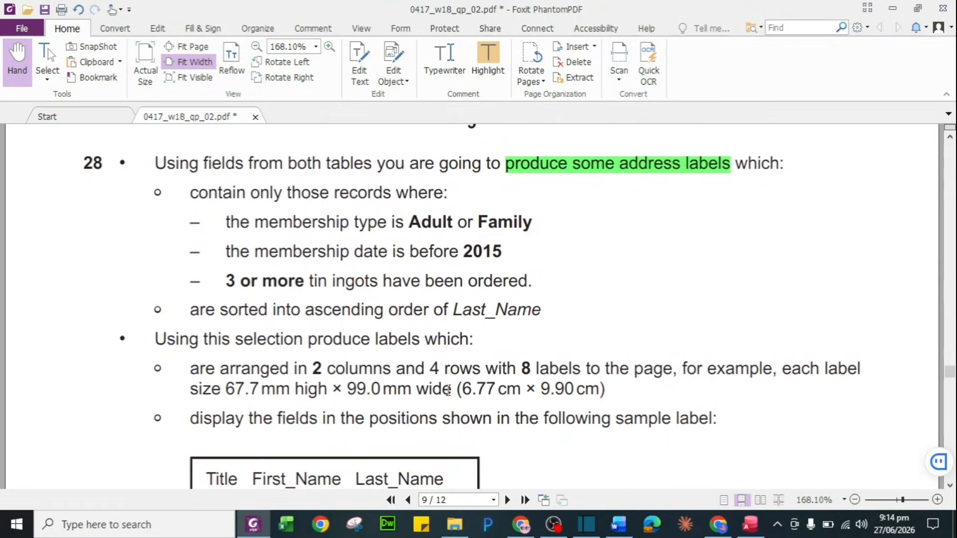
scroll(537, 306, "down", 3)
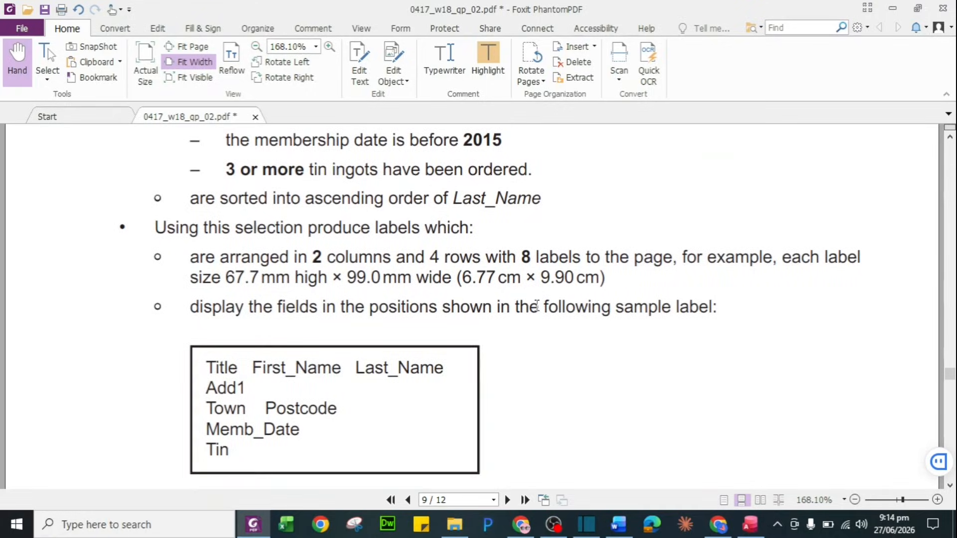
key("alt+Tab")
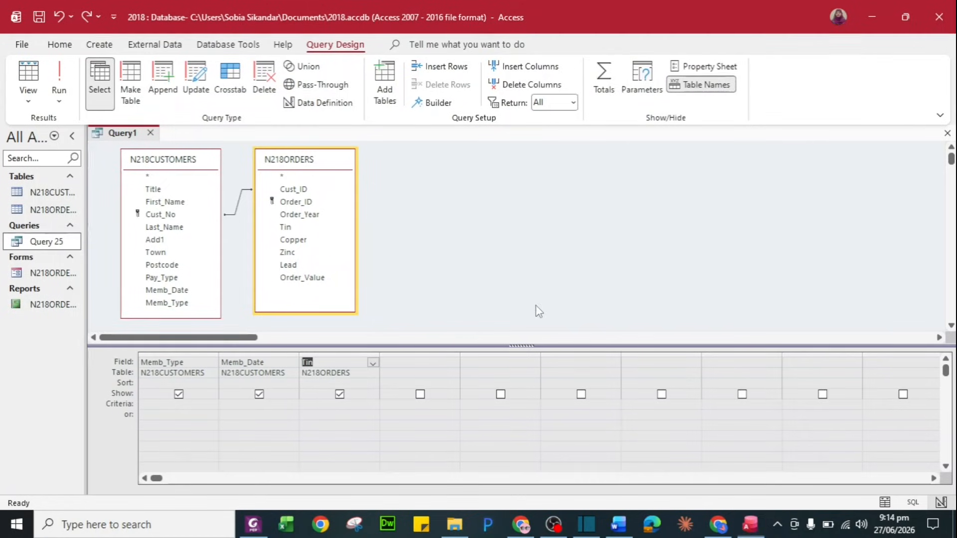
Add Last_Name from N218CUSTOMERS to the fourth grid column
left_click(422, 363)
left_click(182, 229)
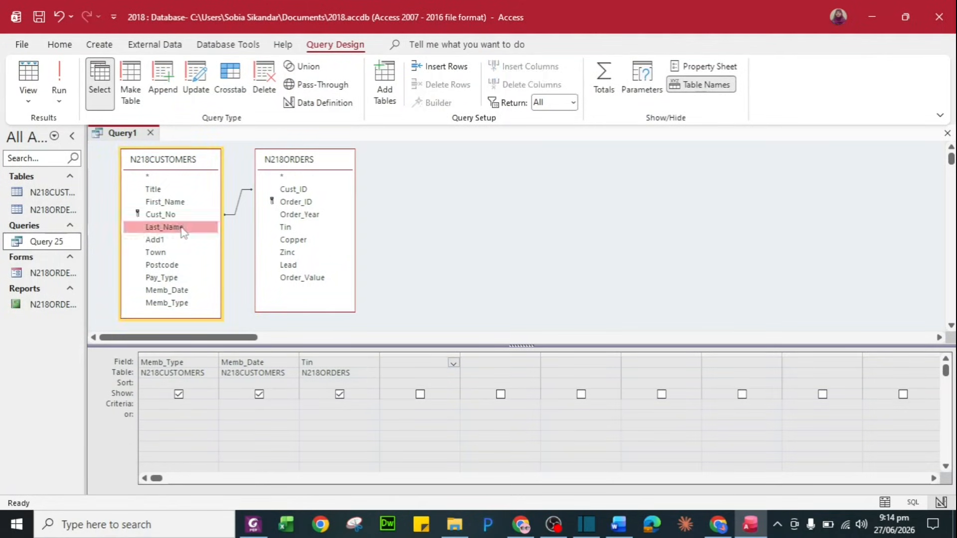
double_click(182, 229)
key("alt+Tab")
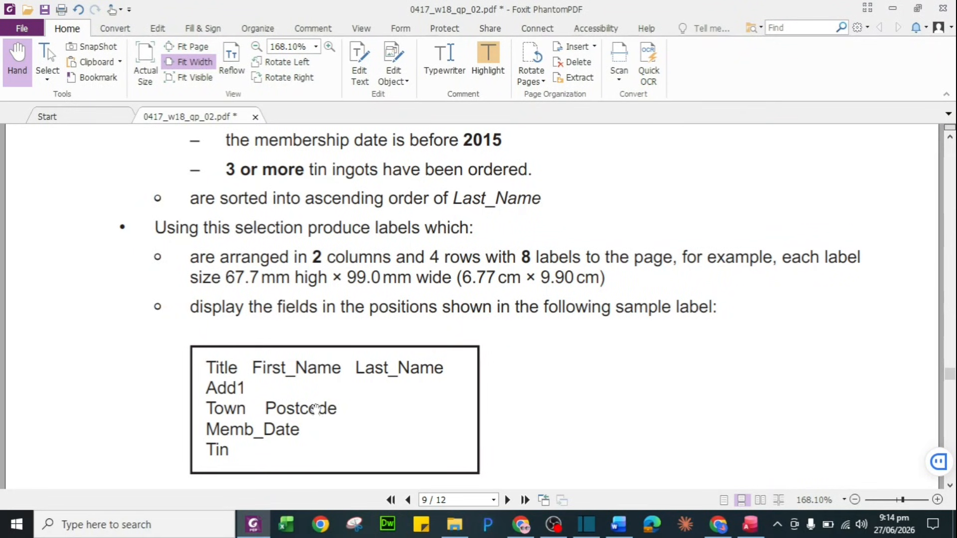
scroll(367, 421, "down", 1)
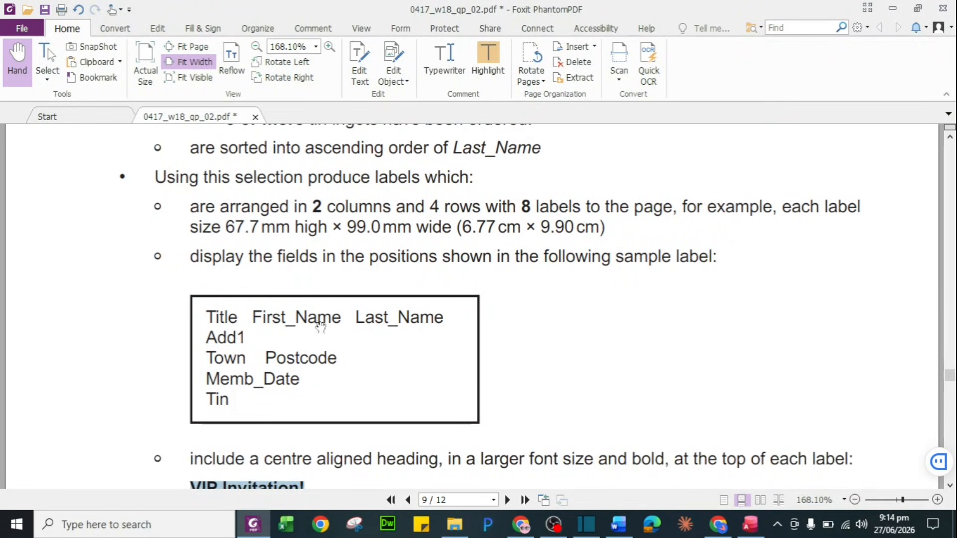
key("alt+Tab")
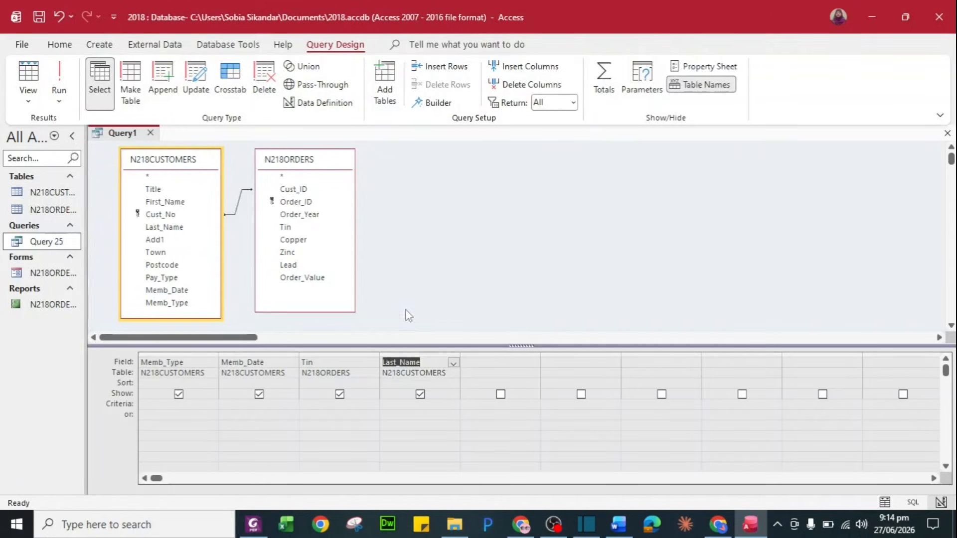
Add Title, First_Name, Add1, Town and Postcode, checking the sample label on the paper
double_click(164, 190)
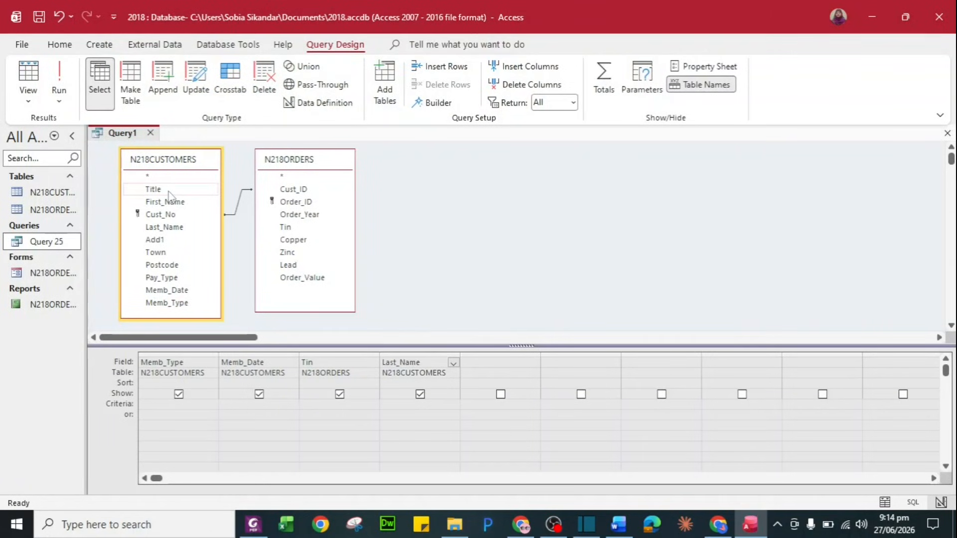
double_click(167, 202)
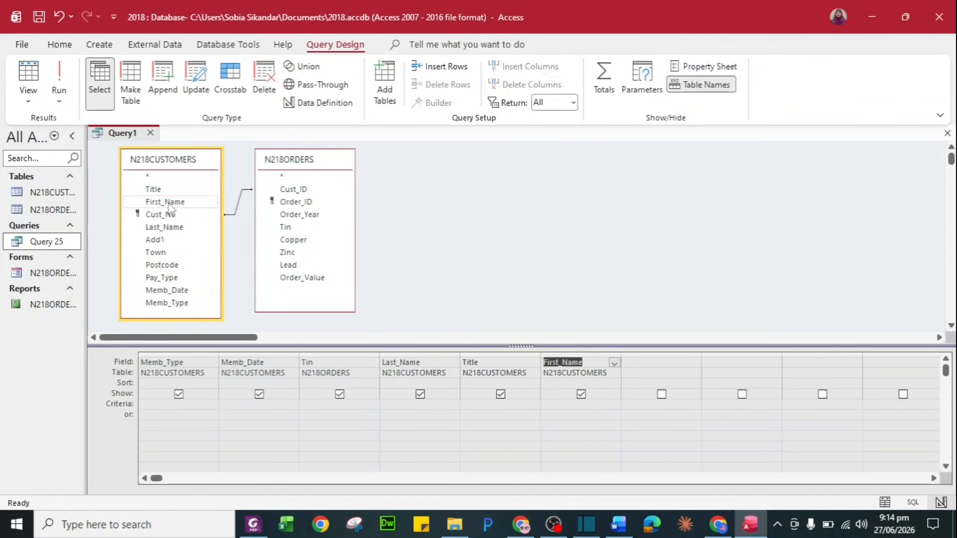
double_click(175, 241)
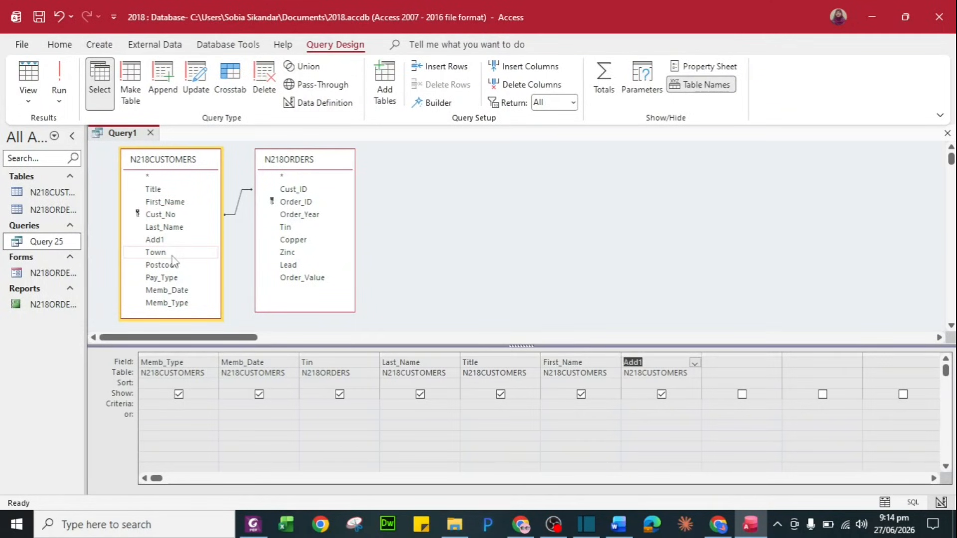
double_click(172, 256)
key("alt+Tab")
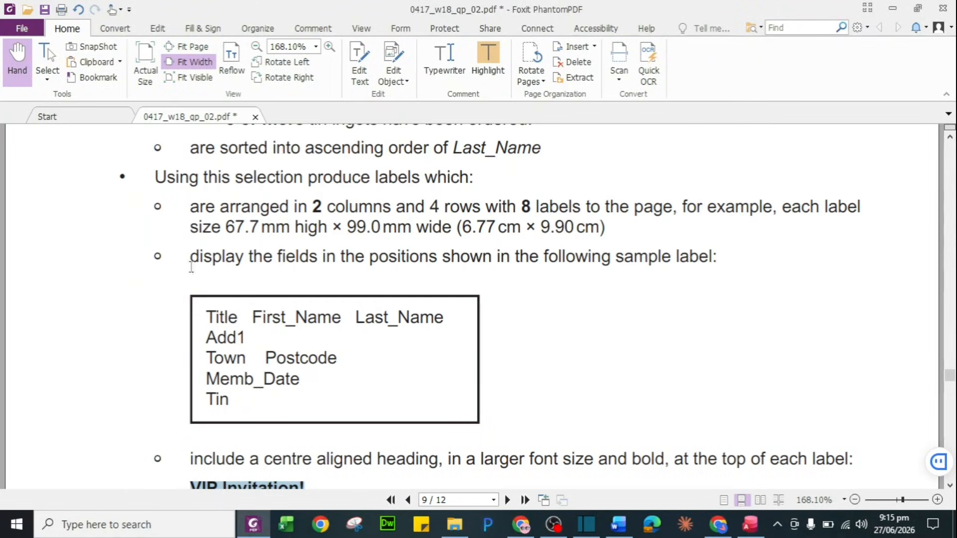
key("alt+Tab")
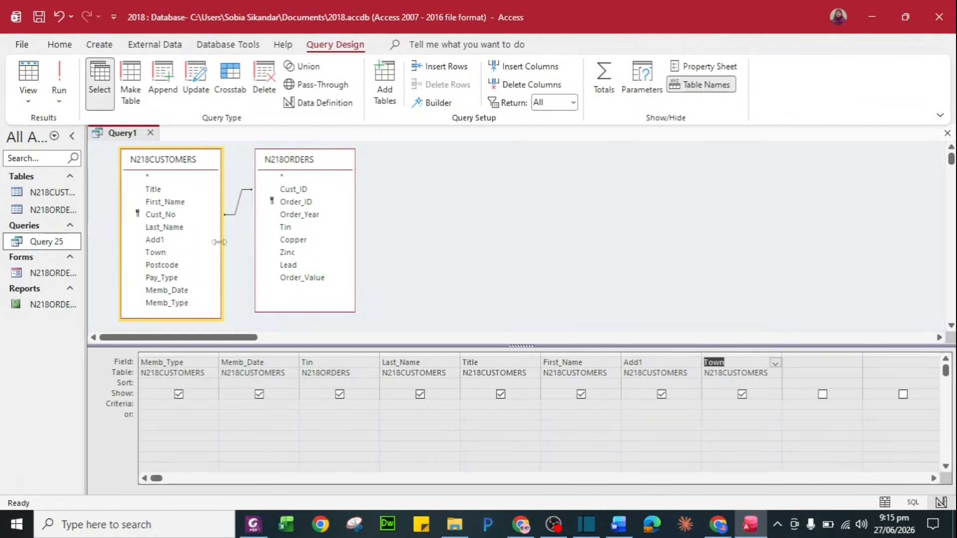
double_click(177, 265)
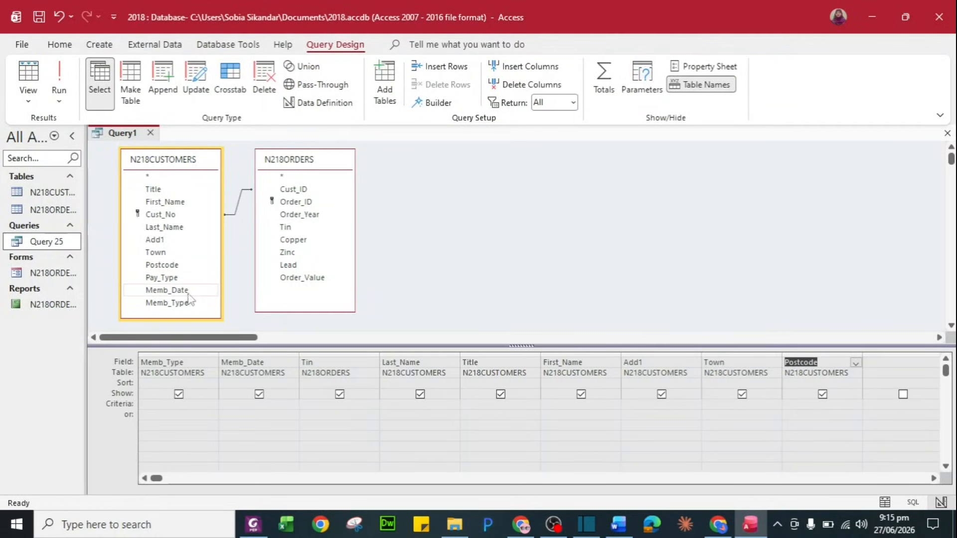
key("alt+Tab")
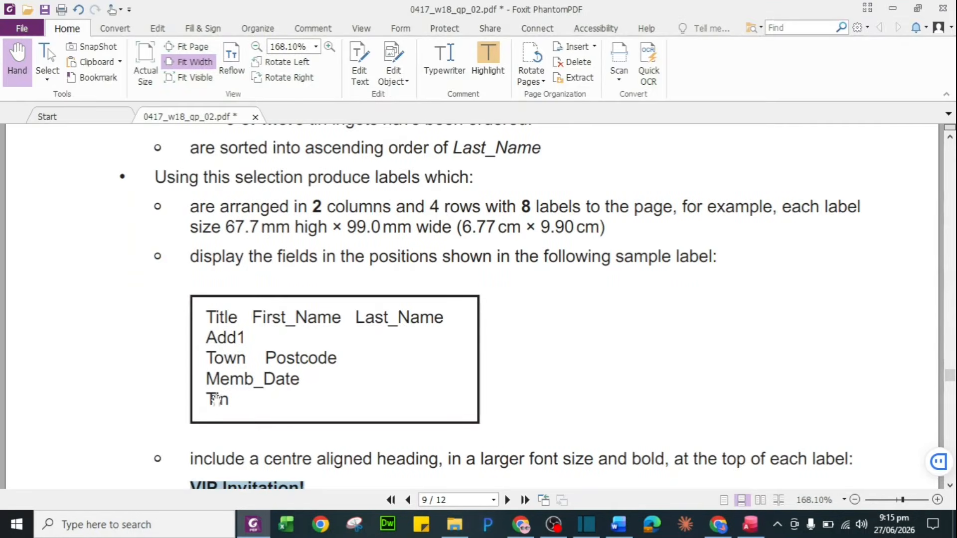
Locate question 28's record criteria and select the 'Adult or Family' membership condition
scroll(369, 207, "up", 3)
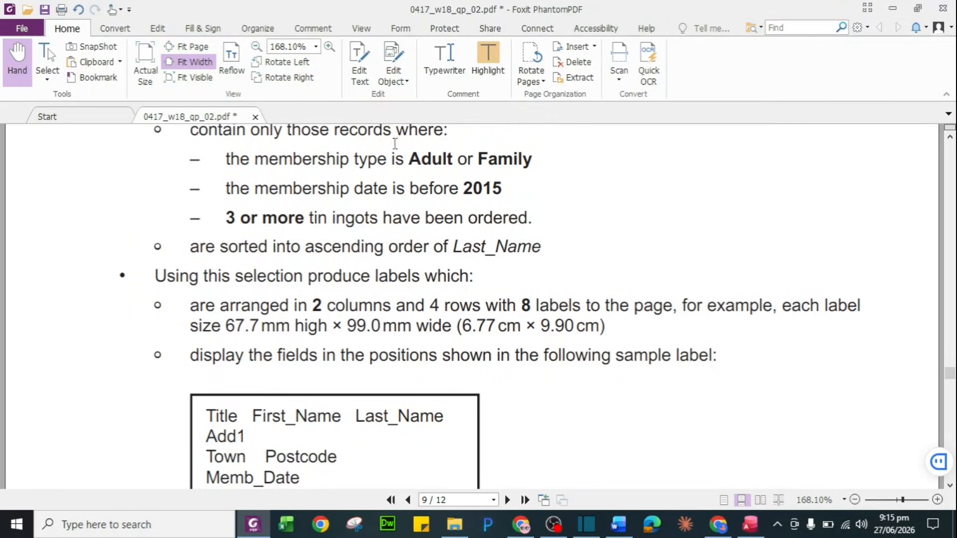
scroll(393, 213, "down", 3)
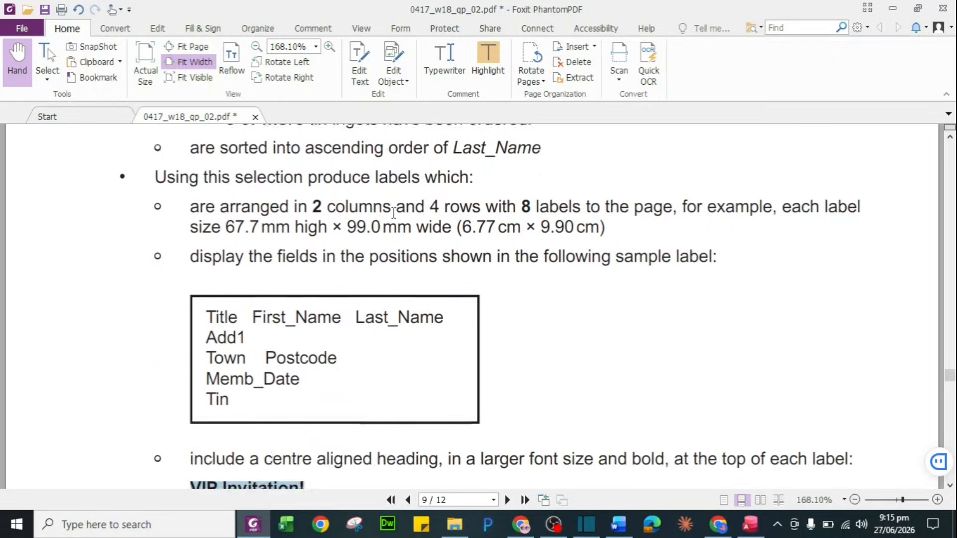
scroll(394, 213, "down", 5)
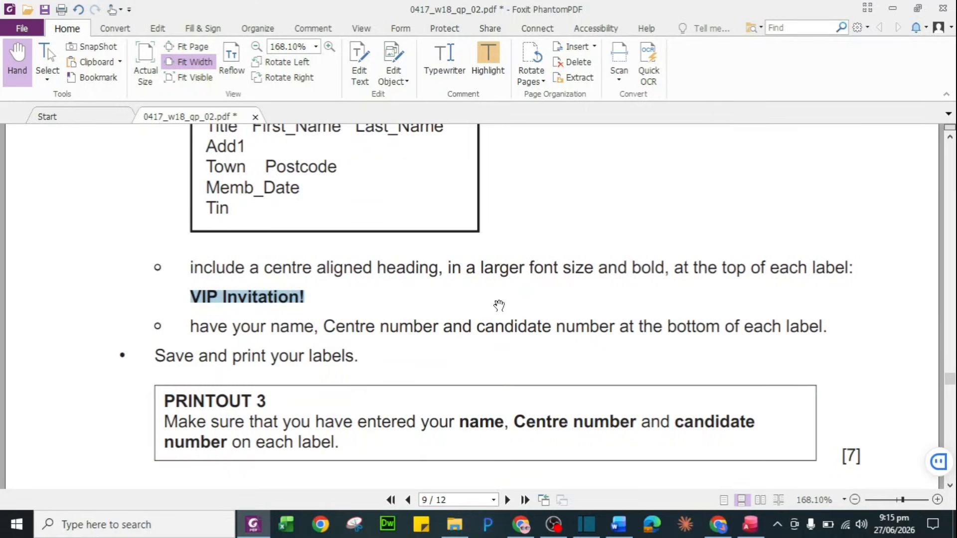
key("alt+Tab")
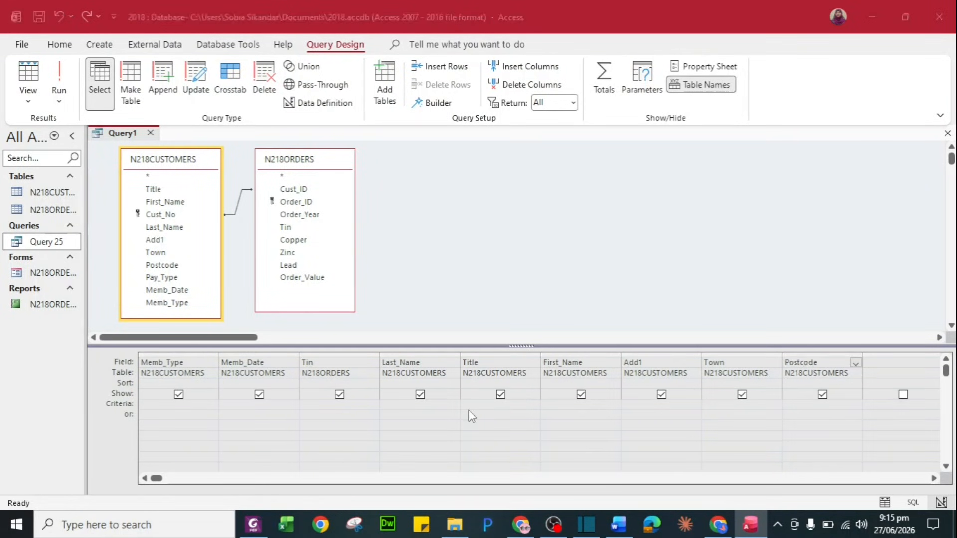
key("alt+Tab")
scroll(424, 284, "up", 5)
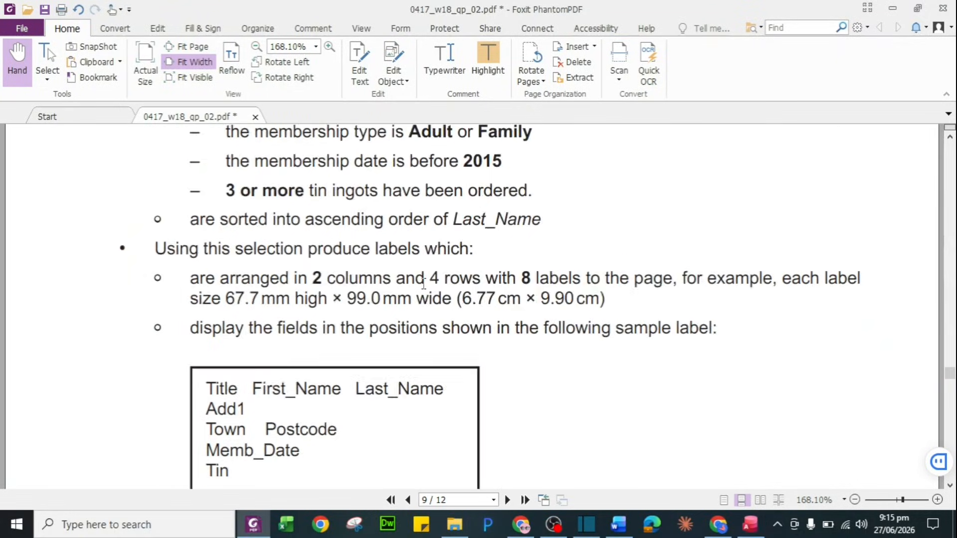
scroll(424, 284, "up", 3)
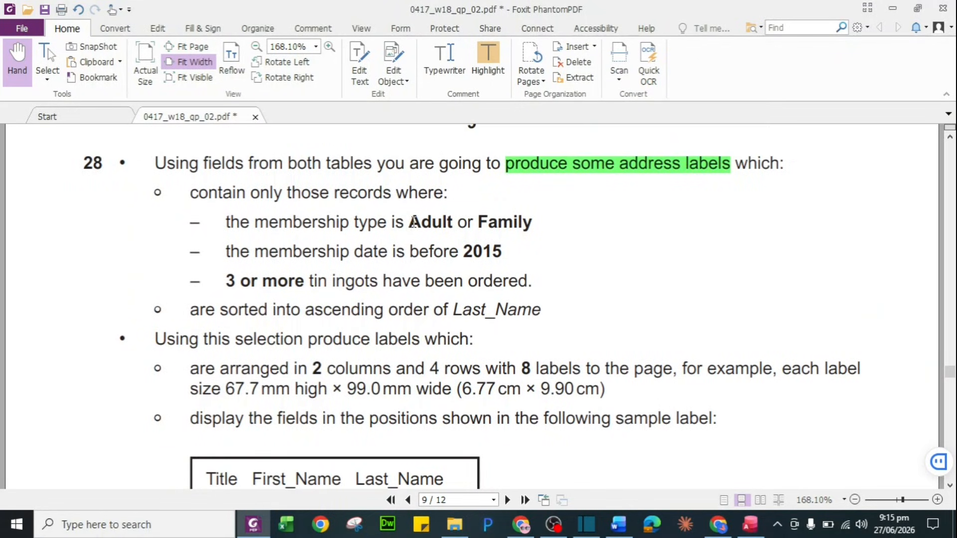
left_click_drag(412, 221, 536, 225)
key("ctrl+c")
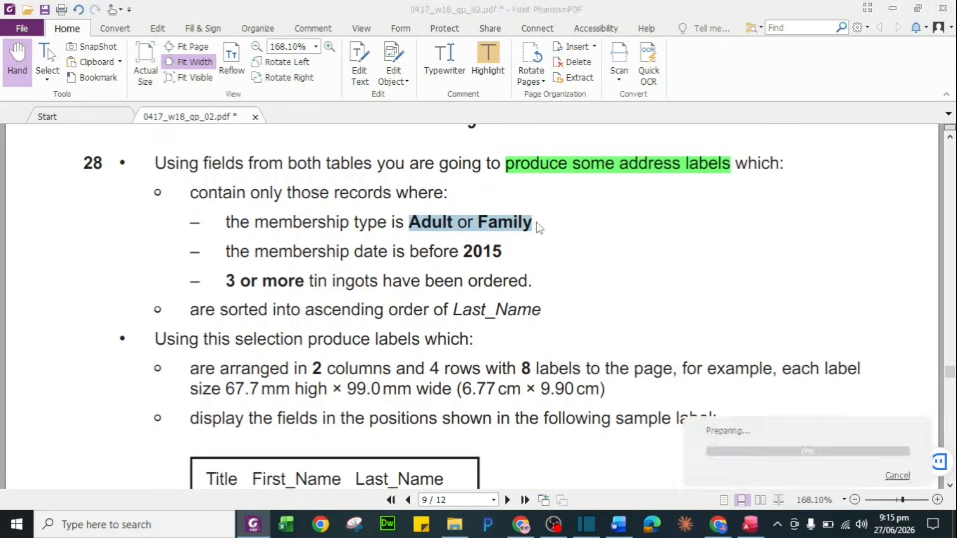
key("alt+Tab")
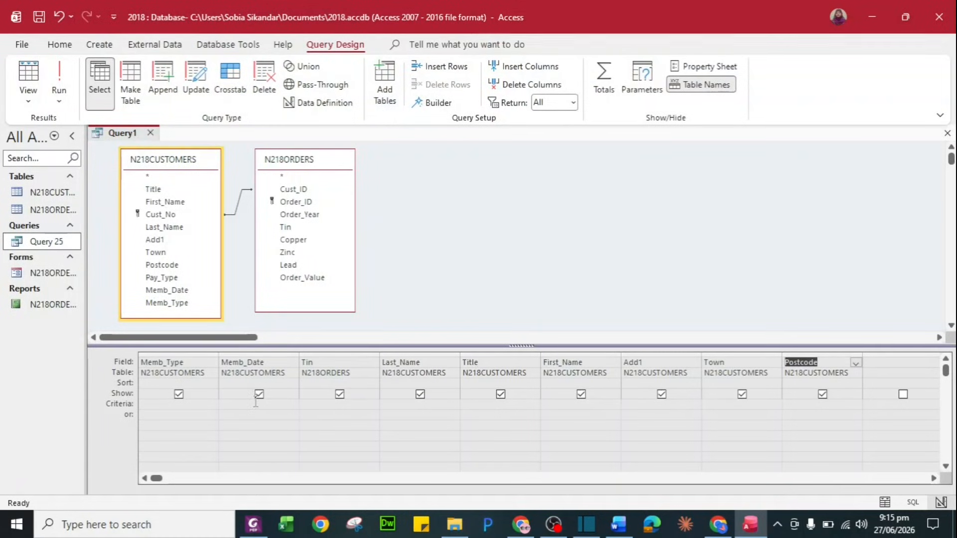
Enter the Memb_Type criterion as "Adult" Or "Family"
left_click(171, 406)
key("ctrl+v")
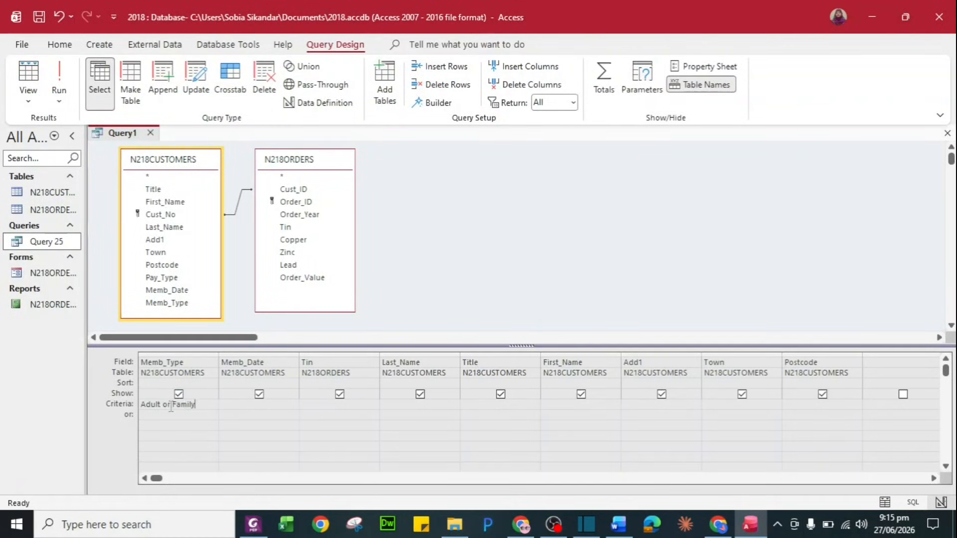
left_click(143, 404)
type("\"")
key("Right")
key("Right")
key("Right")
key("Right")
key("Right")
type("\"")
key("Tab")
Enter the Memb_Date criterion <#01-01-2015# after rechecking the date condition on the paper
key("alt+Tab")
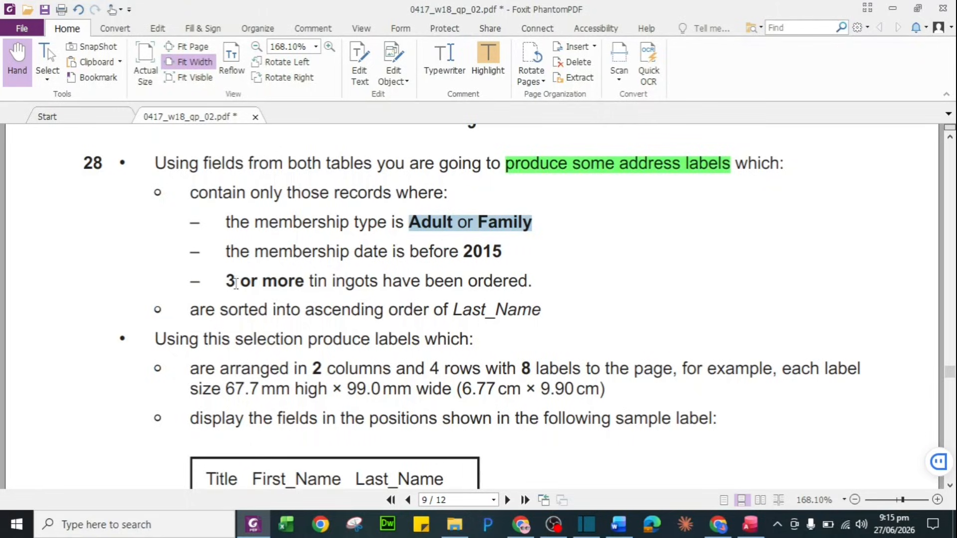
key("alt+Tab")
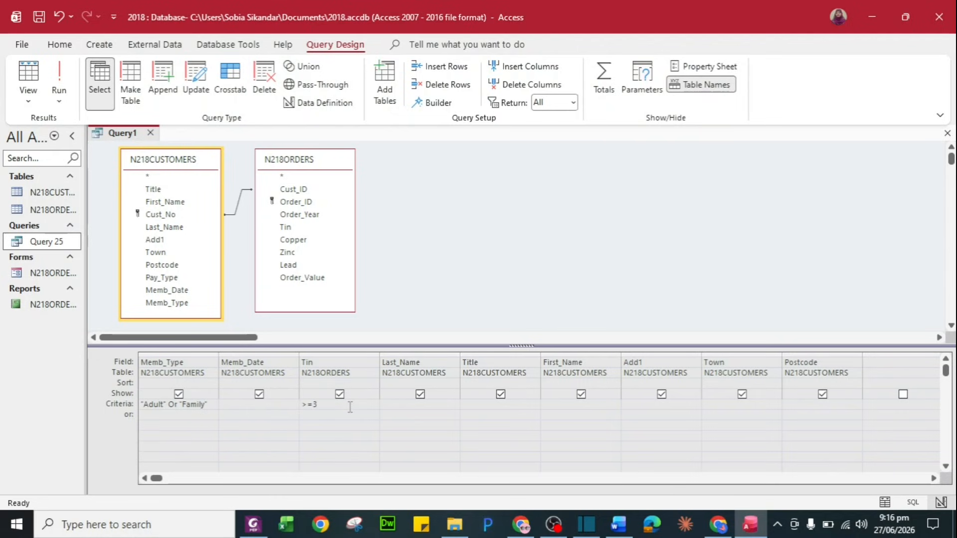
key("alt+Tab")
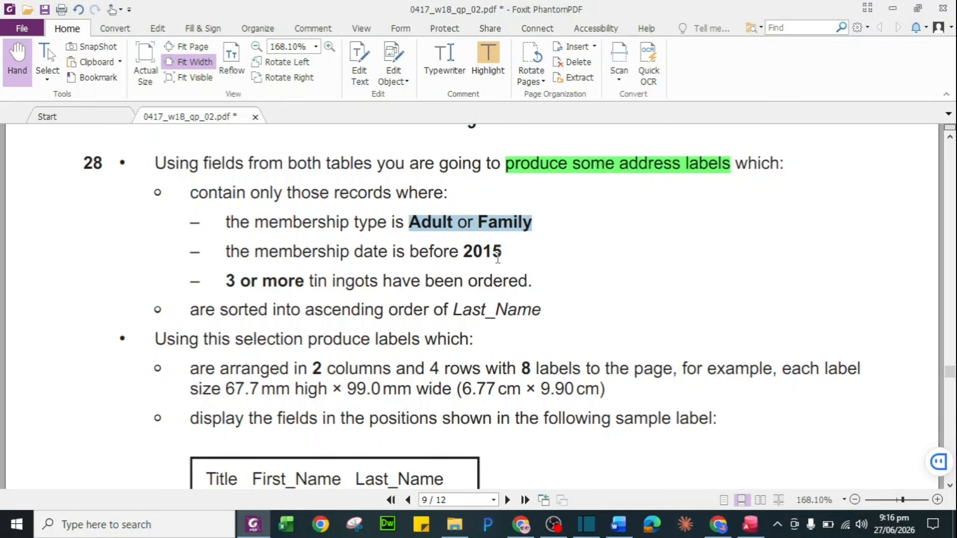
key("alt+Tab")
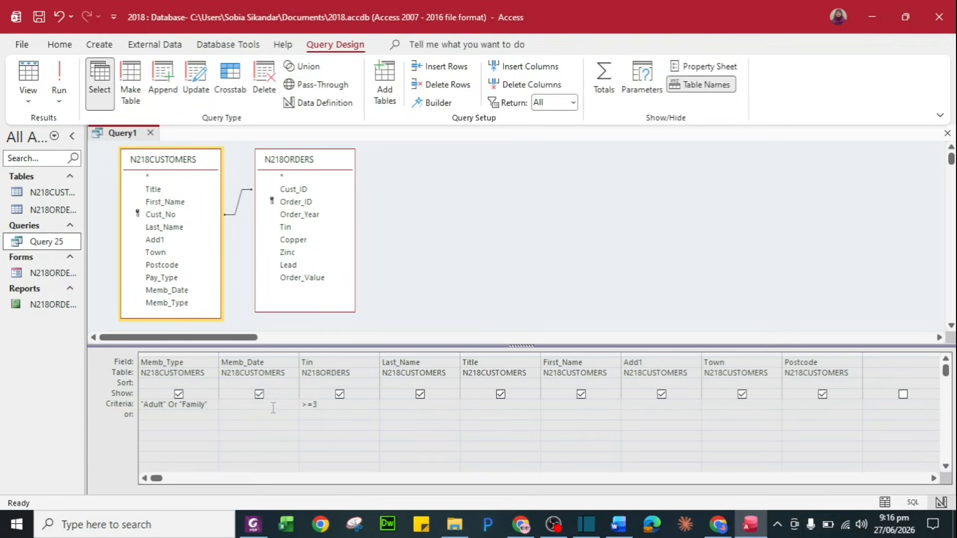
type("<")
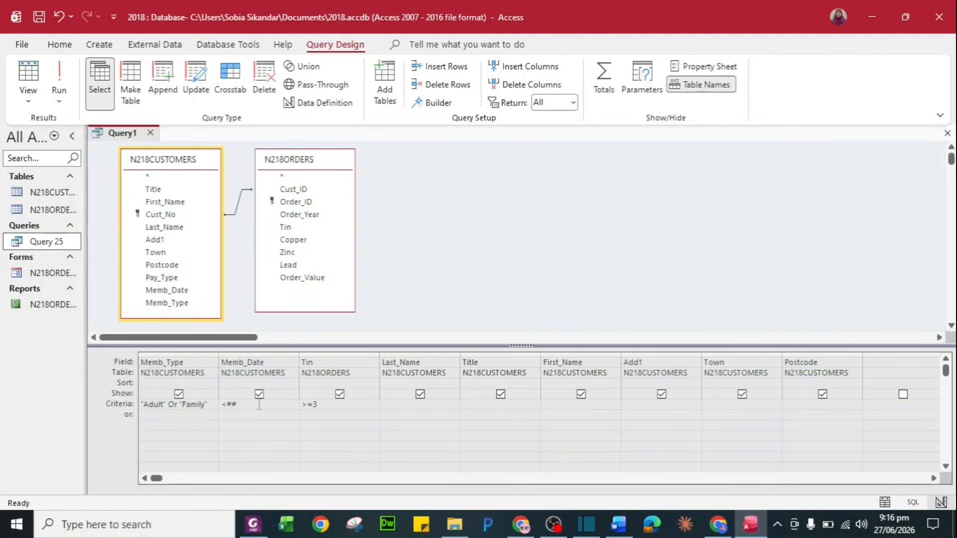
type("##")
type("01-01-2015")
Save the query as Query 28 and run it from the navigation pane to view its records
key("ctrl+s")
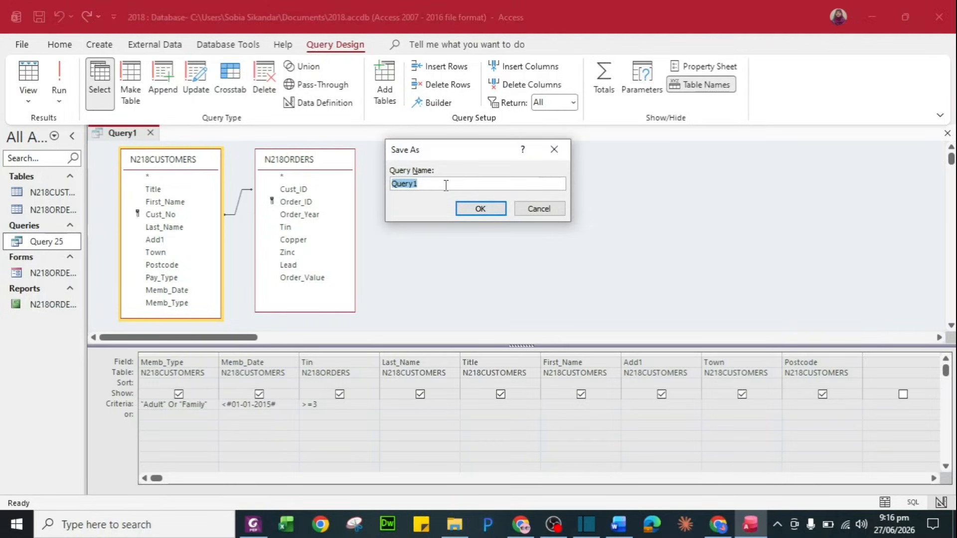
left_click(446, 185)
left_click(495, 209)
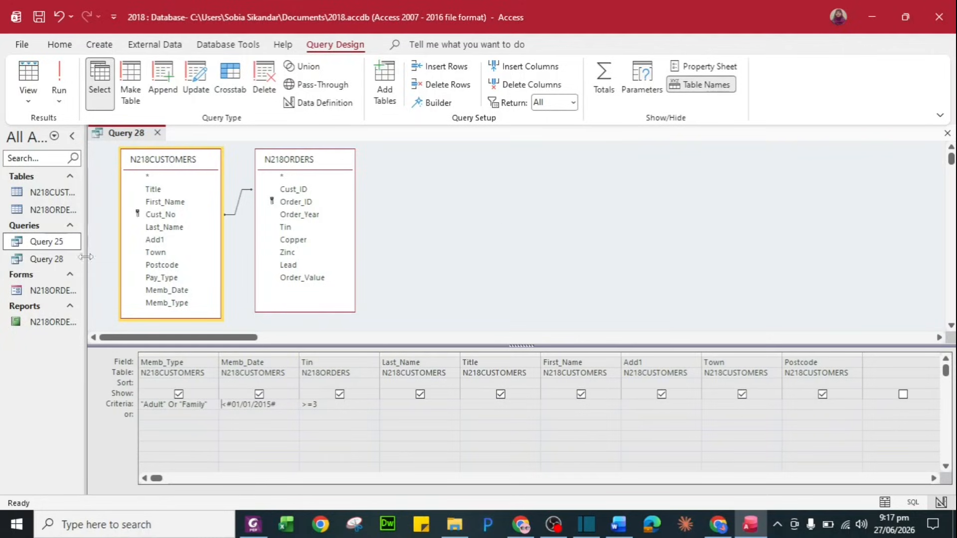
left_click(59, 261)
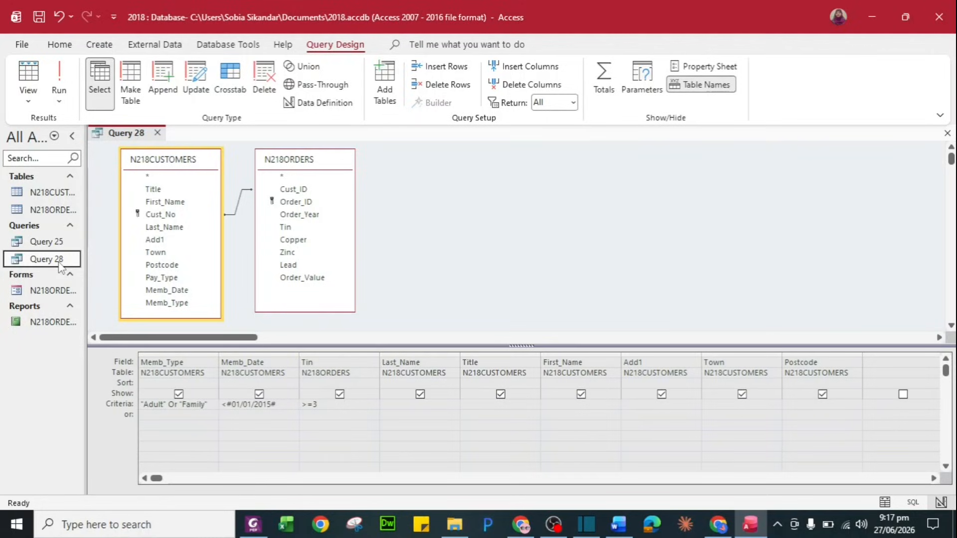
double_click(59, 261)
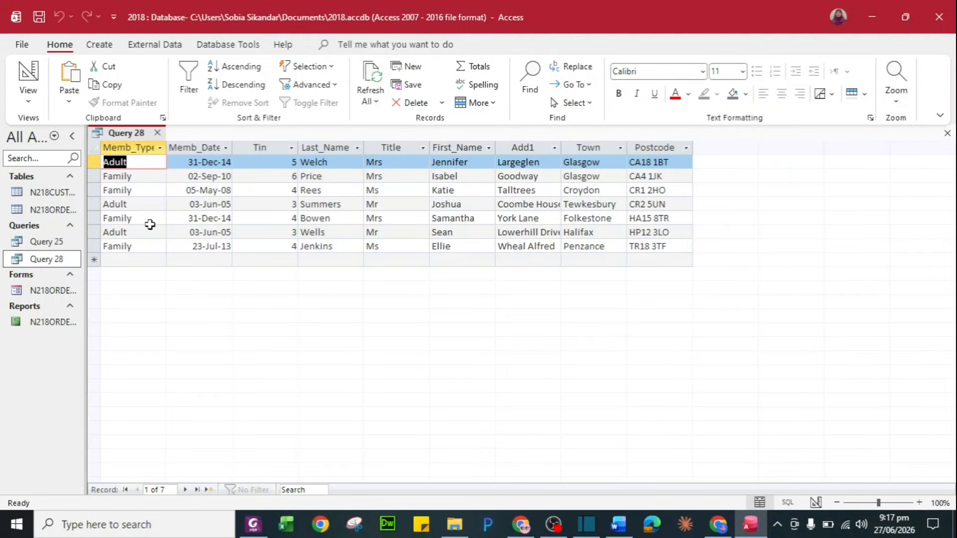
Check the task sheet's requirement to sort Query 28 by Last_Name
key("alt+Tab")
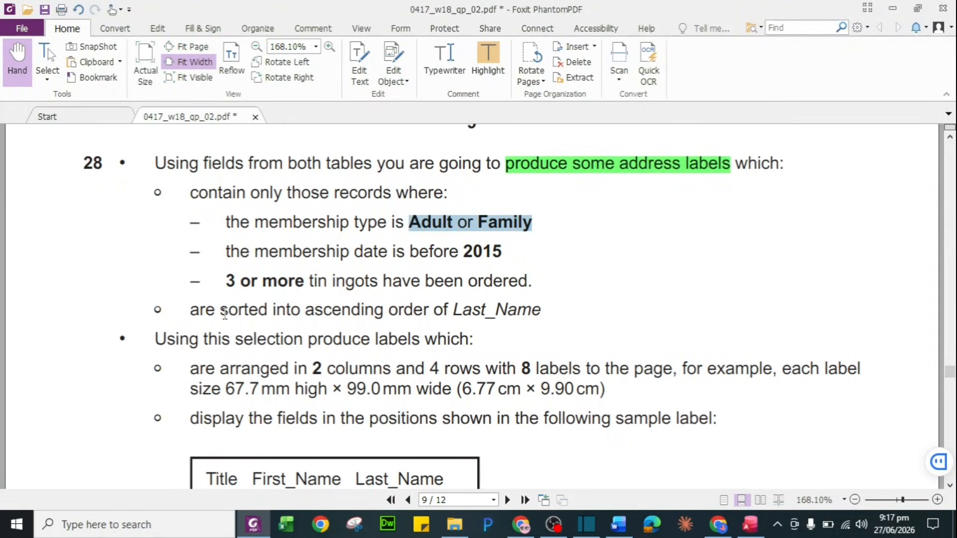
left_click_drag(223, 313, 542, 310)
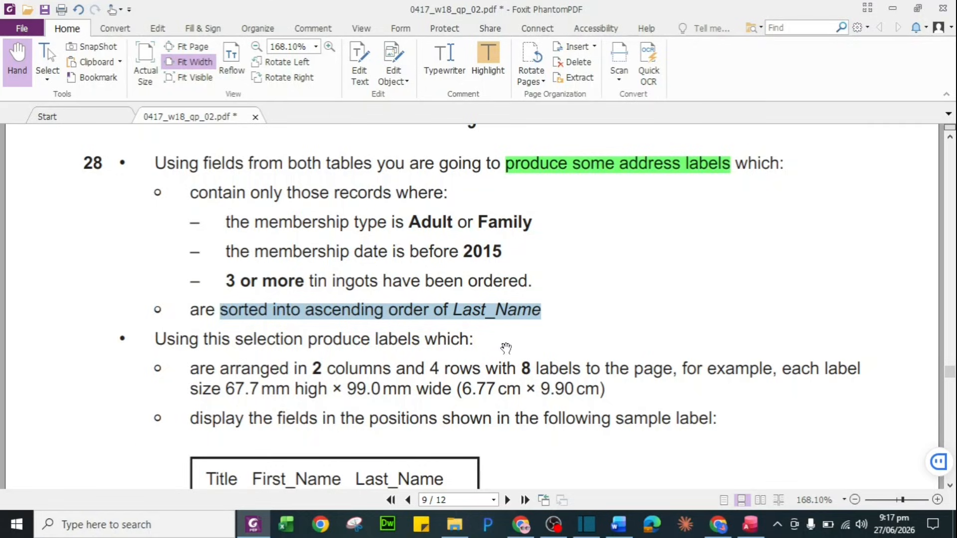
key("alt+Tab")
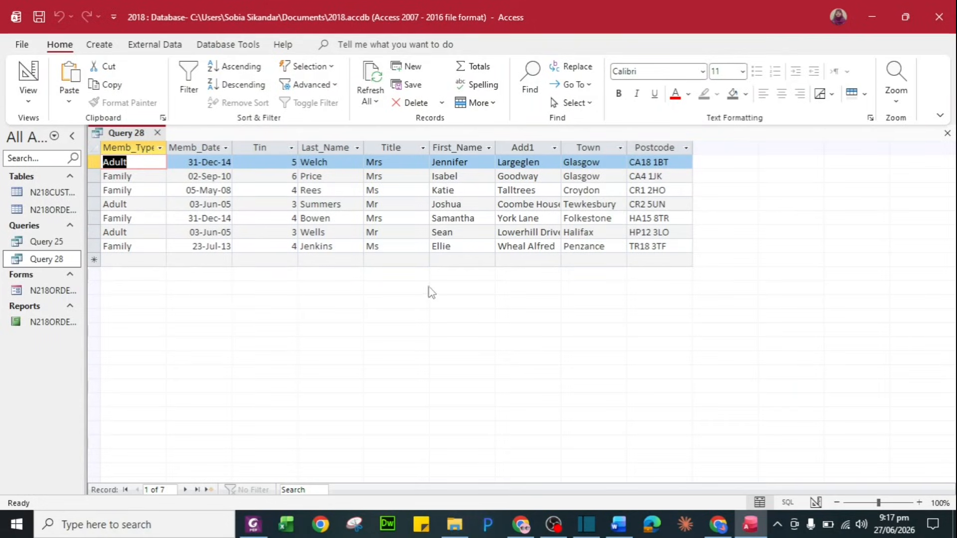
key("alt+Tab")
key("alt+Tab")
Set Query 28's Last_Name sort to Ascending in Design View and close the query
right_click(57, 261)
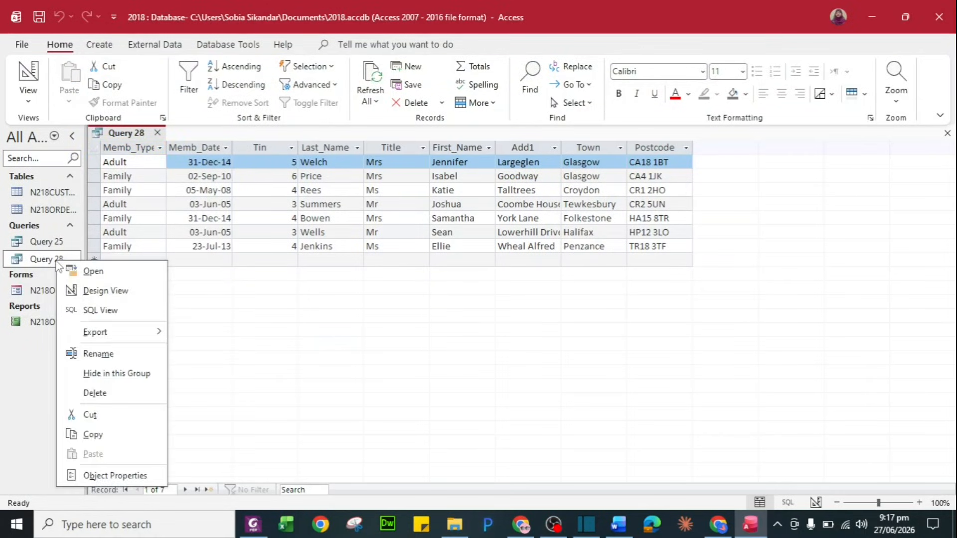
left_click(102, 290)
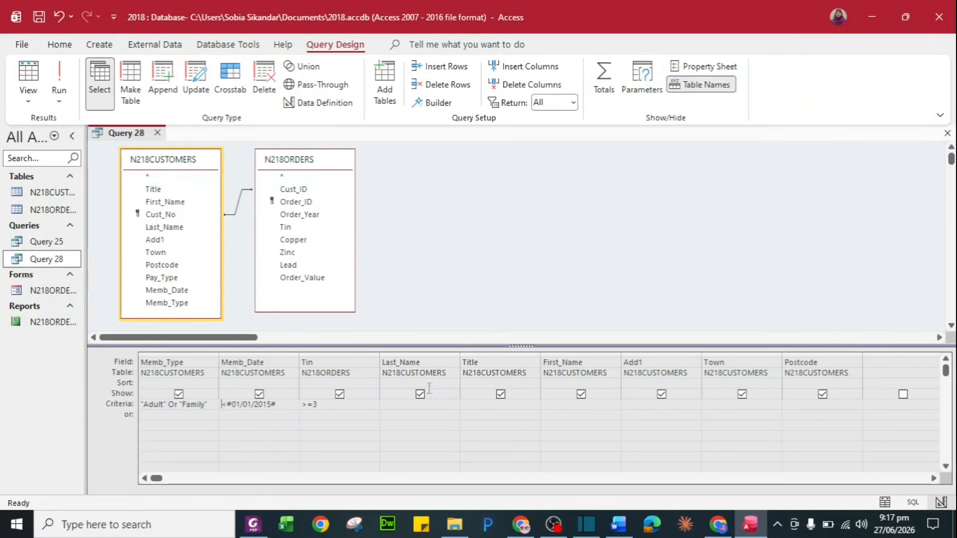
left_click(445, 383)
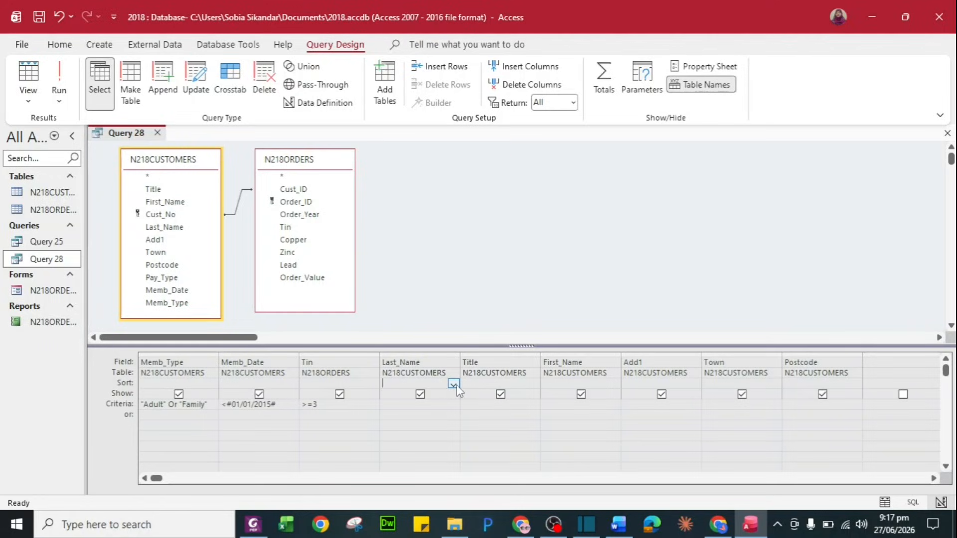
left_click(454, 384)
left_click(442, 394)
left_click(157, 133)
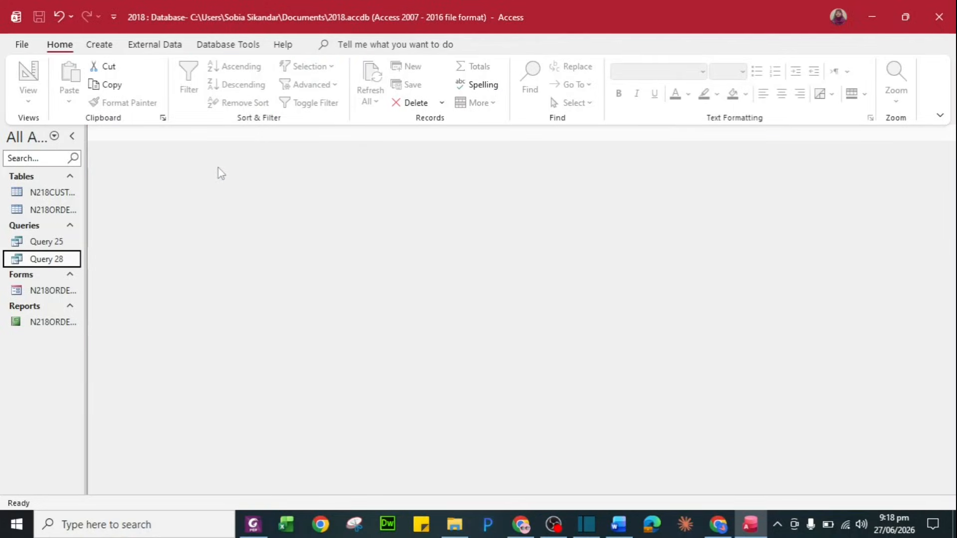
Start the Label Wizard, delete the old VIP custom label size and begin a new one
left_click(154, 45)
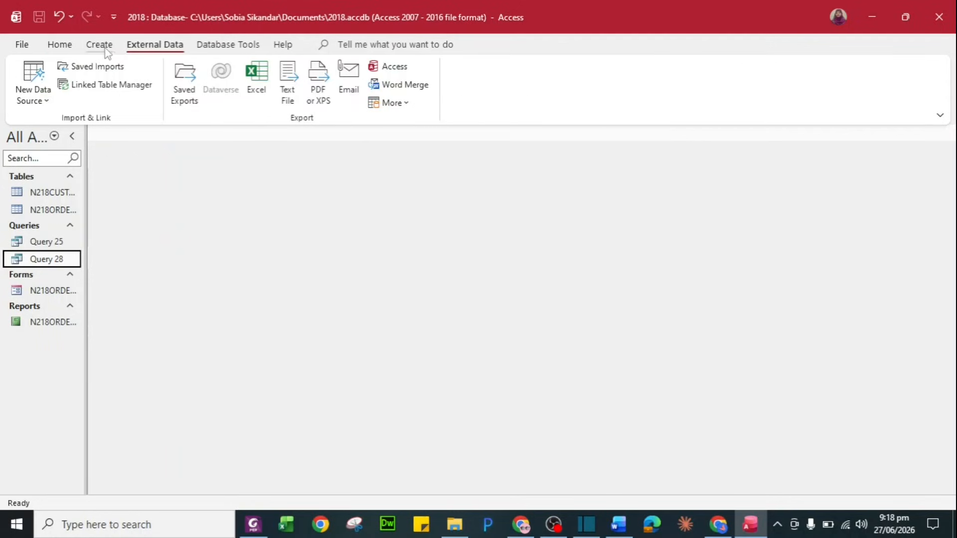
left_click(99, 44)
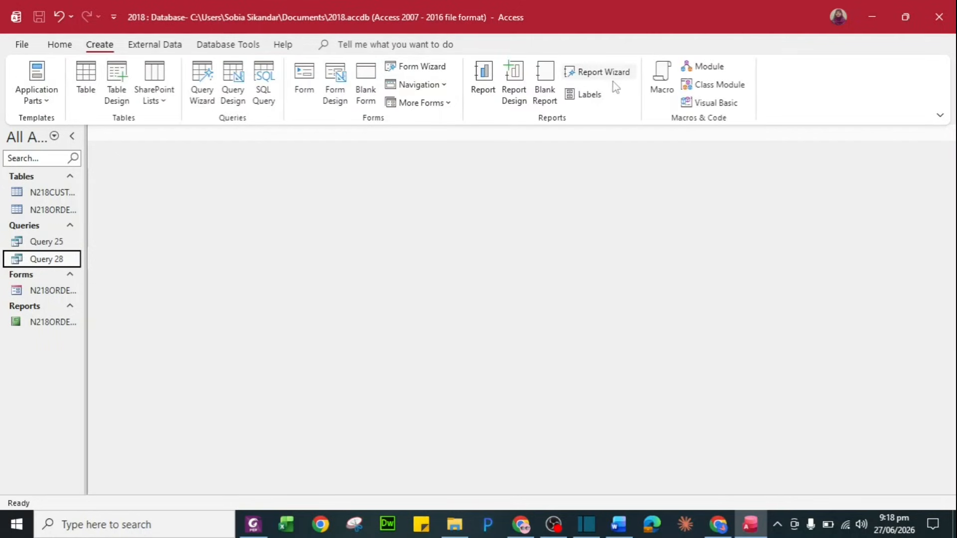
left_click(588, 95)
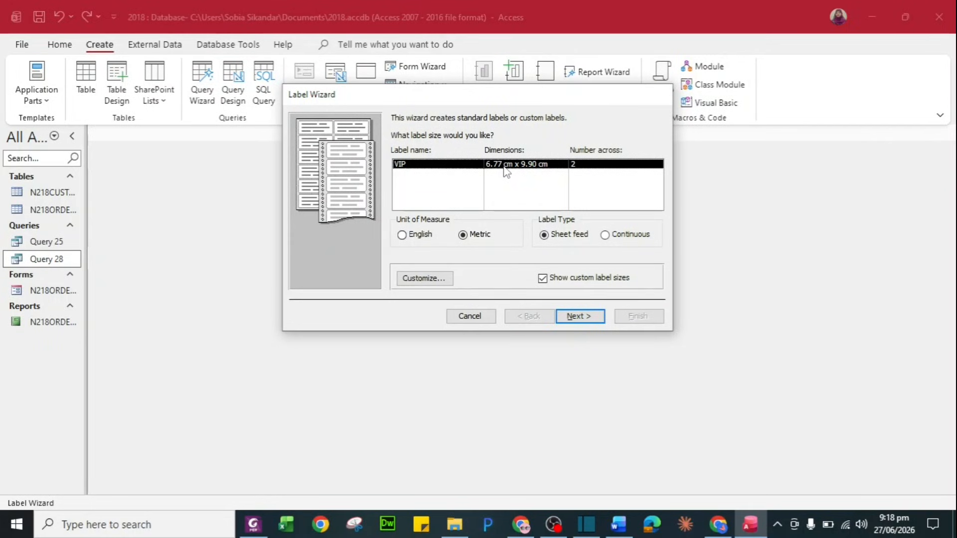
left_click(446, 280)
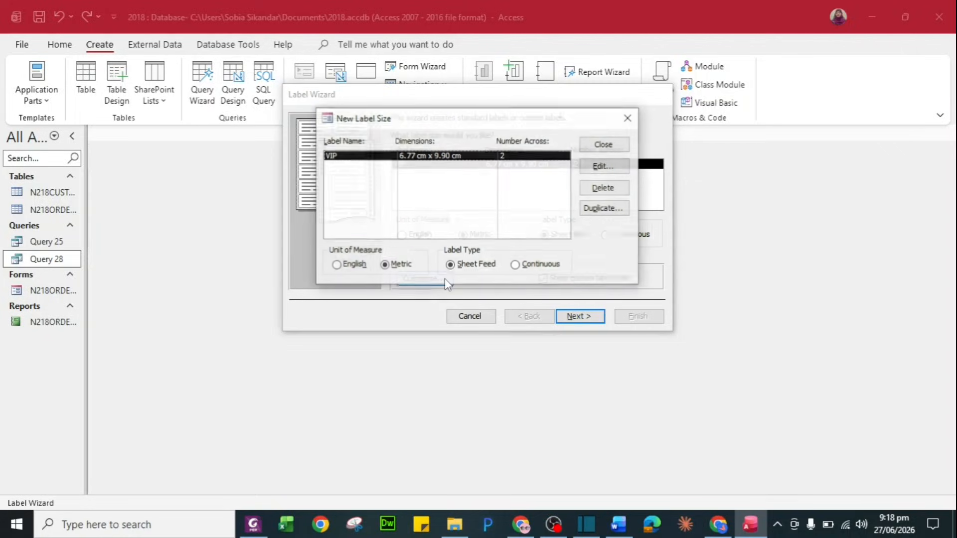
left_click(614, 190)
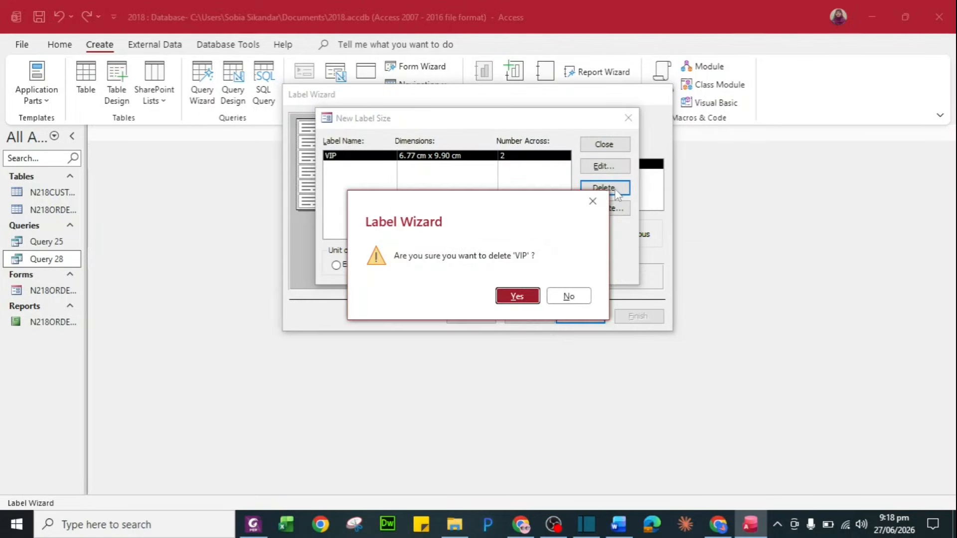
left_click(522, 299)
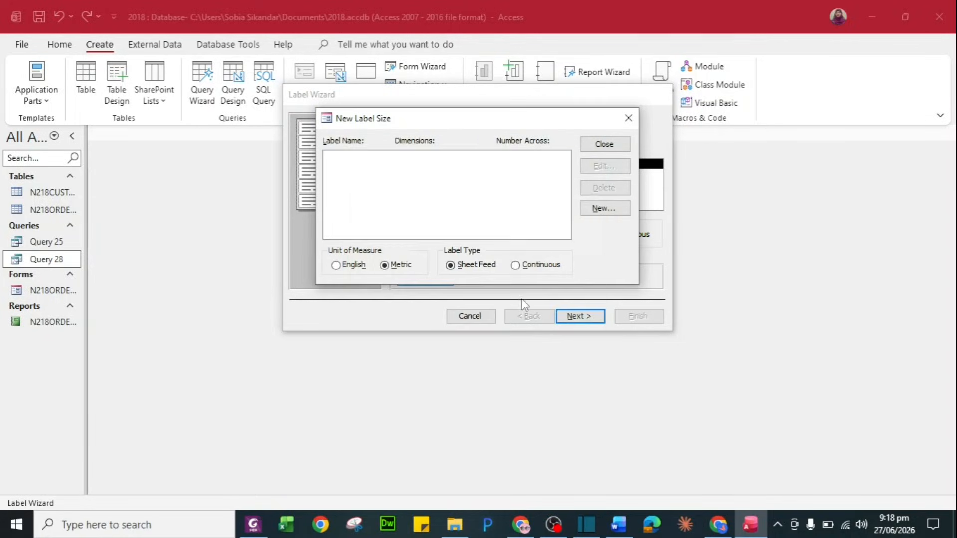
left_click(613, 210)
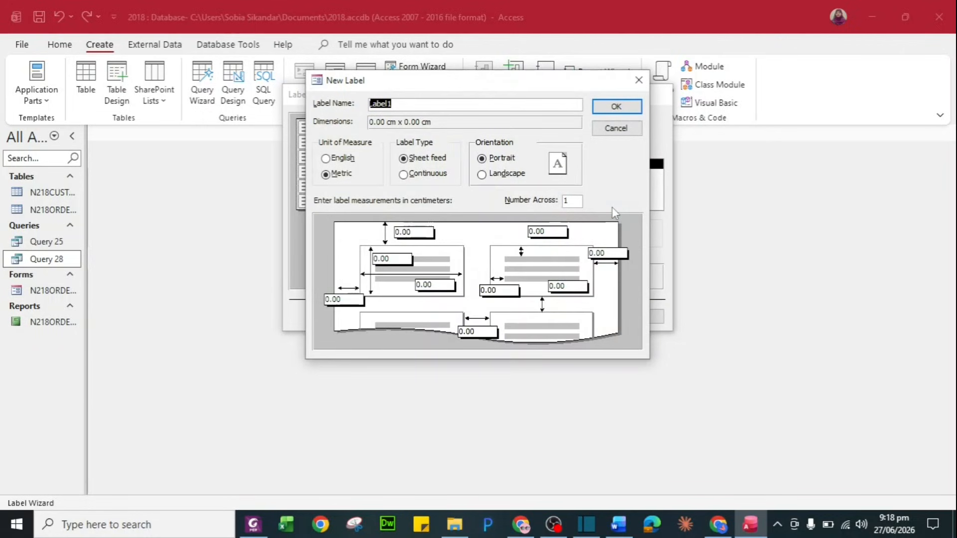
Name the new label VIP and set its size to 6.77 × 9.90 cm
key("alt+Tab")
key("alt+Tab")
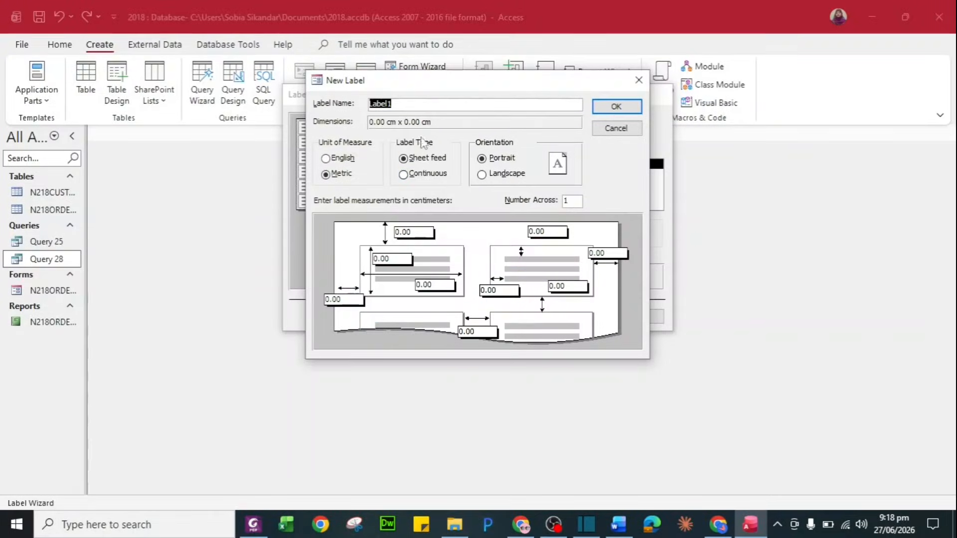
key("alt+Tab")
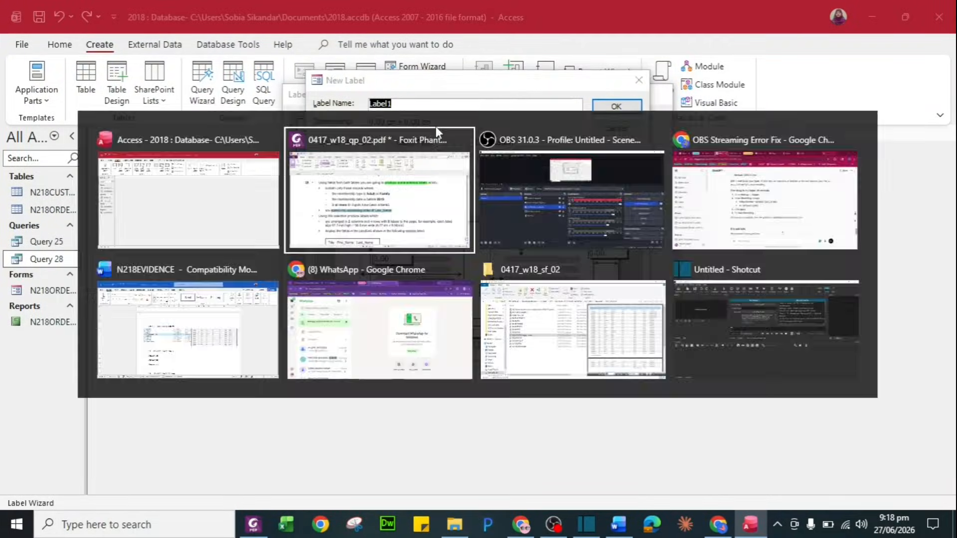
scroll(441, 331, "down", 3)
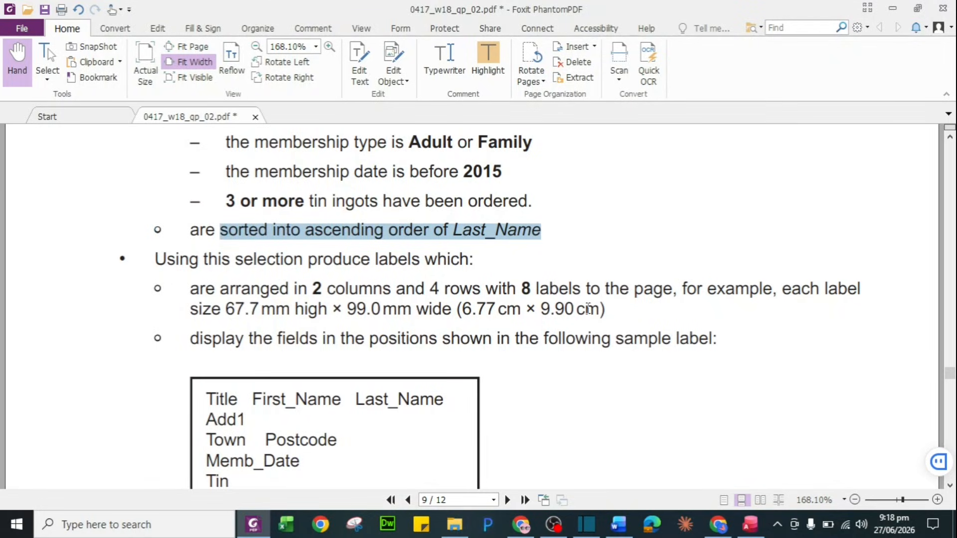
key("alt+Tab")
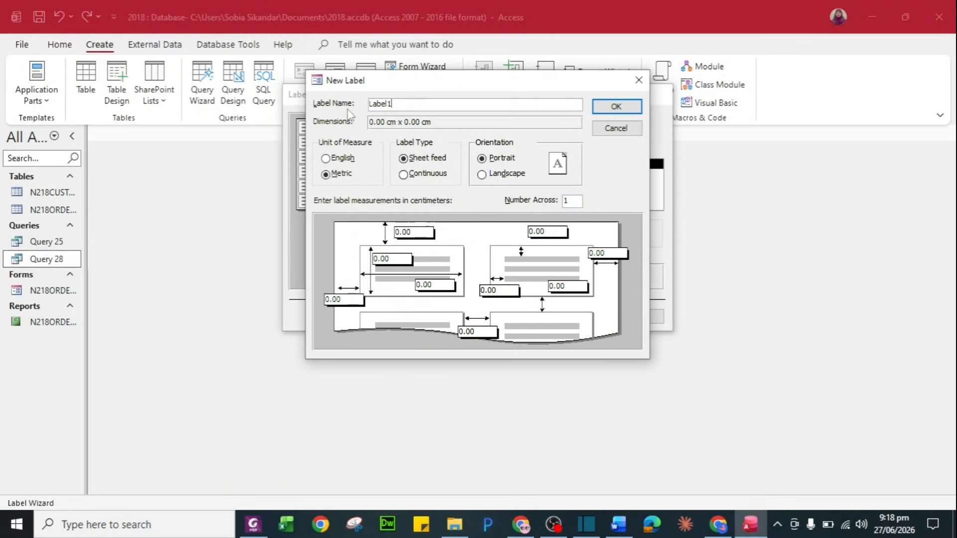
left_click(387, 103)
key("BackSpace")
key("BackSpace")
key("BackSpace")
key("BackSpace")
key("BackSpace")
key("BackSpace")
key("BackSpace")
key("BackSpace")
key("BackSpace")
key("alt+Tab")
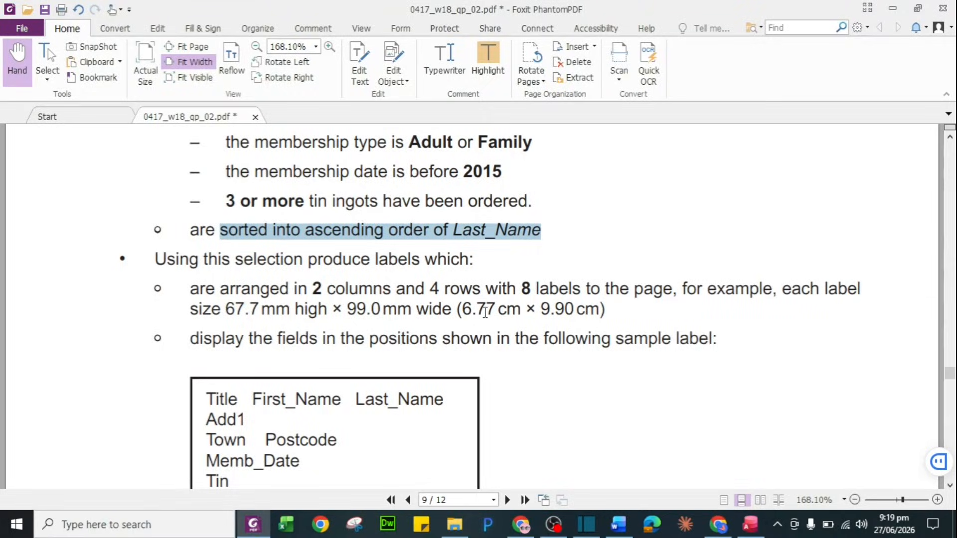
key("alt+Tab")
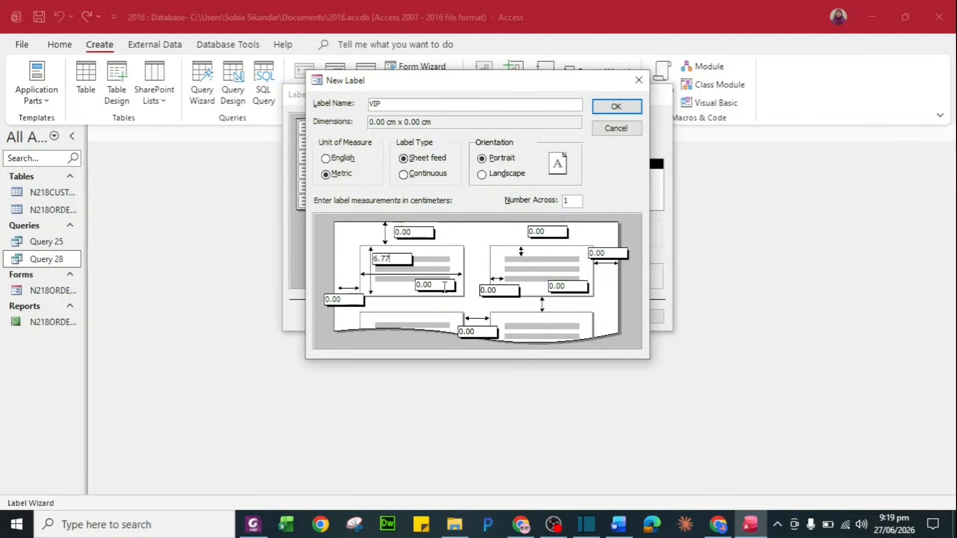
key("BackSpace")
type("9.90")
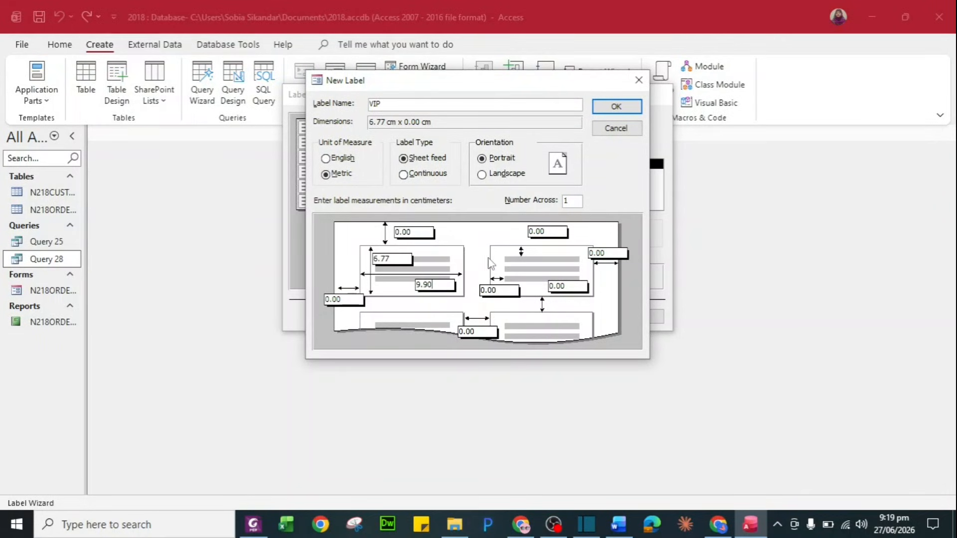
key("Return")
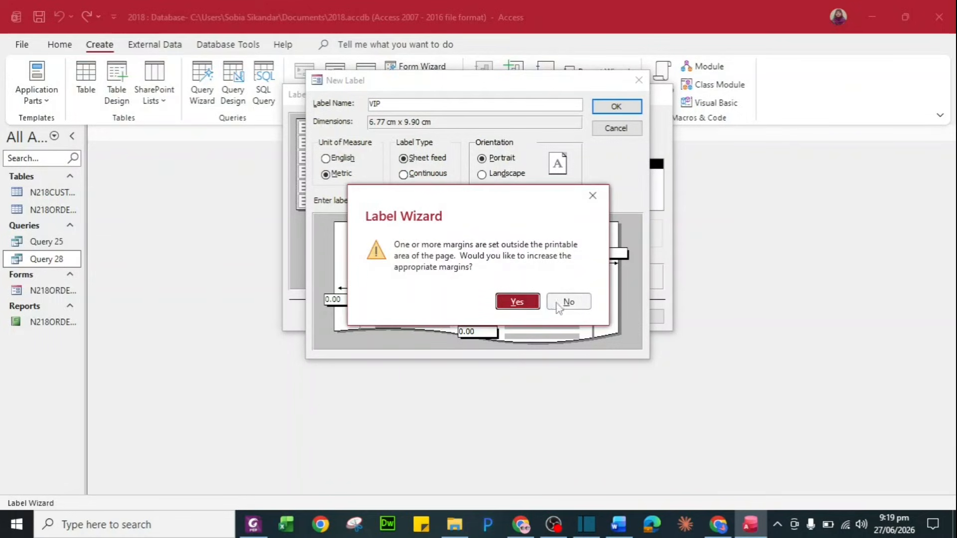
left_click(566, 299)
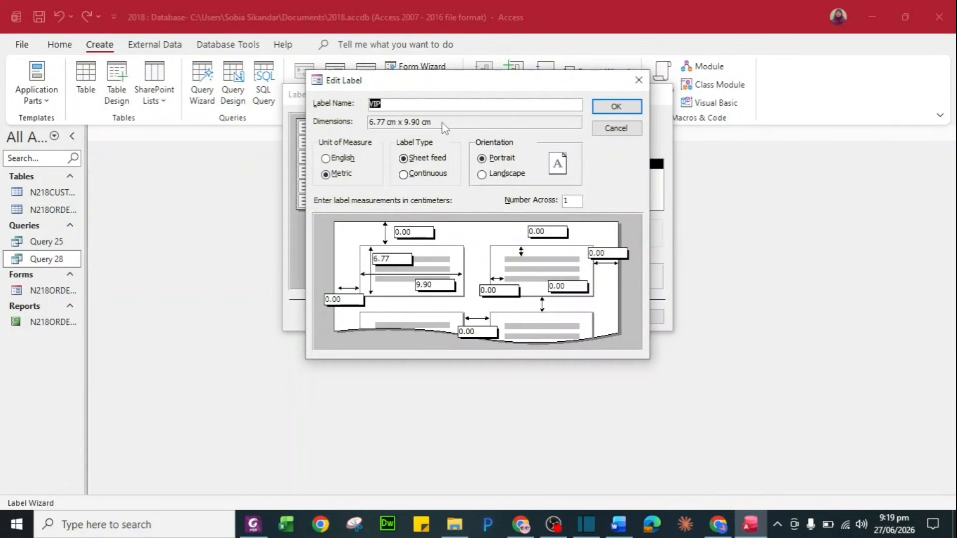
Set two labels across, accept the printable-area margins, and save the VIP size
left_click(575, 200)
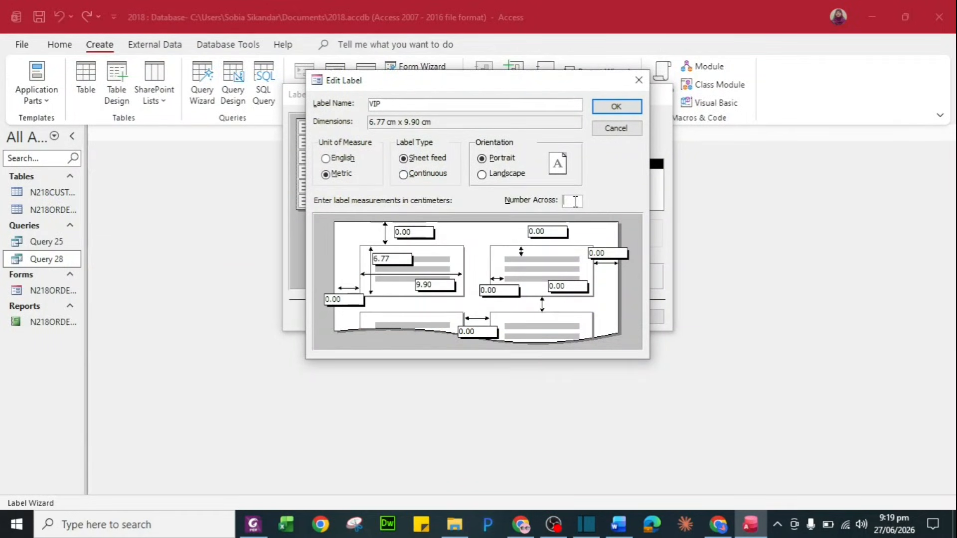
left_click(631, 112)
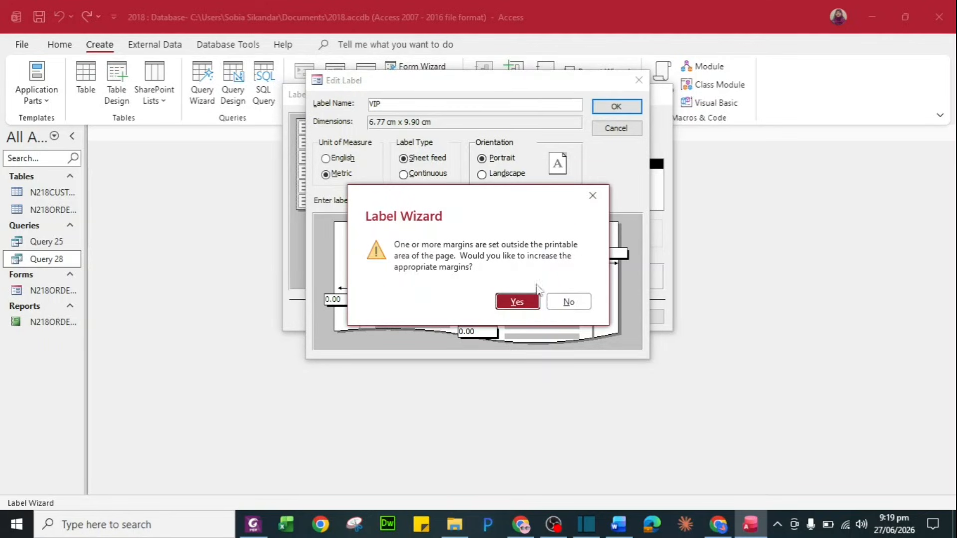
left_click(524, 305)
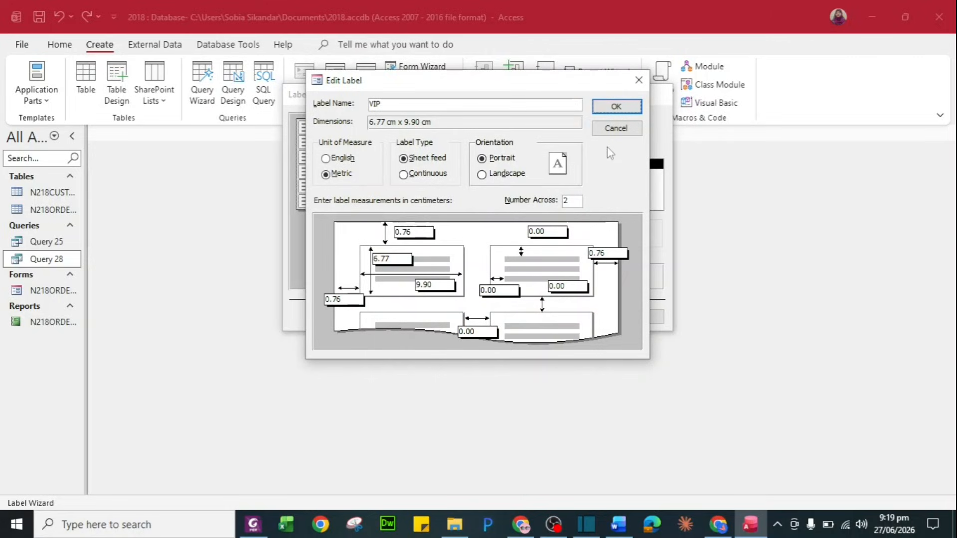
left_click(617, 105)
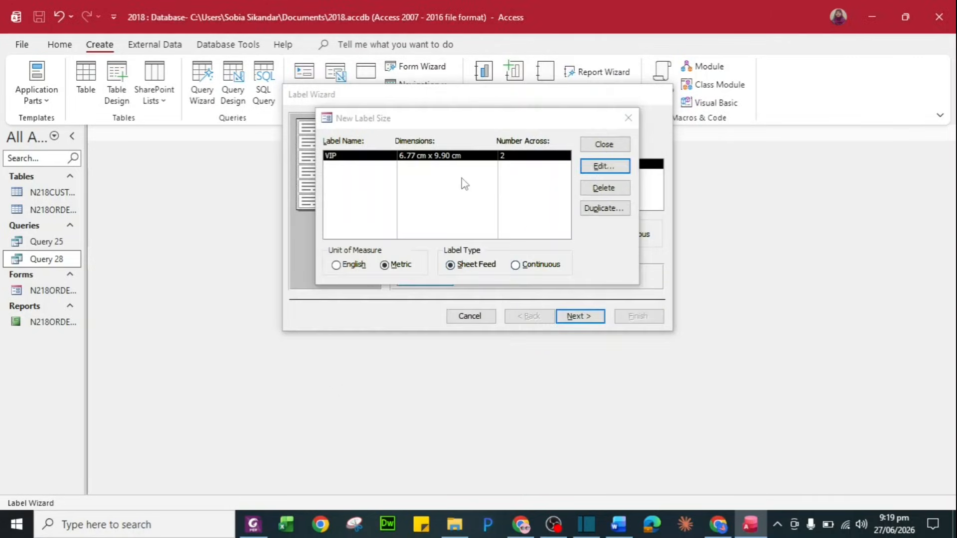
left_click(609, 146)
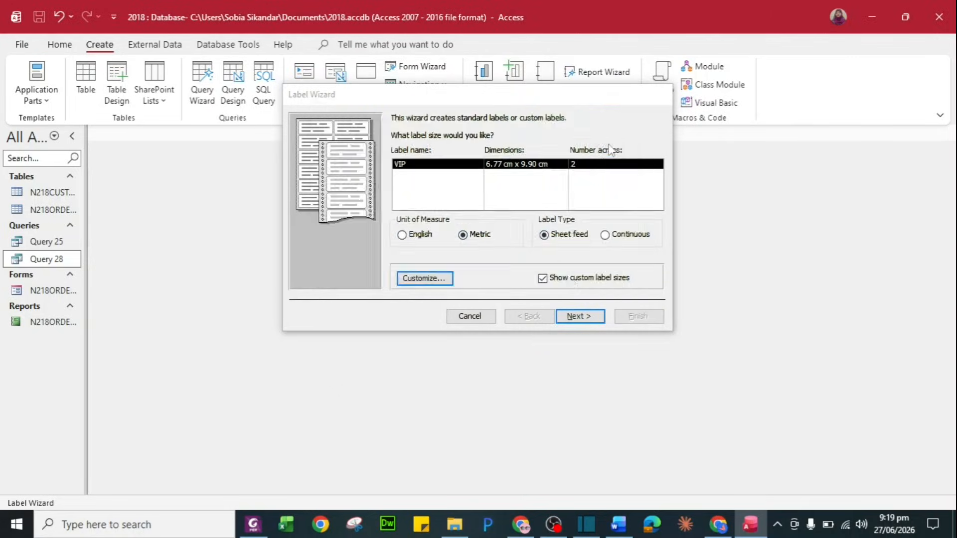
Keep the default font and paste 'VIP Invitation!' as the label's first line
left_click(581, 317)
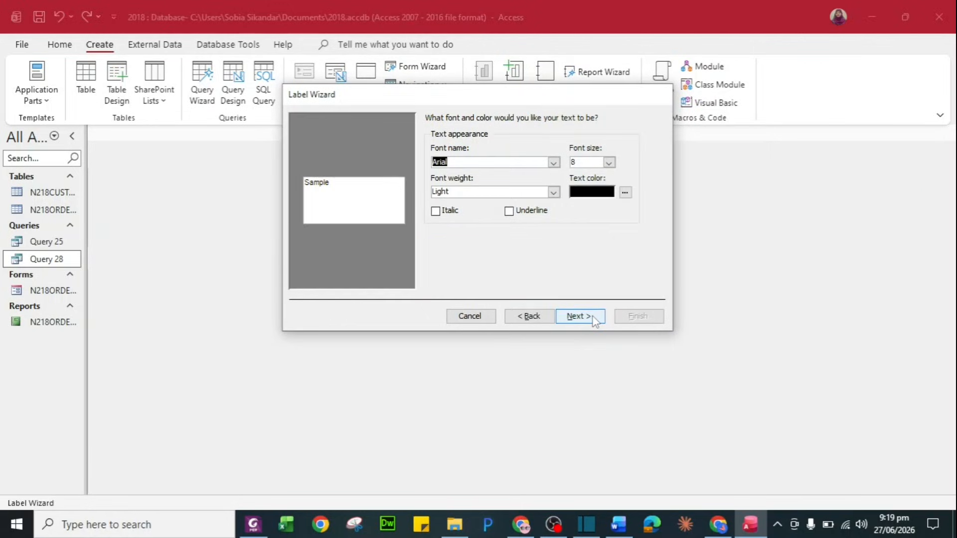
left_click(580, 317)
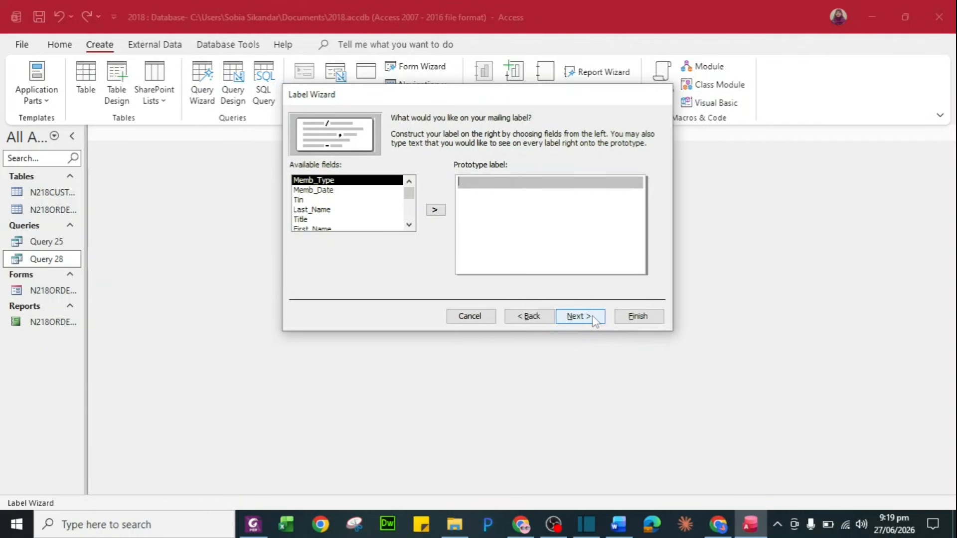
key("alt+Tab")
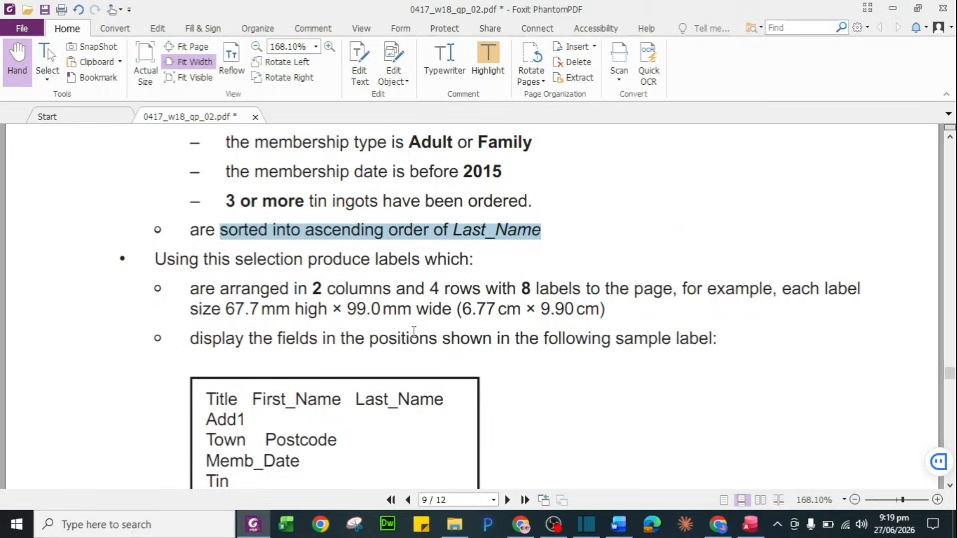
scroll(414, 332, "down", 5)
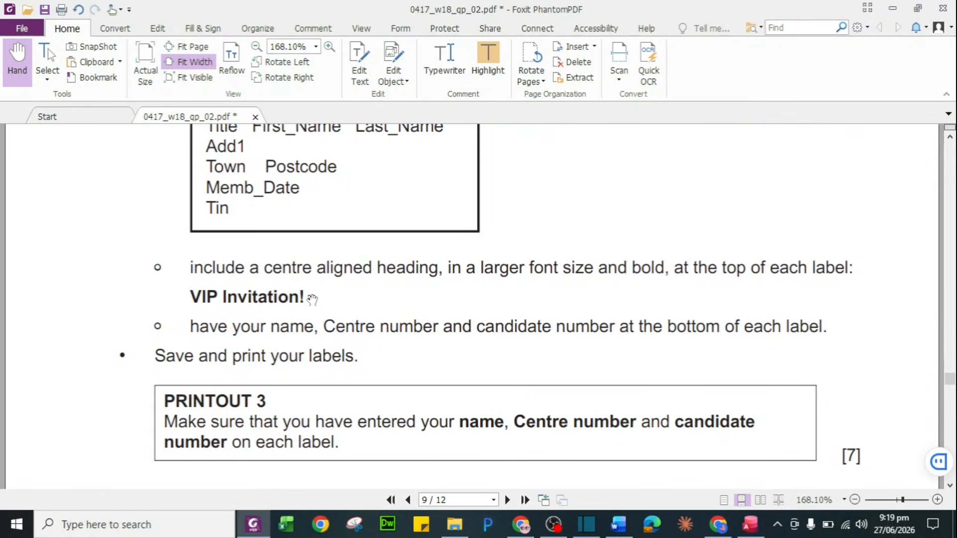
left_click_drag(188, 298, 327, 299)
key("ctrl+c")
key("alt+Tab")
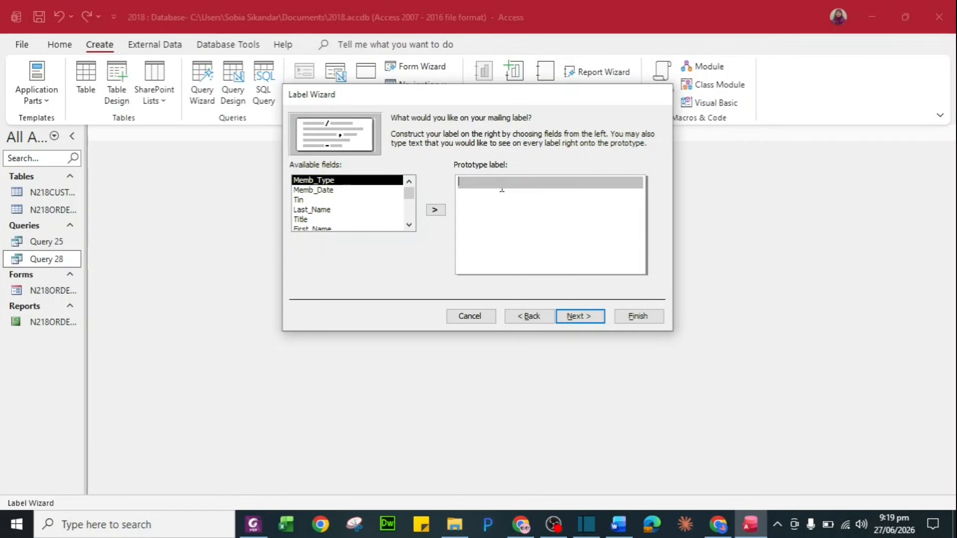
key("ctrl+v")
key("Return")
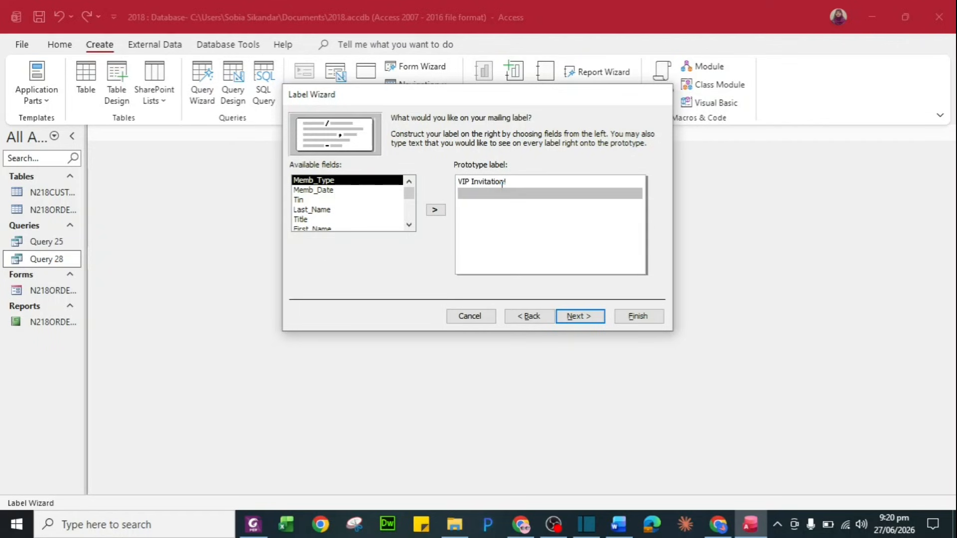
key("alt+Tab")
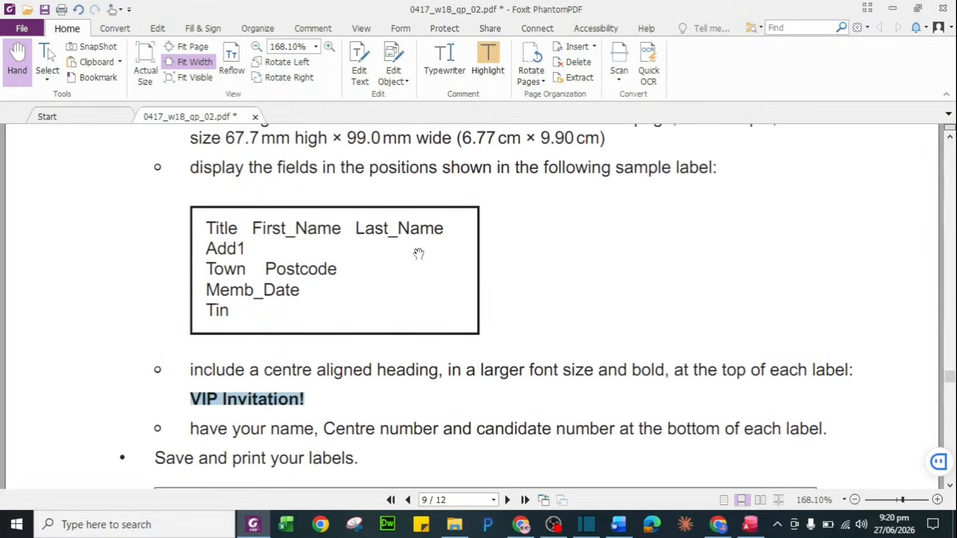
key("alt+Tab")
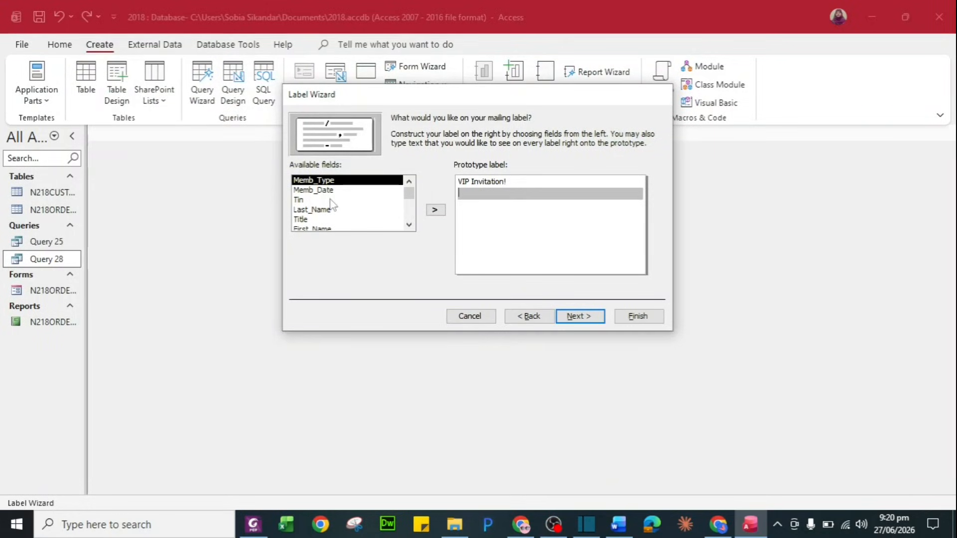
Add a name line with Title, First_Name and Last_Name separated by spaces
double_click(337, 219)
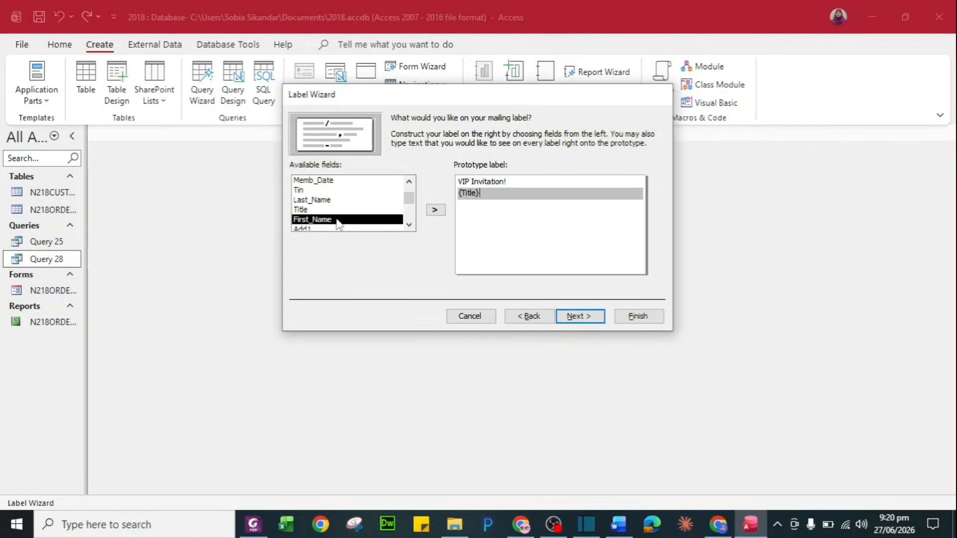
double_click(337, 220)
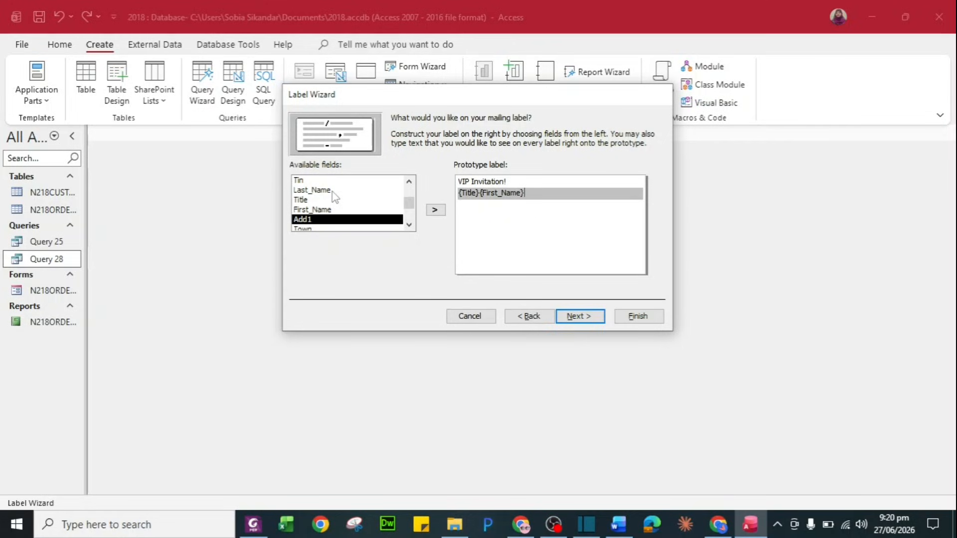
key("BackSpace")
double_click(333, 210)
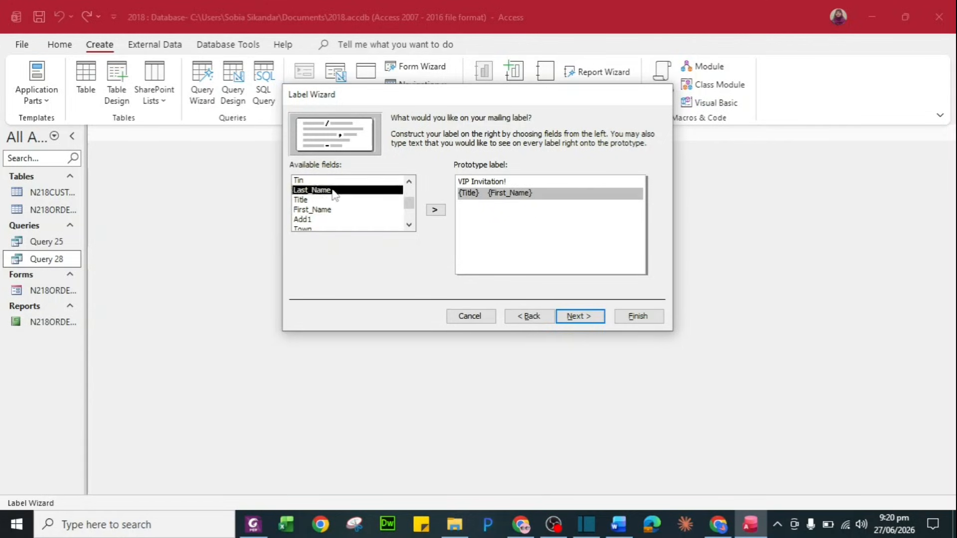
double_click(333, 192)
key("alt+Tab")
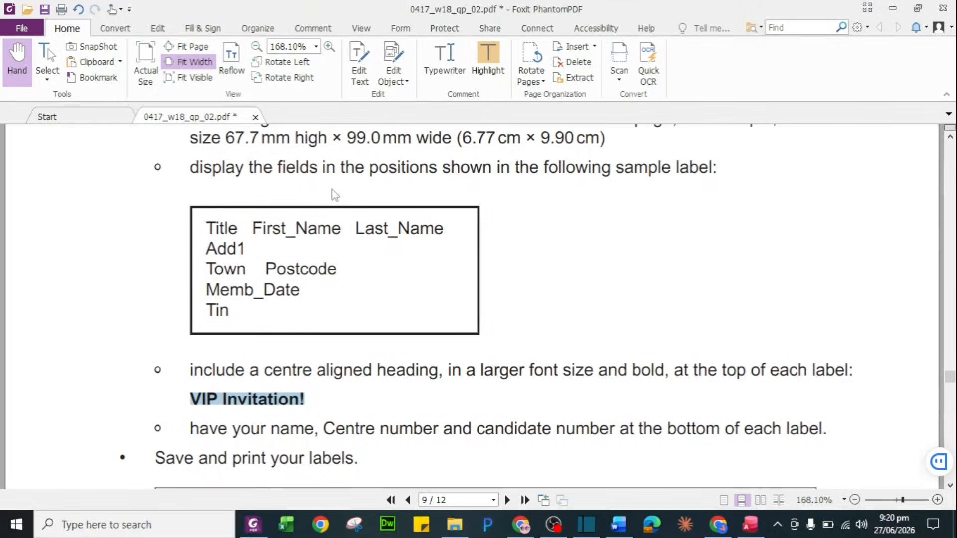
key("alt+Tab")
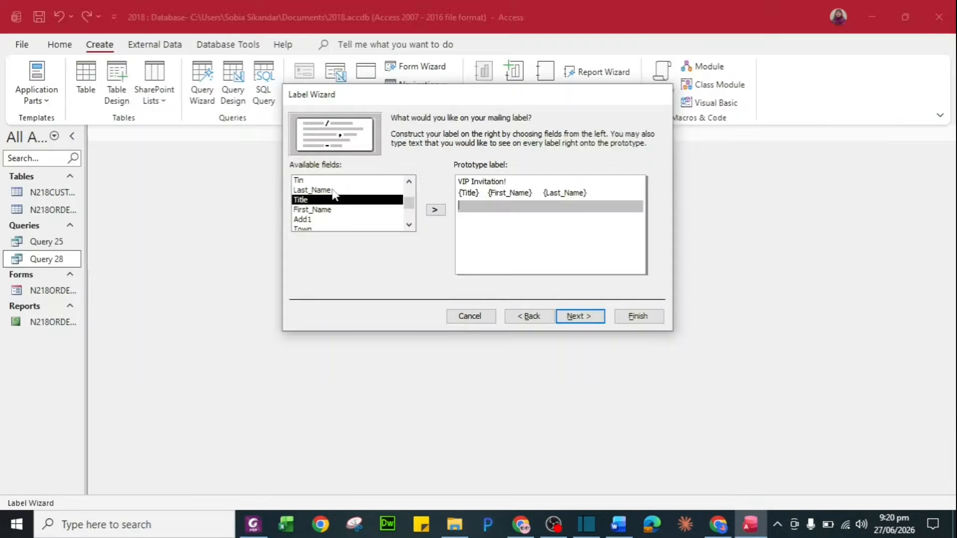
Add Add1 on its own line, then Town and Postcode on the next line
double_click(319, 222)
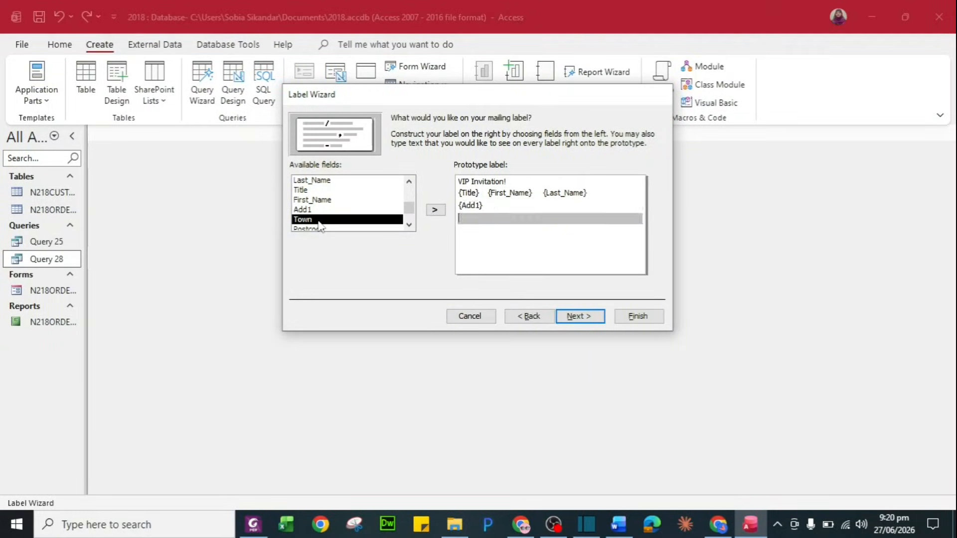
key("alt+Tab")
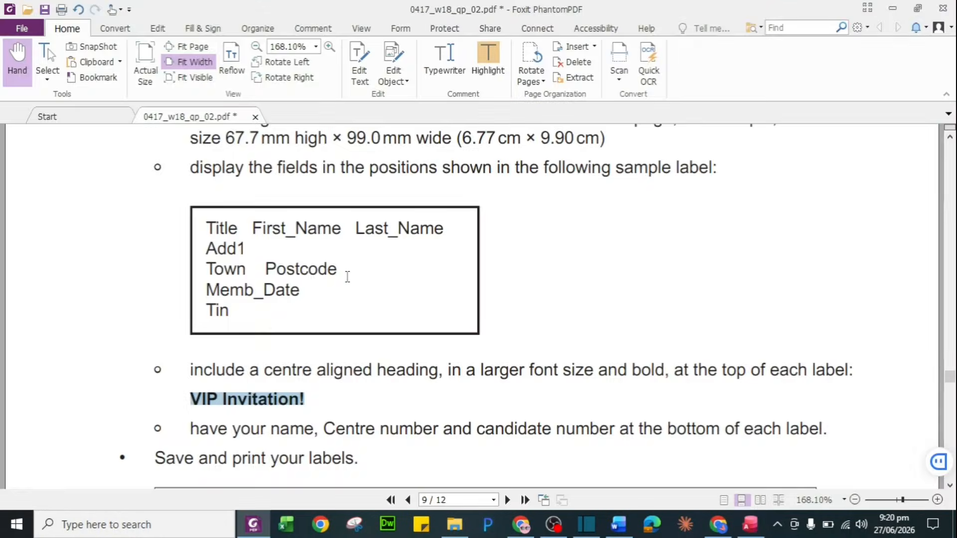
key("alt+Tab")
double_click(332, 220)
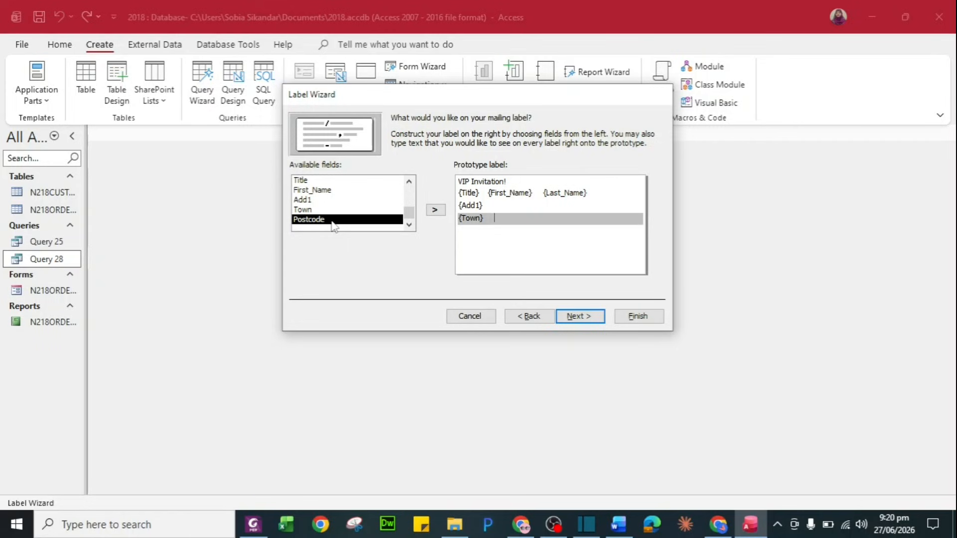
double_click(331, 221)
key("Return")
key("alt+Tab")
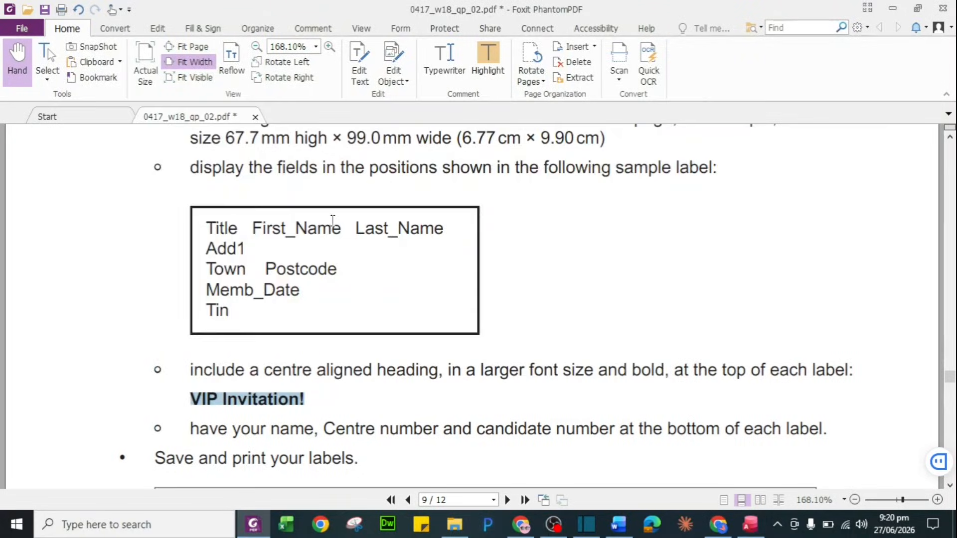
key("alt+Tab")
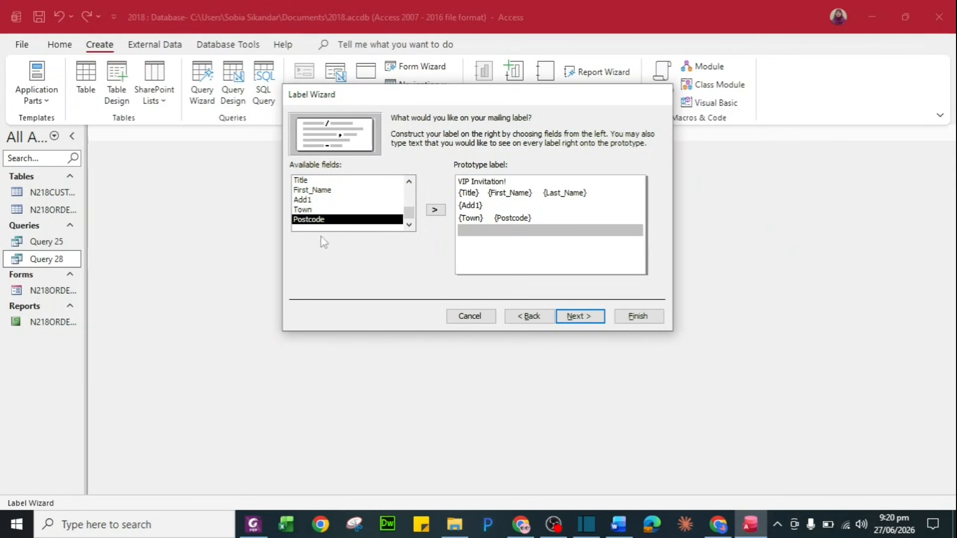
Add Memb_Date and Tin as the final two lines of the label
left_click(409, 182)
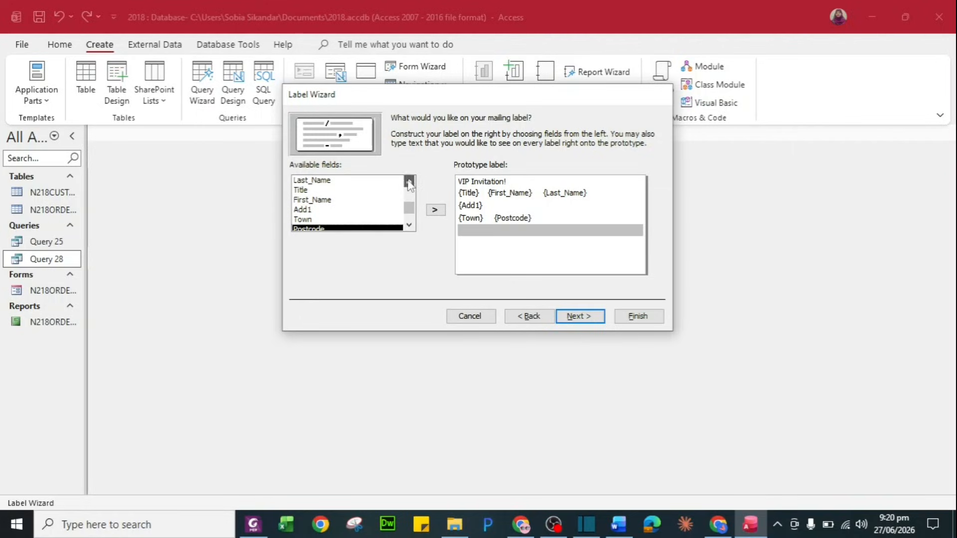
left_click(409, 182)
left_click(409, 181)
left_click(409, 181)
left_click(435, 210)
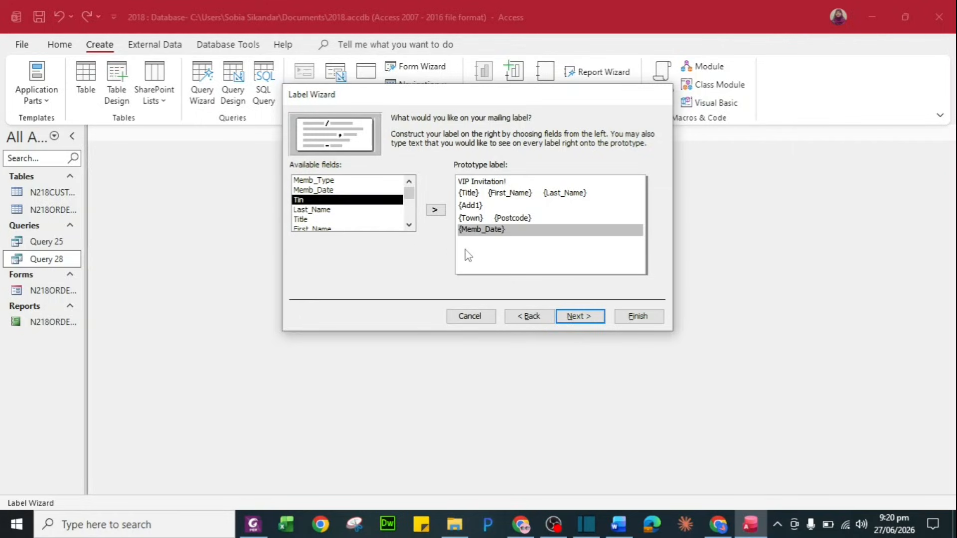
key("Return")
left_click(434, 210)
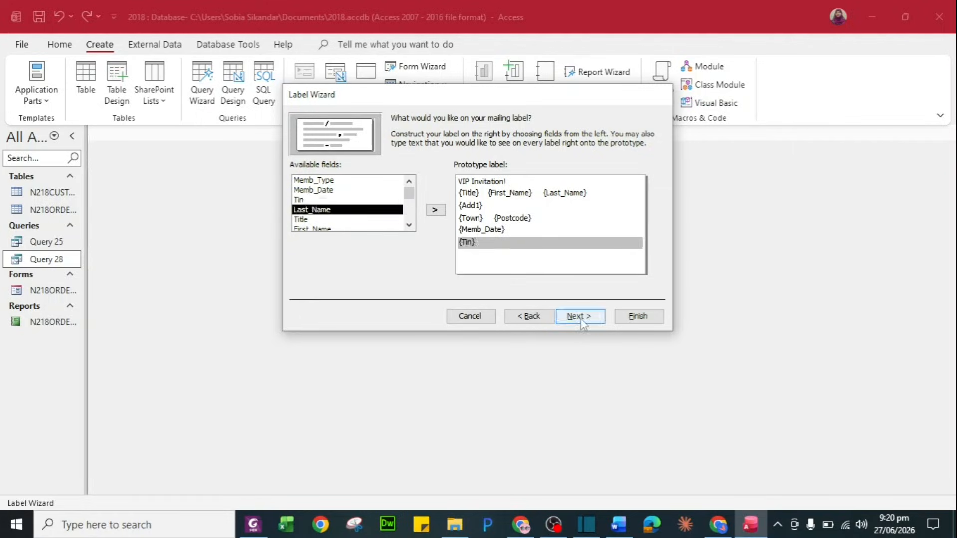
left_click(579, 316)
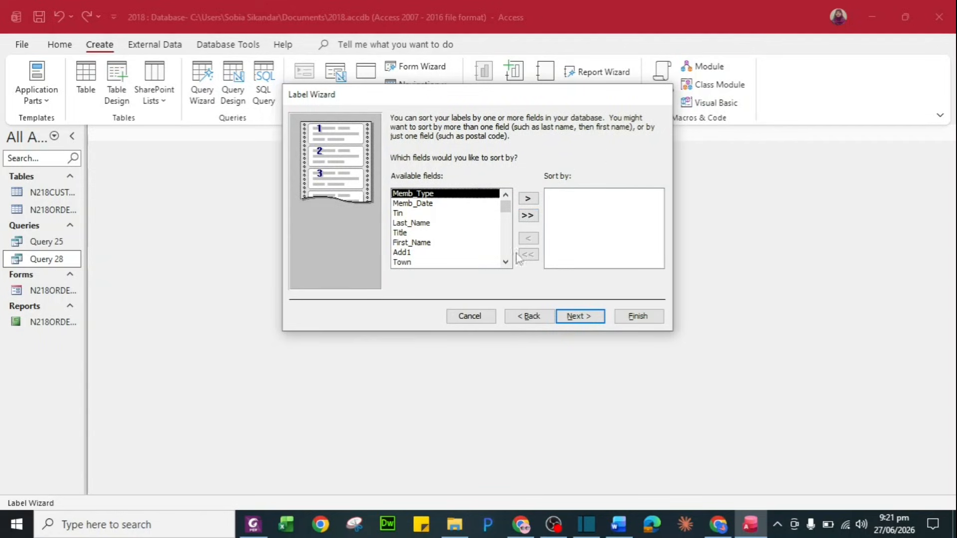
Finish the wizard, accept the page-width warning, and scroll through the two-across VIP Invitation! preview
left_click(582, 319)
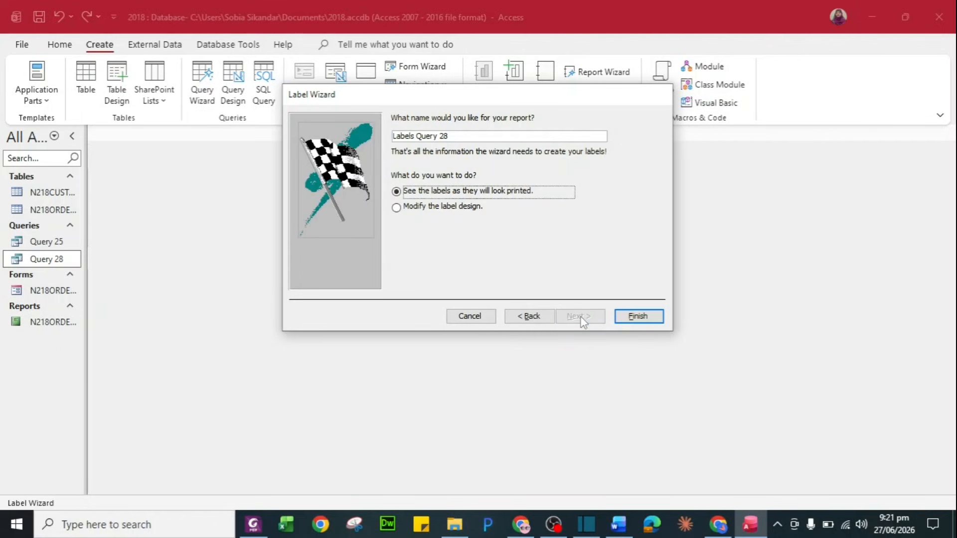
left_click(641, 316)
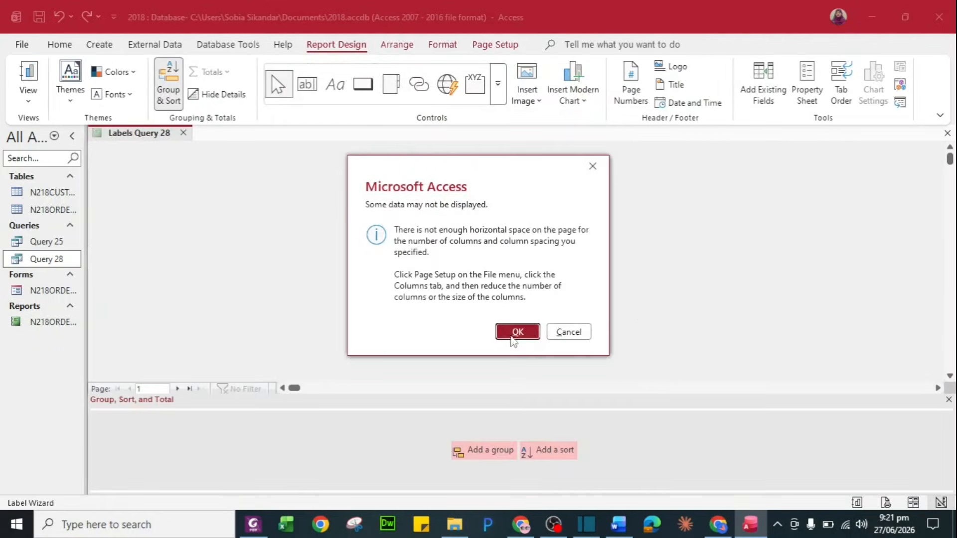
left_click(514, 330)
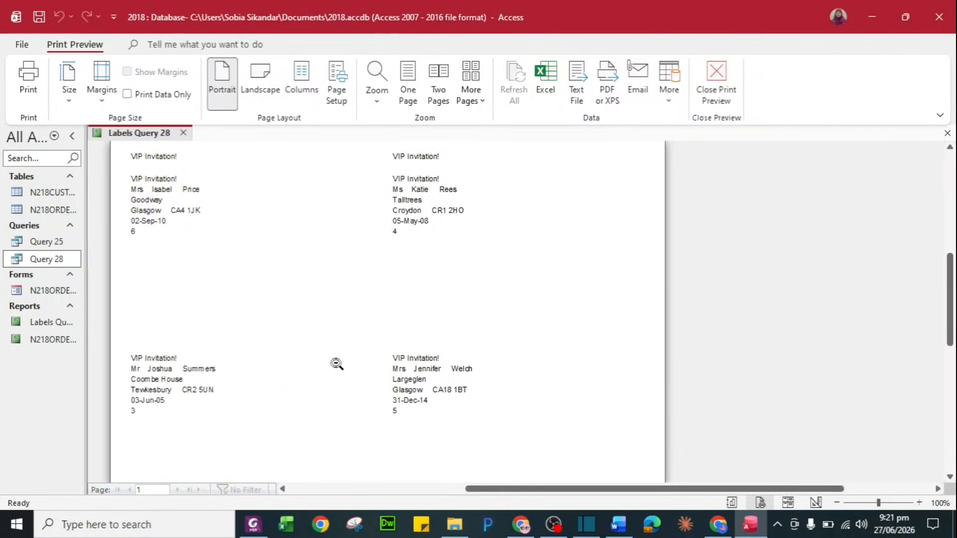
scroll(337, 364, "up", 5)
scroll(336, 364, "down", 5)
scroll(337, 364, "down", 5)
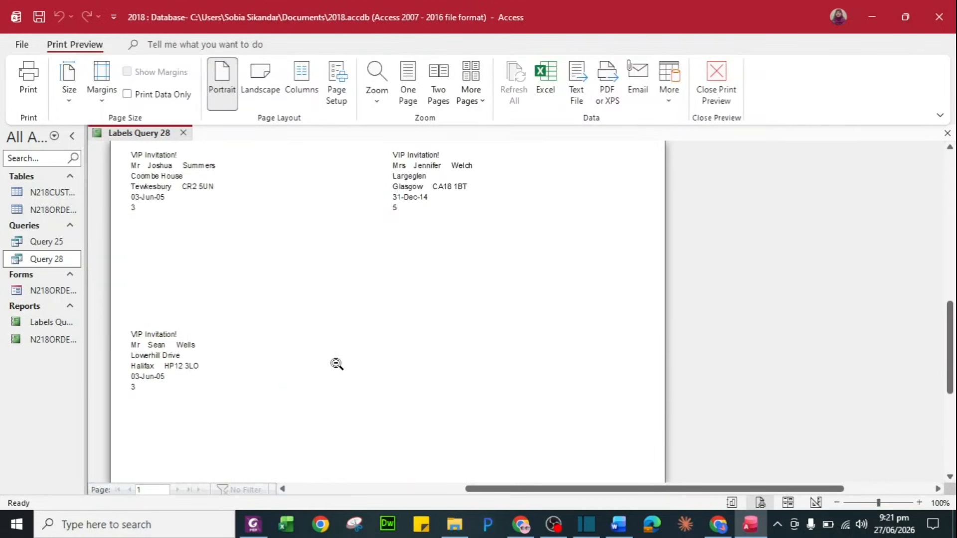
scroll(336, 364, "up", 10)
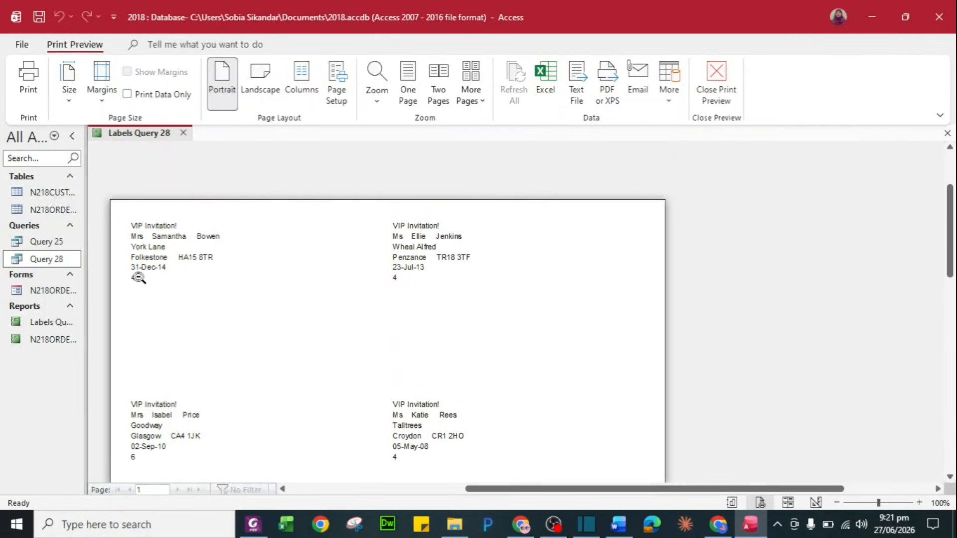
Open Labels Query 28 in Design View and move the five field lines down and narrower
right_click(58, 263)
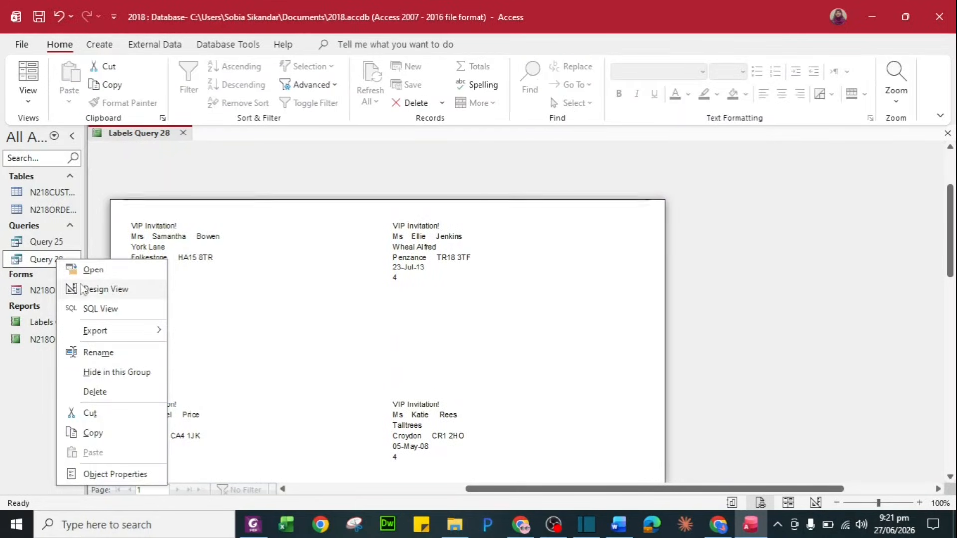
left_click(96, 290)
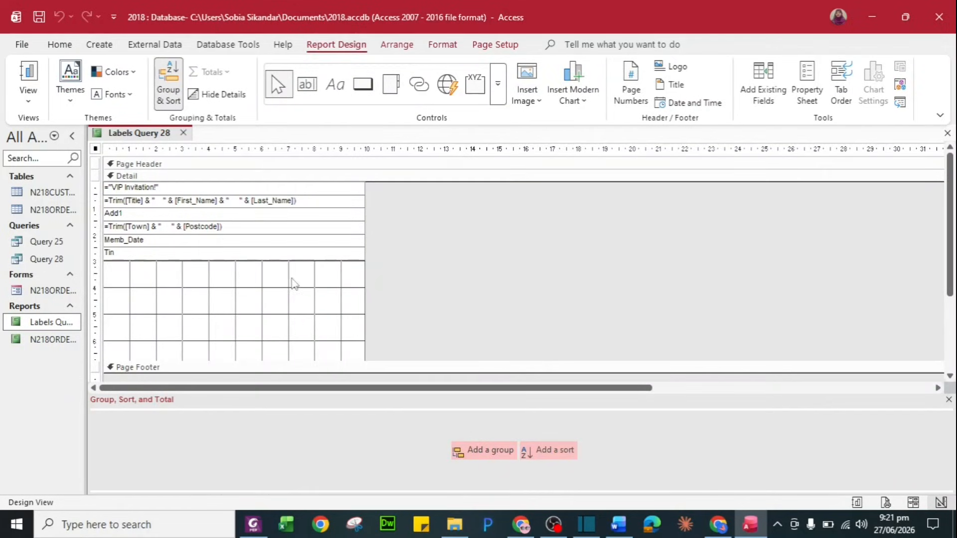
left_click_drag(292, 278, 184, 200)
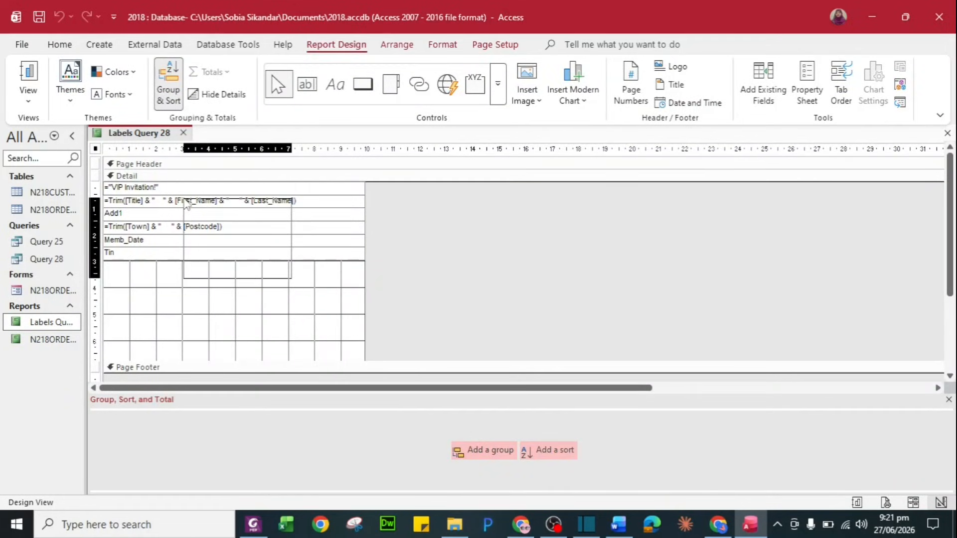
key("Down")
key("Down")
key("Down")
key("Down")
key("Down")
key("Down")
key("Down")
key("Down")
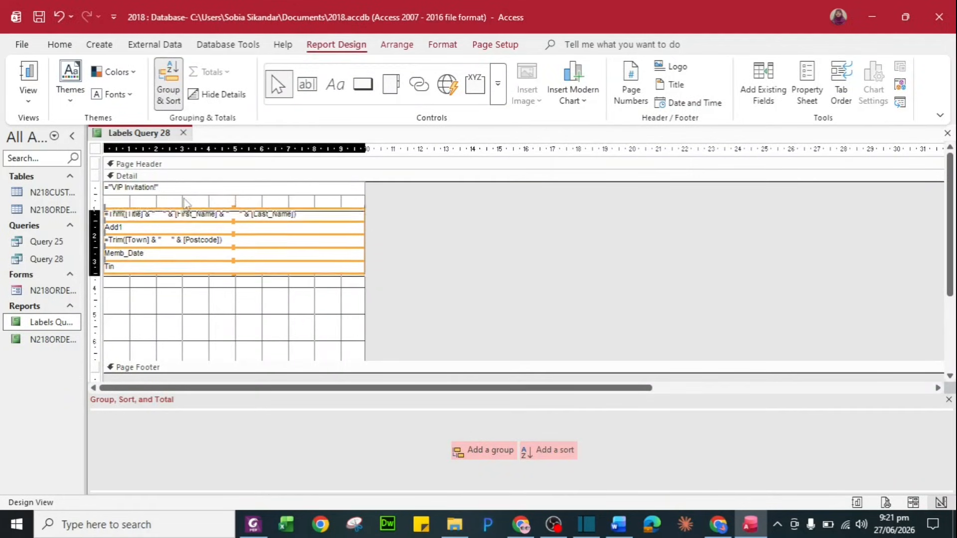
left_click_drag(366, 262, 323, 262)
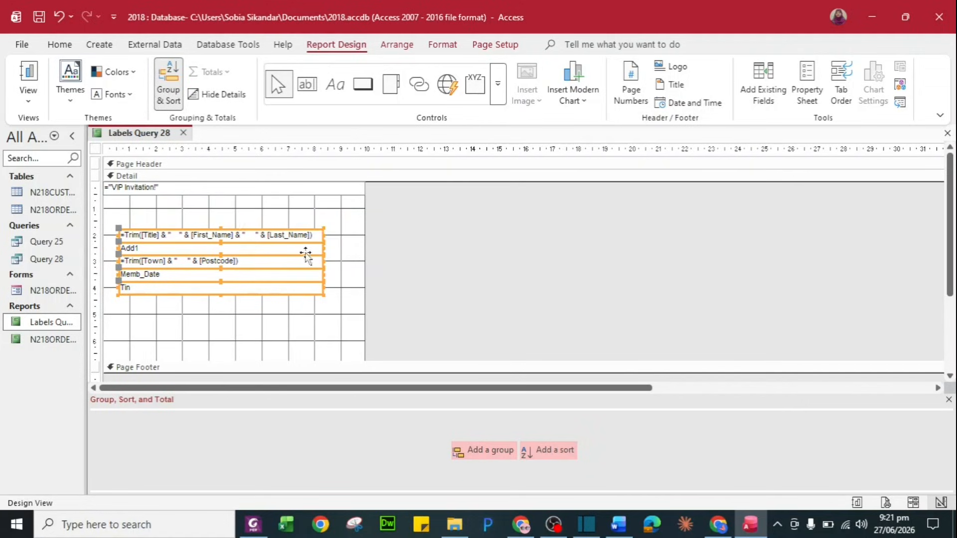
Nudge the VIP Invitation! heading down and shorten it from the right
left_click(150, 189)
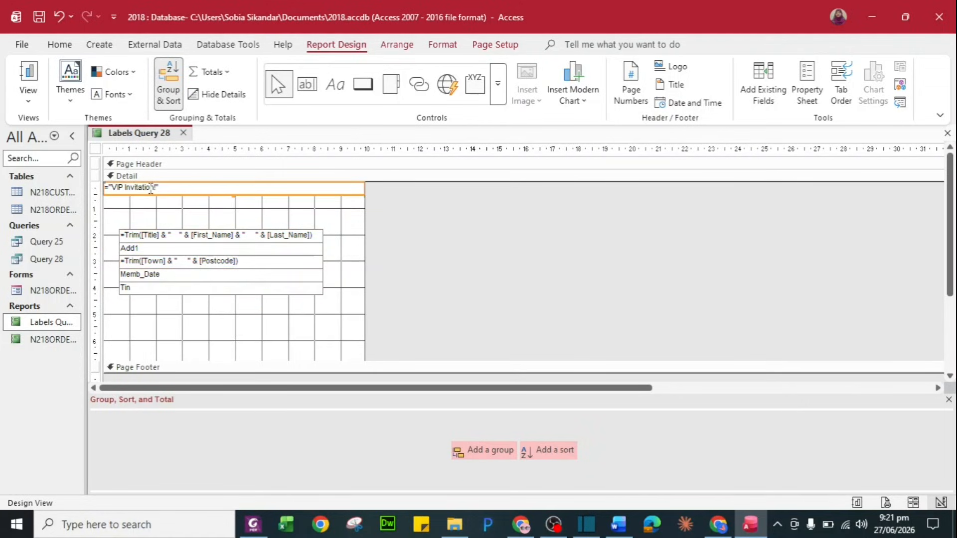
key("Down")
key("Down")
key("Down")
key("Down")
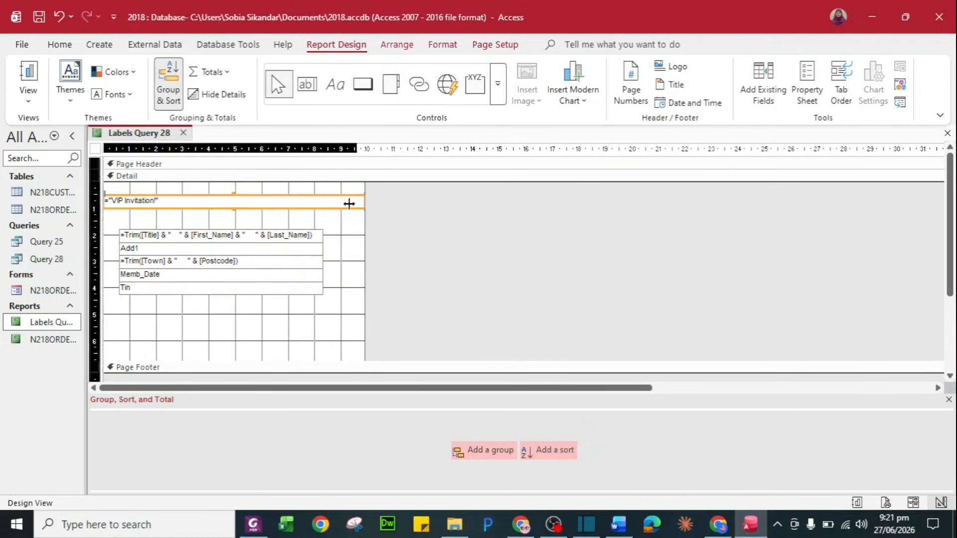
left_click_drag(349, 203, 259, 200)
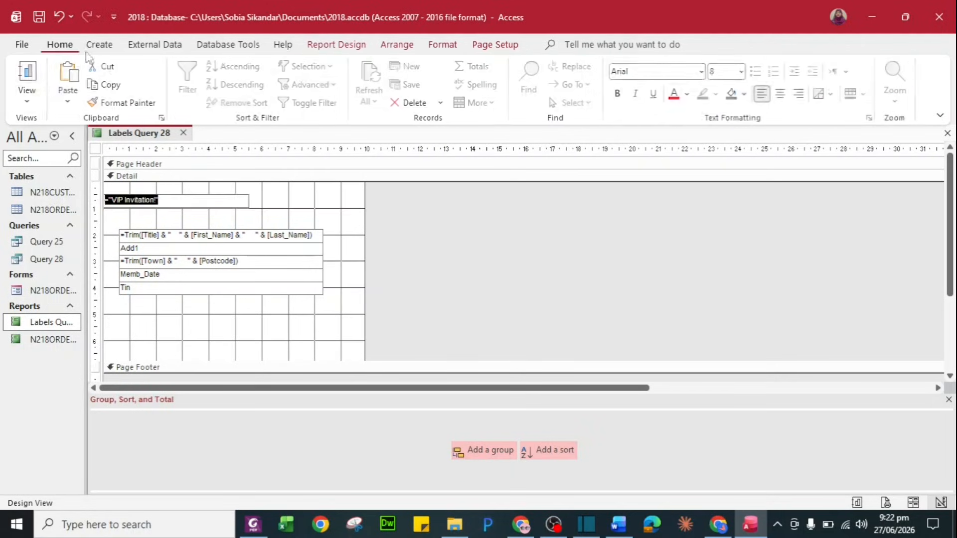
Make the VIP Invitation! heading bold, 10 pt and centred, then reposition and trim it
left_click(619, 93)
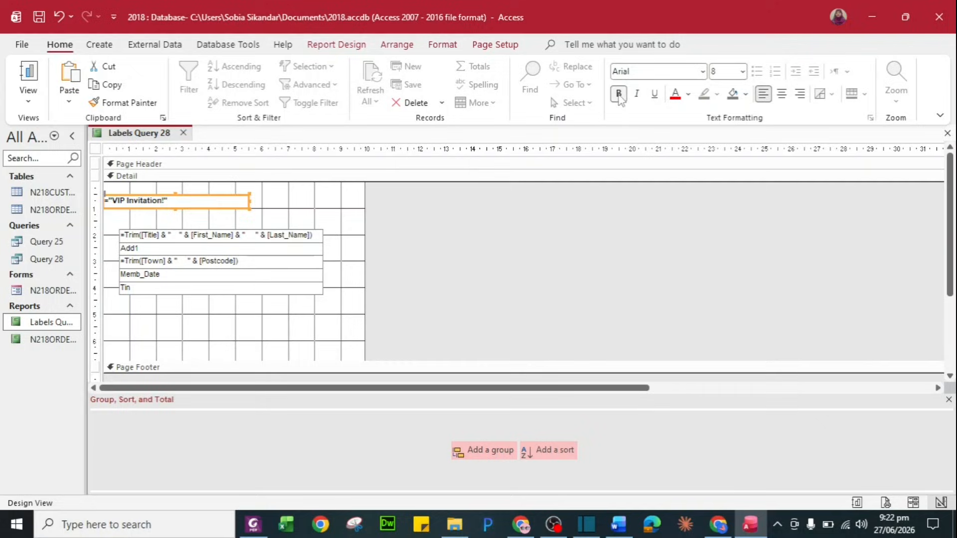
left_click(742, 71)
left_click(728, 123)
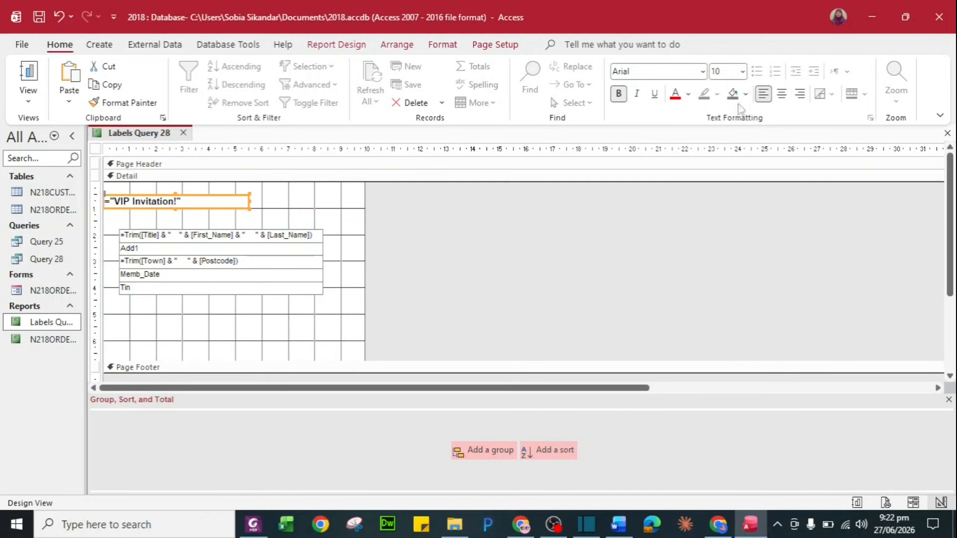
left_click(784, 97)
left_click(342, 236)
left_click(228, 197)
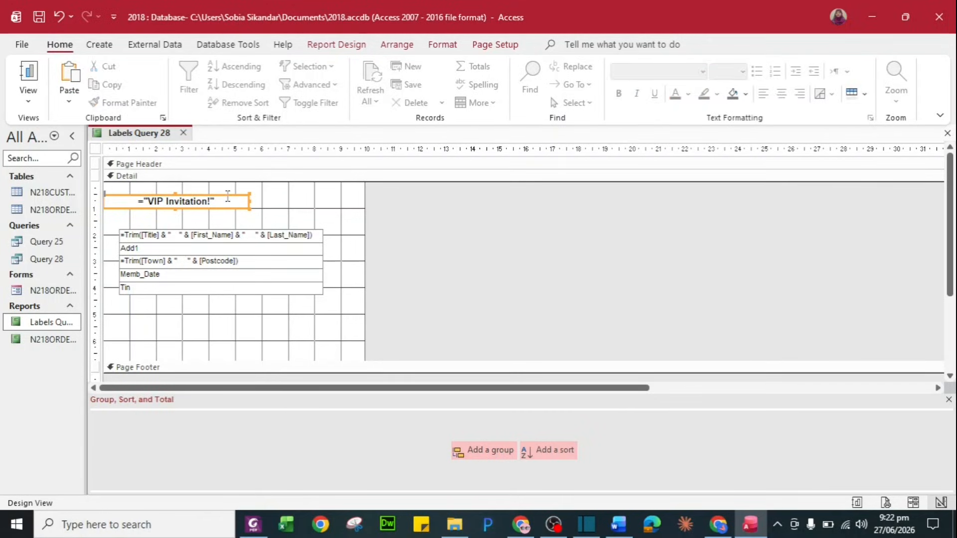
left_click_drag(227, 196, 237, 207)
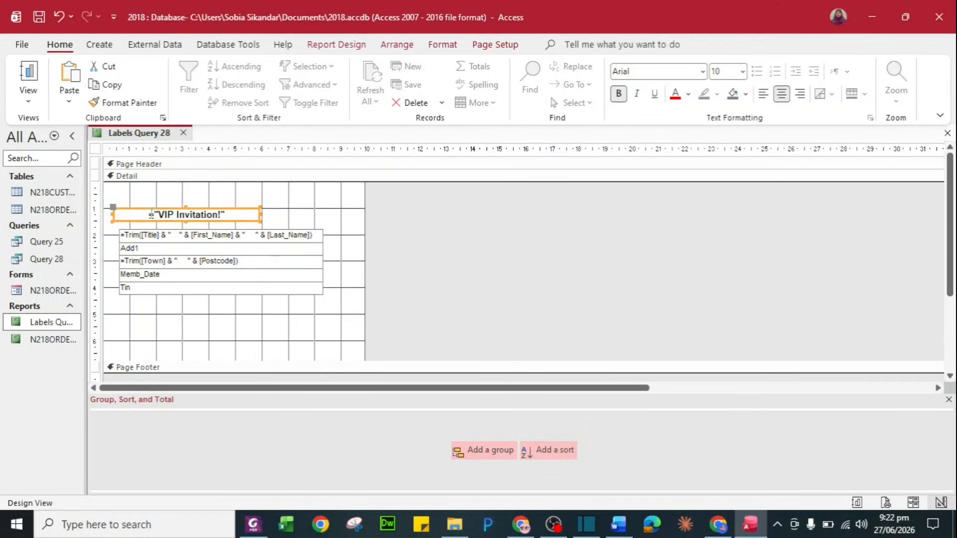
left_click_drag(114, 215, 126, 215)
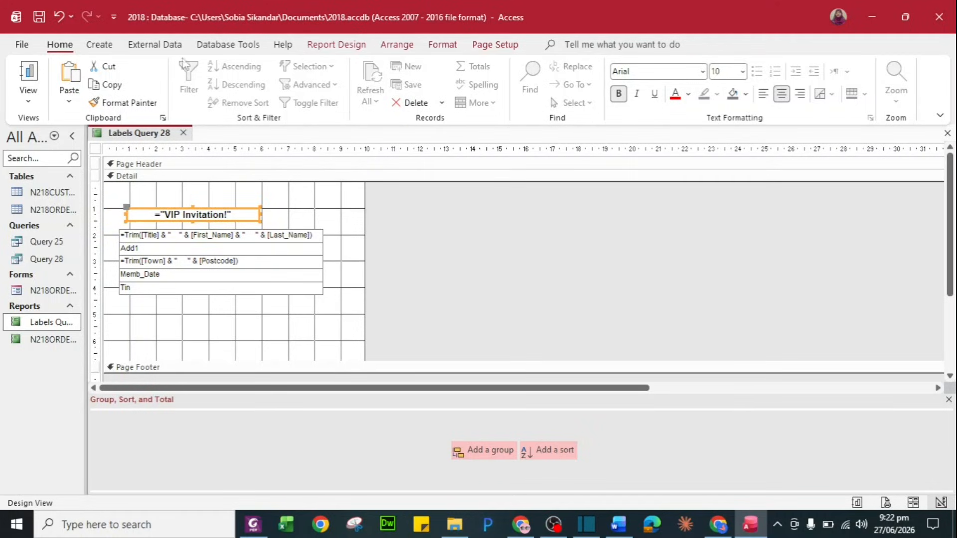
left_click(336, 44)
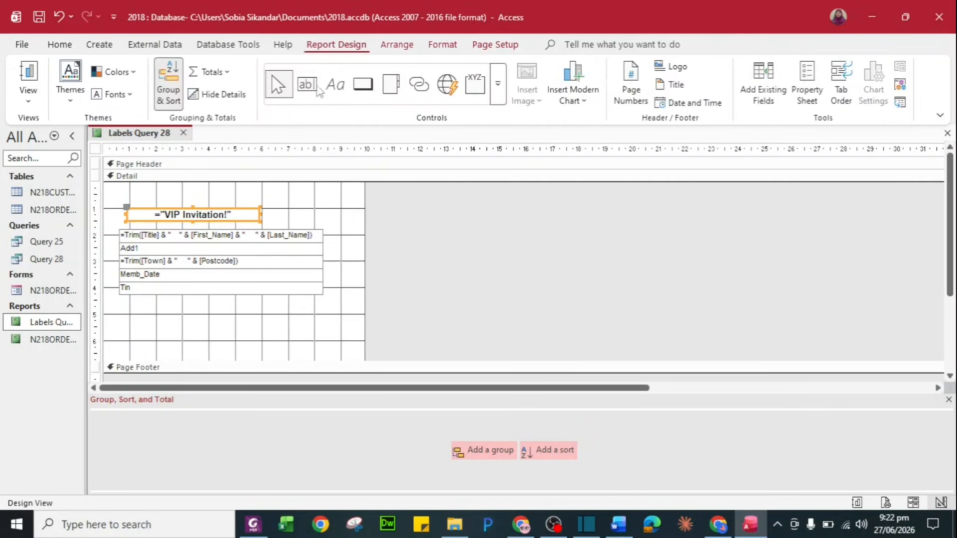
Draw a label under the fields with the candidate's name, centre number and candidate number, then open the report
left_click(335, 85)
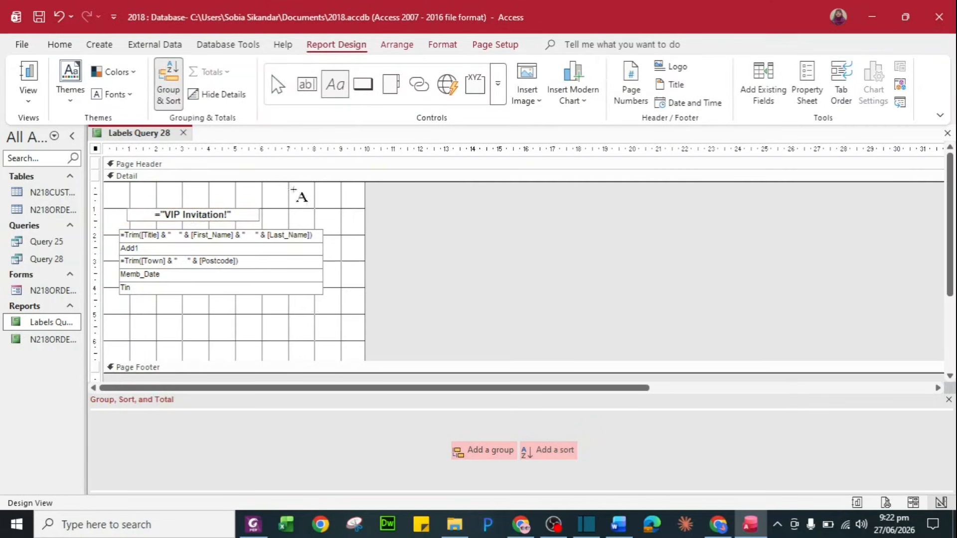
left_click_drag(121, 315, 269, 329)
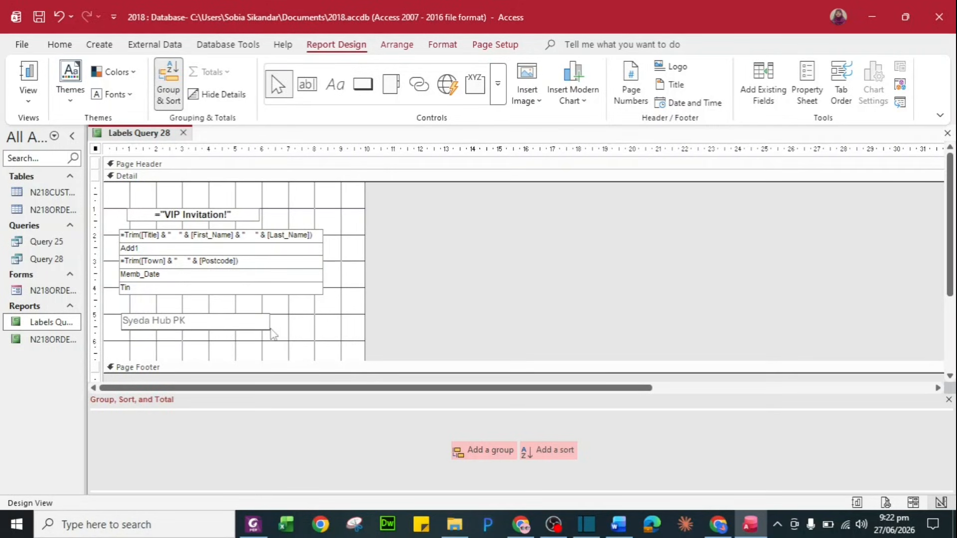
key("Return")
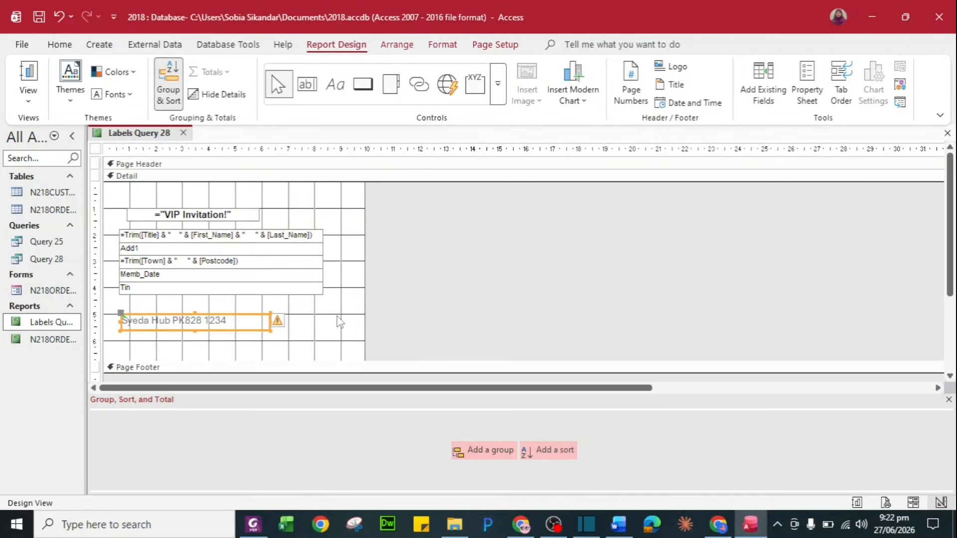
double_click(53, 322)
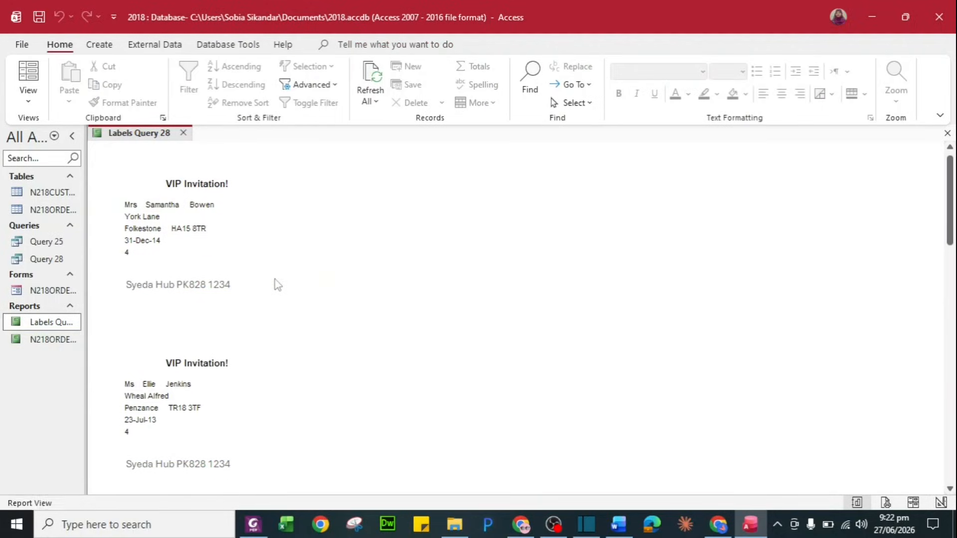
scroll(276, 284, "down", 3)
right_click(32, 324)
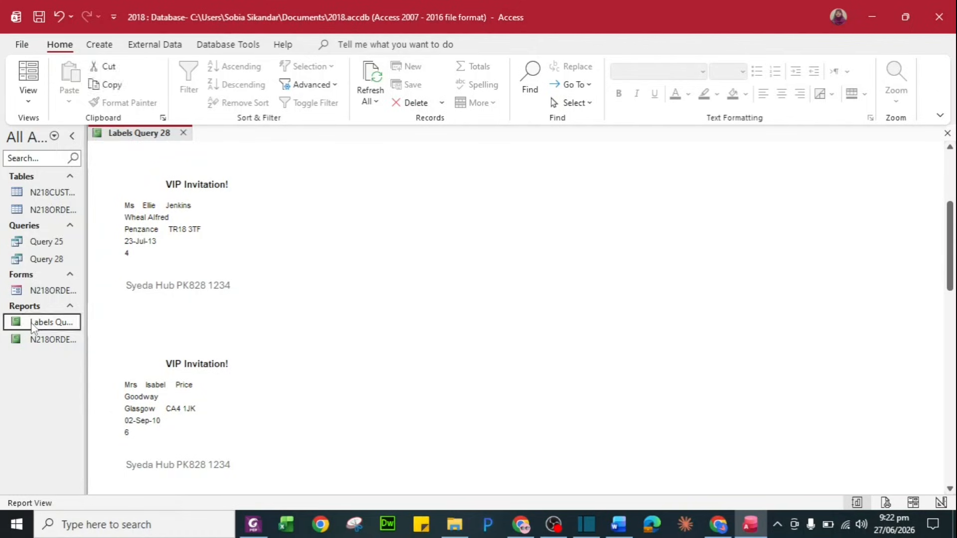
left_click(100, 289)
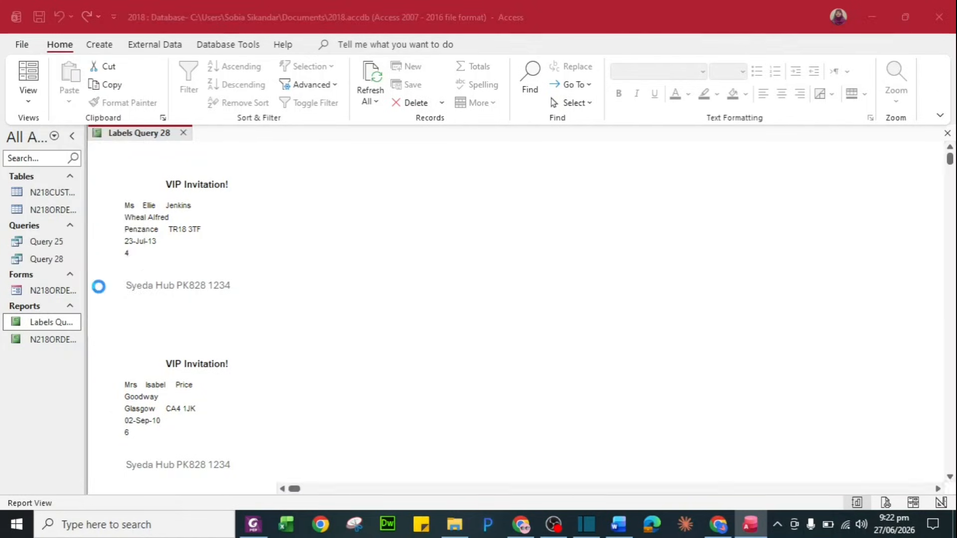
left_click(515, 329)
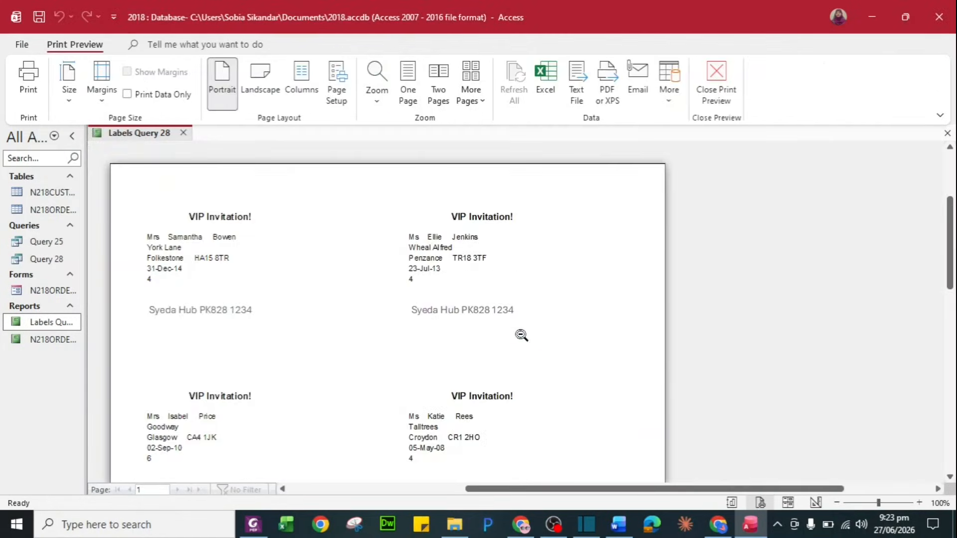
scroll(466, 310, "down", 6)
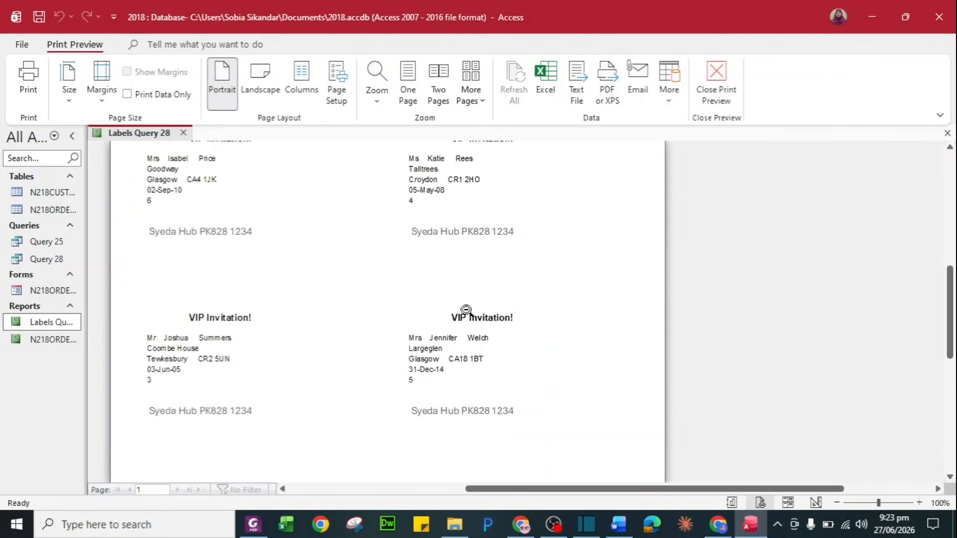
scroll(467, 310, "down", 3)
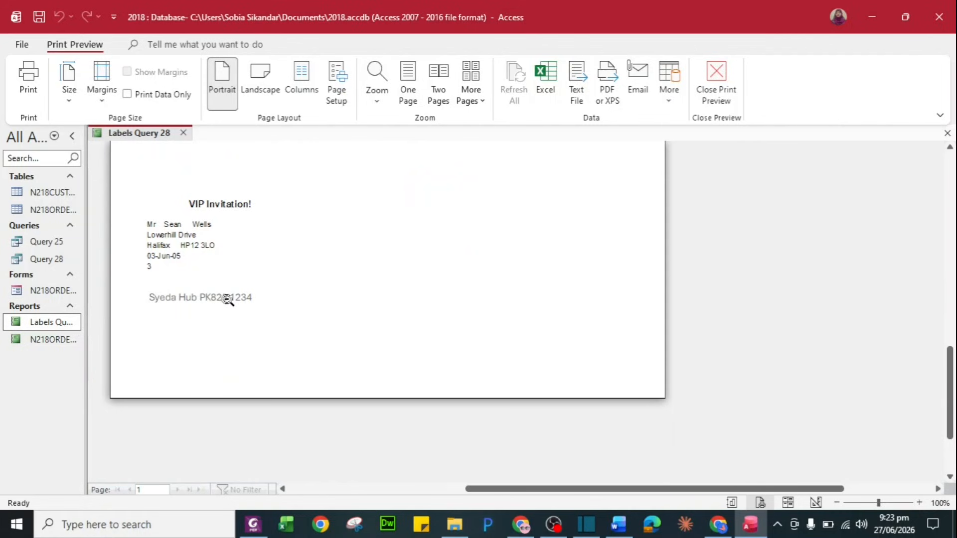
key("alt+Tab")
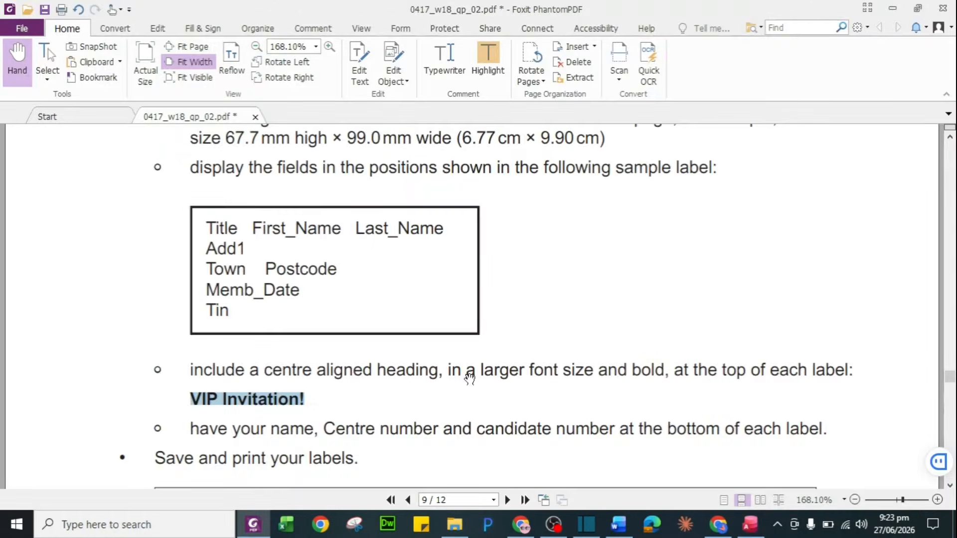
scroll(470, 373, "down", 3)
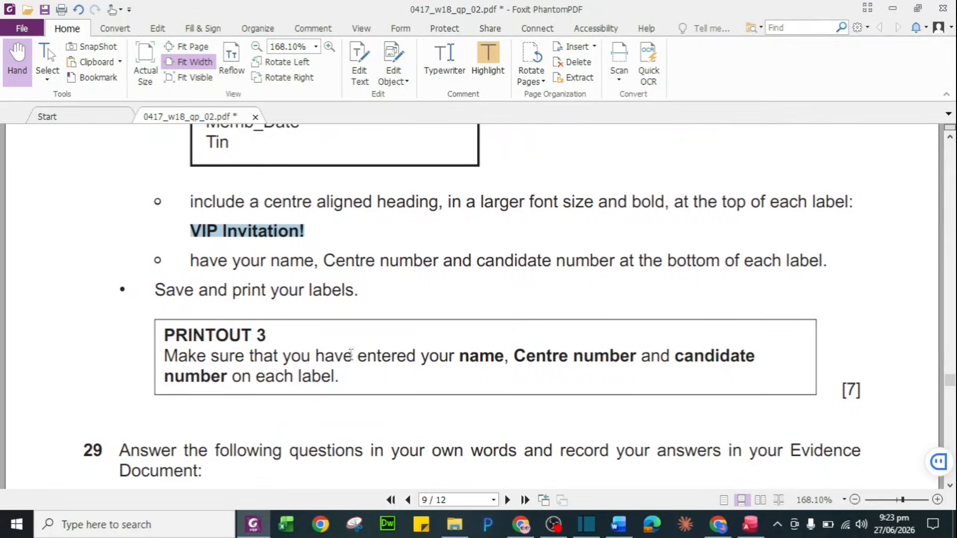
key("alt+Tab")
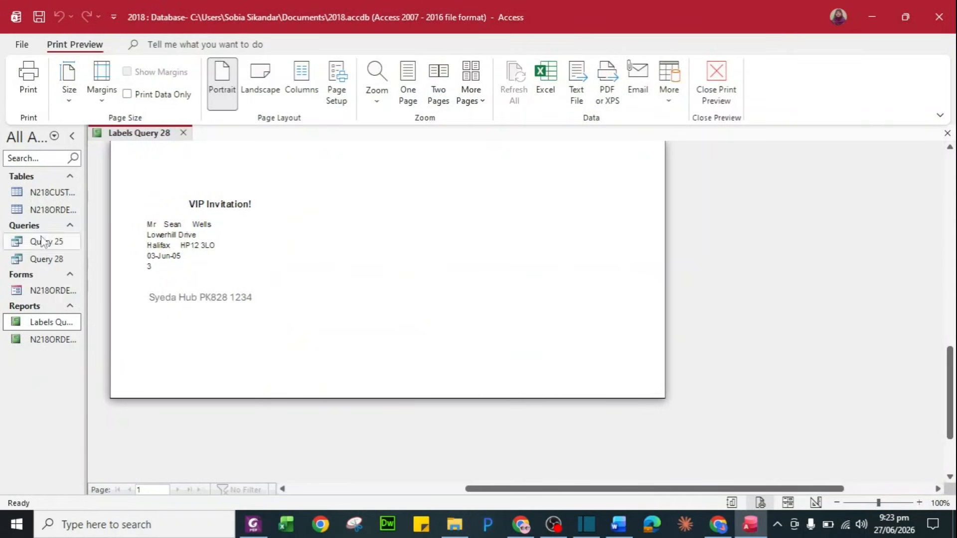
Export the labels report to PDF as Labels Query 28, replacing the existing file
right_click(50, 323)
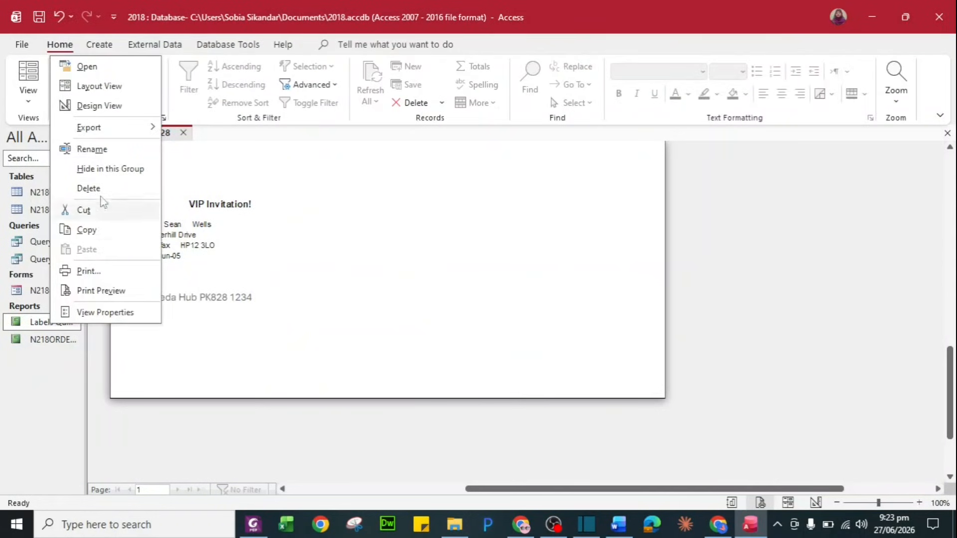
mouse_move(102, 129)
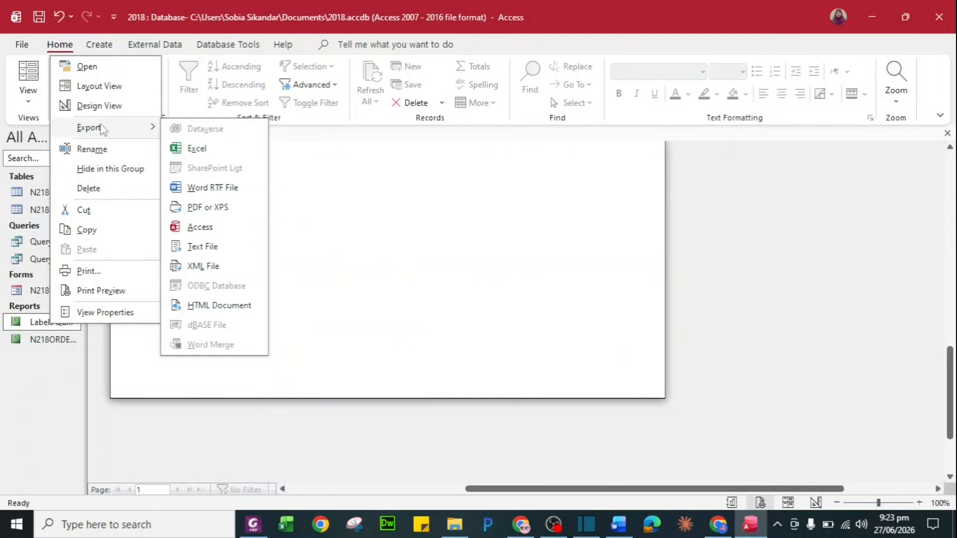
left_click(211, 209)
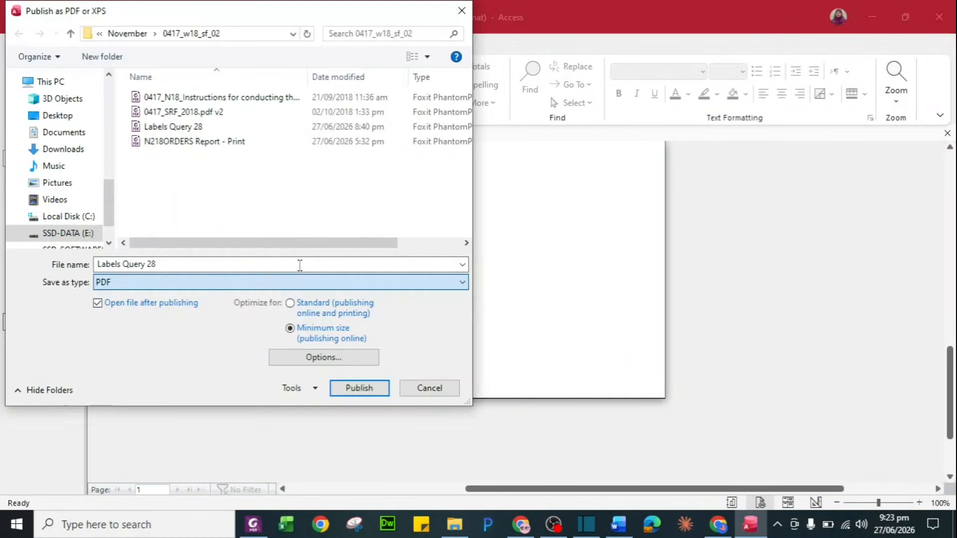
left_click(244, 143)
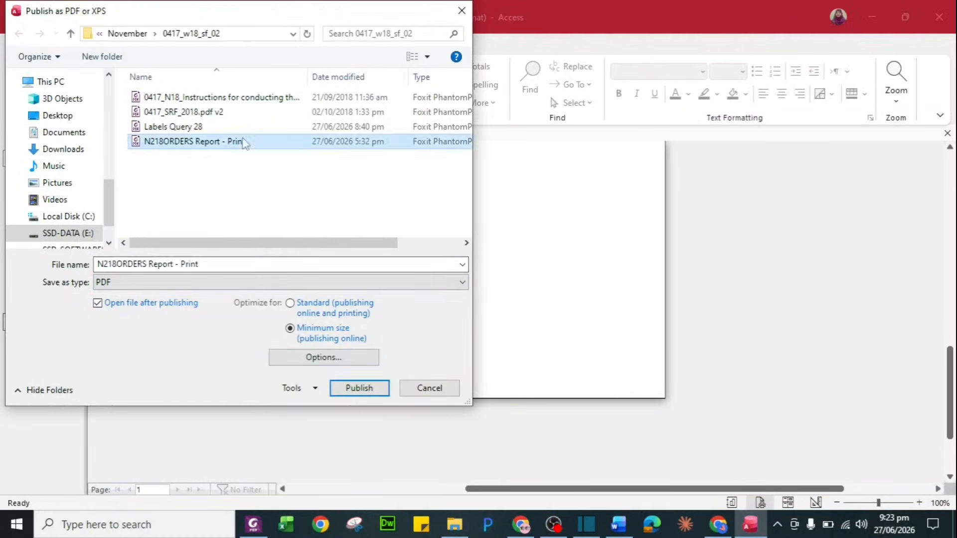
left_click(241, 128)
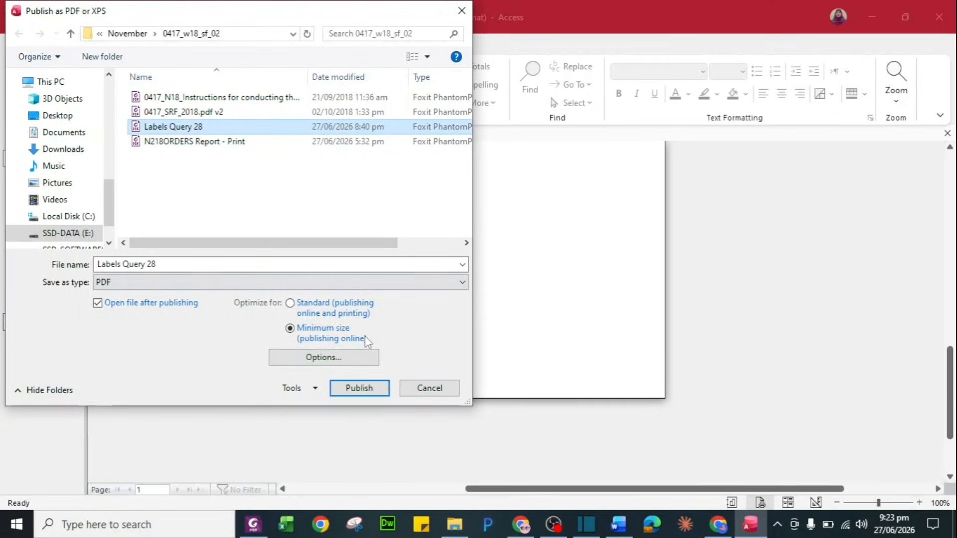
left_click(377, 388)
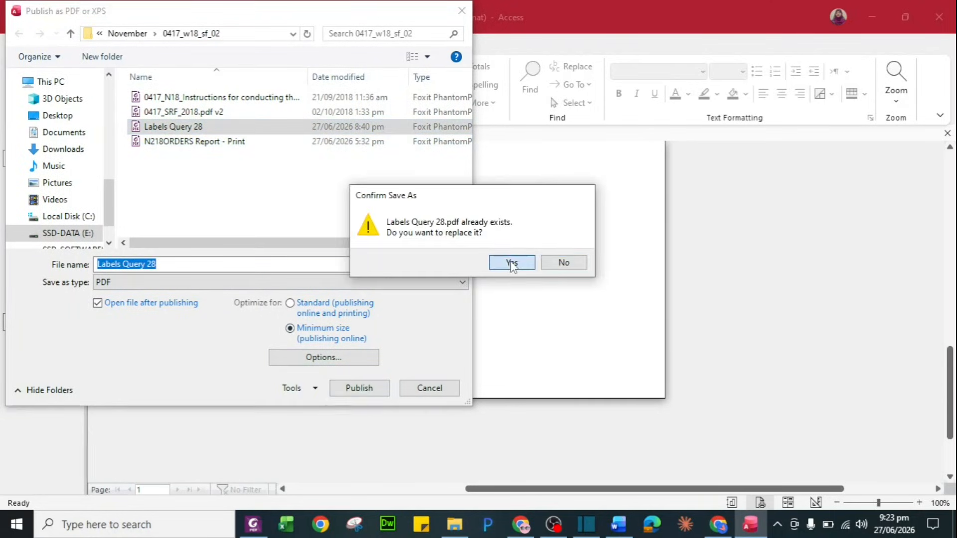
left_click(512, 262)
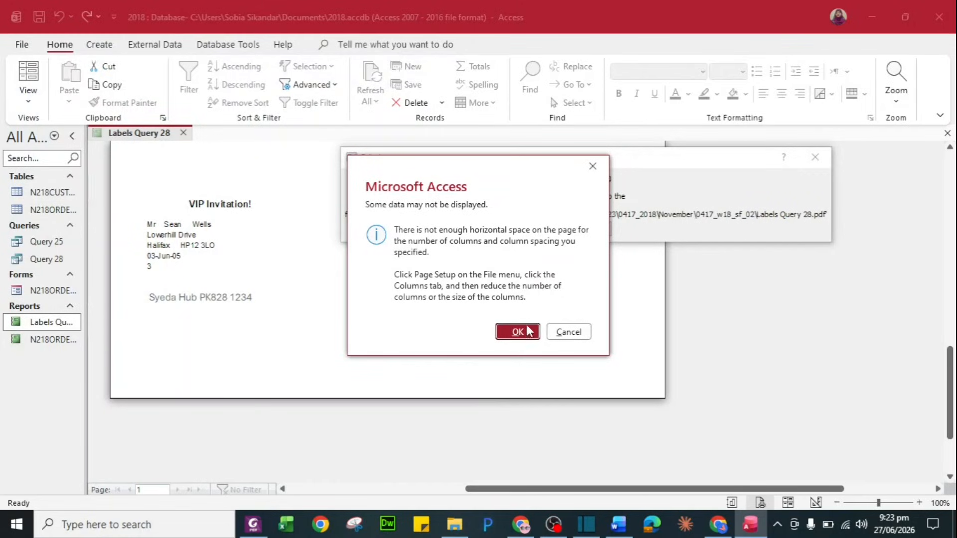
left_click(518, 332)
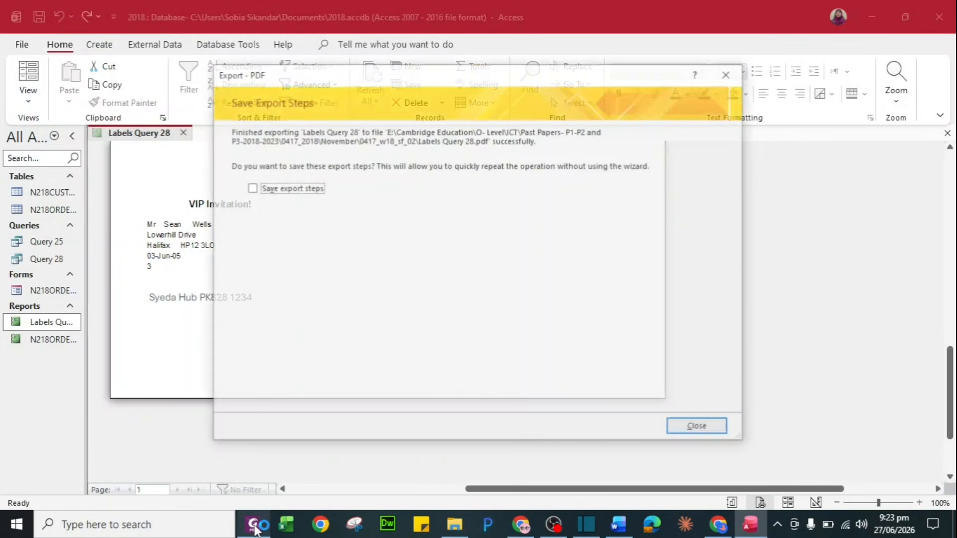
Review the exported labels PDF and then close it
left_click(254, 524)
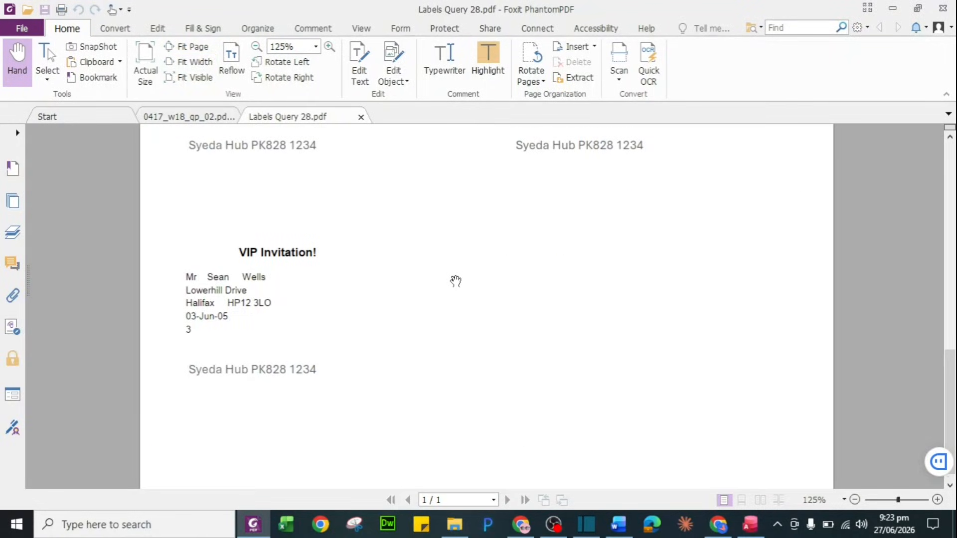
scroll(456, 281, "up", 8)
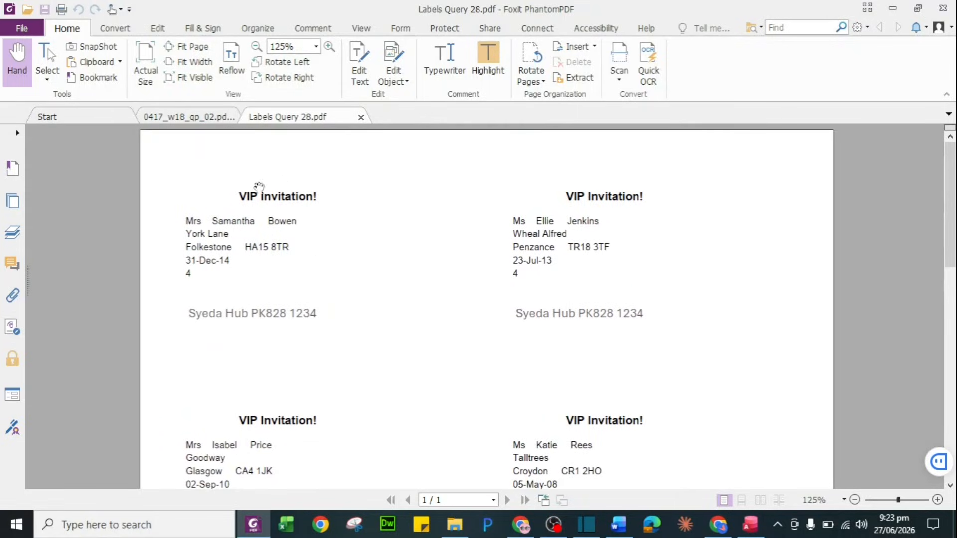
left_click(360, 117)
Dismiss the export confirmation, close the Labels Query 28 report, and return to the question paper
key("alt+Tab")
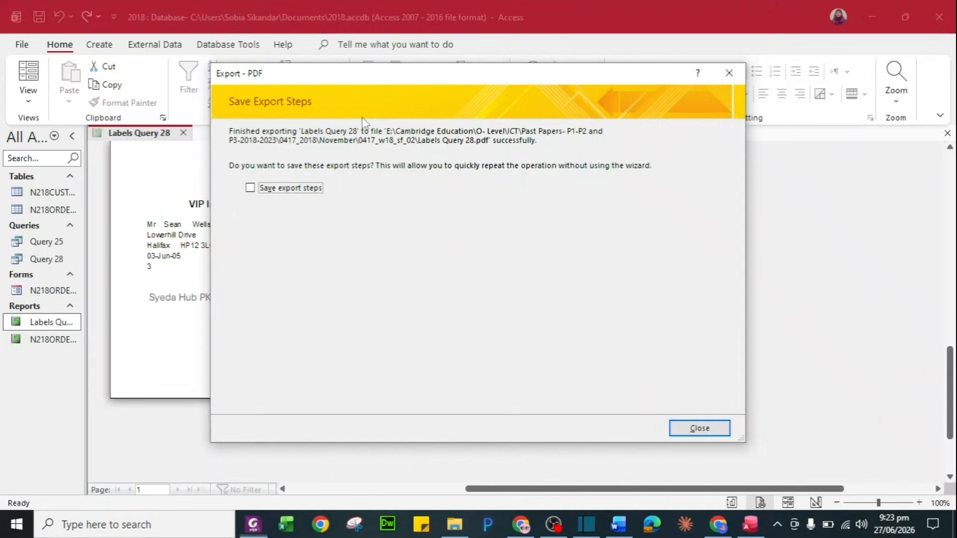
left_click(704, 428)
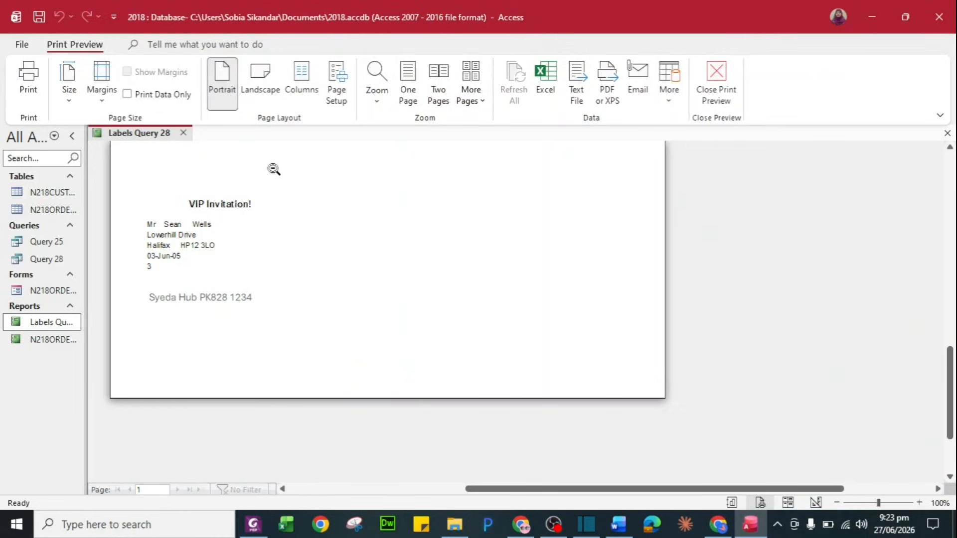
left_click(182, 133)
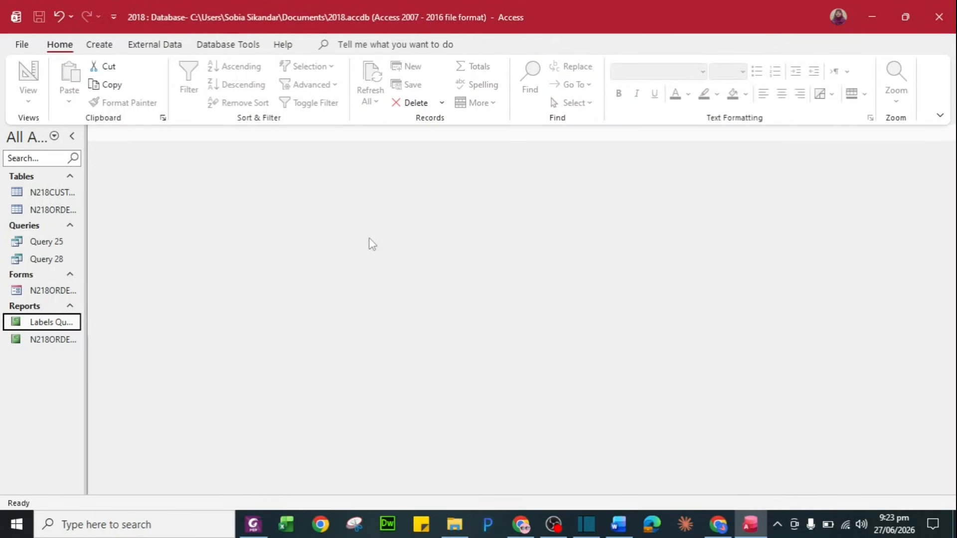
key("alt+Tab")
Scroll the question paper to question 29 and bring up the N218EVIDENCE document
scroll(392, 362, "down", 1)
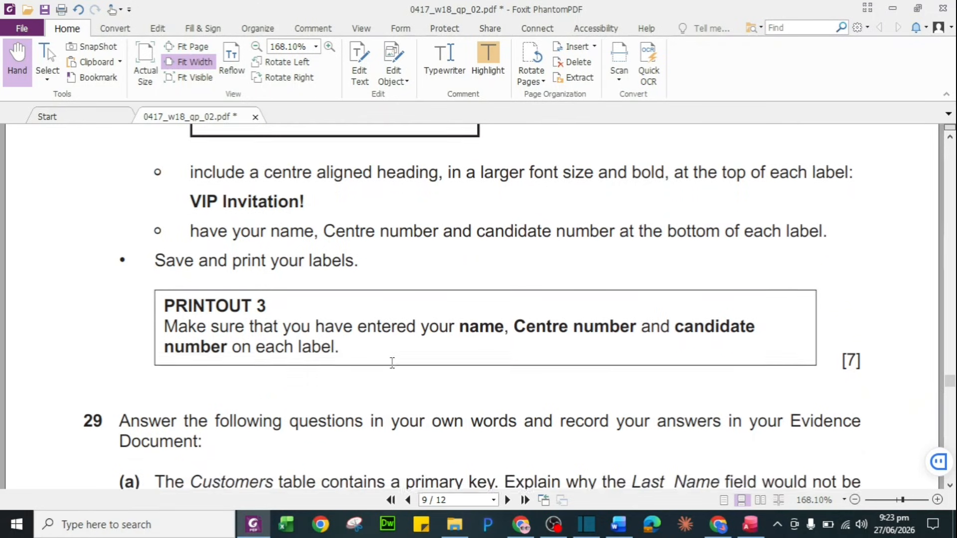
scroll(392, 363, "down", 8)
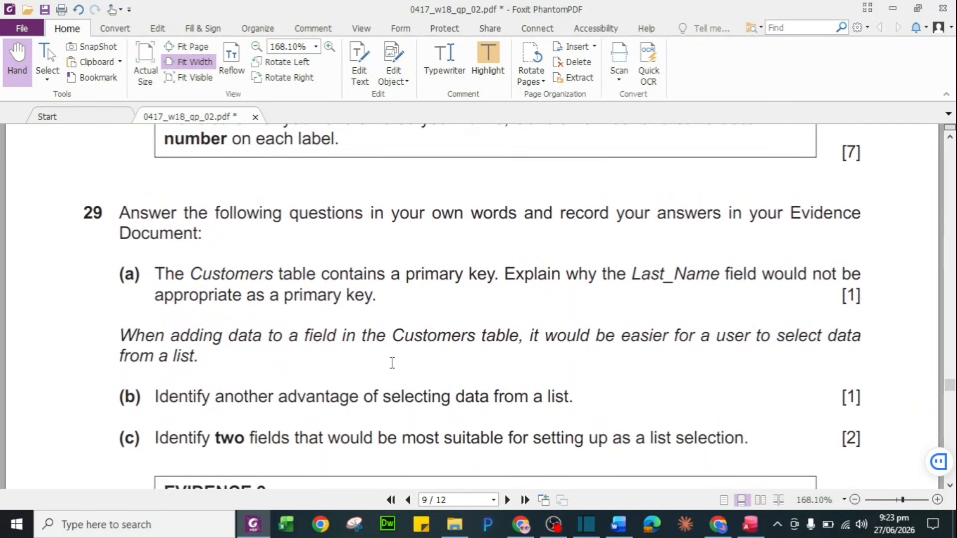
scroll(392, 363, "down", 1)
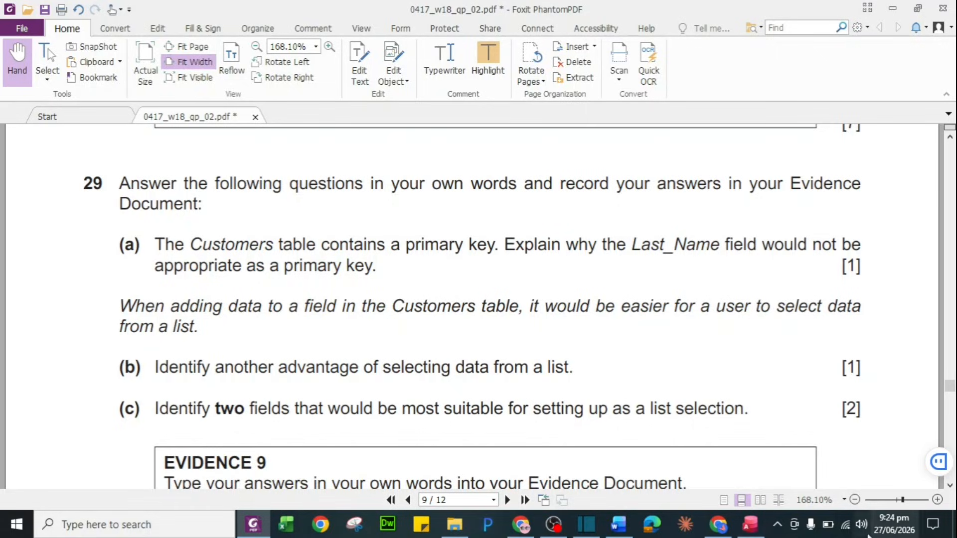
left_click(625, 533)
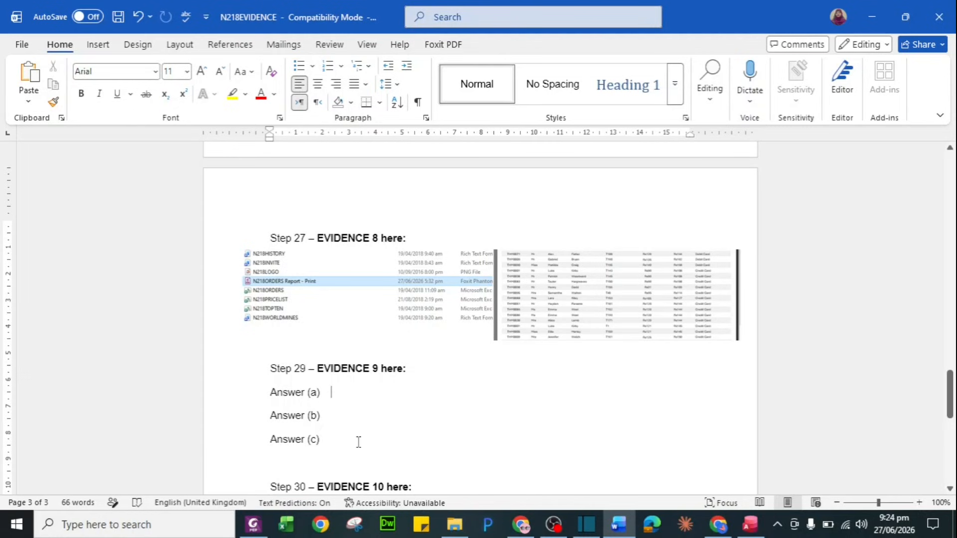
Return from Word to the Foxit question paper at question 29 on the Customers primary key
key("alt+Tab")
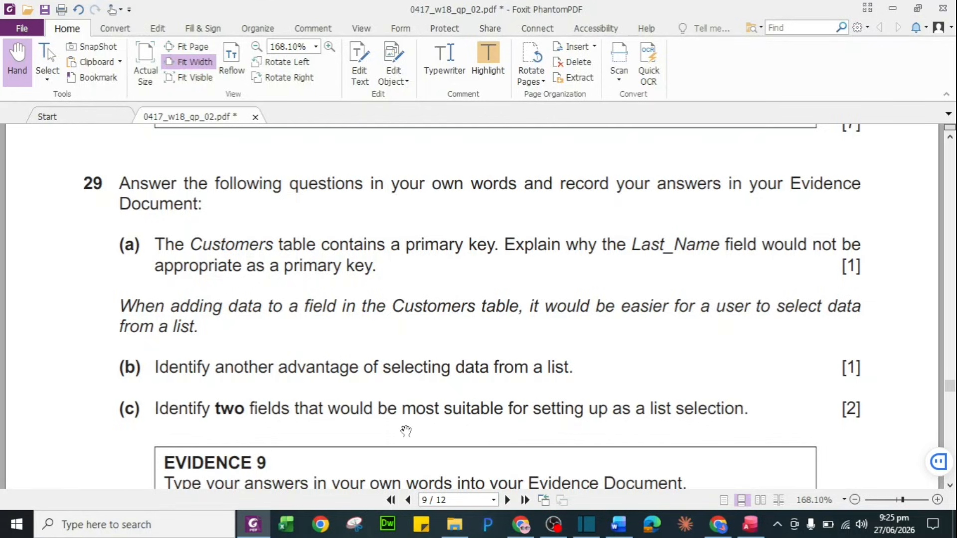
View the N218CUSTOMERS table's records in Access, then return to question 29's Evidence 9 box
scroll(406, 431, "down", 1)
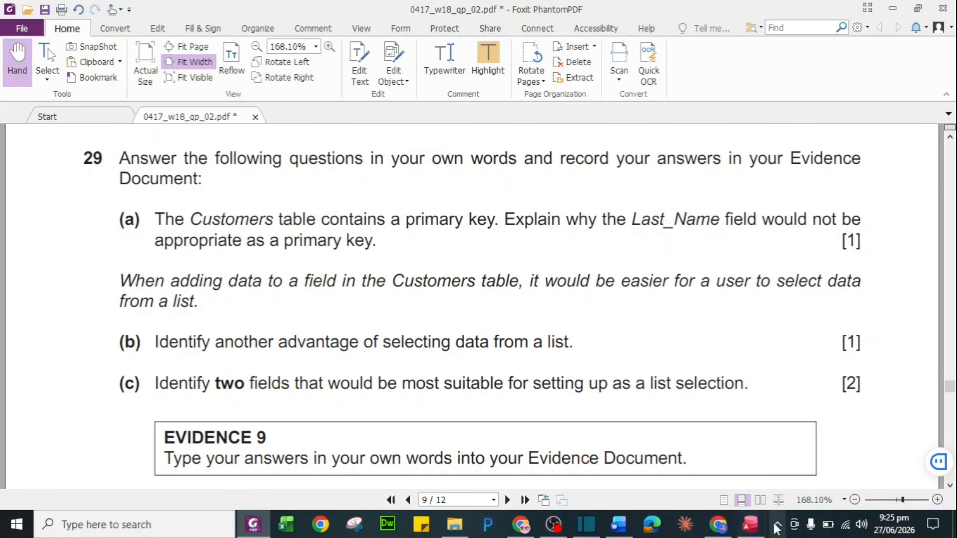
left_click(750, 524)
left_click(45, 192)
double_click(46, 193)
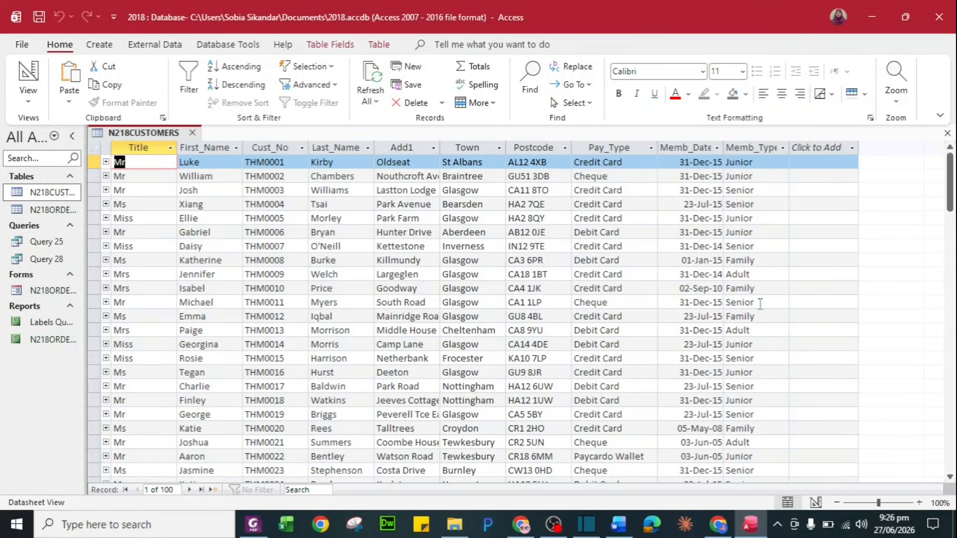
key("alt+Tab")
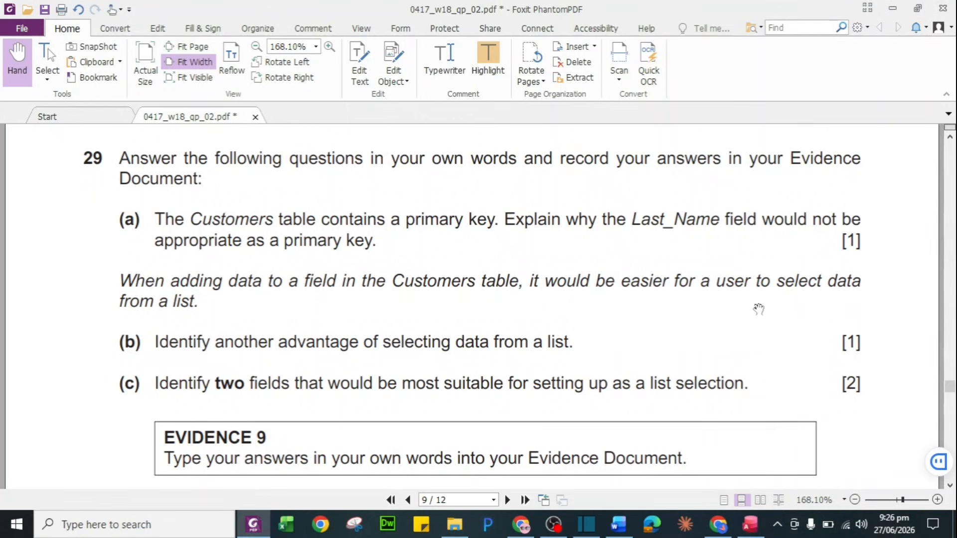
scroll(406, 406, "down", 3)
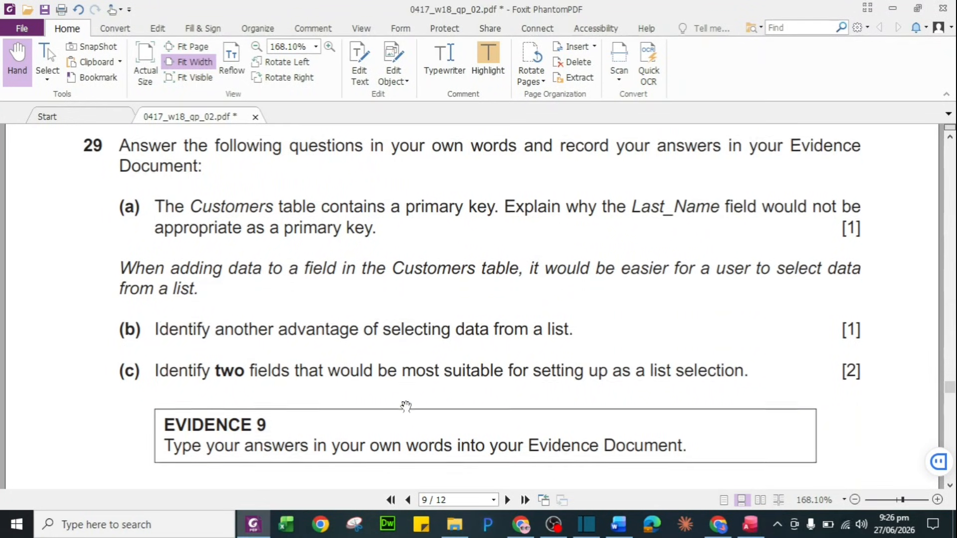